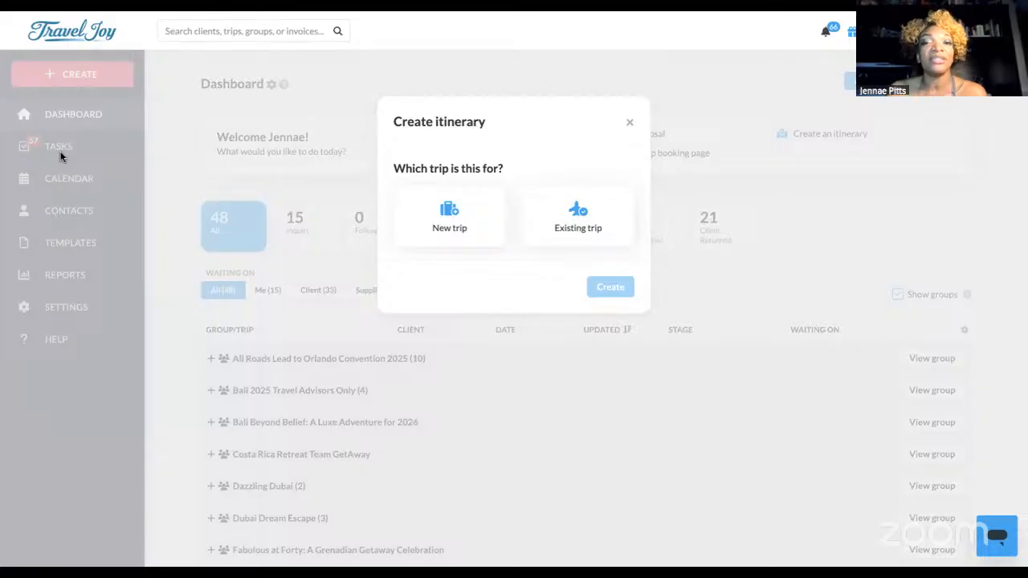
left_click(441, 231)
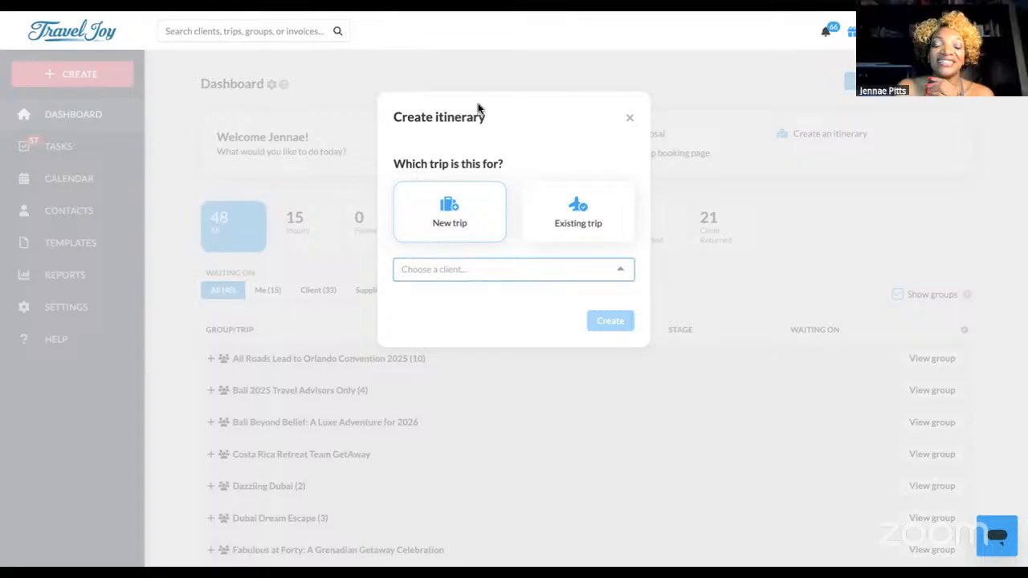
left_click(612, 271)
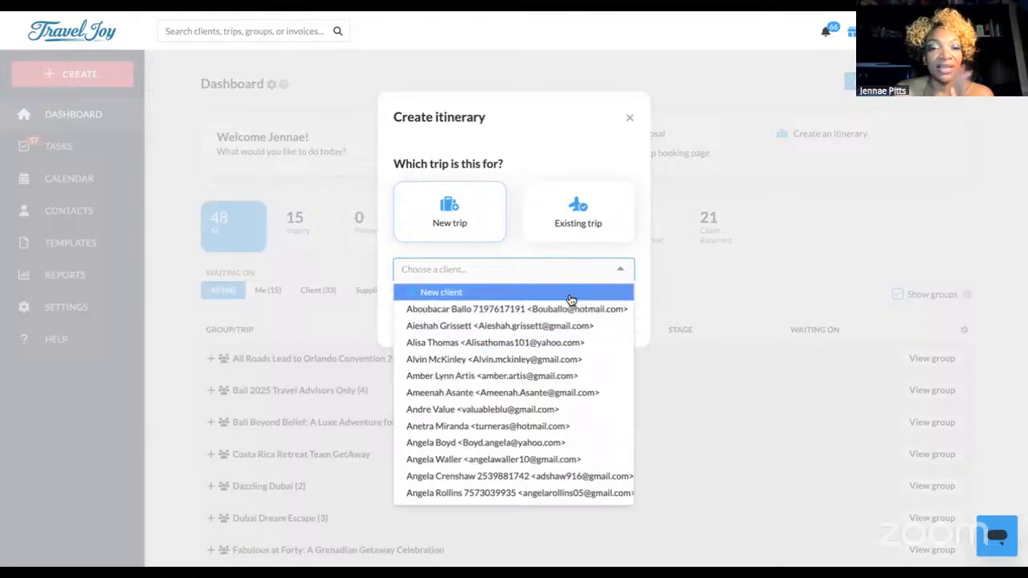
left_click(487, 294)
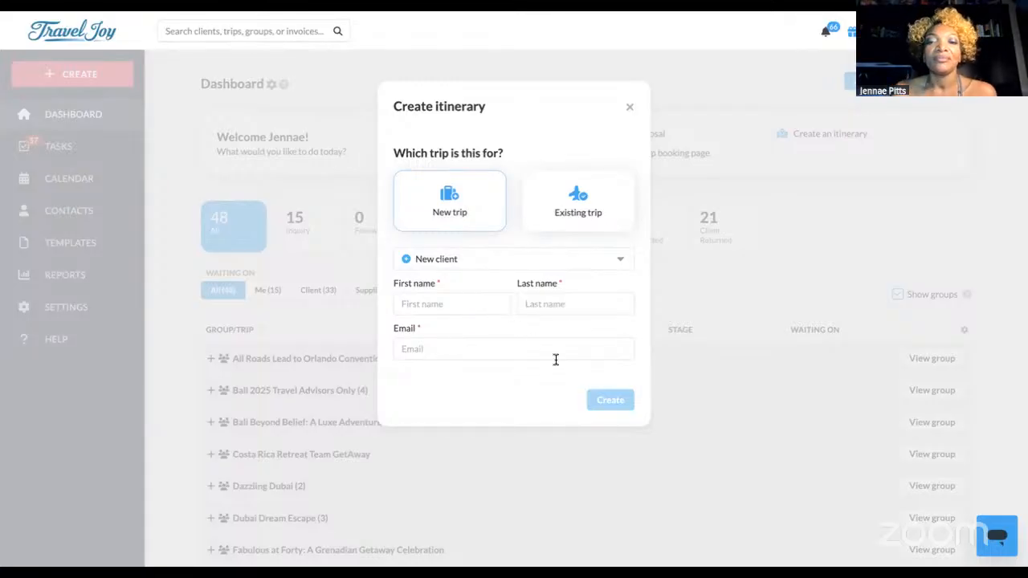
left_click(626, 112)
Open the itinerary of the first trip listed under the dashboard's individual trips.
scroll(529, 347, "down", 2)
scroll(529, 347, "down", 6)
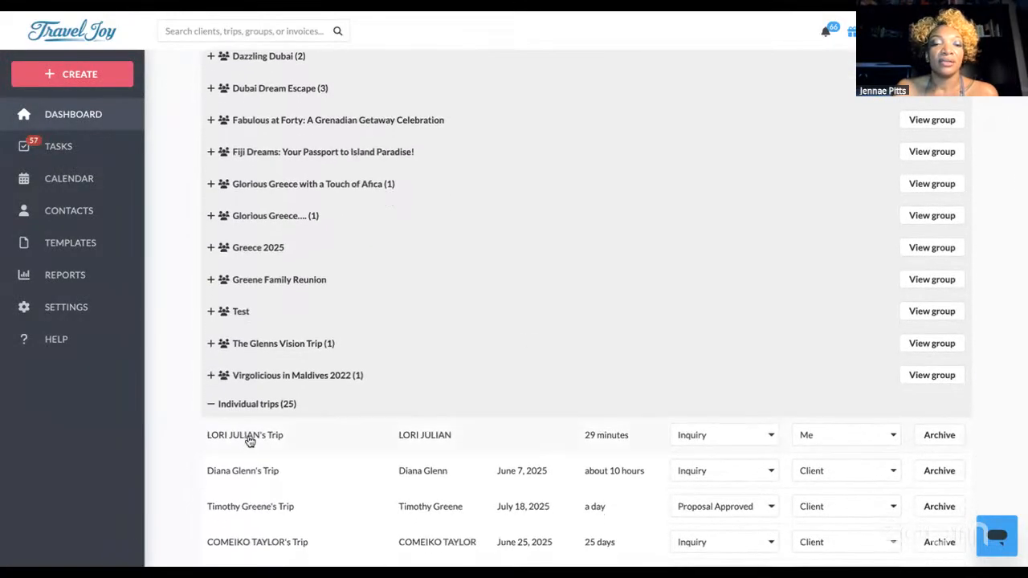
left_click(247, 436)
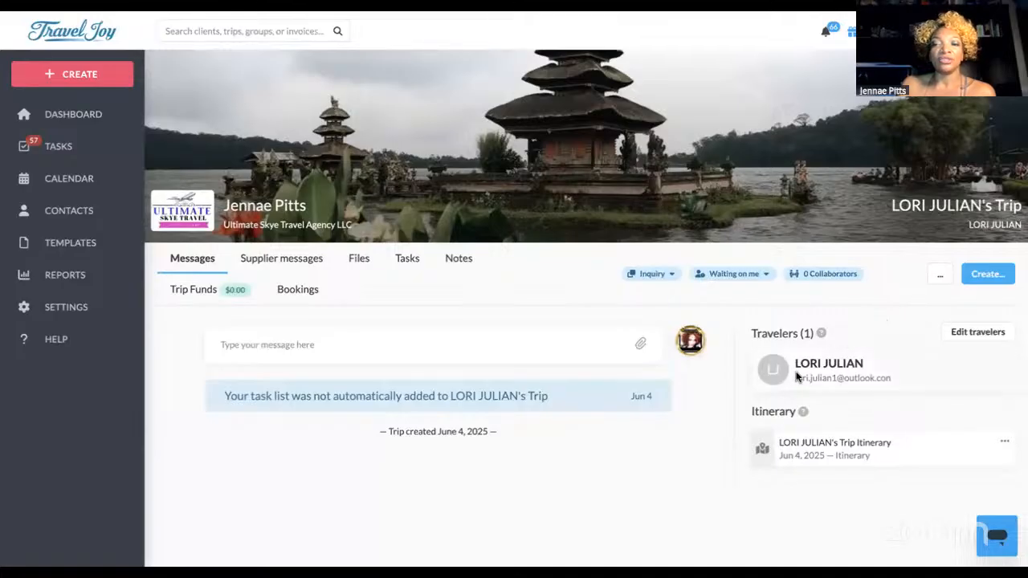
left_click(787, 457)
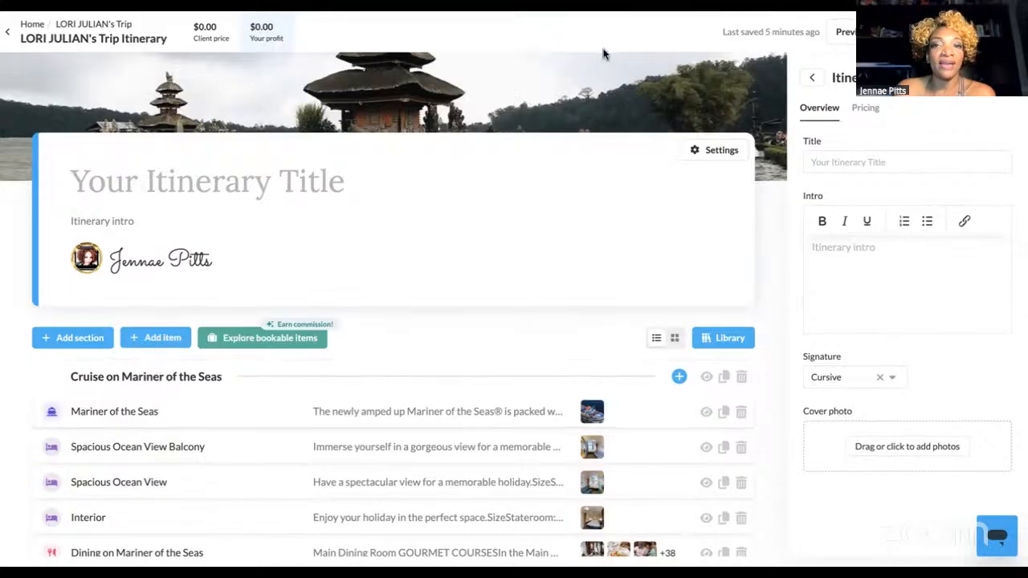
Add a new Cruise item to the itinerary and open the cruise search for it.
left_click(148, 344)
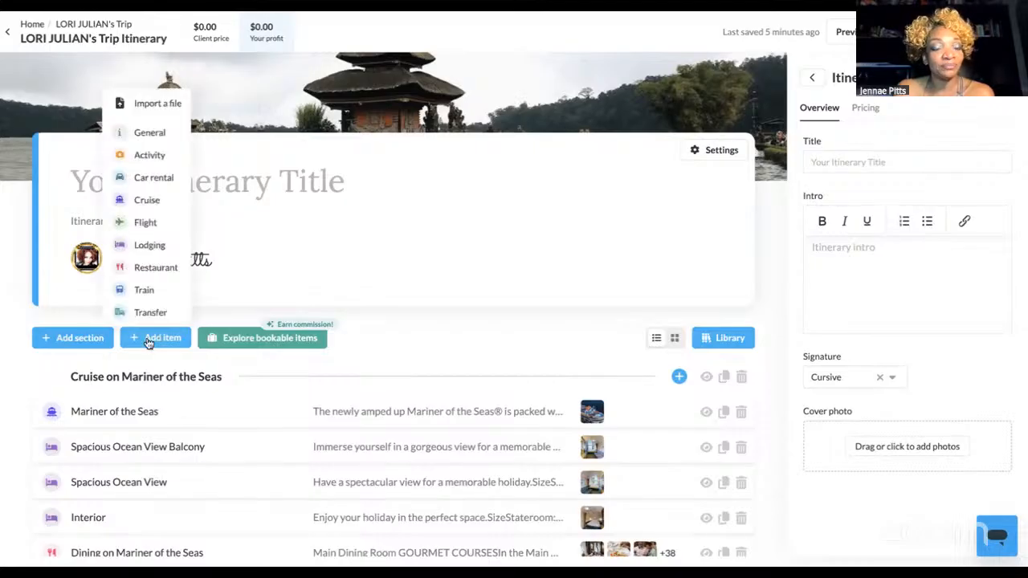
left_click(149, 206)
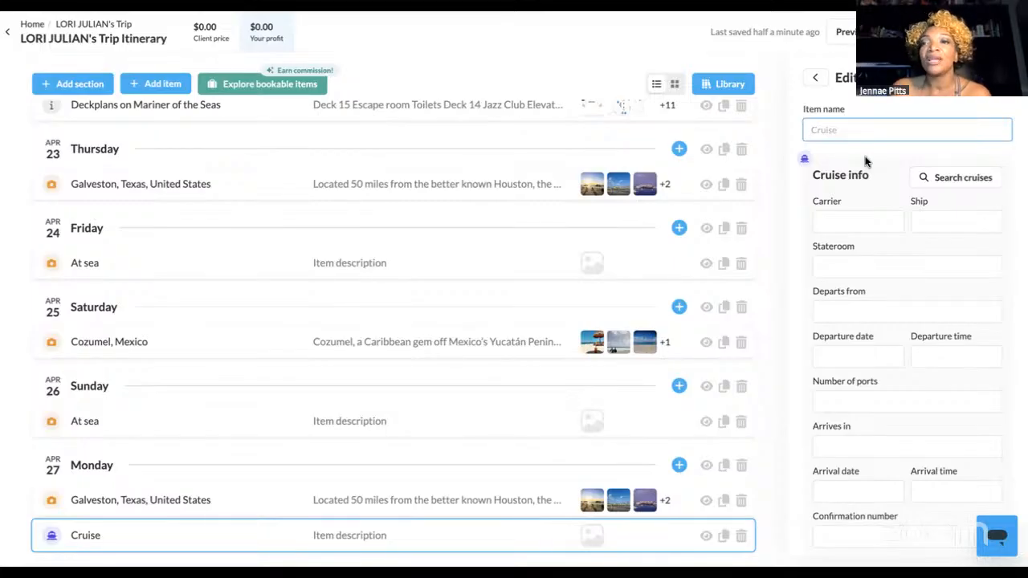
left_click(938, 184)
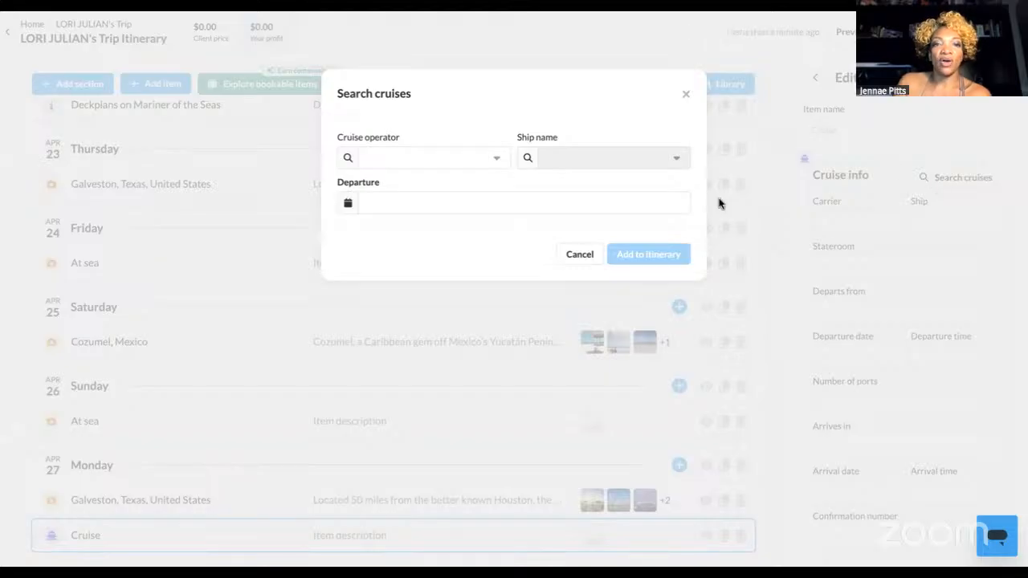
left_click(497, 160)
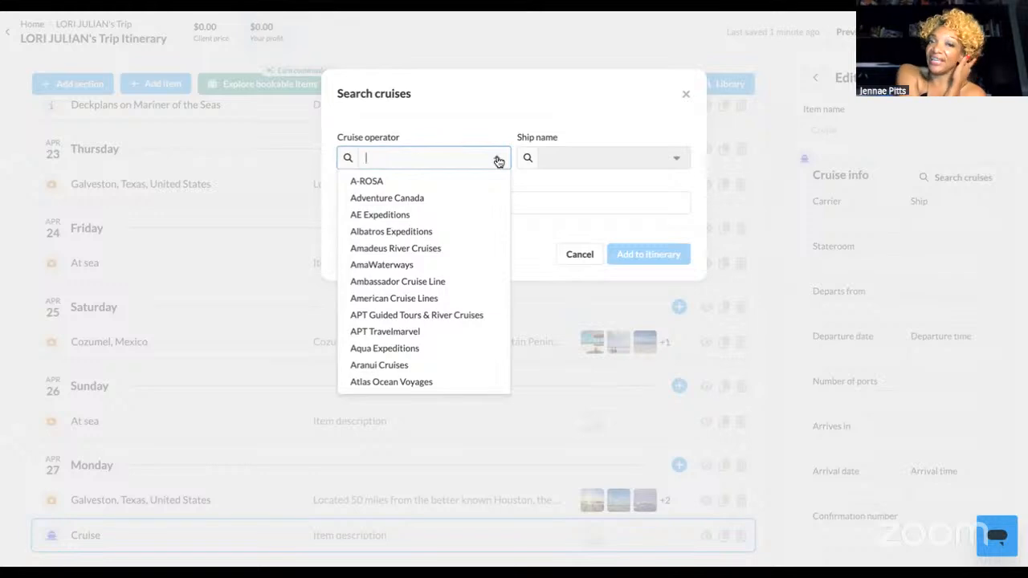
type("R")
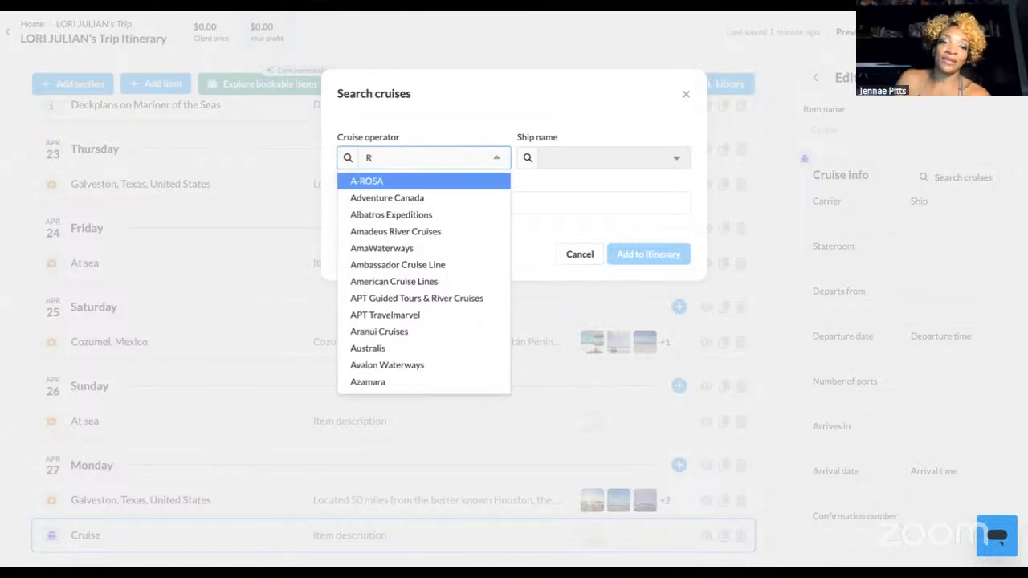
type("O")
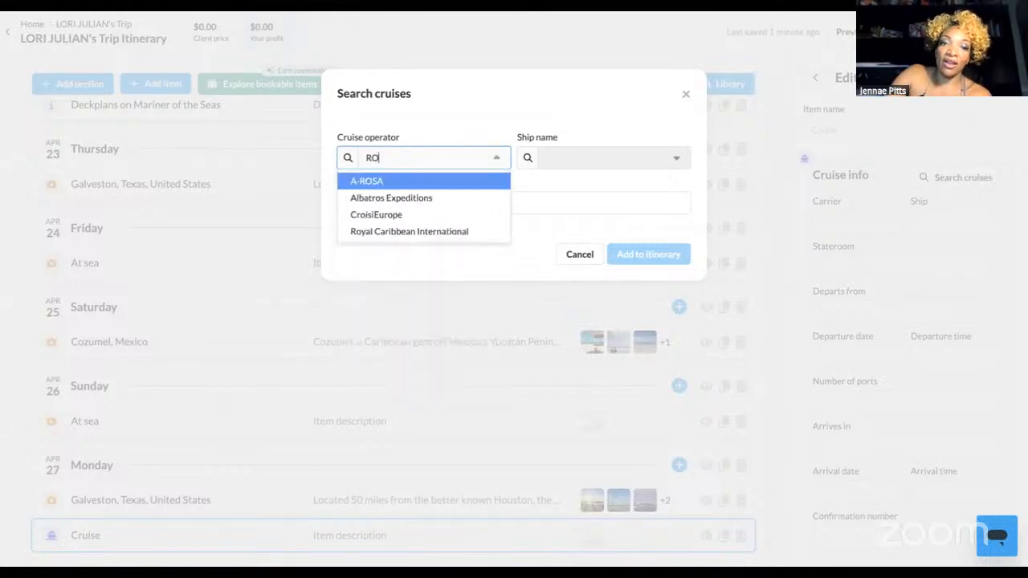
left_click(468, 230)
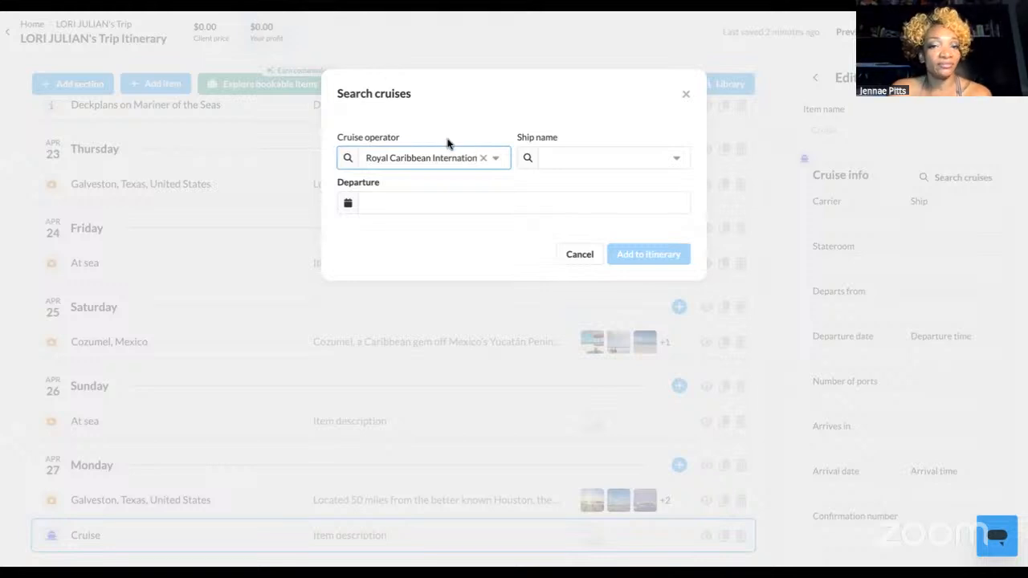
left_click(484, 159)
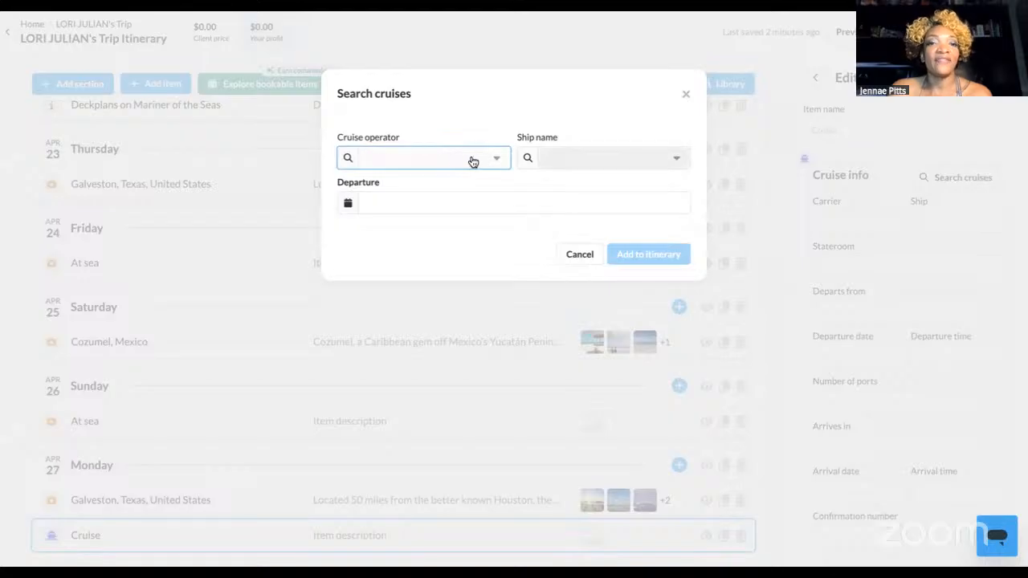
type("CAR")
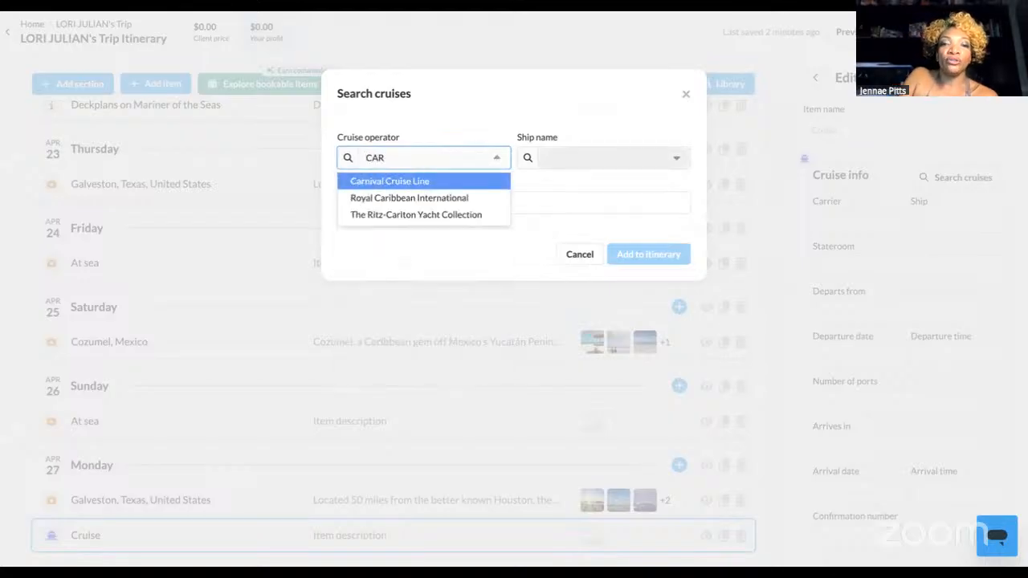
left_click(436, 179)
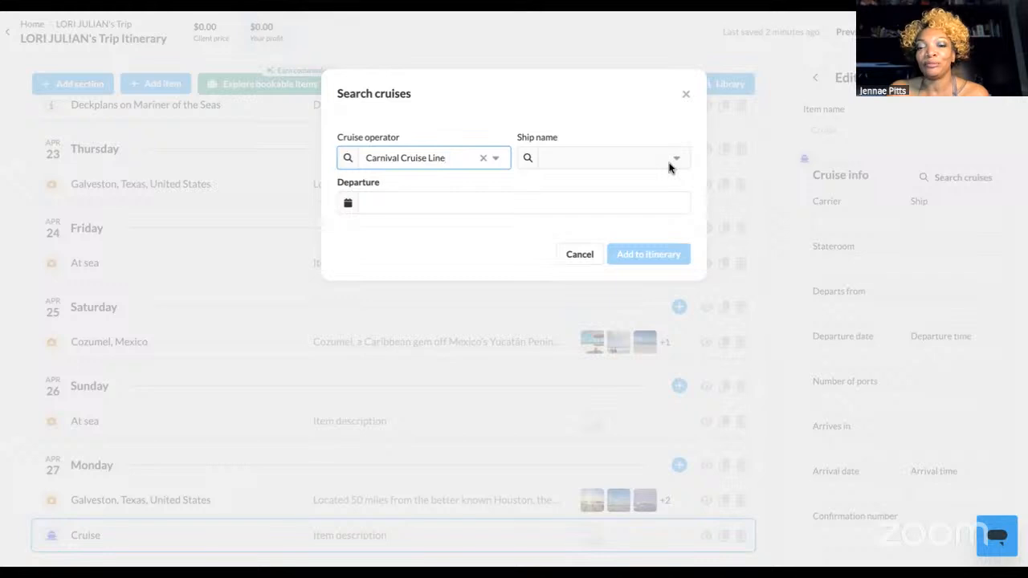
left_click(482, 160)
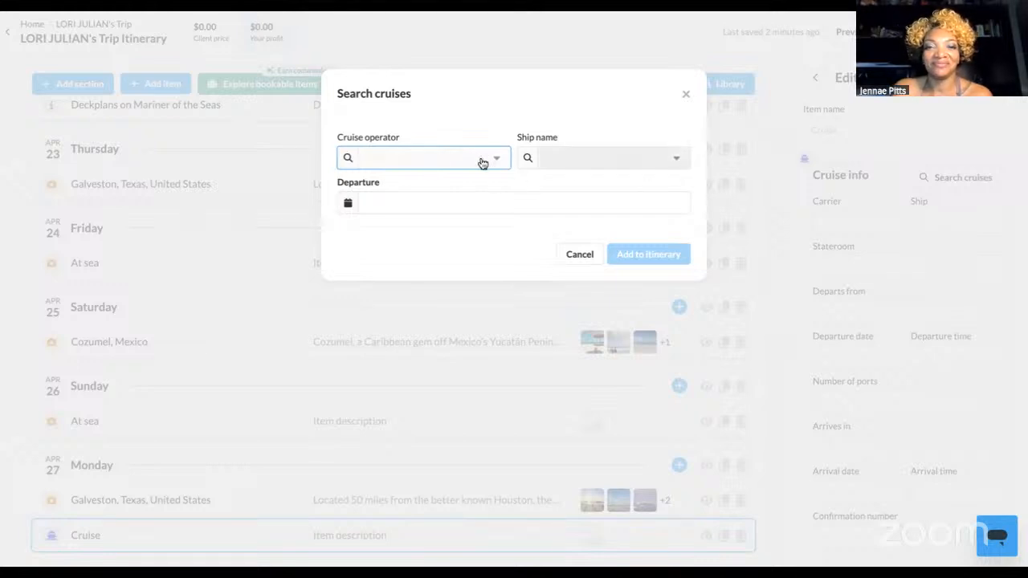
Set the cruise operator to Carnival Cruise Line in the cruise search.
left_click(441, 156)
type("R")
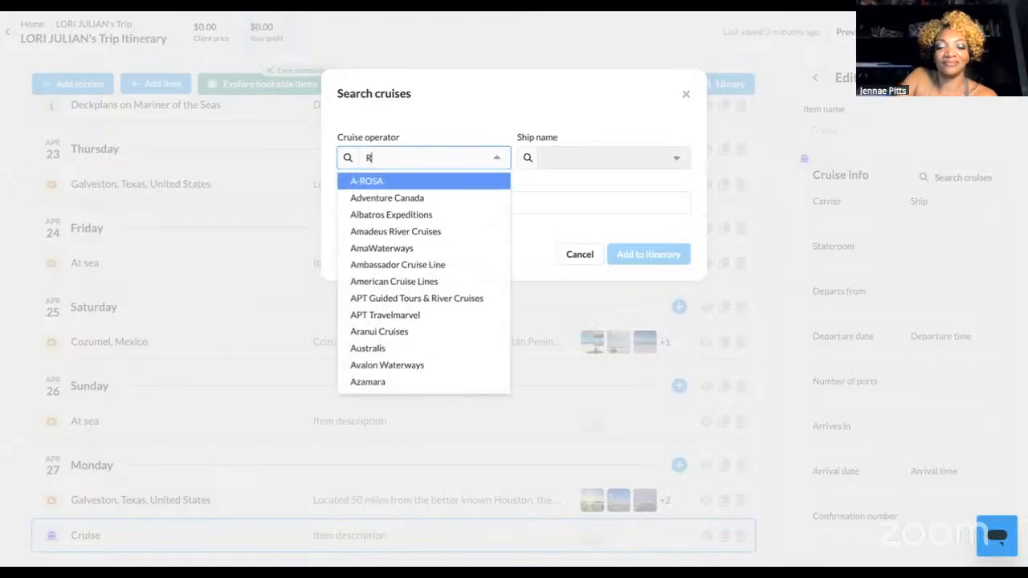
type("\\")
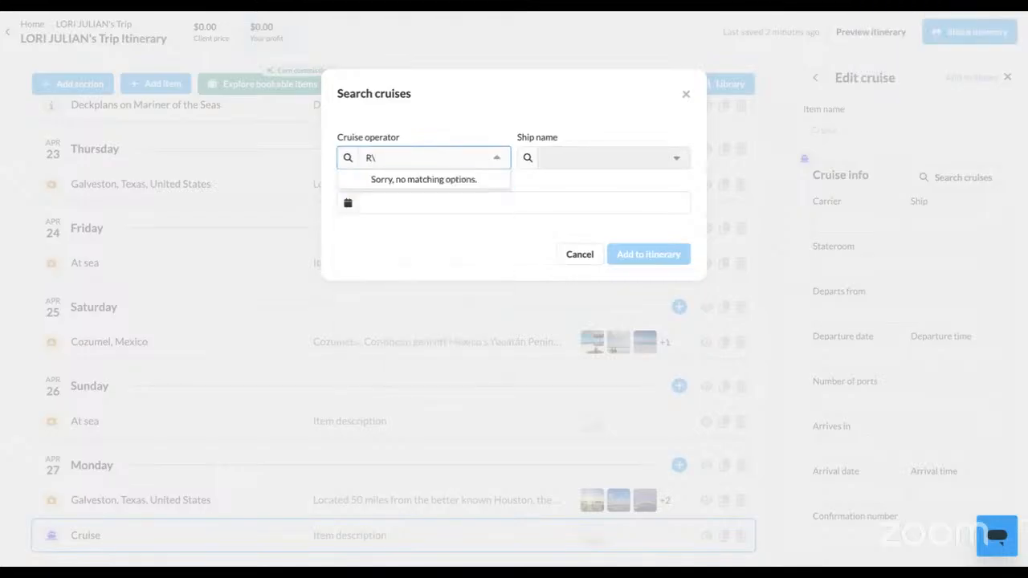
type("CA")
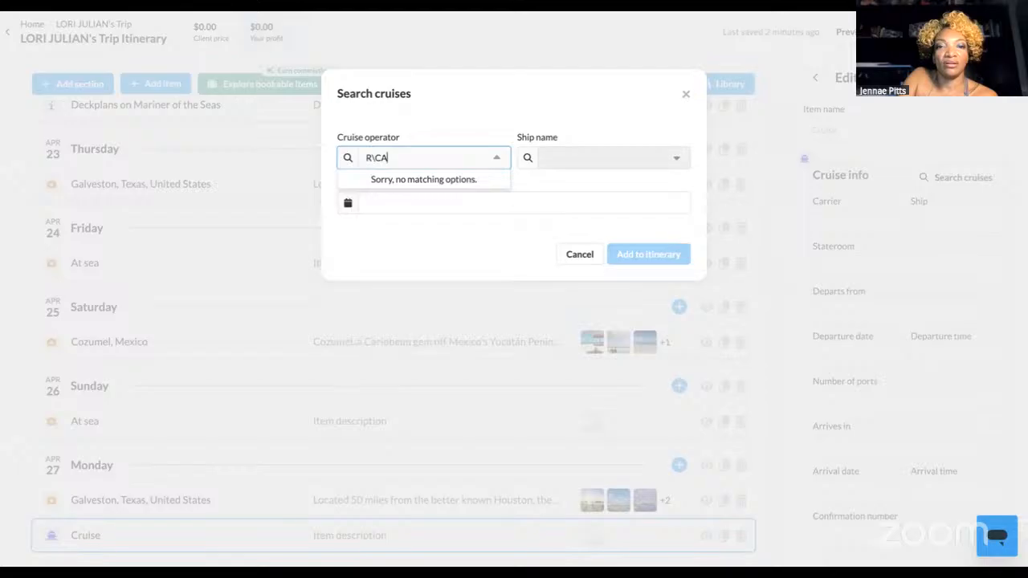
key("BackSpace")
key("BackSpace")
key("BackSpace")
key("BackSpace")
type("CAT\\")
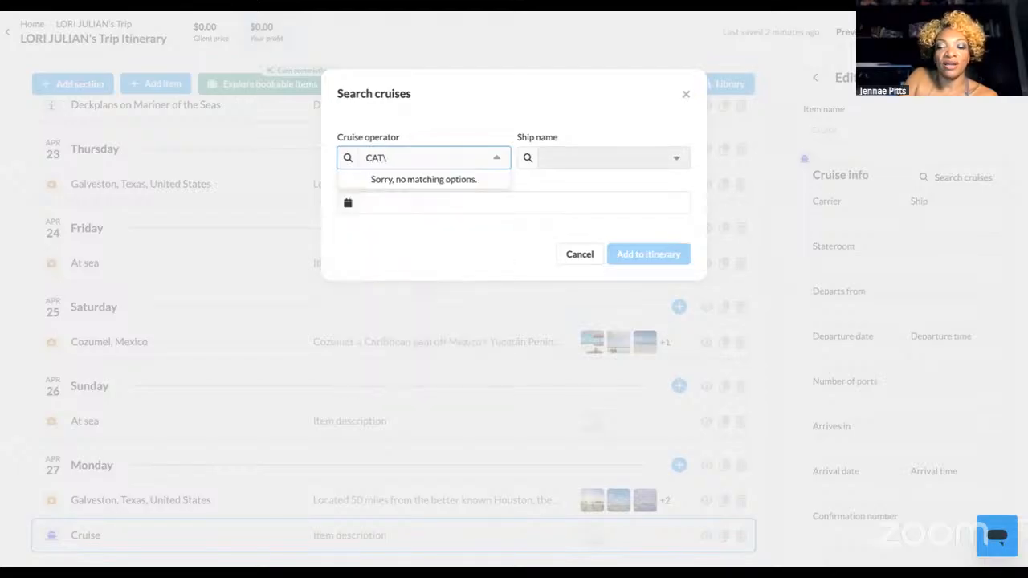
key("BackSpace")
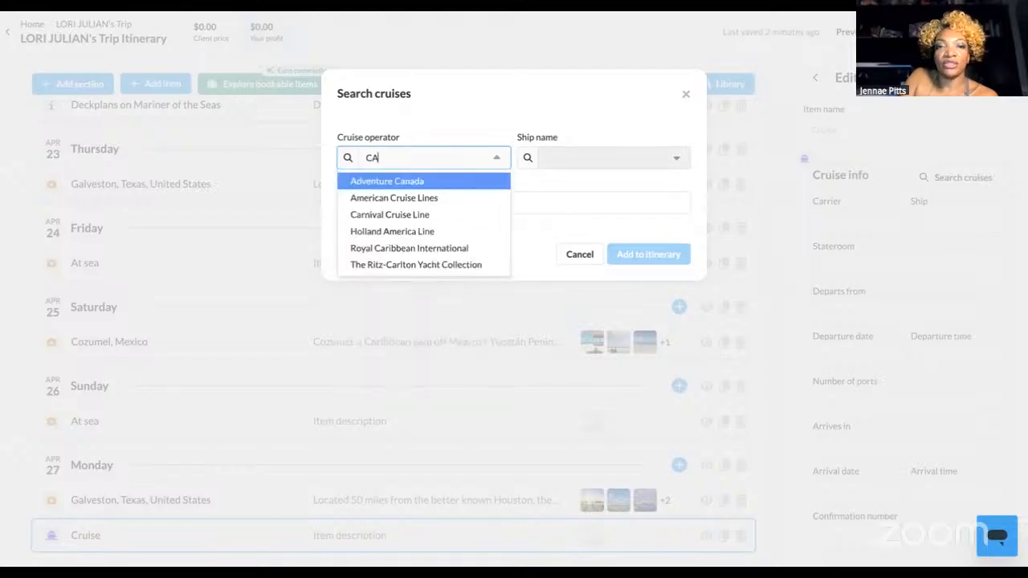
type("R")
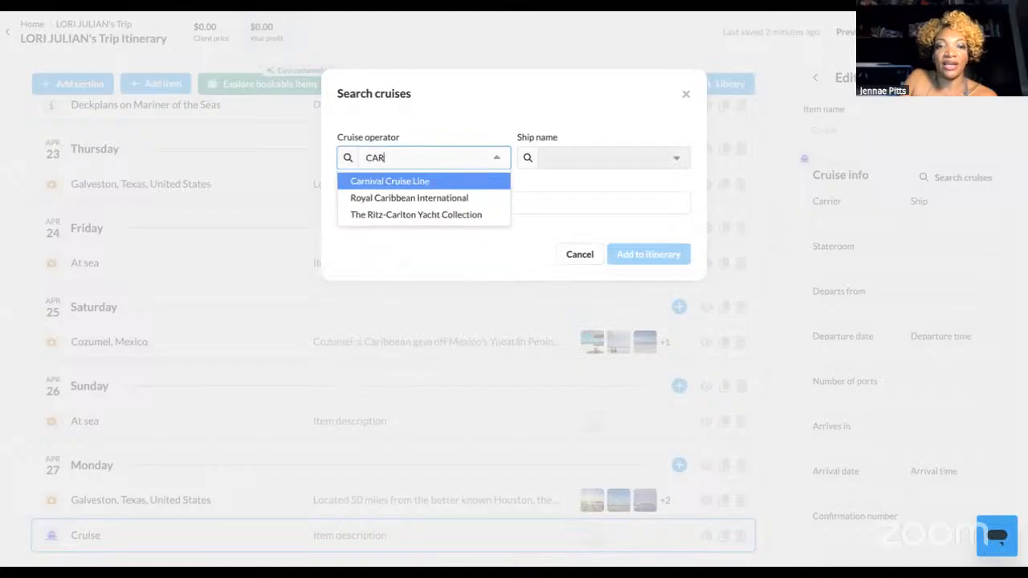
left_click(424, 181)
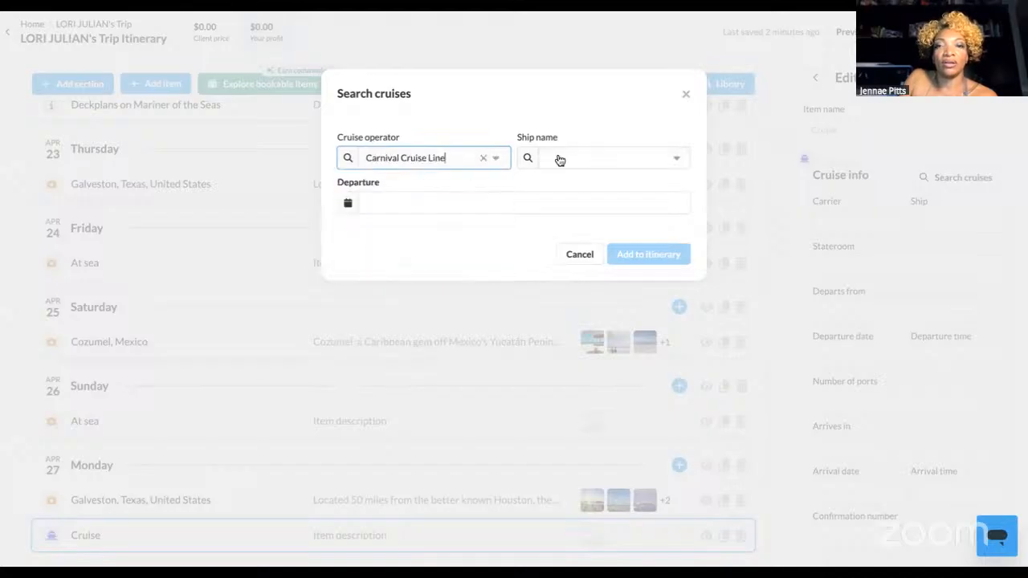
Choose Carnival Sunshine as the ship for the cruise search.
left_click(585, 160)
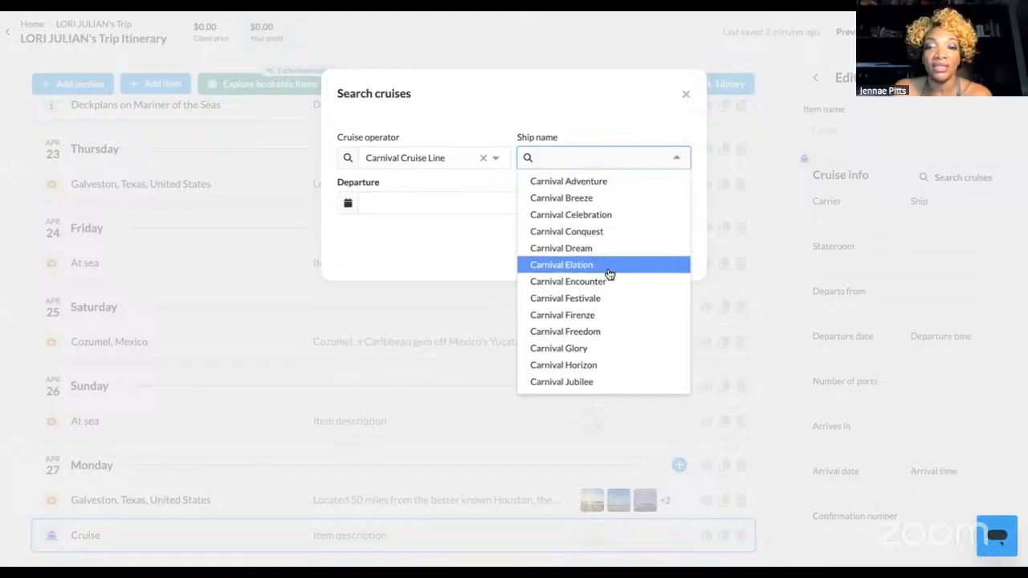
scroll(615, 307, "down", 3)
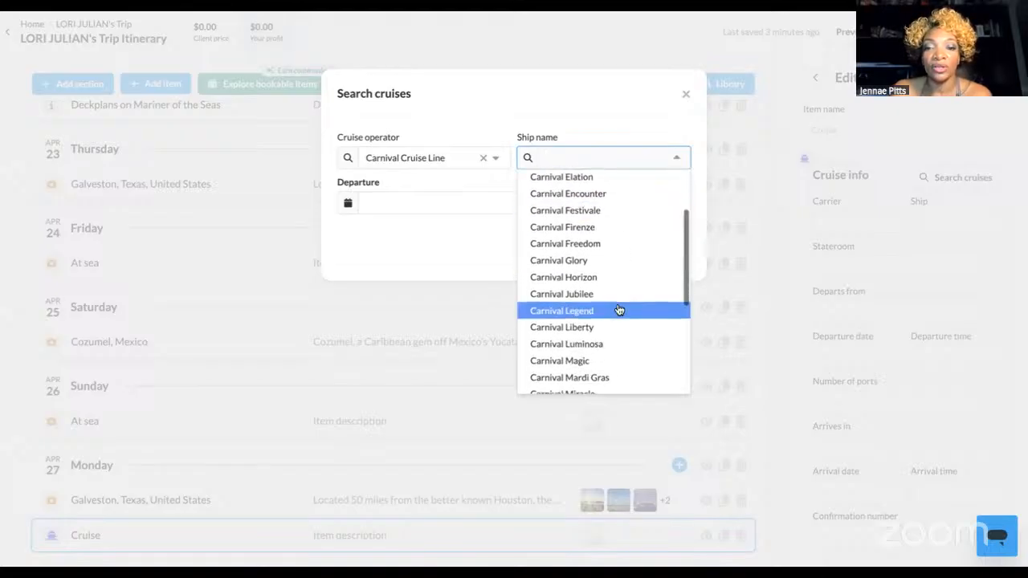
scroll(618, 310, "down", 5)
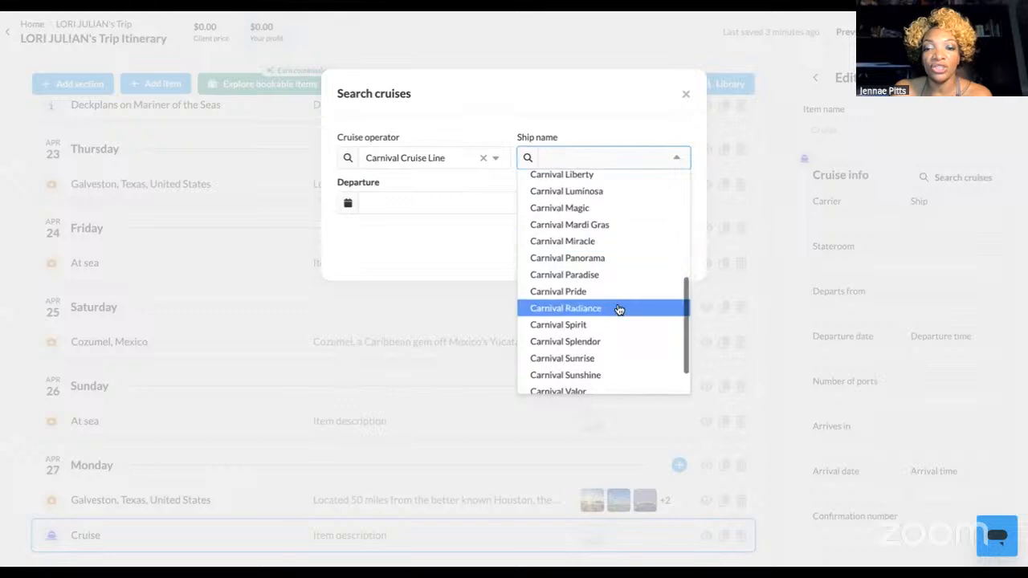
scroll(618, 310, "down", 2)
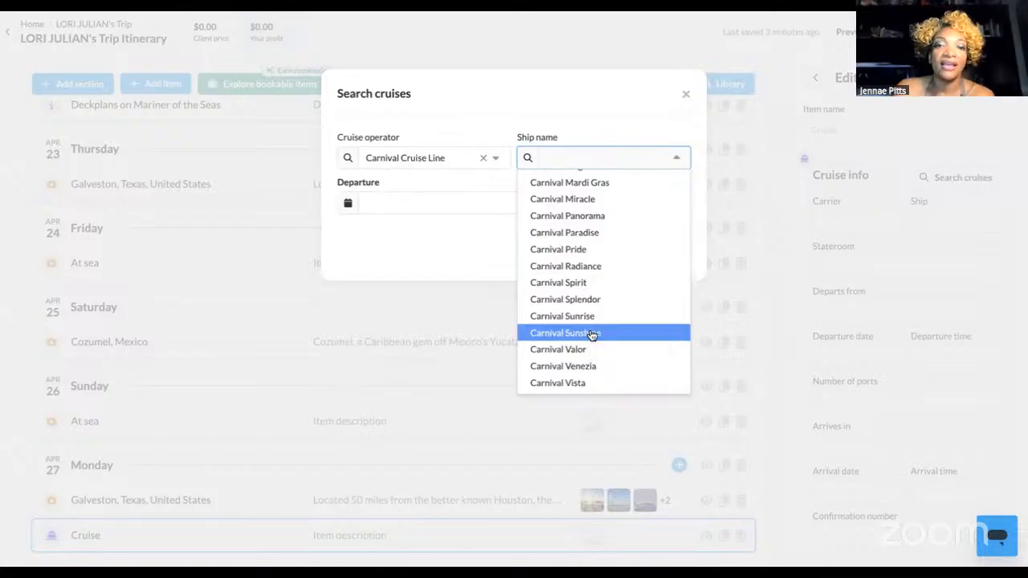
left_click(592, 335)
Set the cruise's departure date to April 12, 2026.
left_click(405, 196)
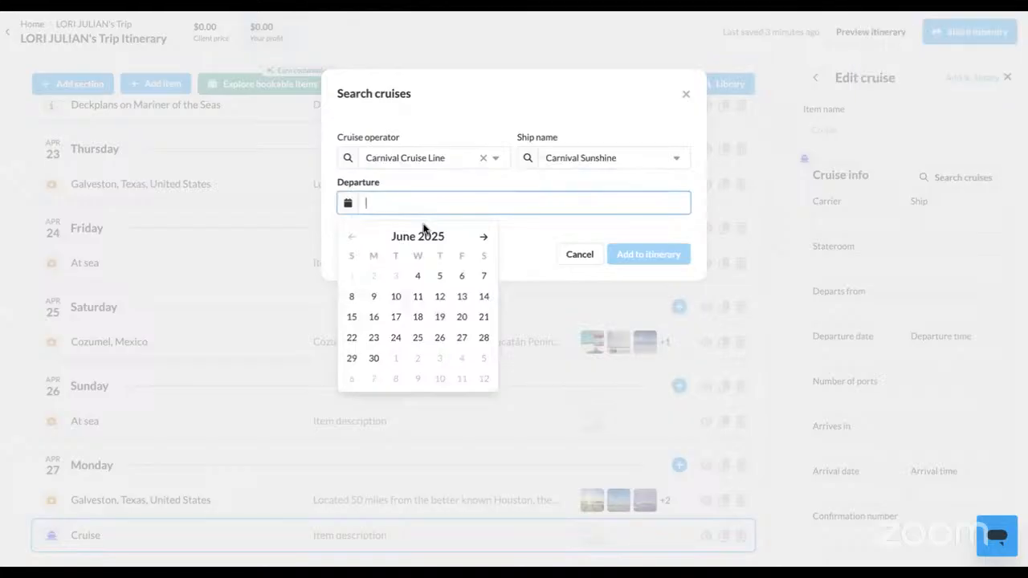
left_click(432, 239)
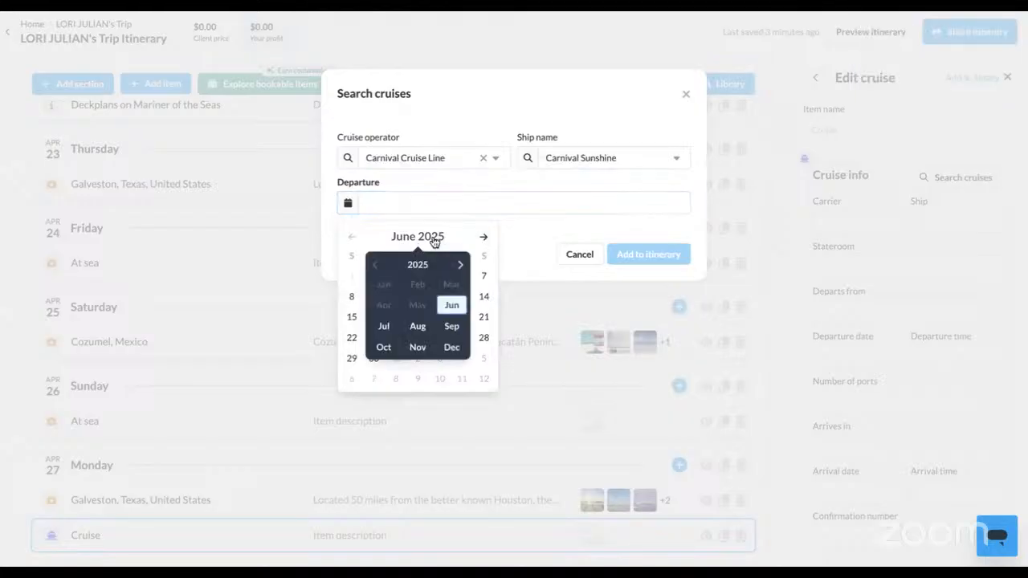
left_click(428, 236)
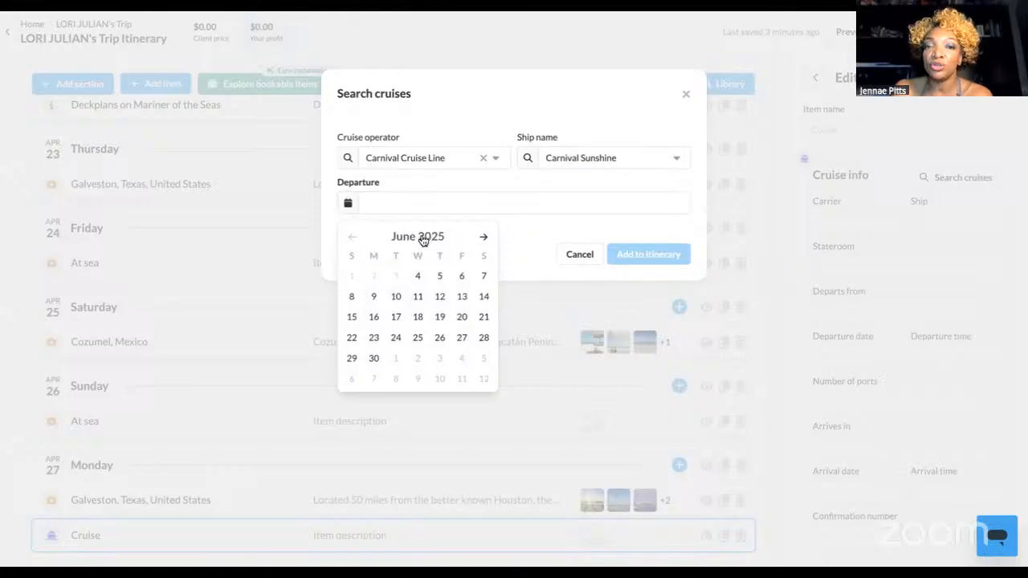
left_click(422, 238)
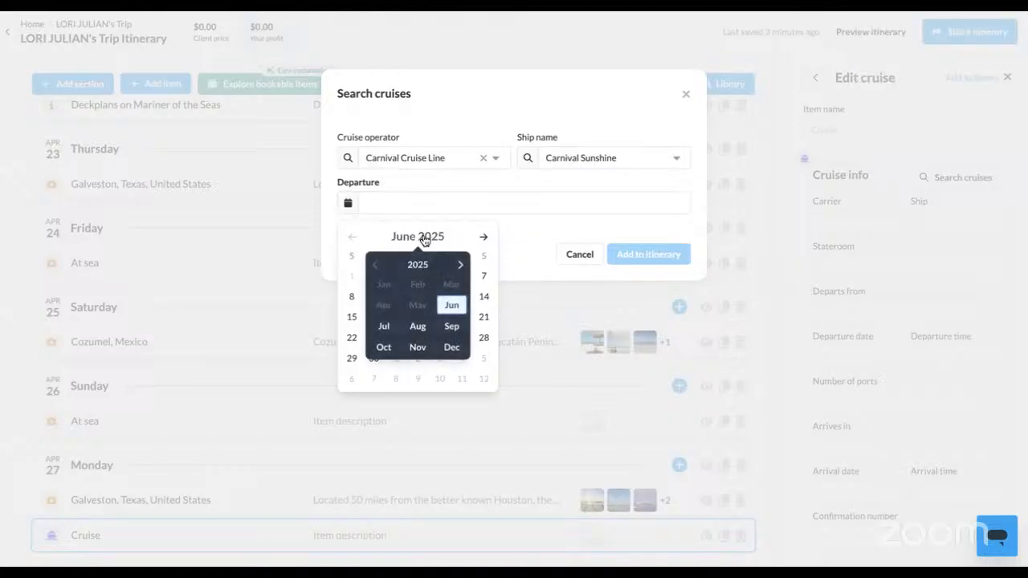
left_click(460, 265)
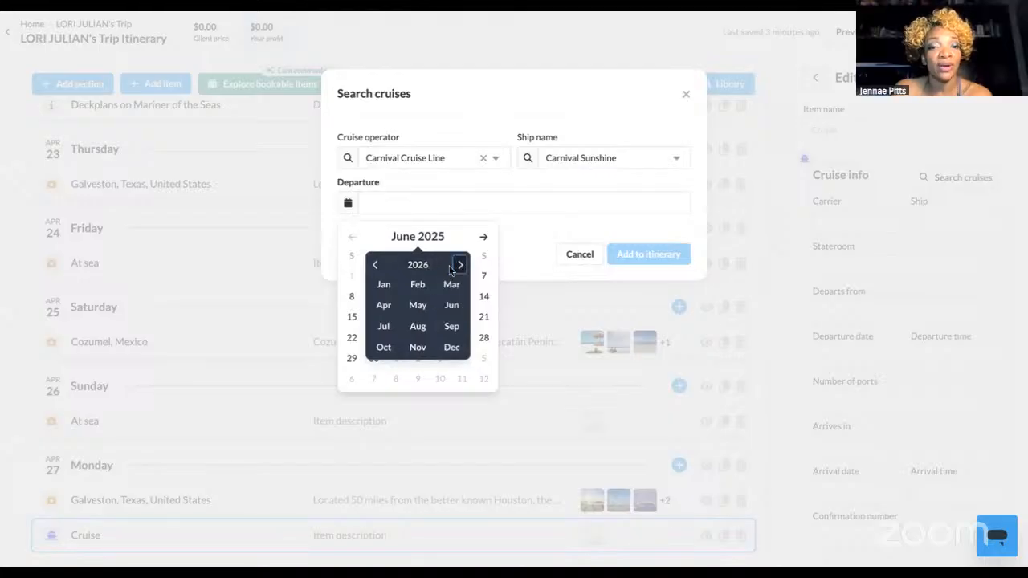
left_click(383, 307)
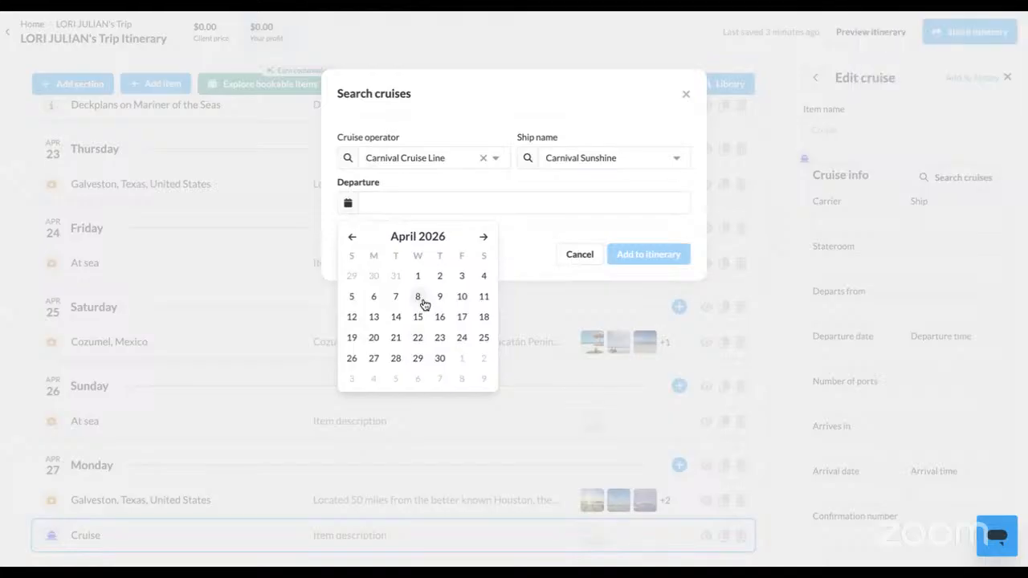
left_click(354, 317)
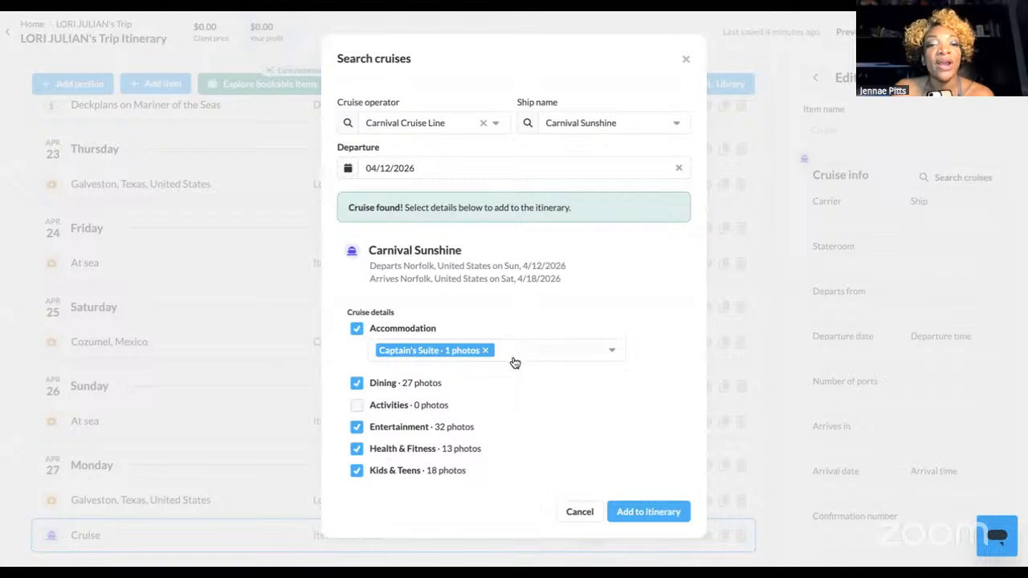
Review the found cruise's detail categories and daily schedule, excluding Dining and including it again.
scroll(515, 363, "down", 3)
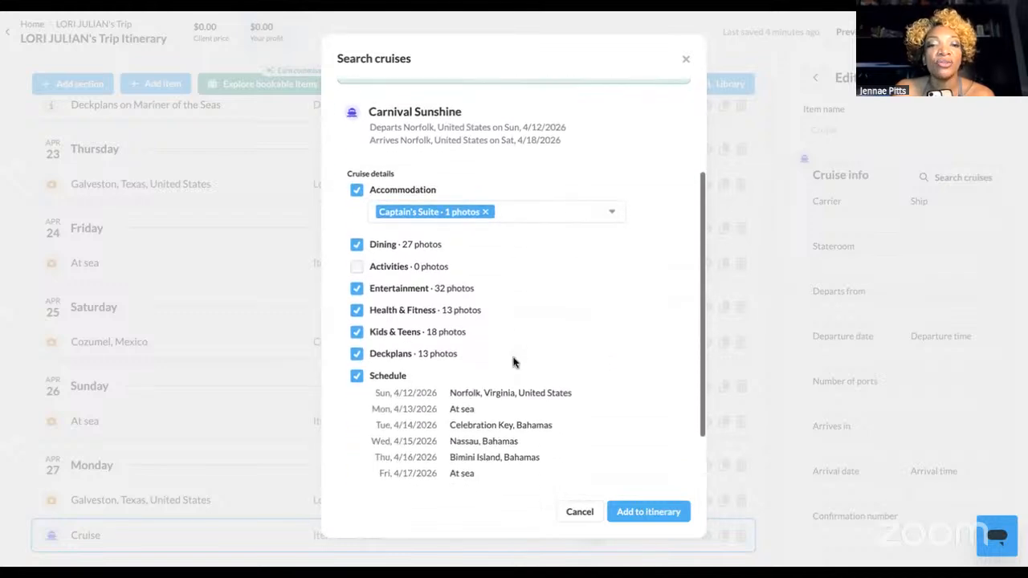
scroll(514, 363, "down", 1)
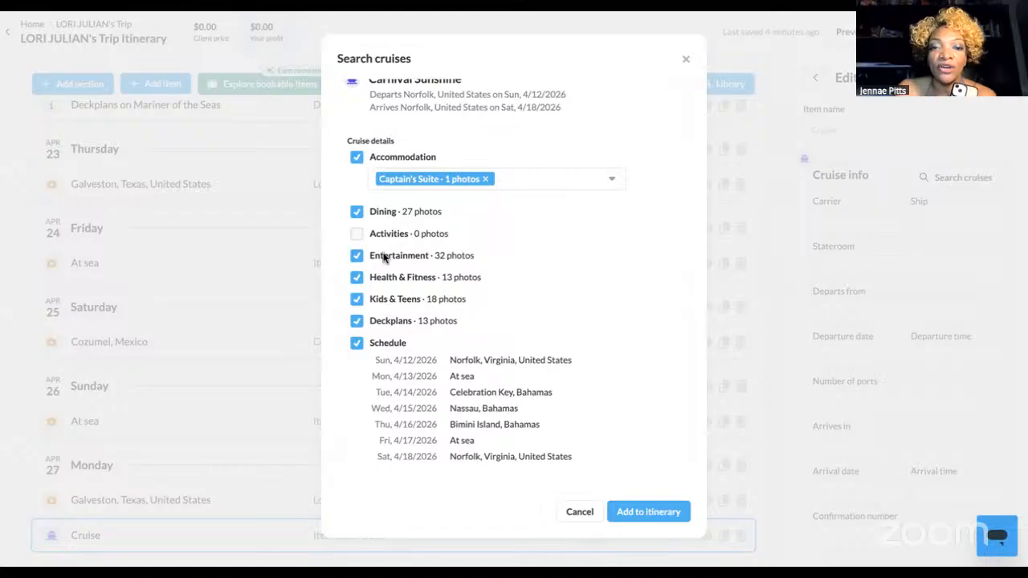
left_click(357, 212)
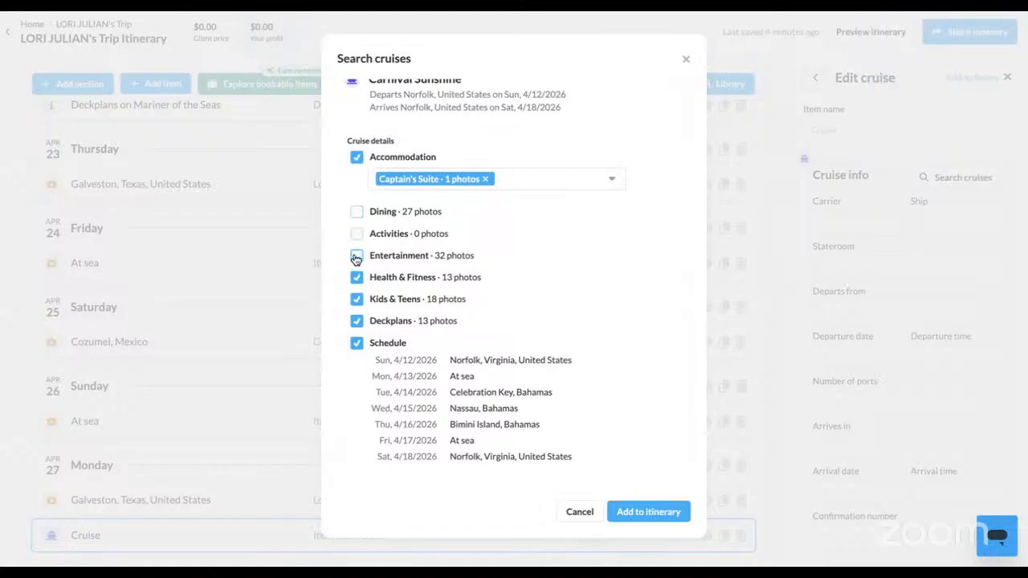
left_click(357, 212)
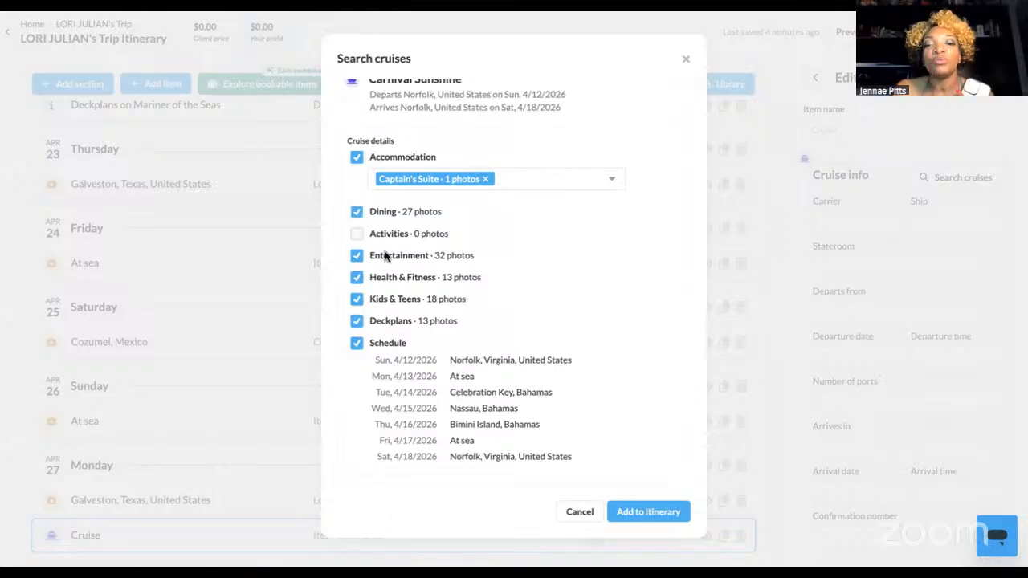
scroll(490, 317, "down", 1)
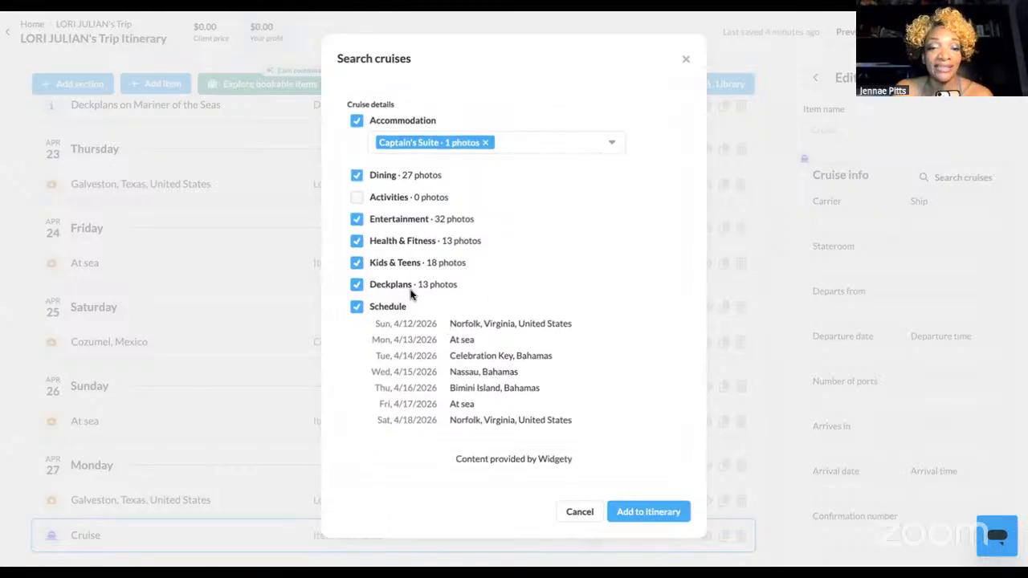
scroll(422, 293, "up", 1)
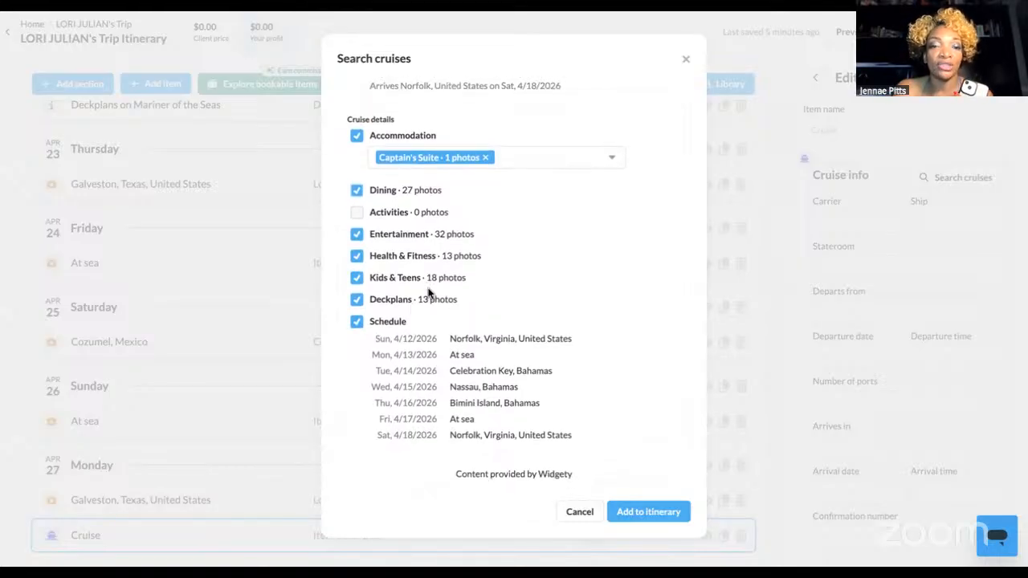
Replace Captain's Suite with Interior as the accommodation included in the cruise details.
scroll(472, 276, "up", 3)
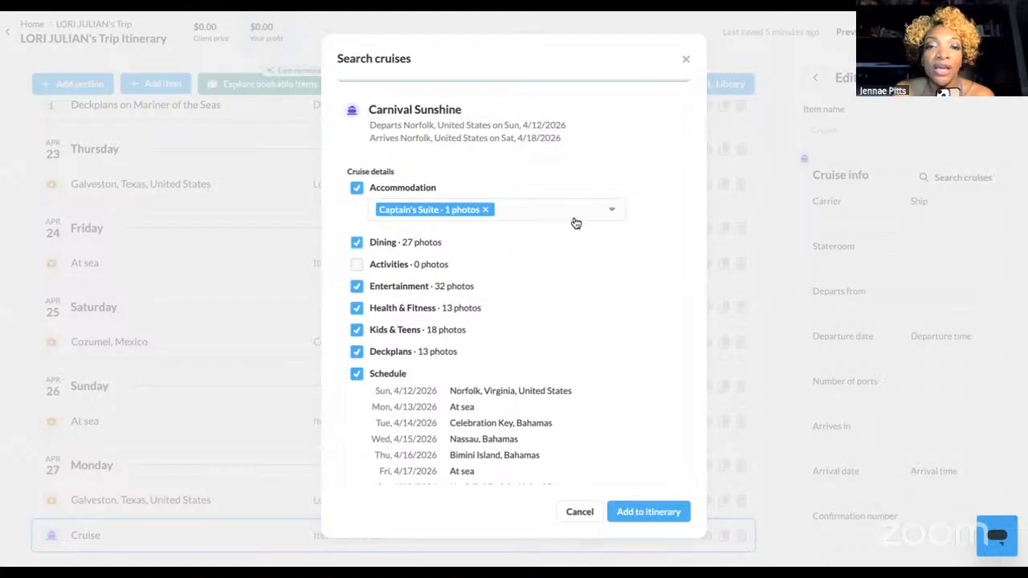
left_click(612, 213)
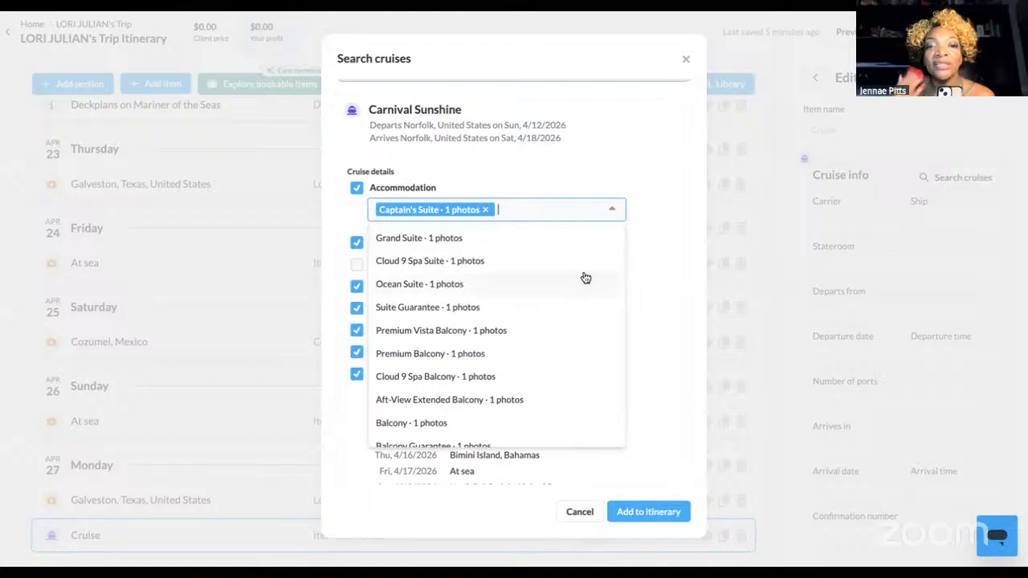
scroll(543, 389, "down", 5)
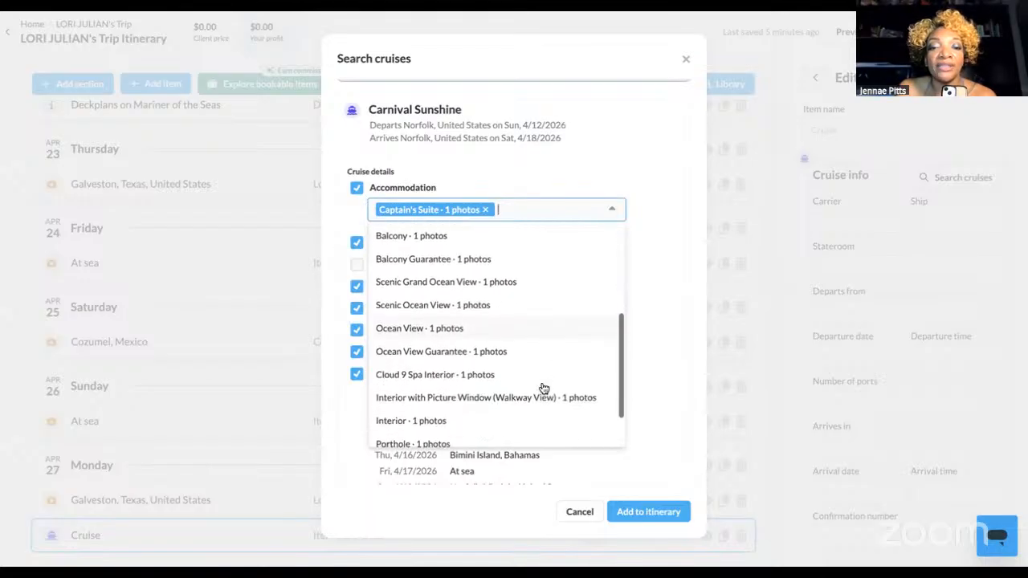
scroll(543, 389, "down", 3)
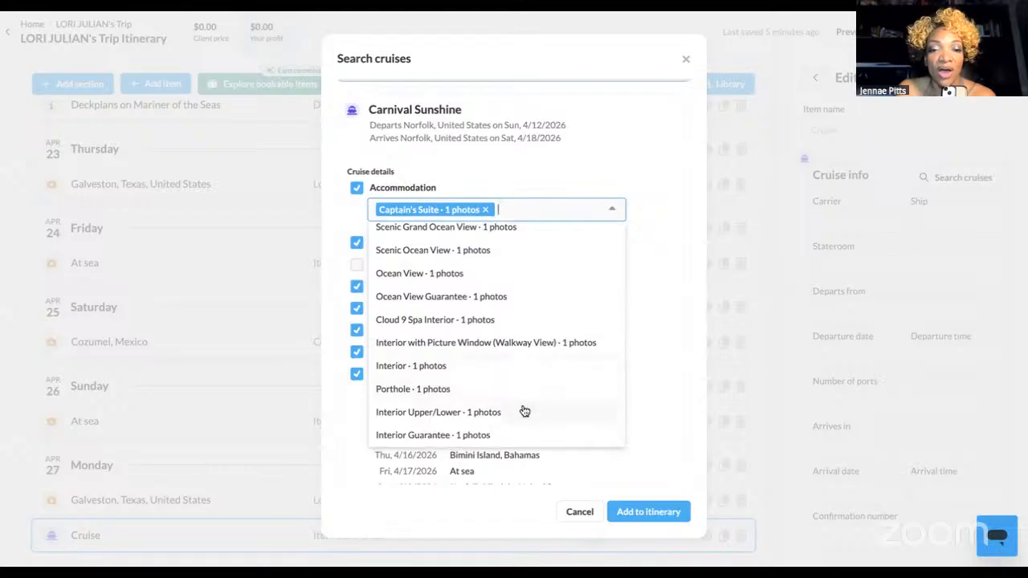
scroll(522, 414, "down", 1)
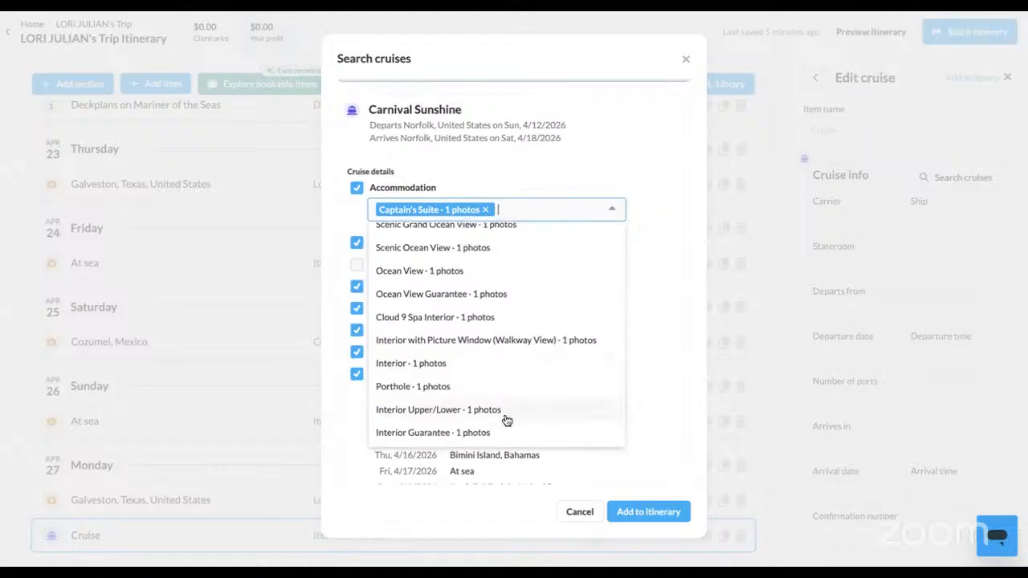
left_click(454, 369)
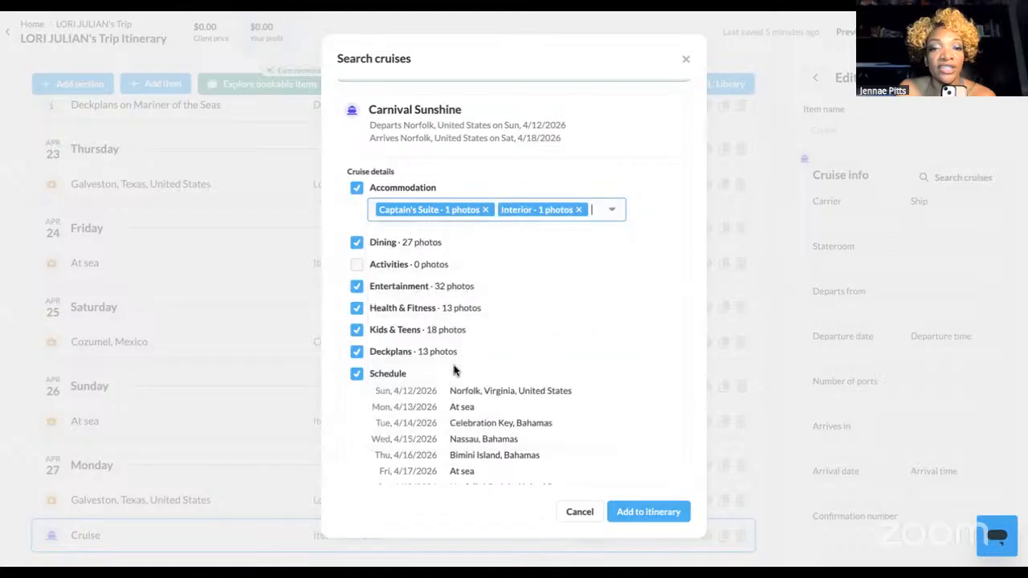
left_click(485, 210)
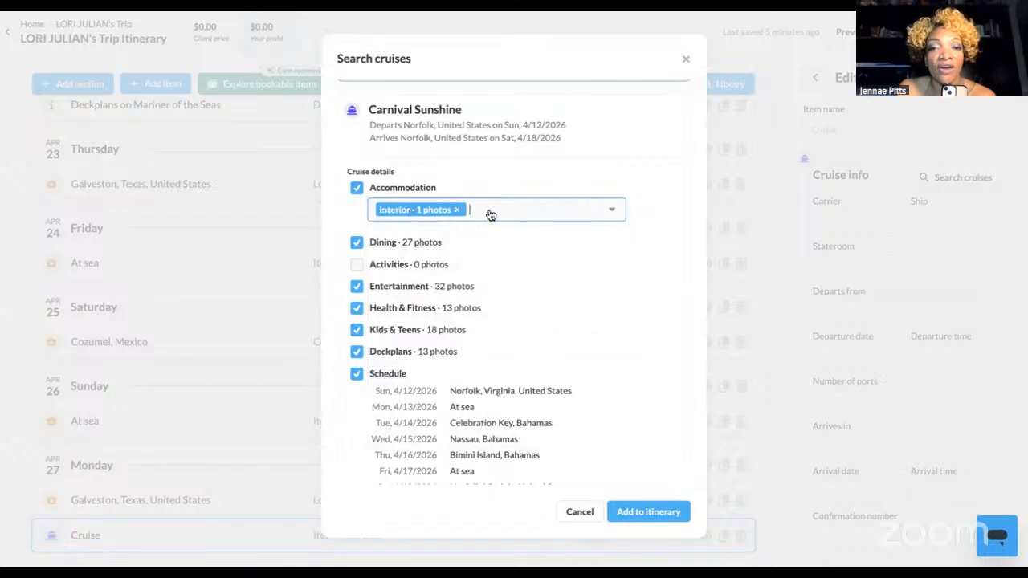
Add Interior Upper/Lower and Interior Guarantee to the cruise's accommodation types.
left_click(613, 210)
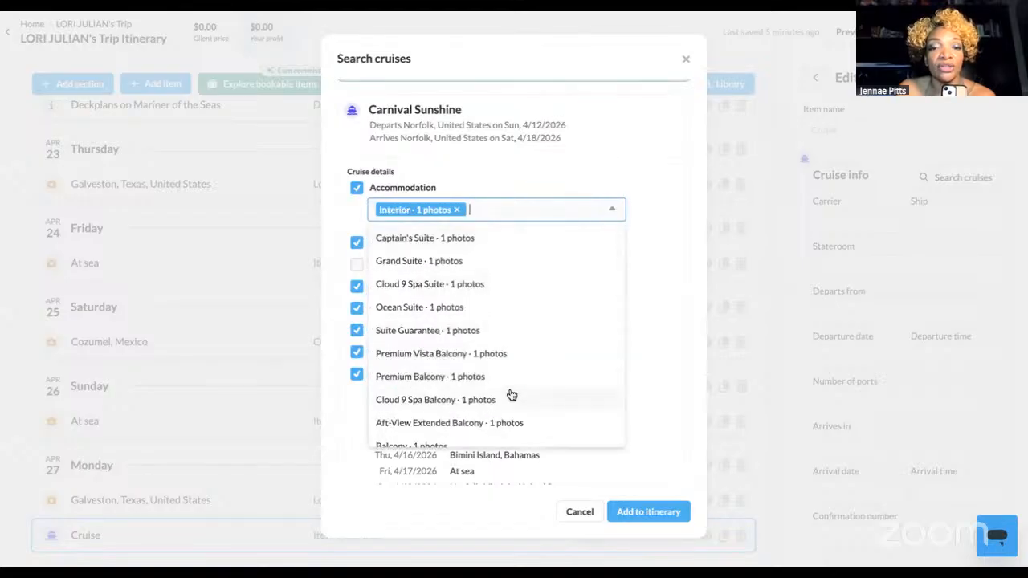
scroll(510, 395, "down", 8)
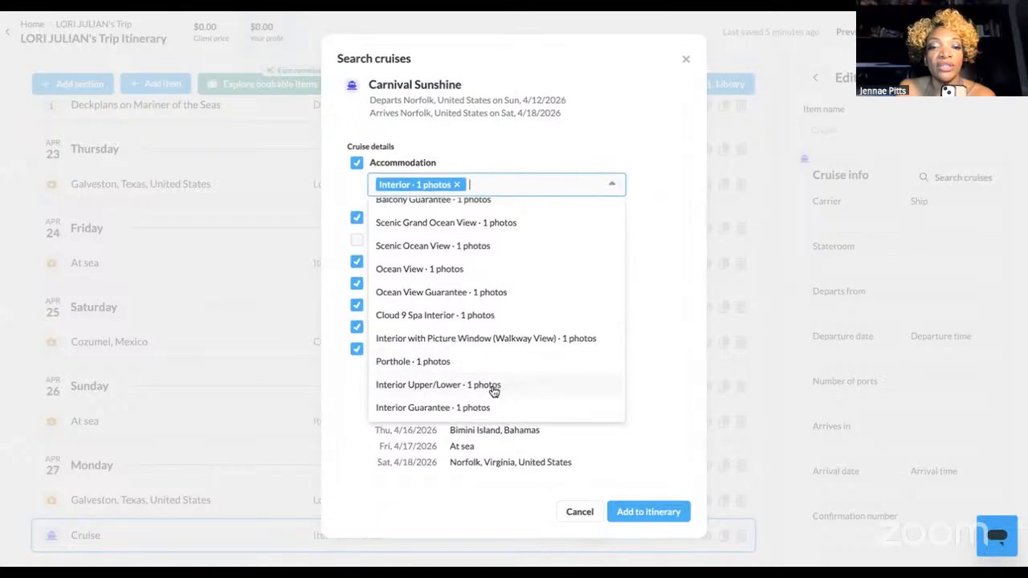
left_click(494, 389)
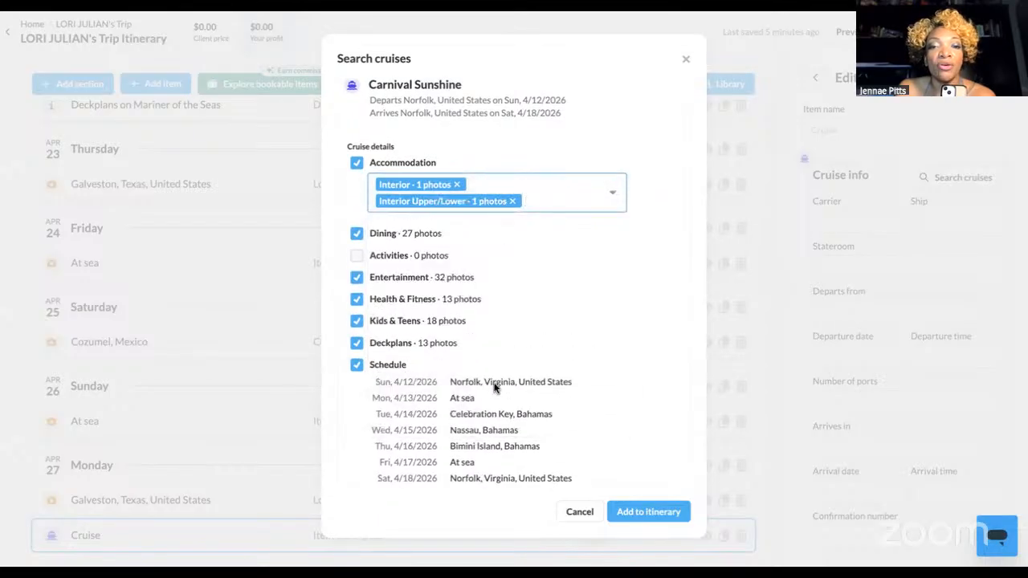
left_click(613, 195)
scroll(514, 388, "down", 5)
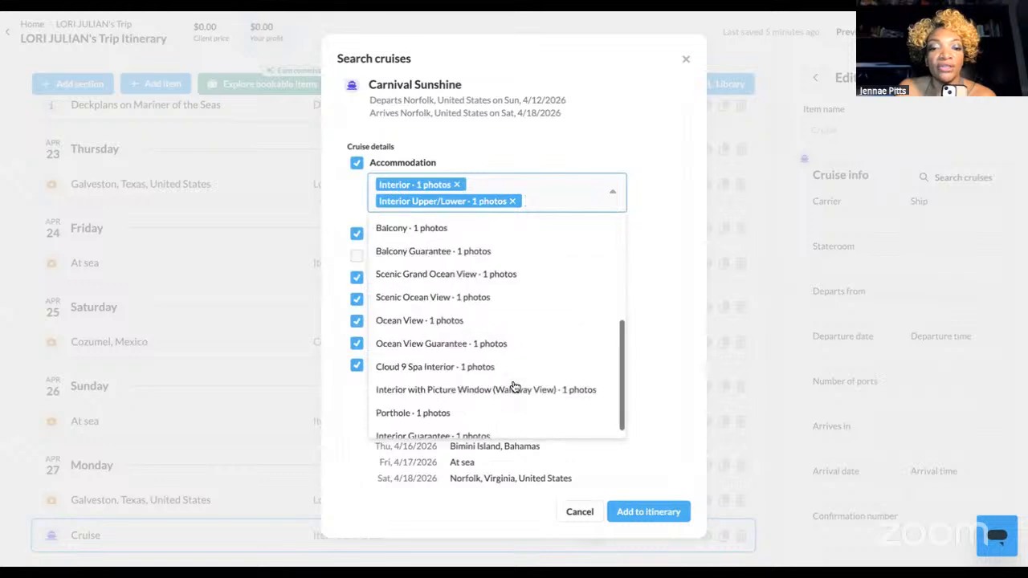
scroll(514, 388, "down", 3)
left_click(495, 369)
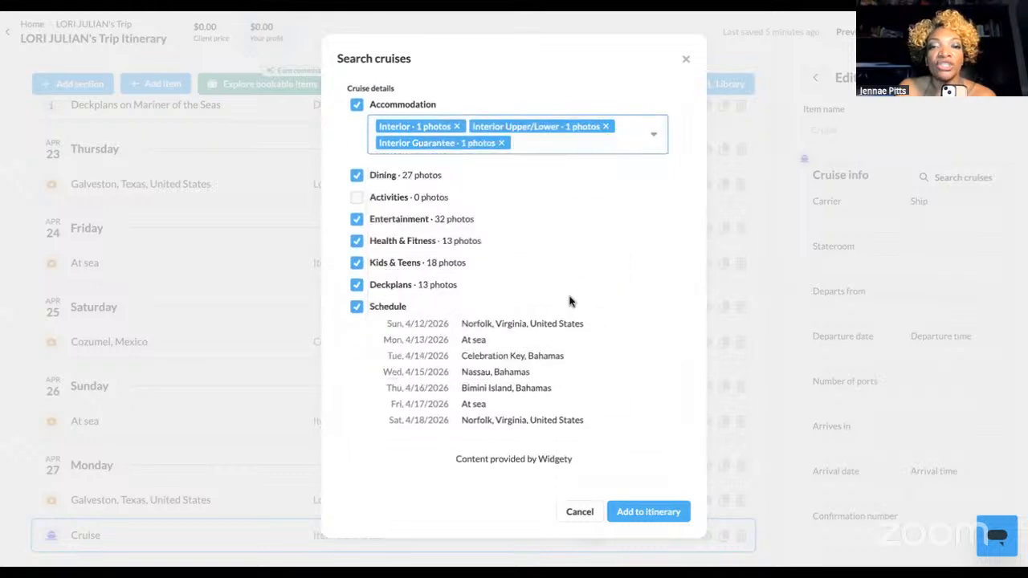
Add Ocean View and Ocean View Guarantee to the cruise's accommodation types.
left_click(654, 137)
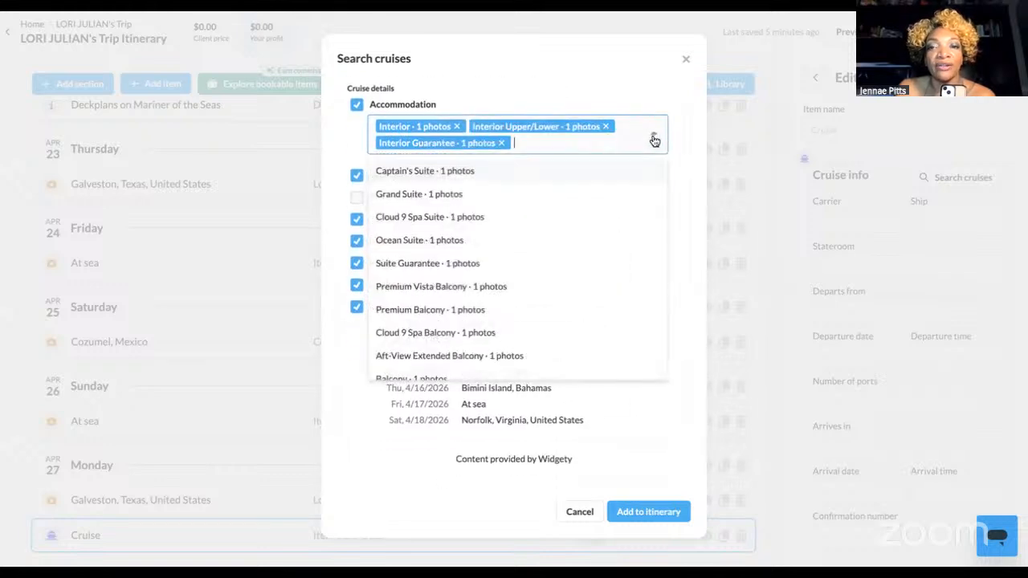
scroll(571, 245, "up", 2)
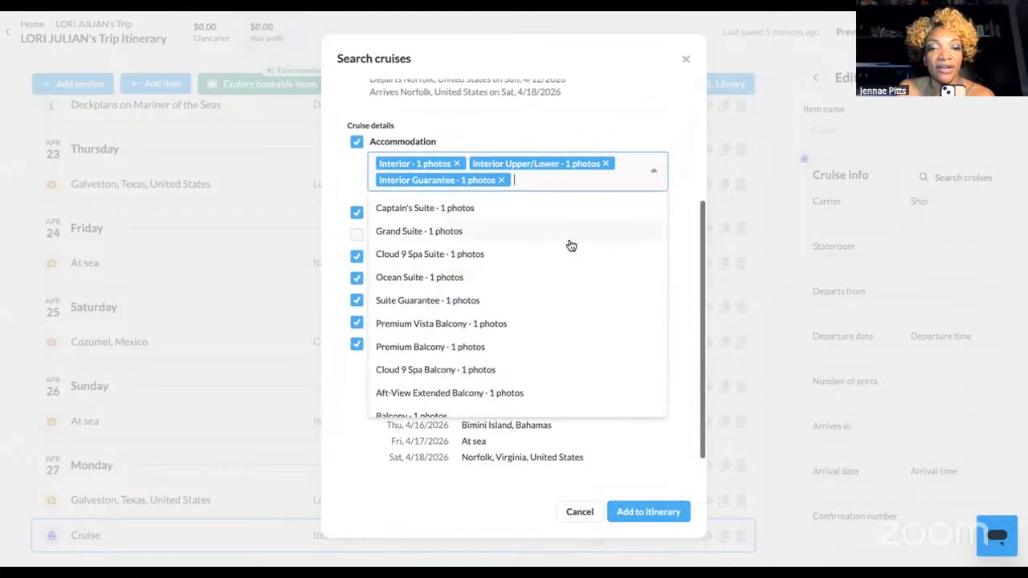
scroll(558, 330, "down", 4)
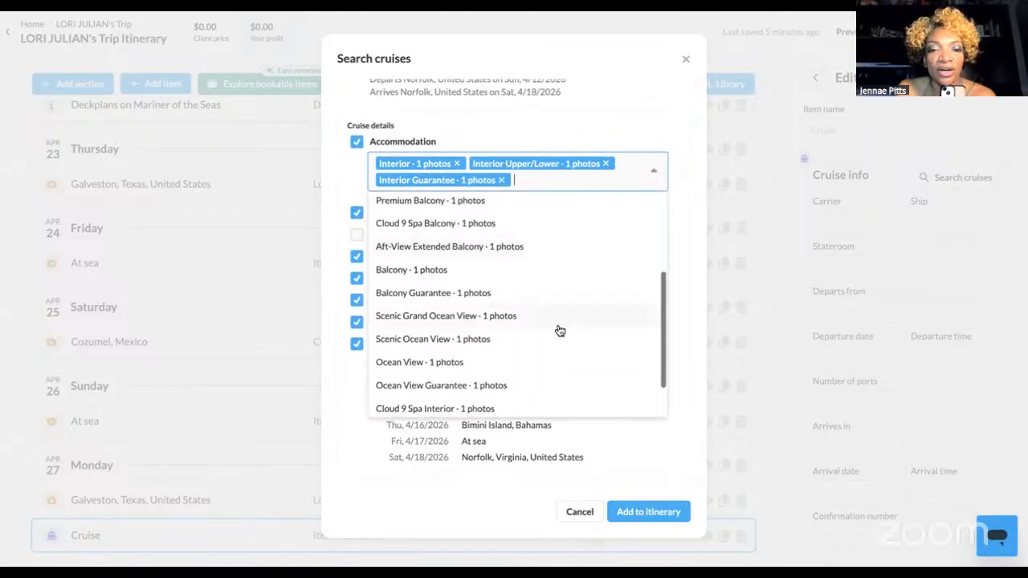
scroll(560, 331, "down", 2)
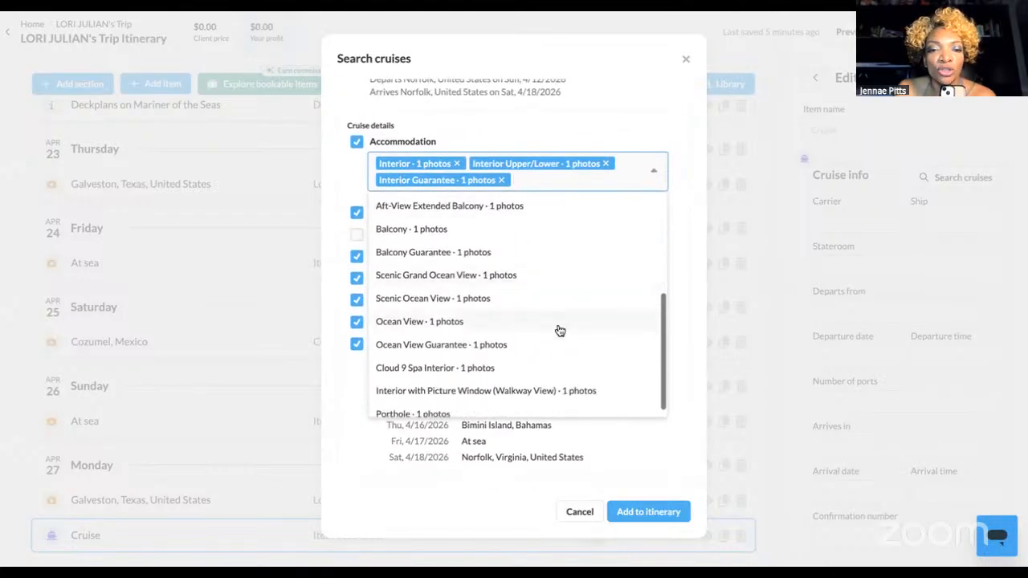
left_click(507, 319)
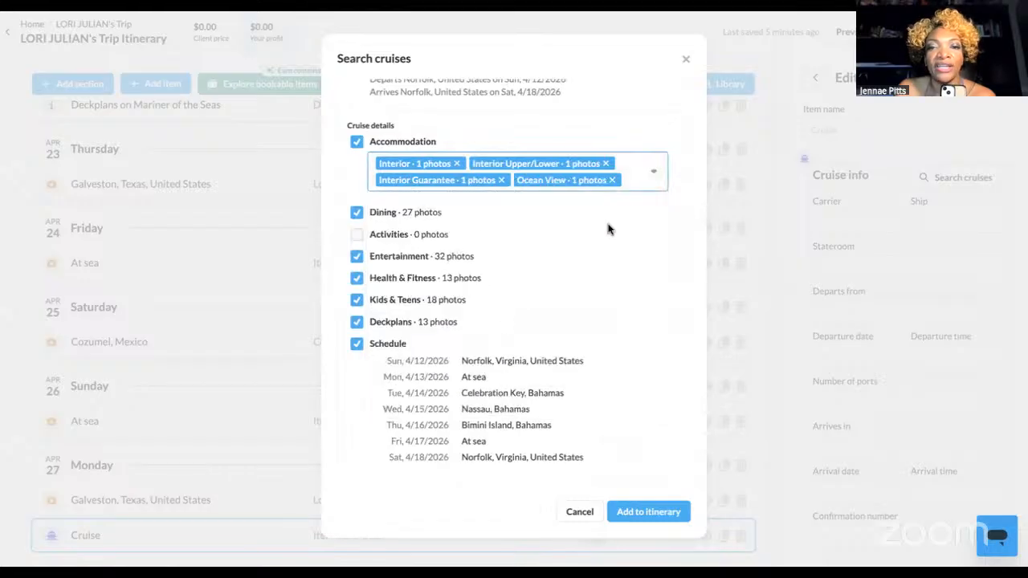
left_click(634, 184)
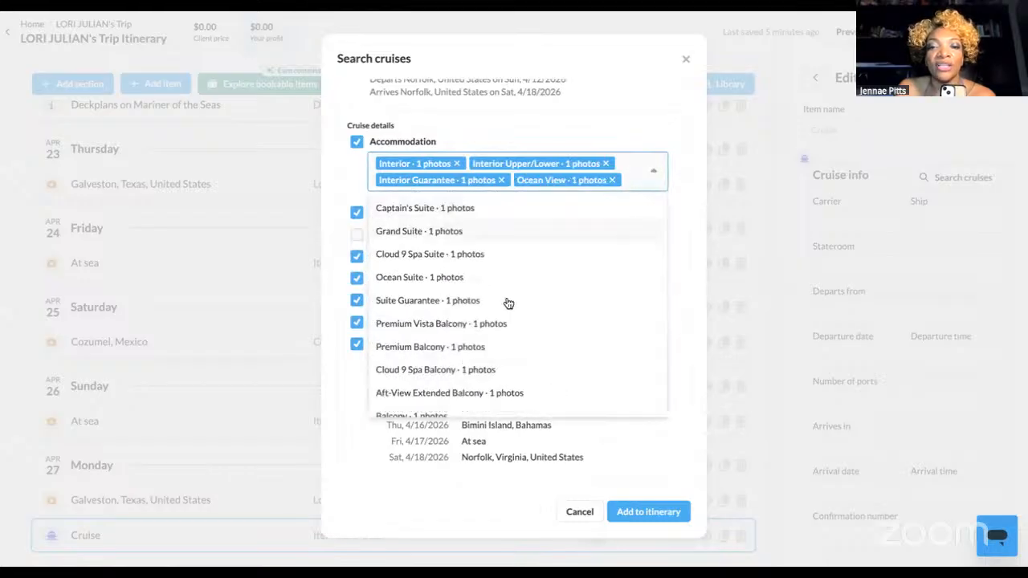
scroll(474, 356, "down", 3)
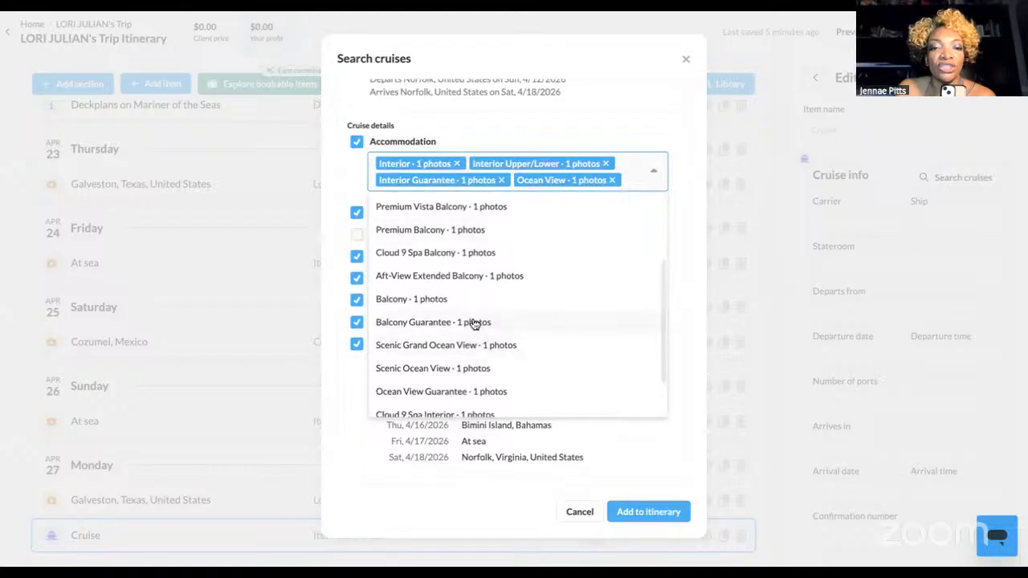
scroll(467, 385, "down", 2)
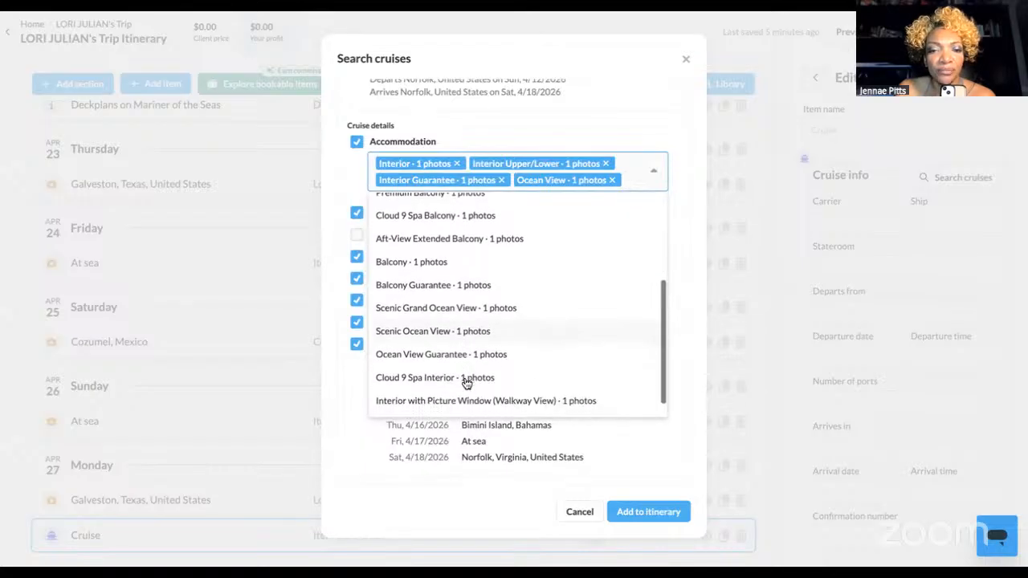
scroll(495, 359, "down", 1)
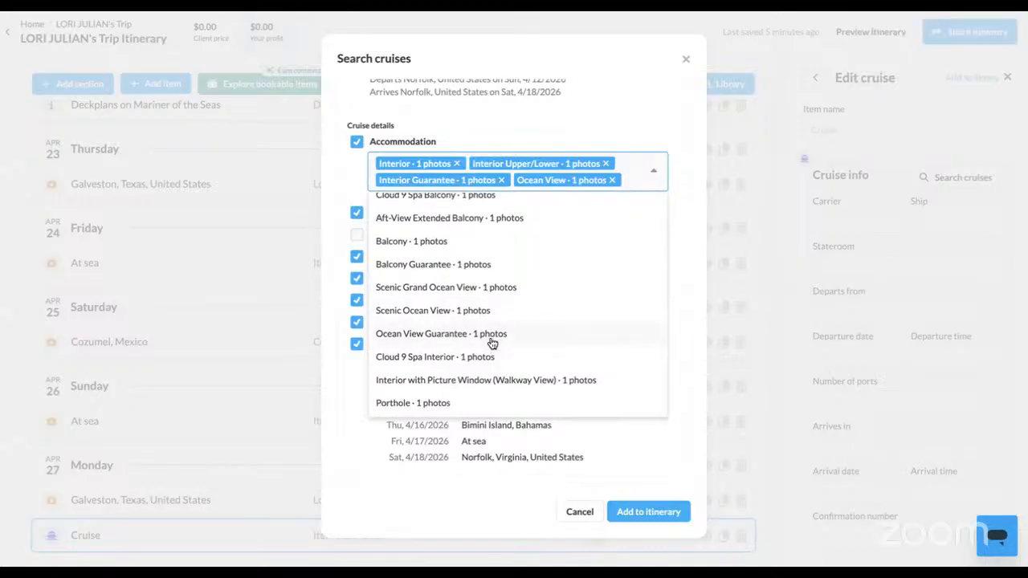
left_click(489, 342)
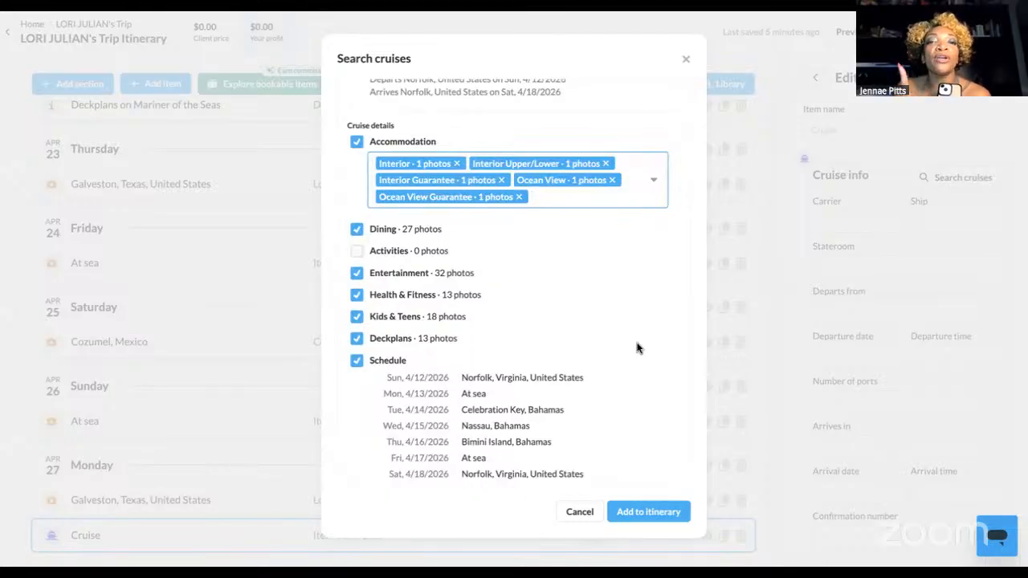
Review the remaining accommodation options, the chosen cabin types, the included detail categories and the port schedule of the cruise.
left_click(654, 182)
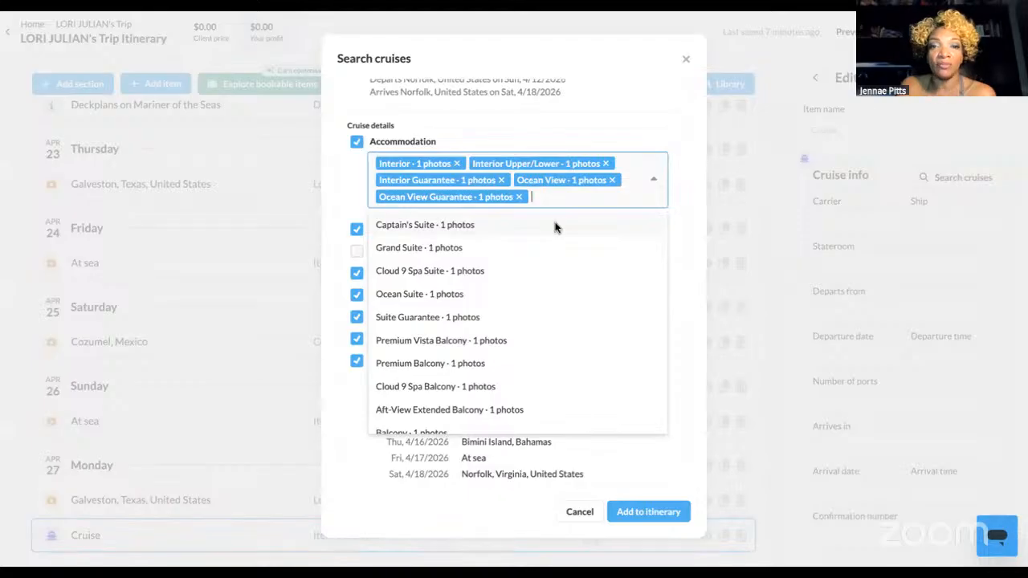
left_click(668, 192)
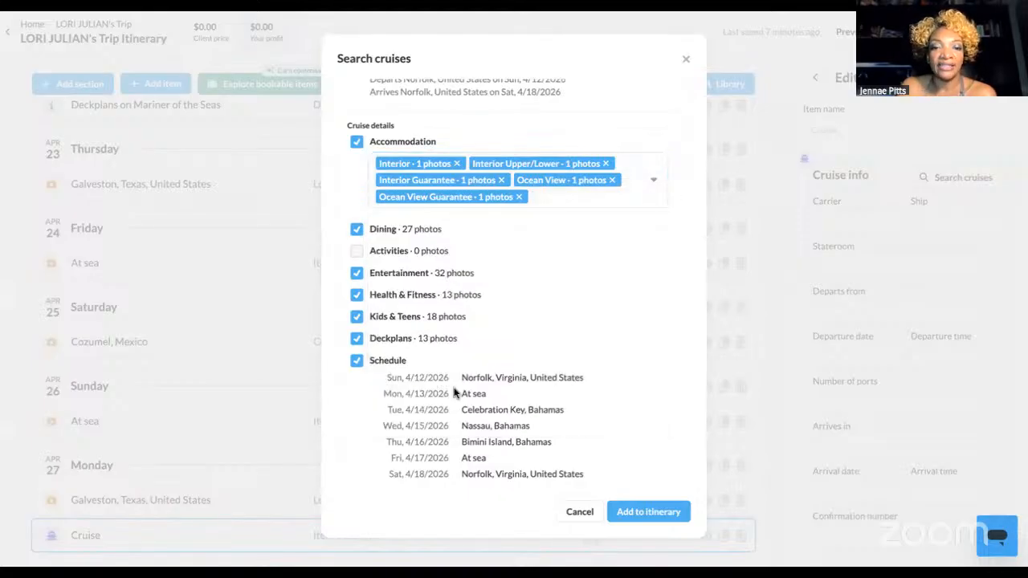
scroll(496, 396, "down", 1)
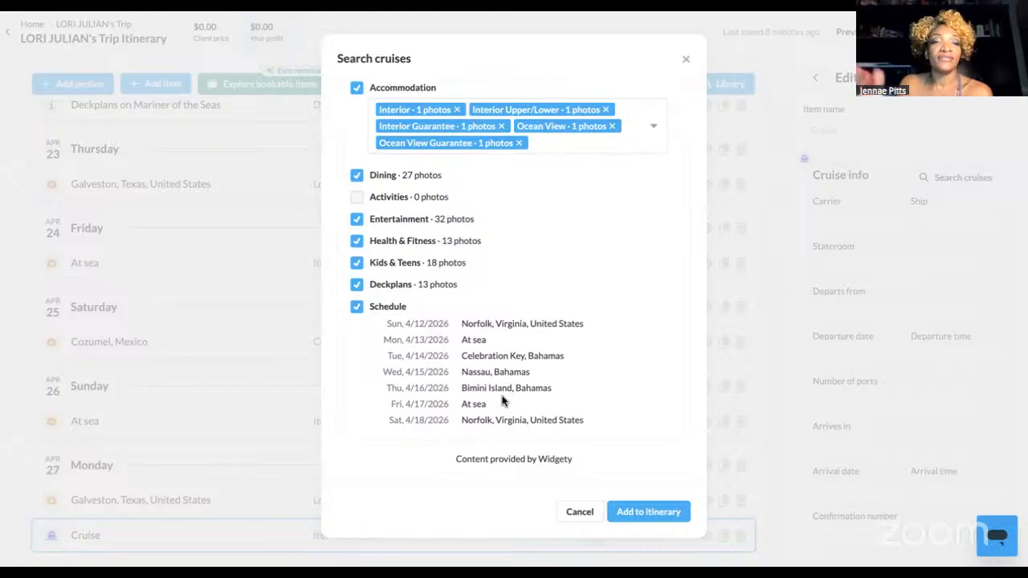
scroll(590, 308, "up", 1)
scroll(590, 309, "up", 3)
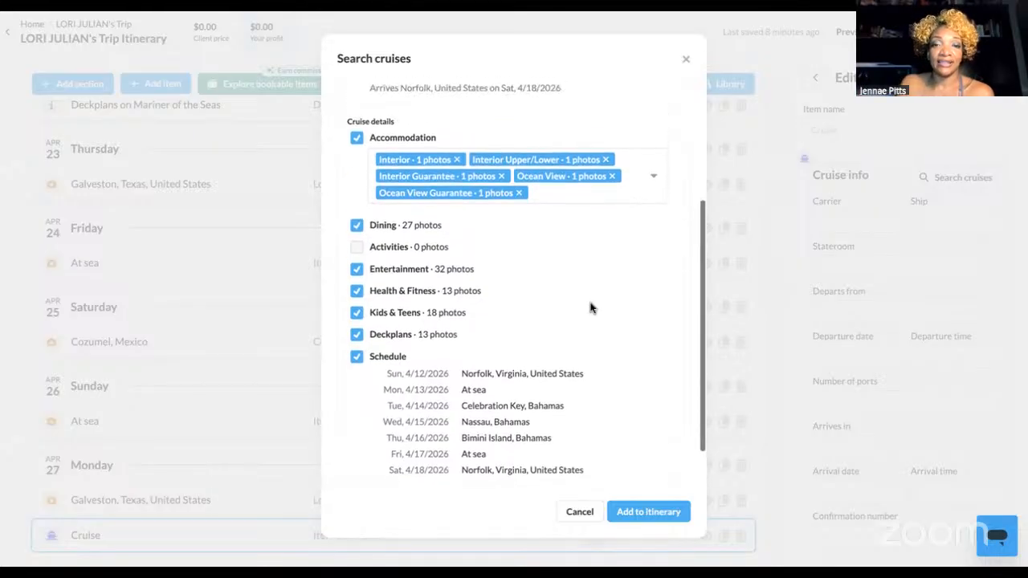
scroll(590, 305, "up", 3)
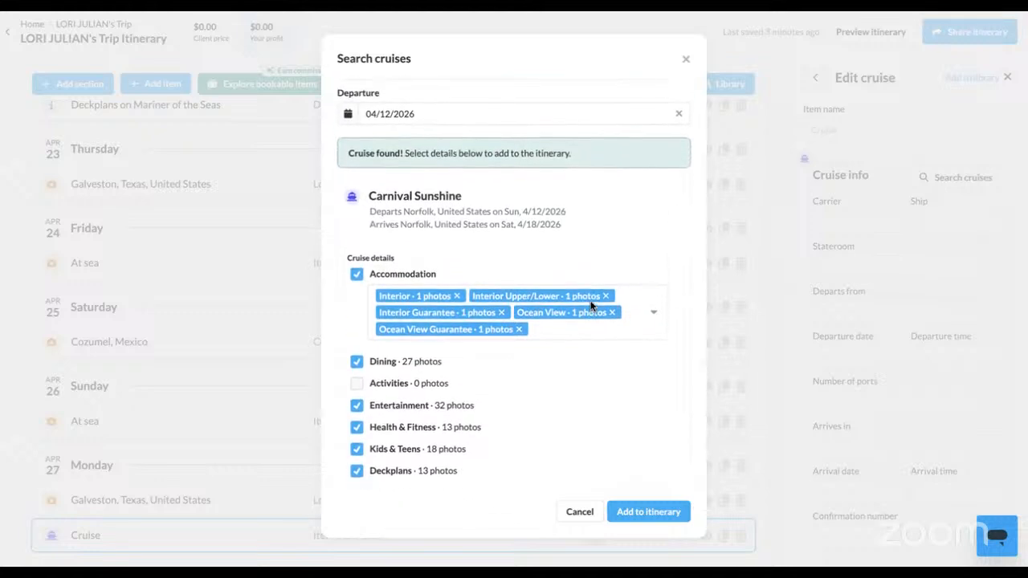
scroll(591, 305, "down", 2)
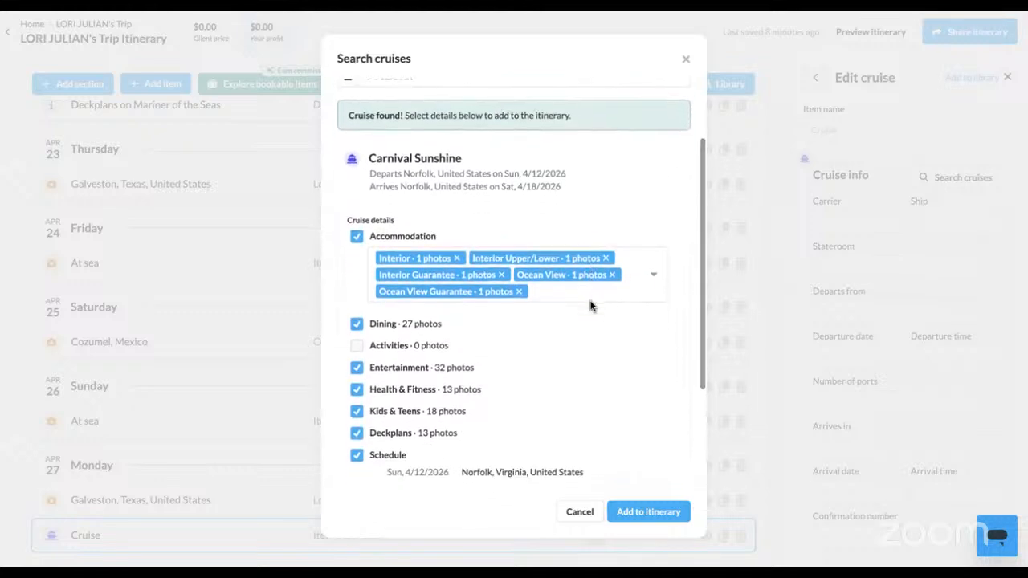
scroll(590, 305, "down", 1)
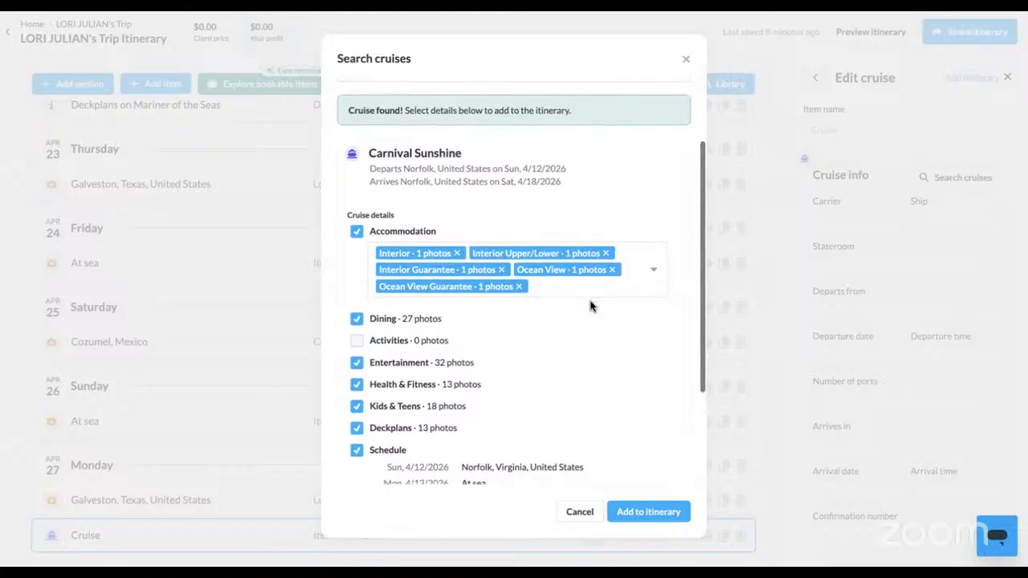
scroll(590, 305, "down", 1)
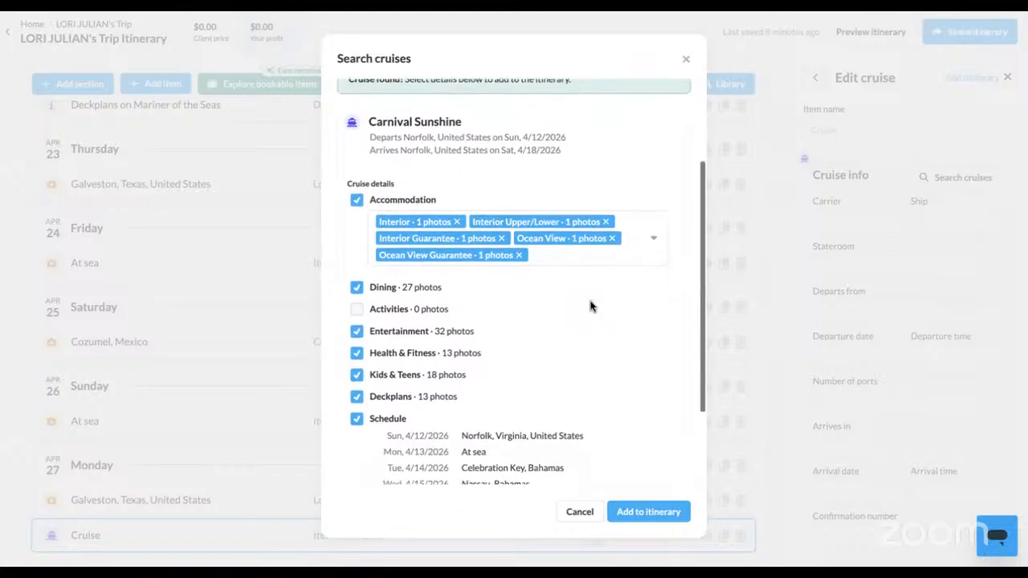
left_click(653, 239)
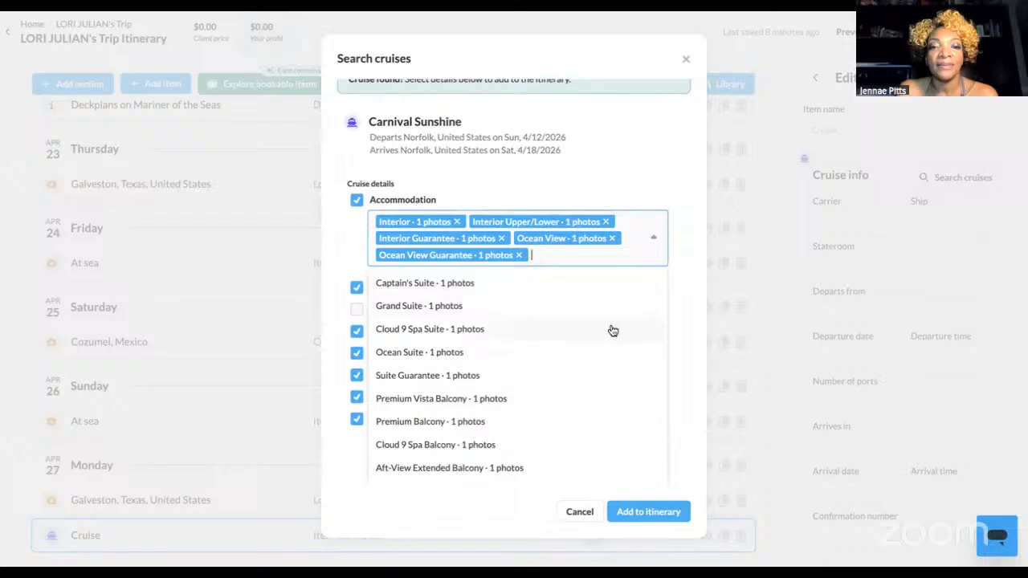
scroll(608, 328, "down", 1)
left_click(591, 306)
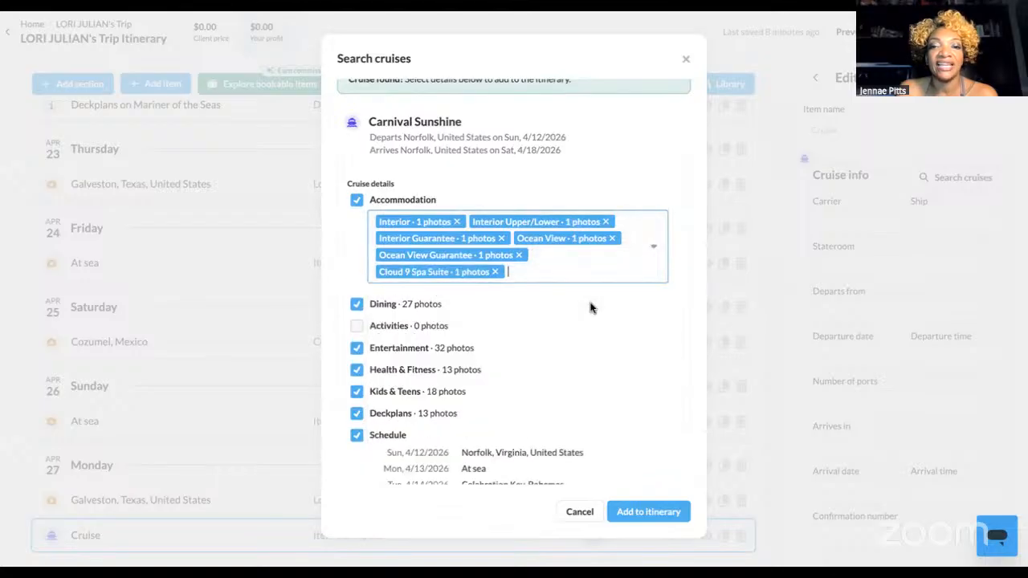
left_click(497, 272)
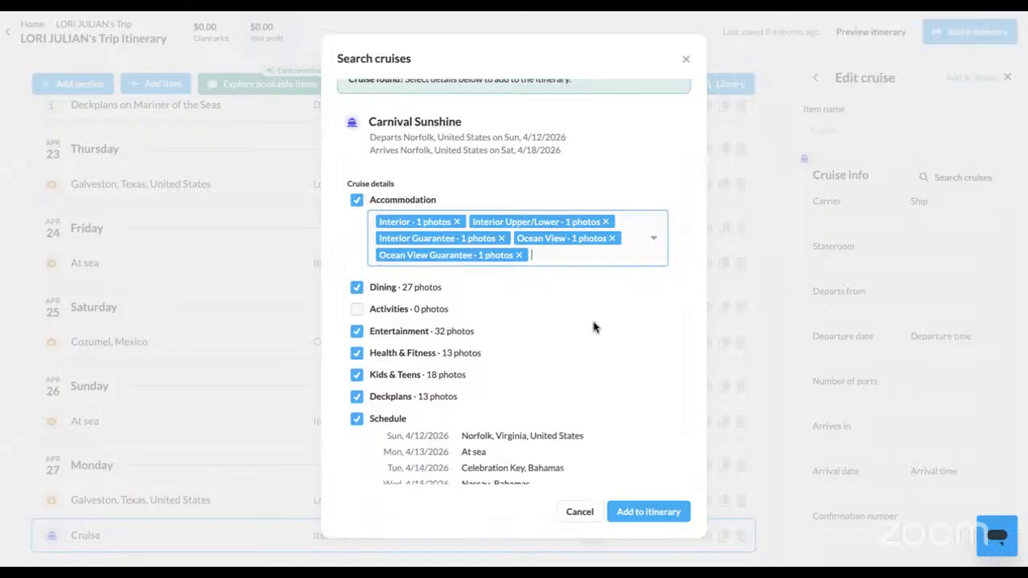
Add the Carnival Sunshine cruise with its chosen cabin types, ship details and port schedule to the itinerary.
scroll(624, 355, "down", 3)
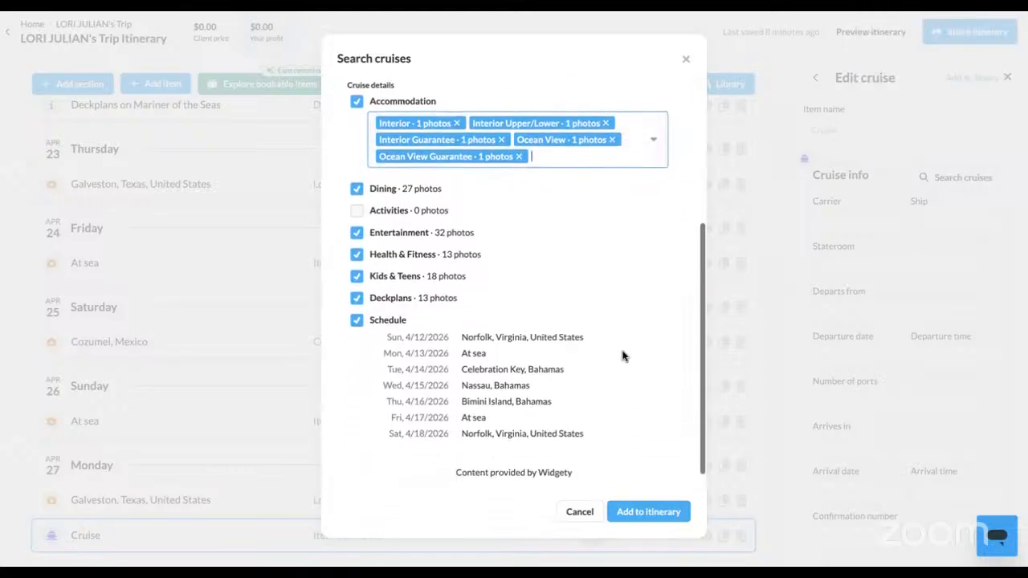
left_click(648, 512)
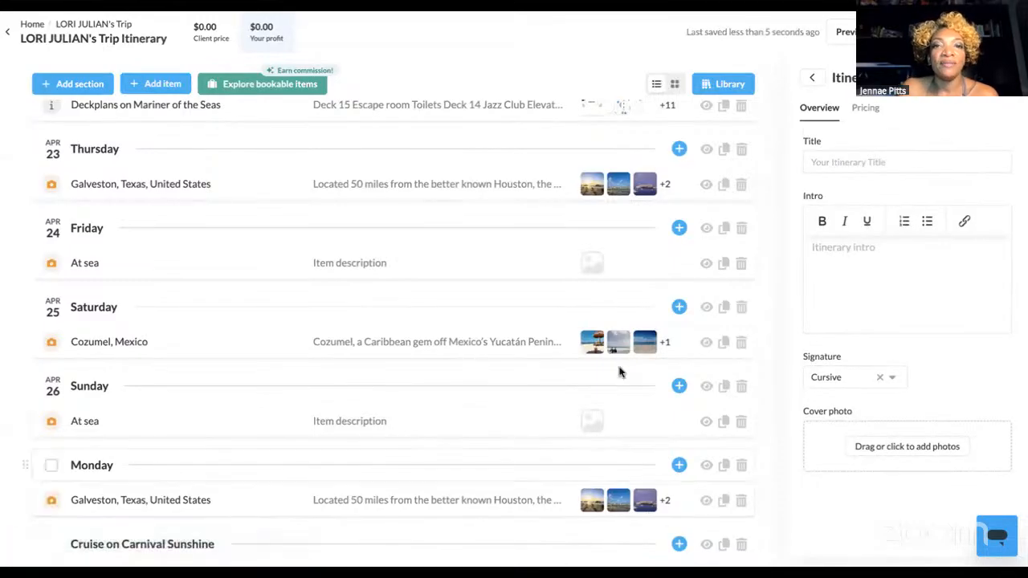
Review the itinerary's Mariner of the Seas section, including its cabins, ship details and the dated port days below it.
scroll(550, 329, "up", 2)
scroll(550, 329, "up", 5)
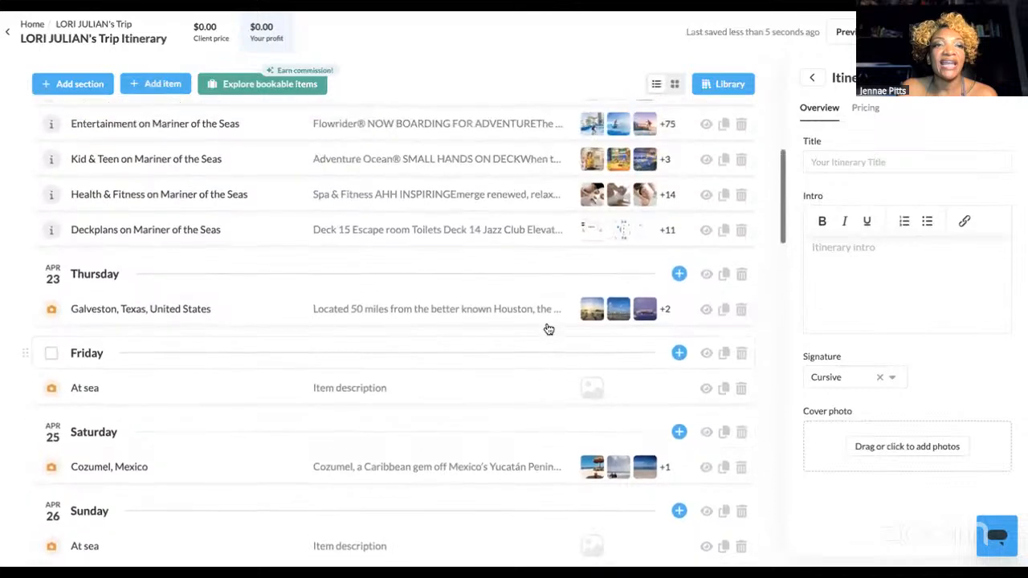
scroll(548, 329, "up", 10)
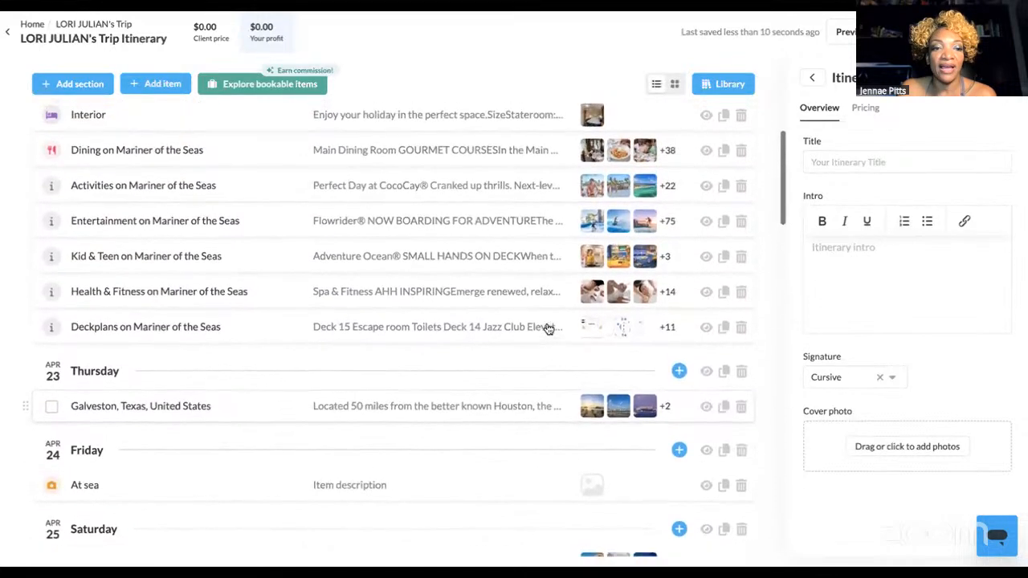
scroll(548, 329, "down", 4)
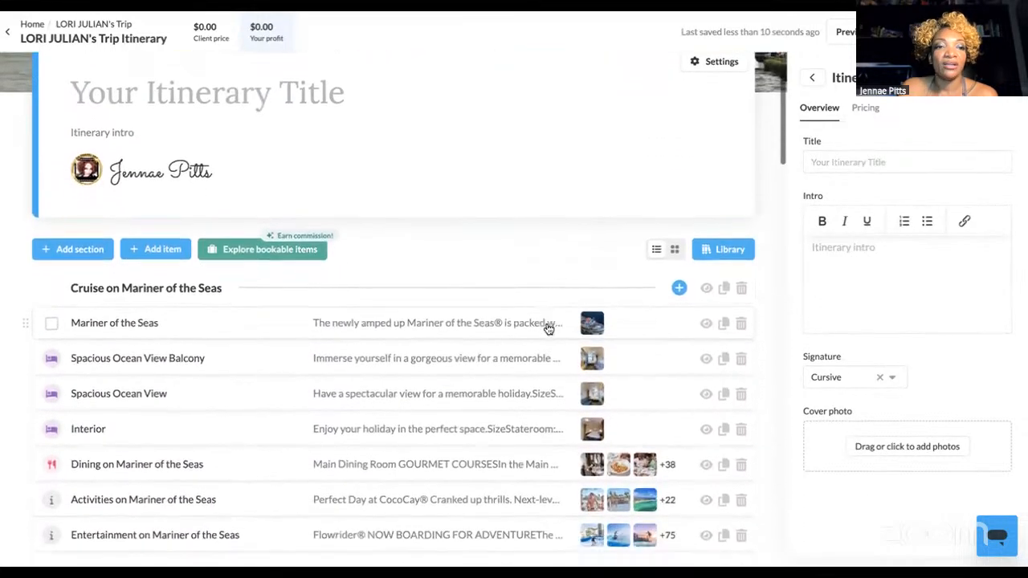
scroll(548, 330, "down", 2)
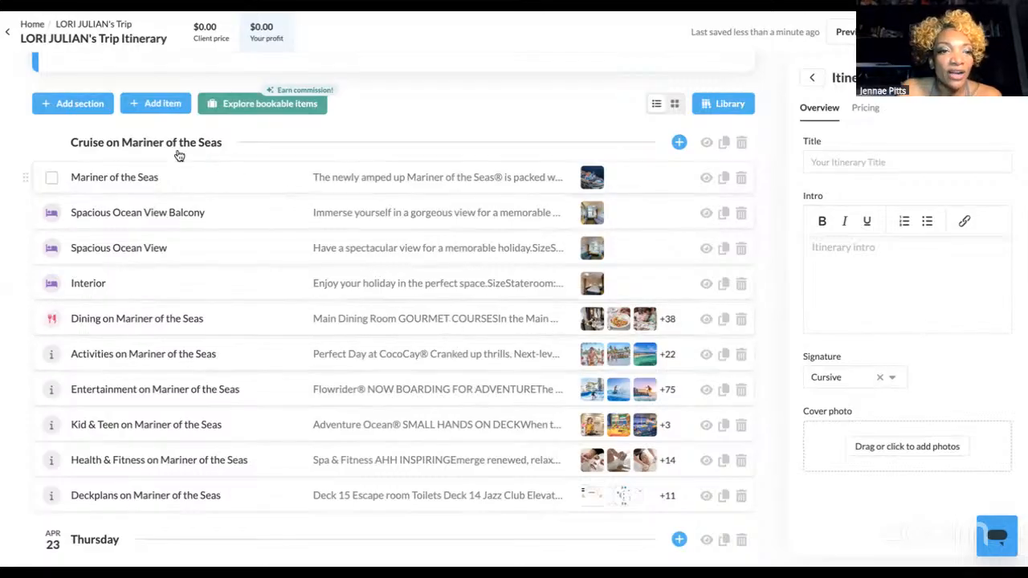
scroll(310, 406, "down", 1)
scroll(309, 405, "down", 3)
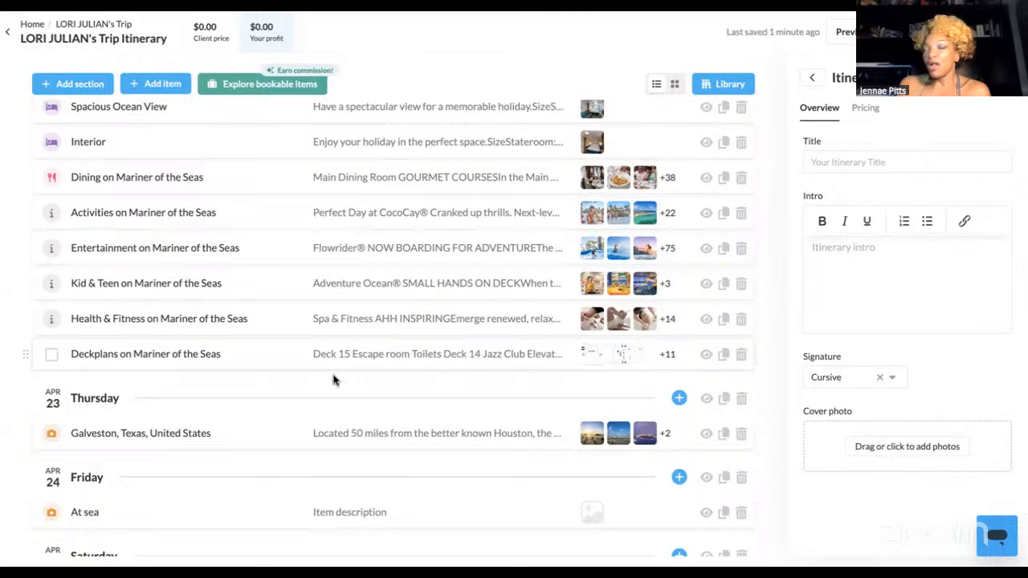
scroll(281, 380, "up", 5)
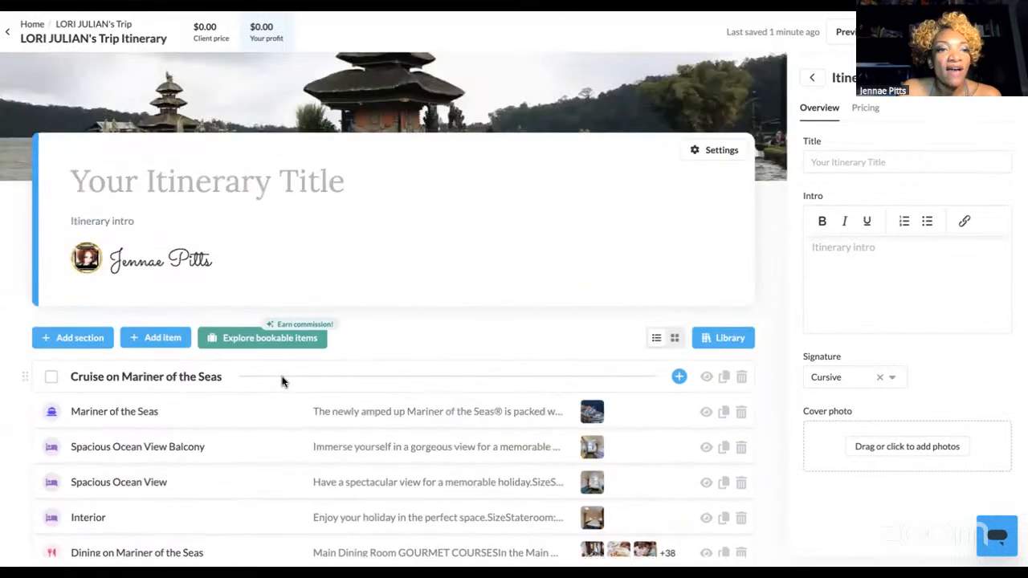
scroll(282, 381, "down", 5)
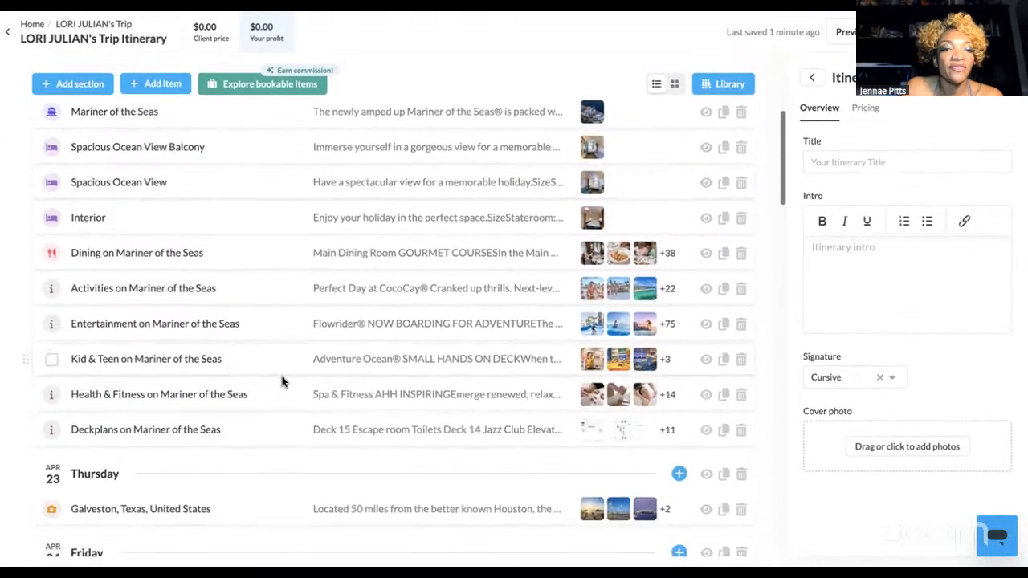
scroll(282, 381, "down", 2)
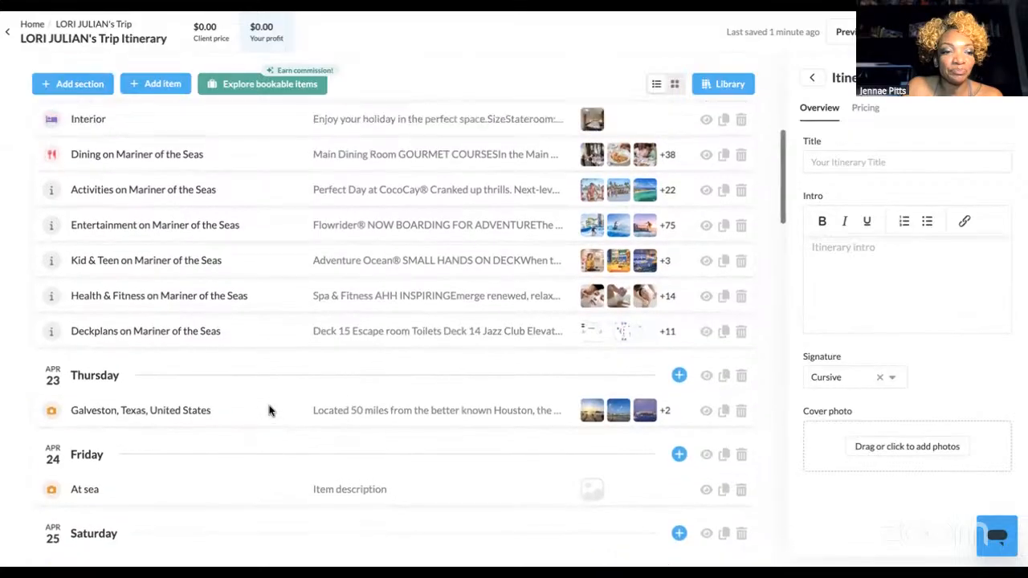
scroll(269, 410, "up", 3)
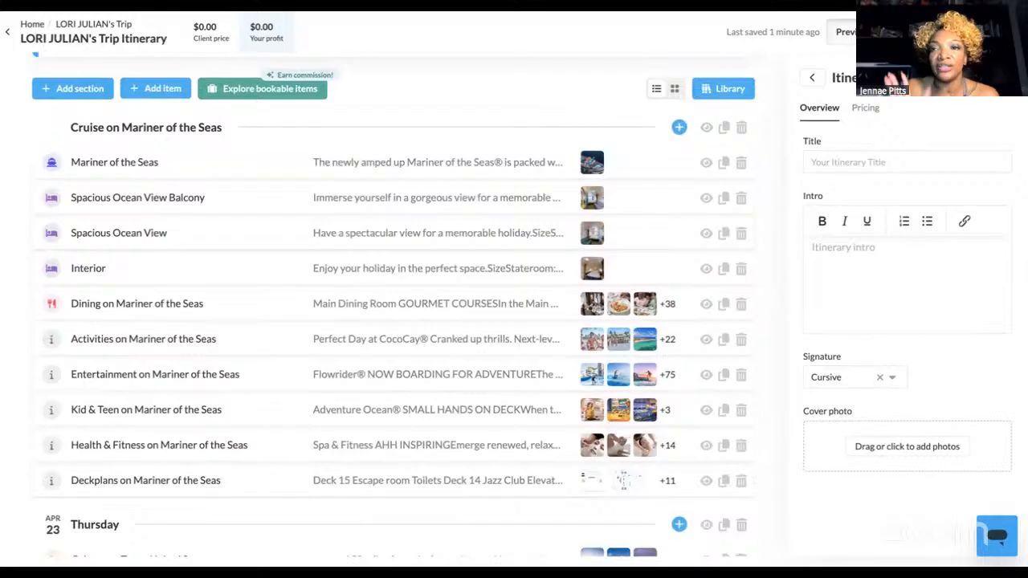
Preview the itinerary and examine the Mariner of the Seas cruise overview and its Spacious Ocean View Balcony entry.
left_click(846, 32)
scroll(153, 281, "down", 2)
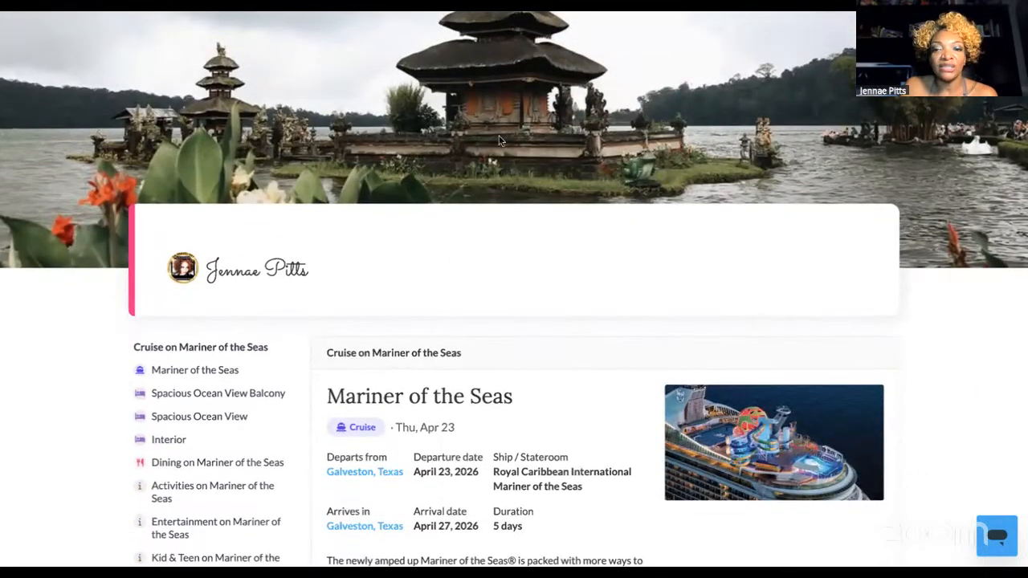
scroll(482, 286, "down", 3)
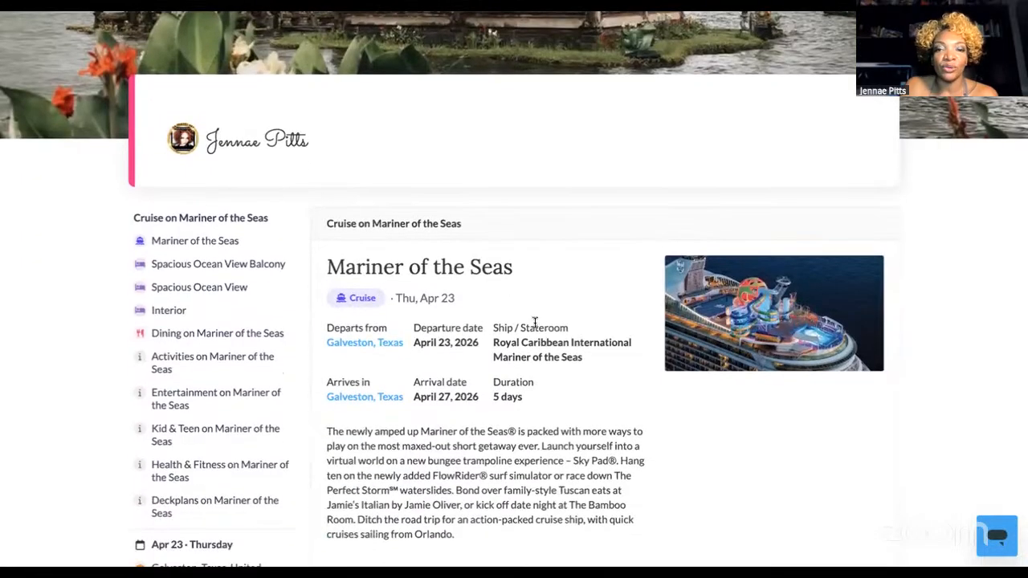
scroll(534, 322, "down", 4)
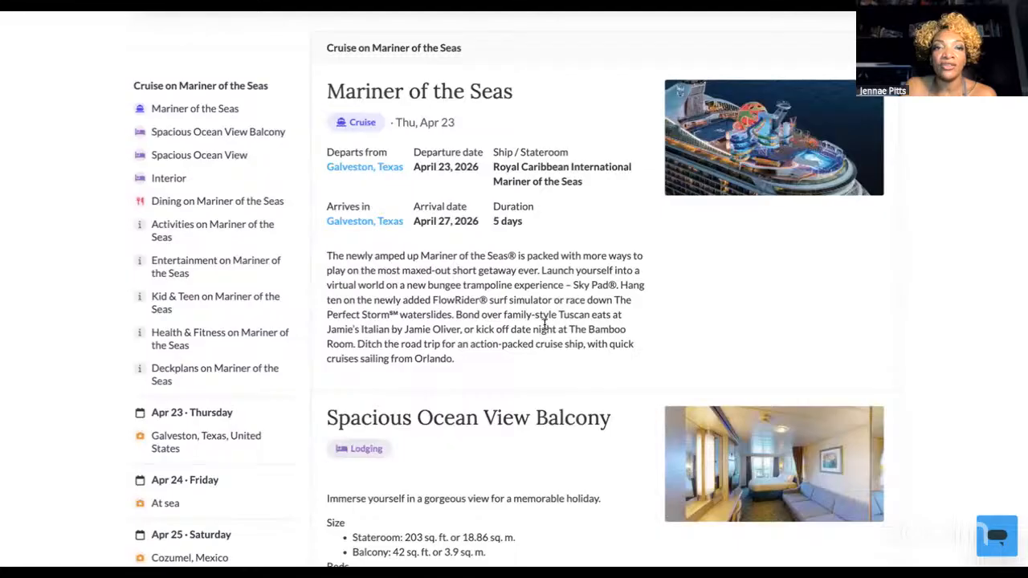
scroll(543, 330, "down", 1)
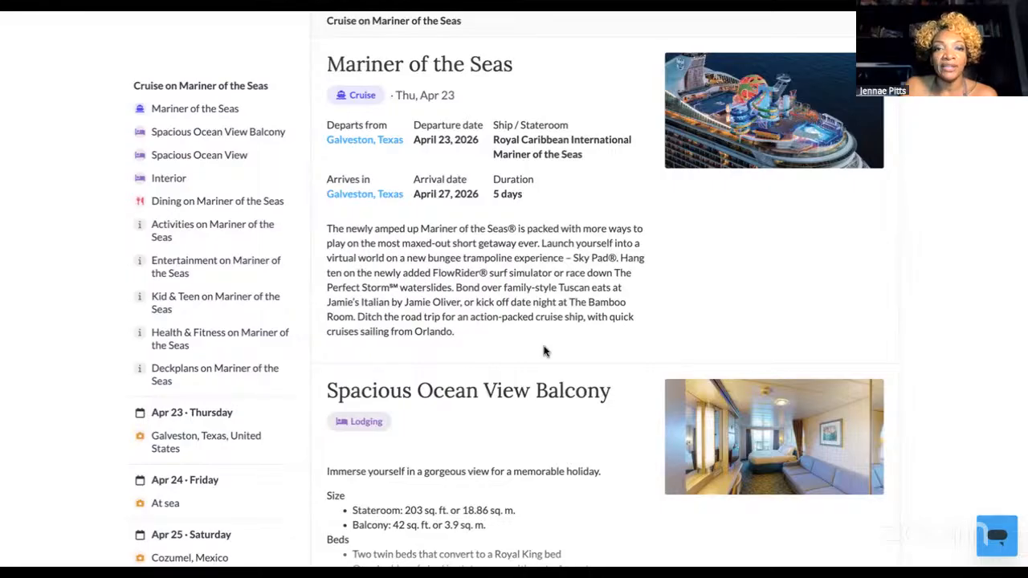
scroll(542, 351, "down", 2)
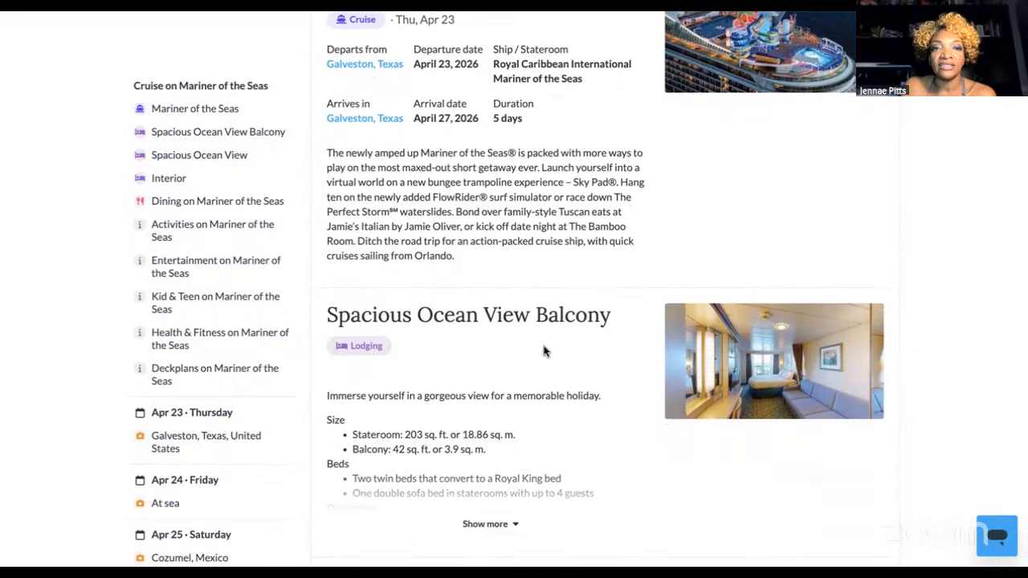
scroll(543, 351, "down", 1)
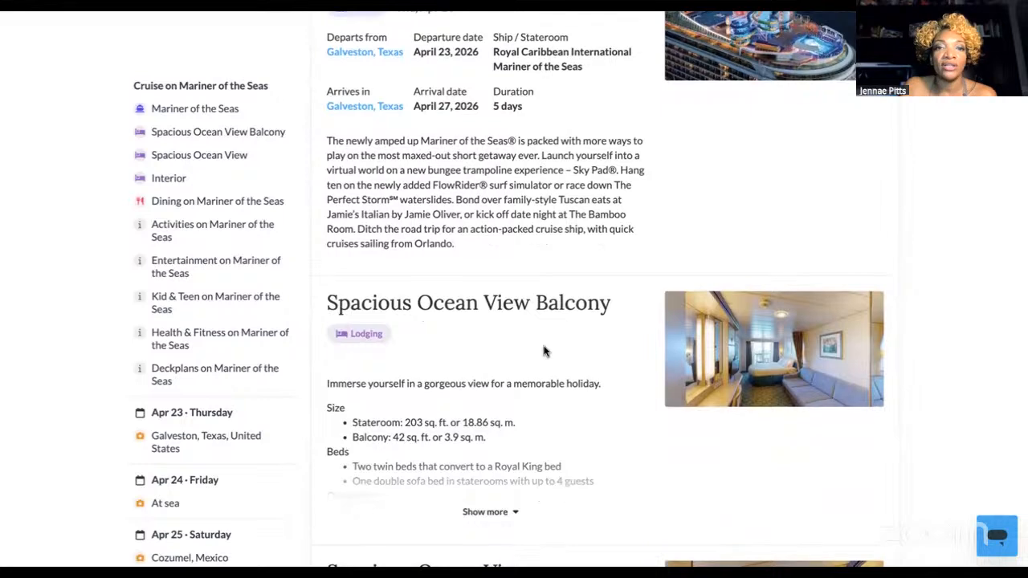
scroll(543, 351, "down", 1)
scroll(543, 351, "up", 1)
scroll(542, 351, "down", 1)
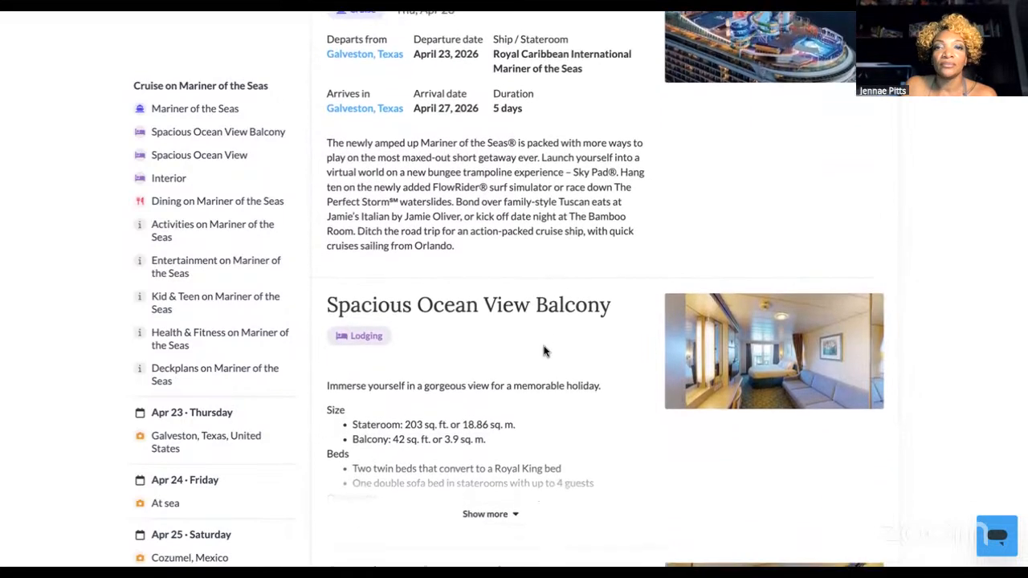
scroll(543, 350, "up", 1)
scroll(543, 350, "down", 2)
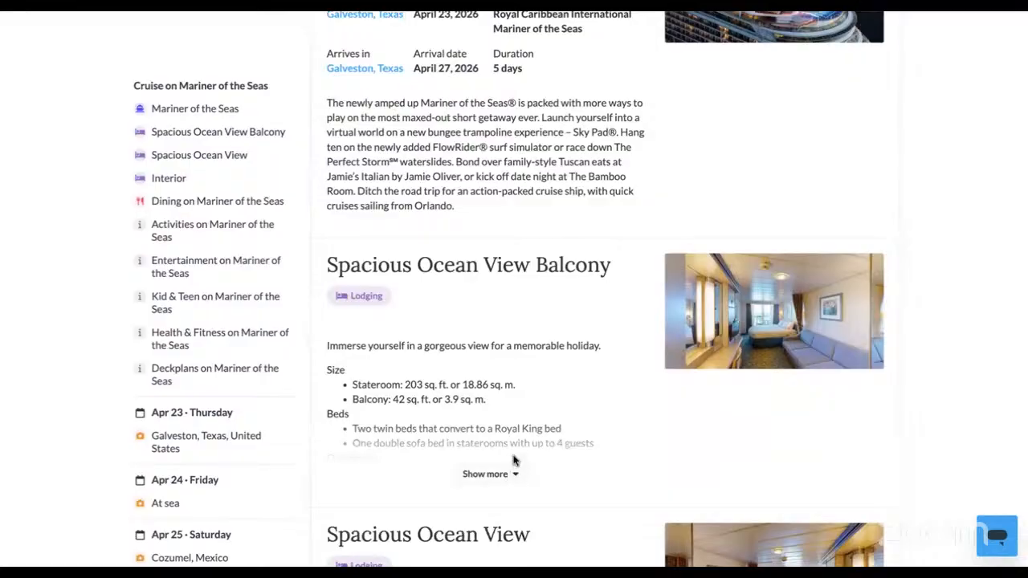
scroll(522, 439, "up", 2)
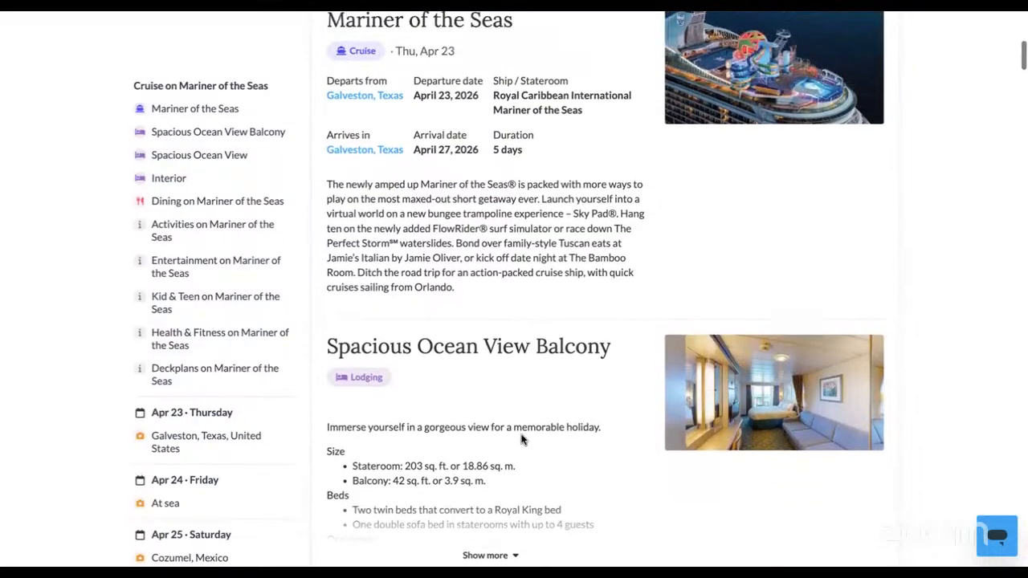
scroll(522, 440, "up", 1)
scroll(521, 439, "down", 1)
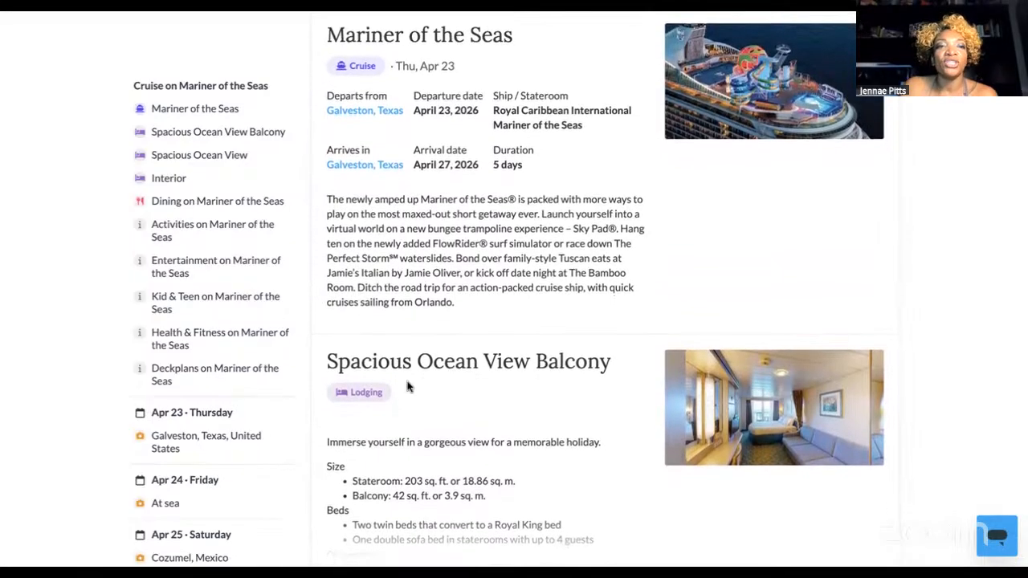
Look through the Mariner of the Seas cabins, dining and activities in the preview, and go to the Carnival Sunshine entry.
scroll(461, 413, "down", 6)
scroll(461, 413, "down", 12)
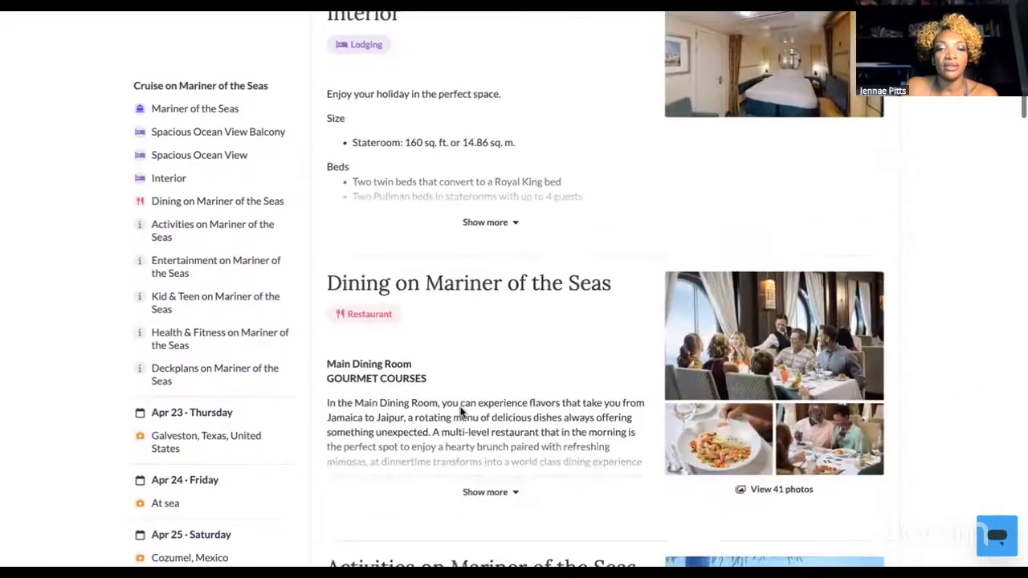
scroll(223, 458, "down", 2)
scroll(228, 457, "down", 10)
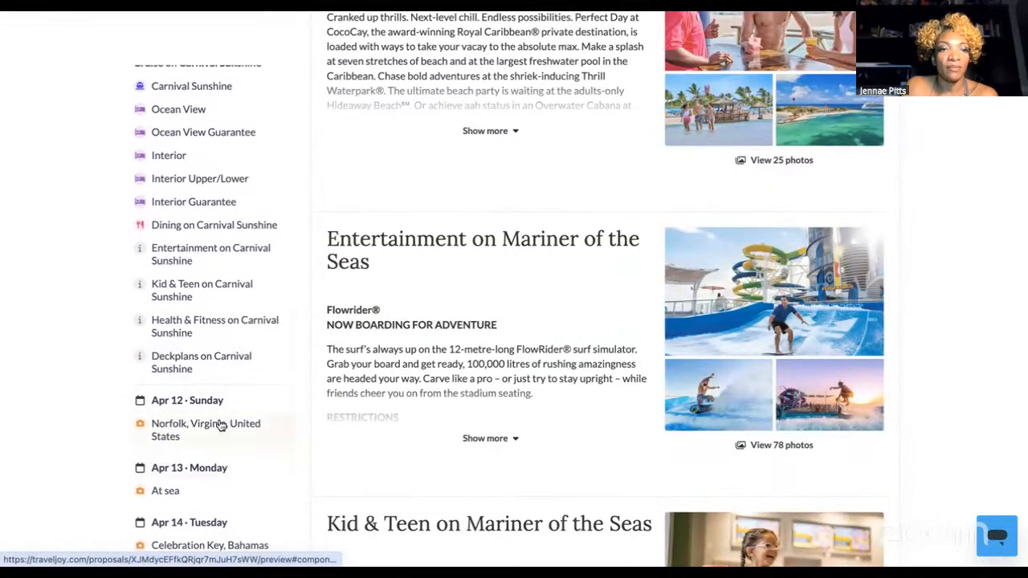
scroll(222, 430, "up", 3)
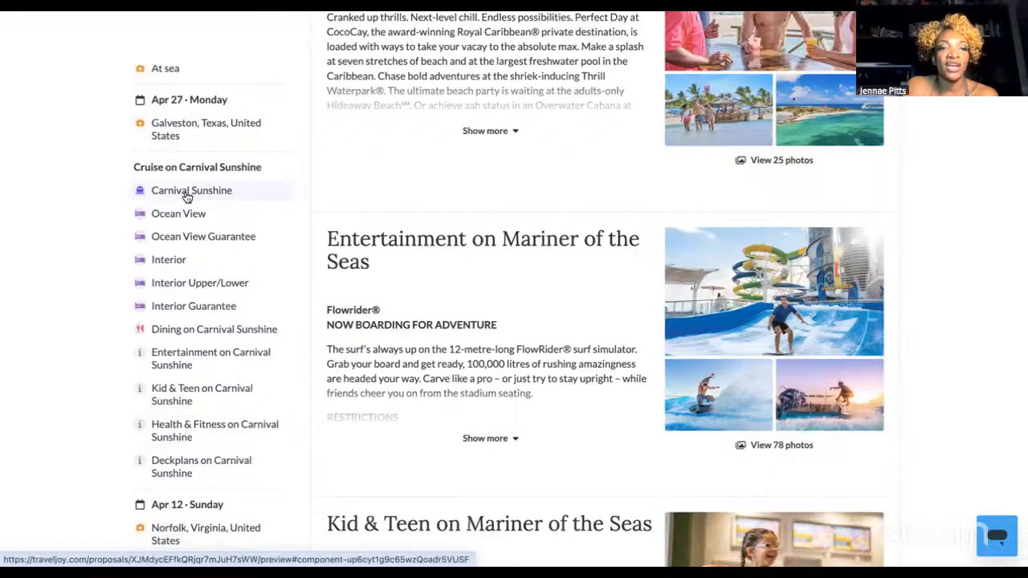
left_click(186, 198)
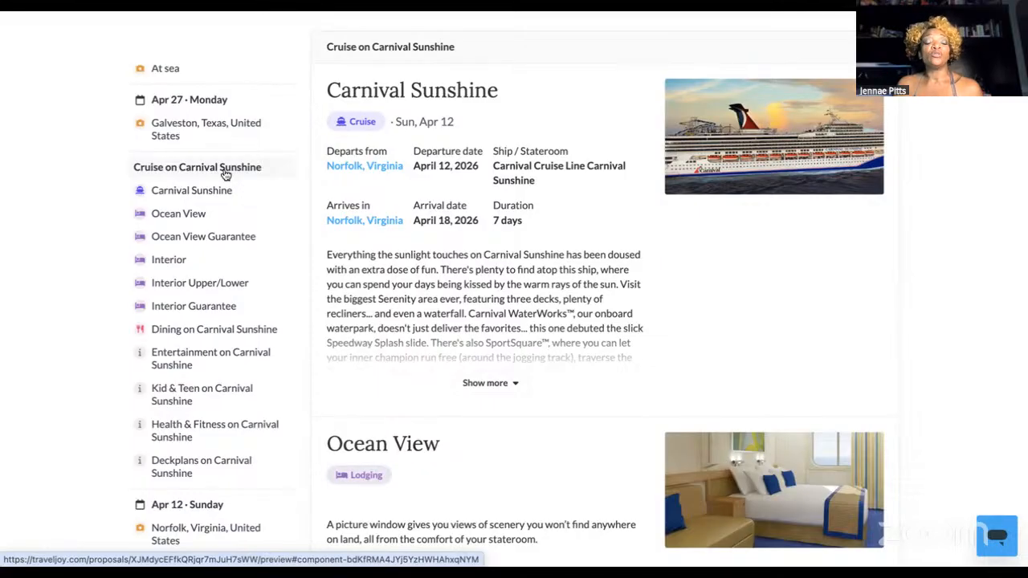
Expand the full Carnival Sunshine description and review it together with the Ocean View and Ocean View Guarantee cabin entries.
left_click(485, 385)
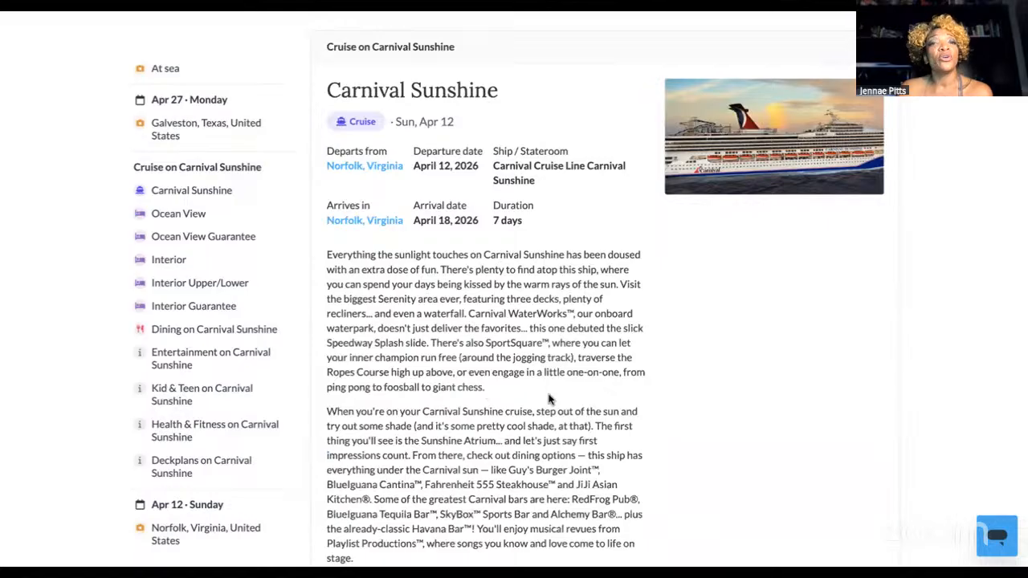
scroll(565, 409, "down", 2)
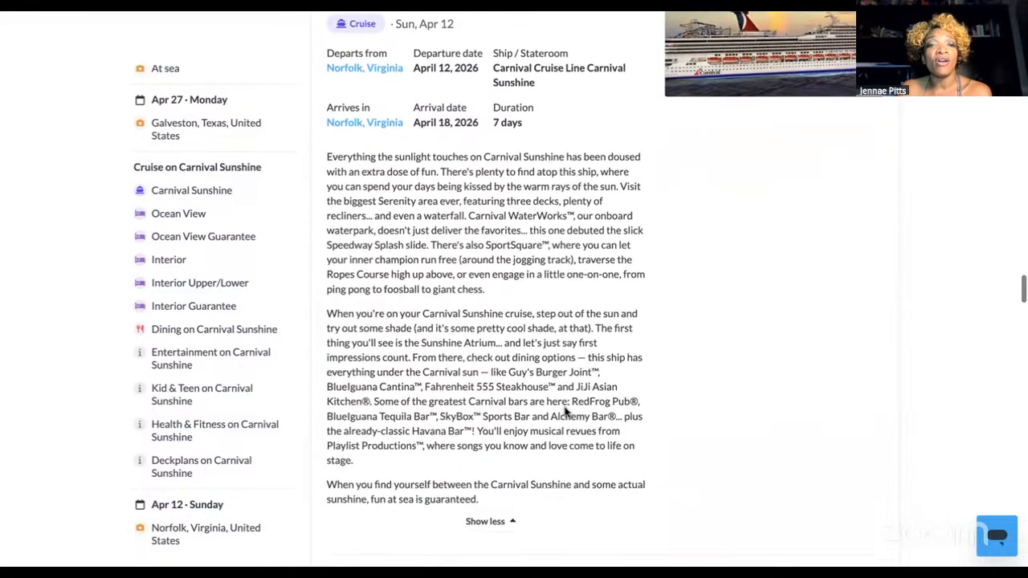
scroll(565, 412, "down", 2)
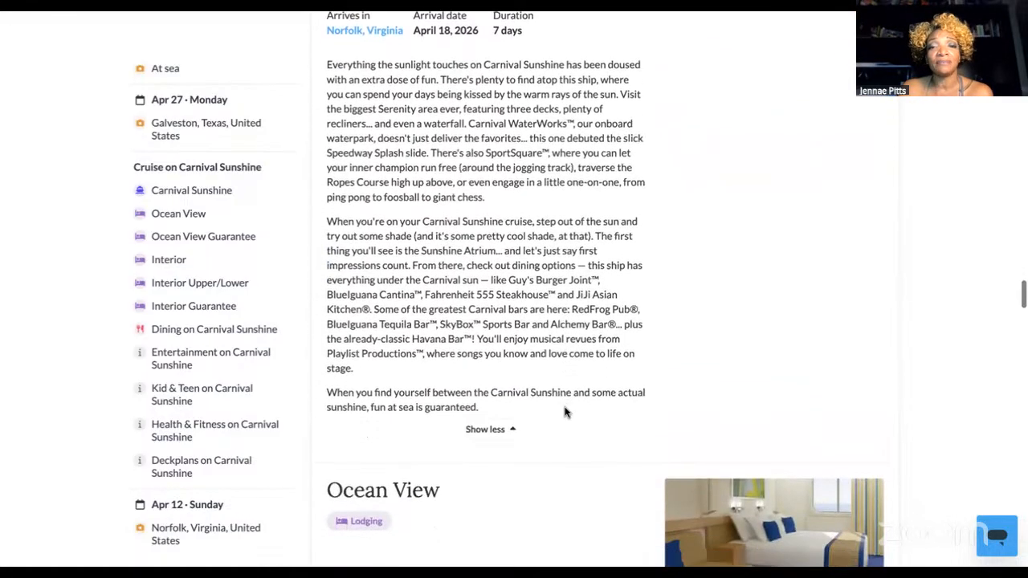
scroll(565, 412, "down", 3)
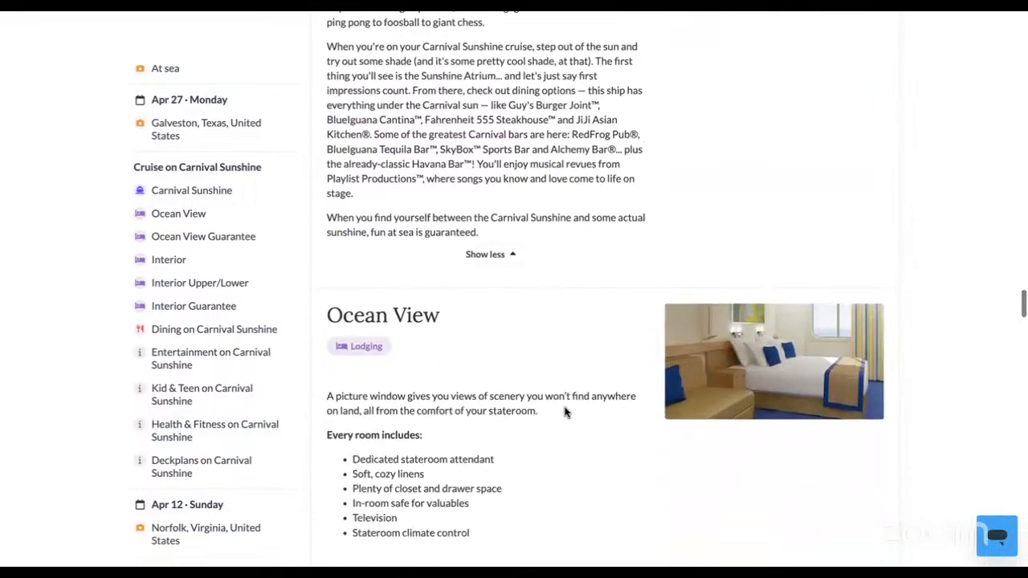
scroll(566, 412, "down", 3)
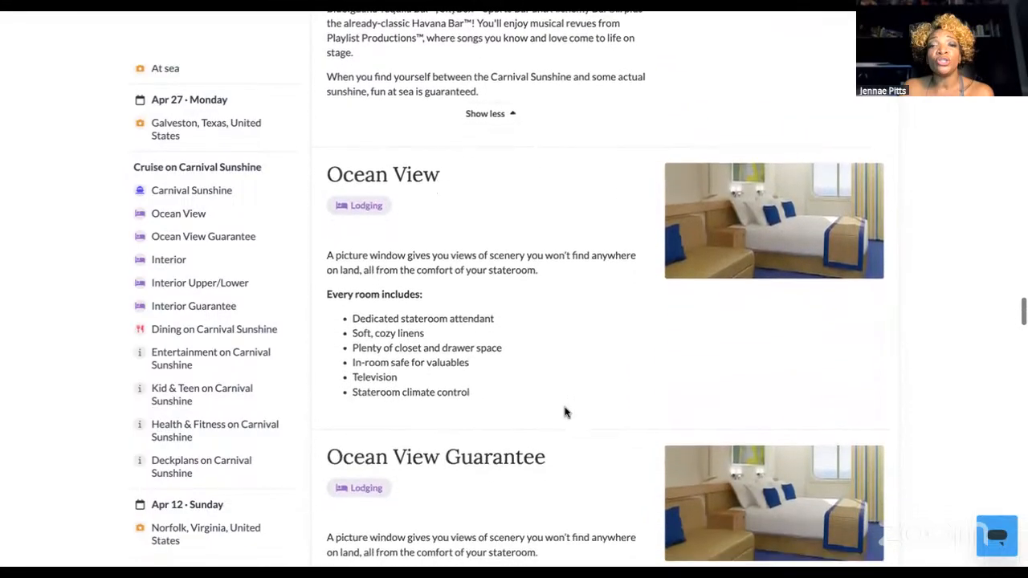
scroll(566, 412, "down", 1)
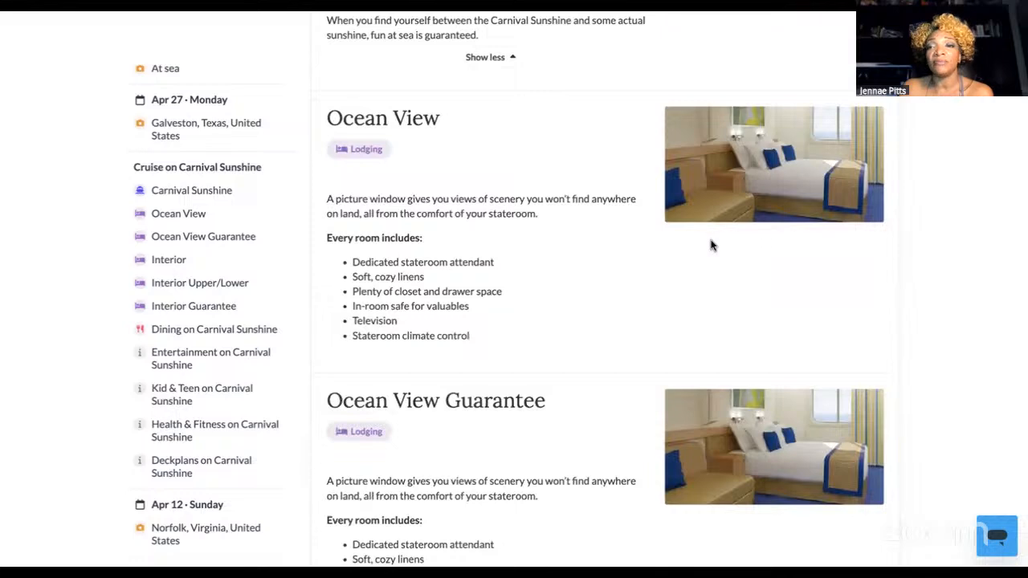
Compare the room descriptions and photos of the Ocean View and Ocean View Guarantee cabins in the Carnival Sunshine preview.
scroll(589, 301, "down", 1)
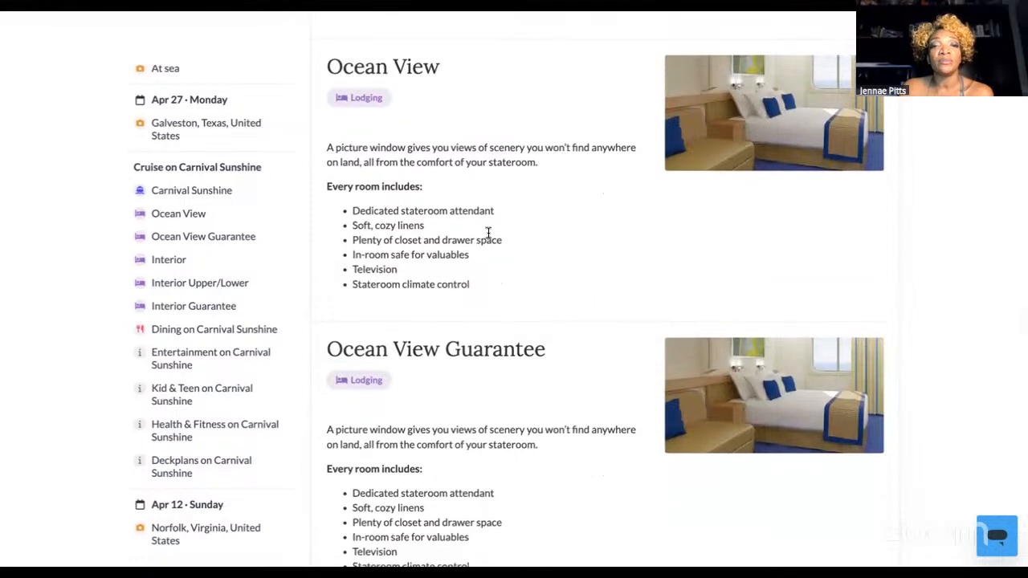
scroll(534, 334, "down", 2)
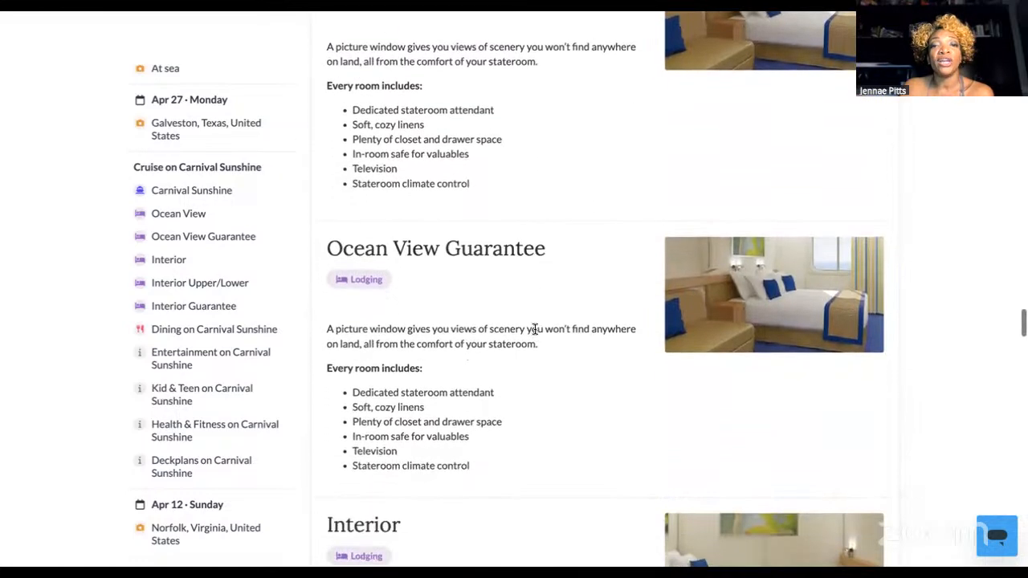
scroll(590, 374, "down", 2)
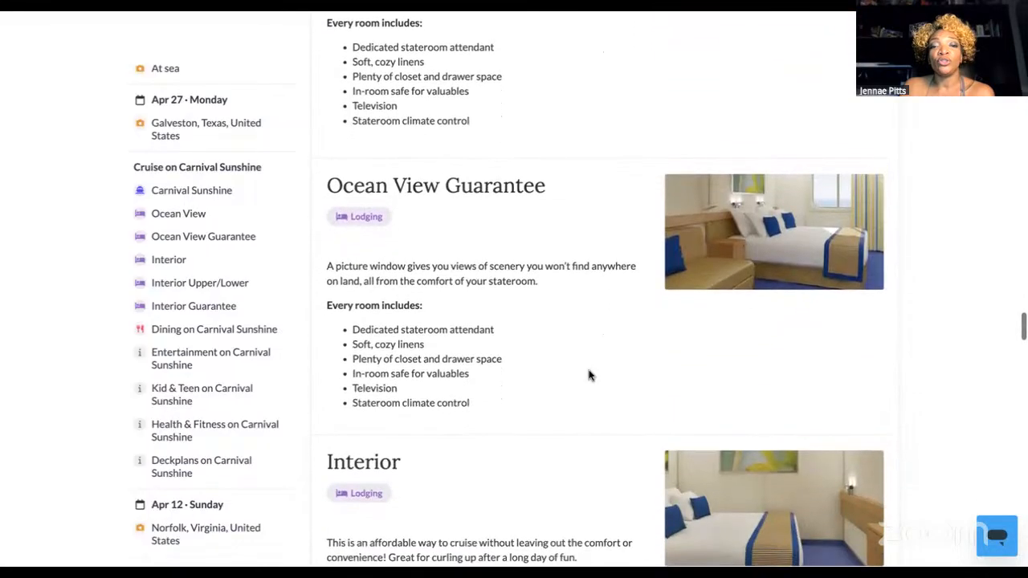
scroll(589, 375, "up", 1)
scroll(589, 375, "up", 1)
scroll(589, 375, "down", 1)
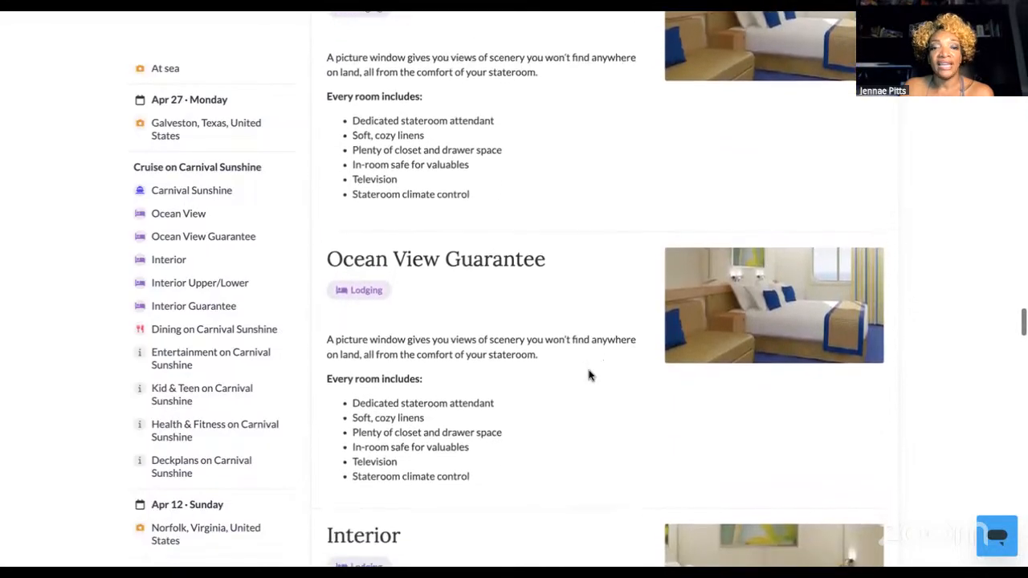
scroll(589, 375, "up", 2)
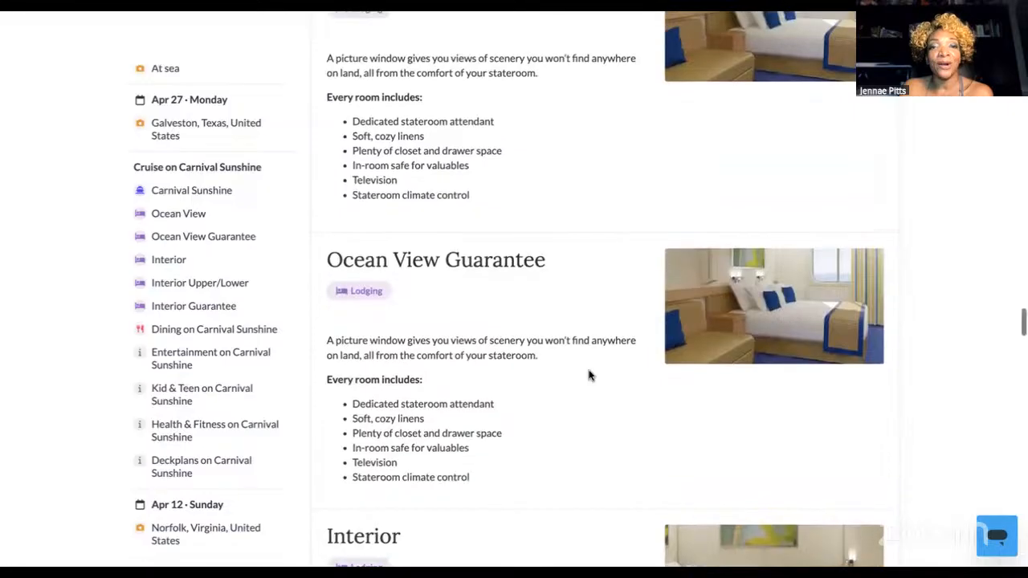
scroll(589, 375, "down", 2)
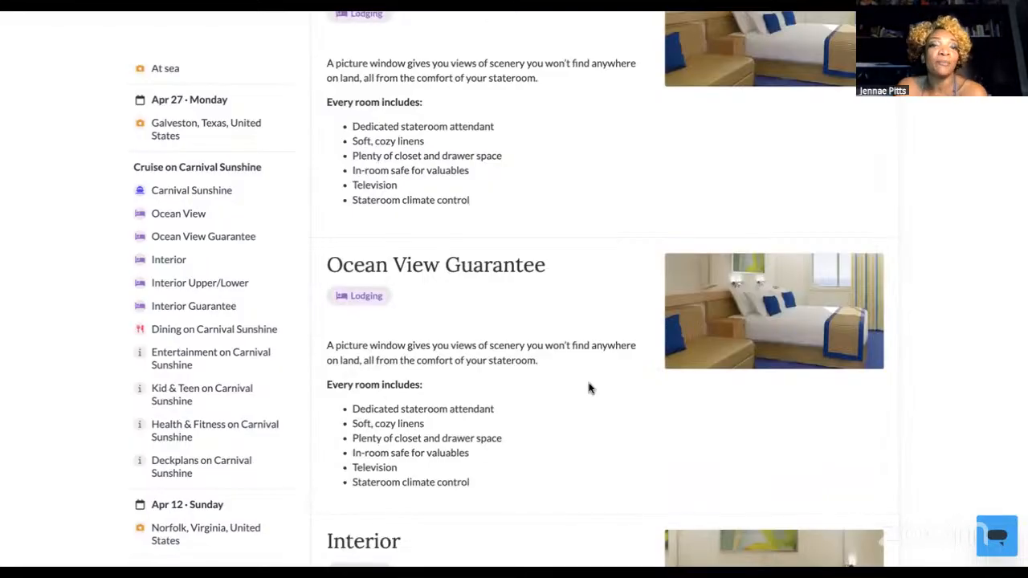
scroll(589, 375, "up", 1)
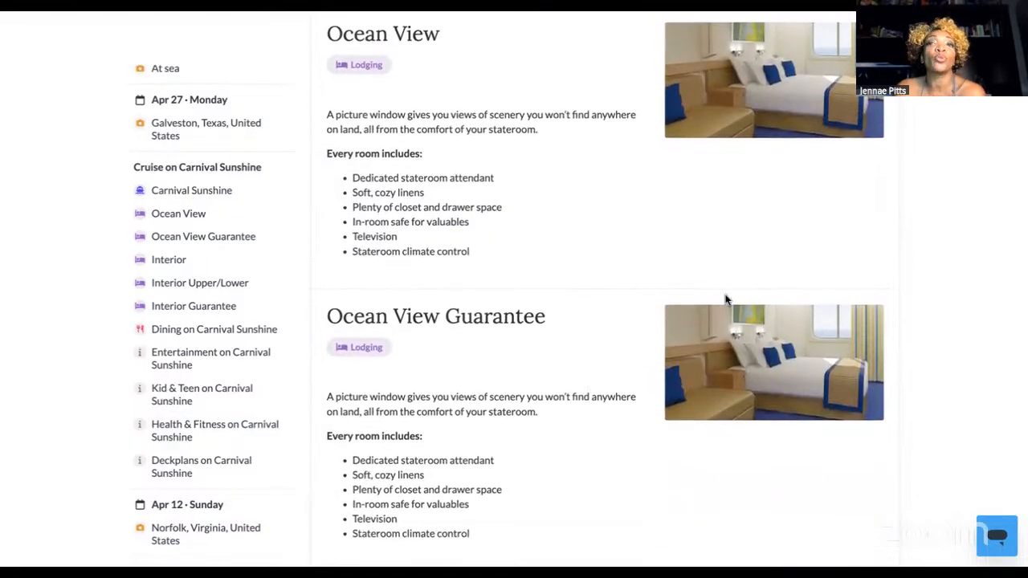
scroll(641, 421, "down", 1)
scroll(641, 422, "up", 1)
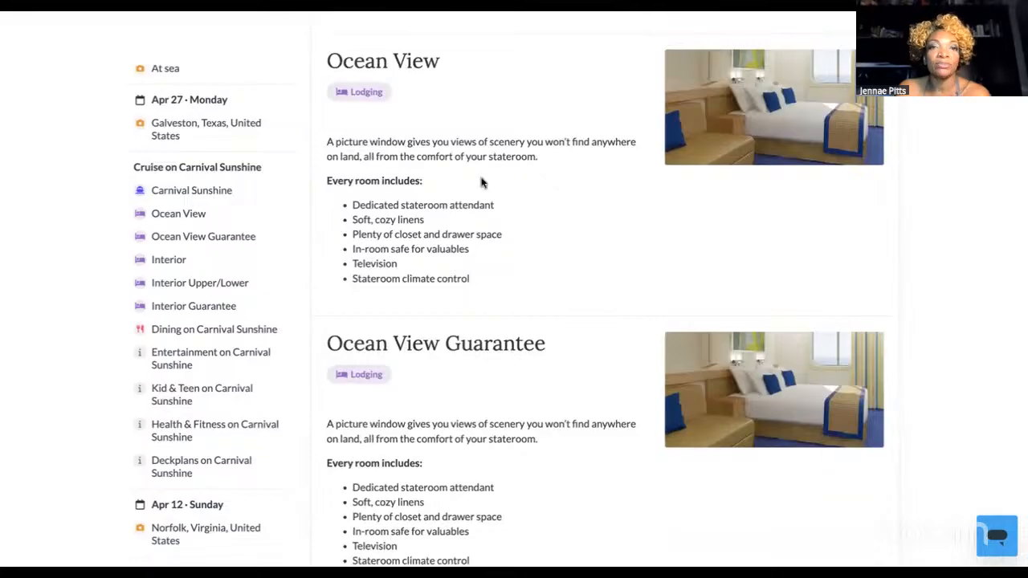
Review the Interior cabin entry, and expand and read the full Interior Upper/Lower description with its included room features.
scroll(535, 343, "down", 3)
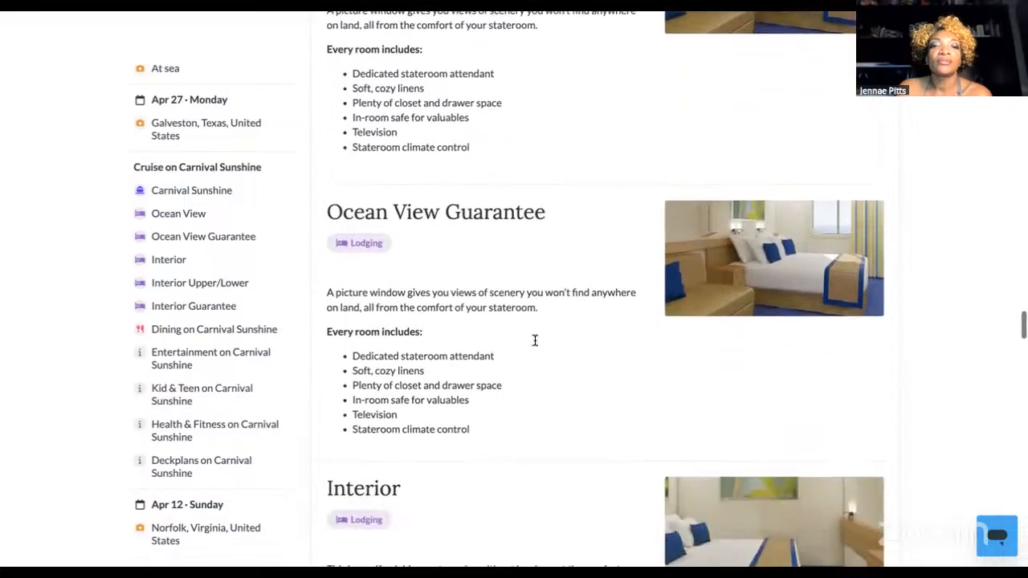
scroll(535, 344, "down", 2)
scroll(535, 343, "down", 2)
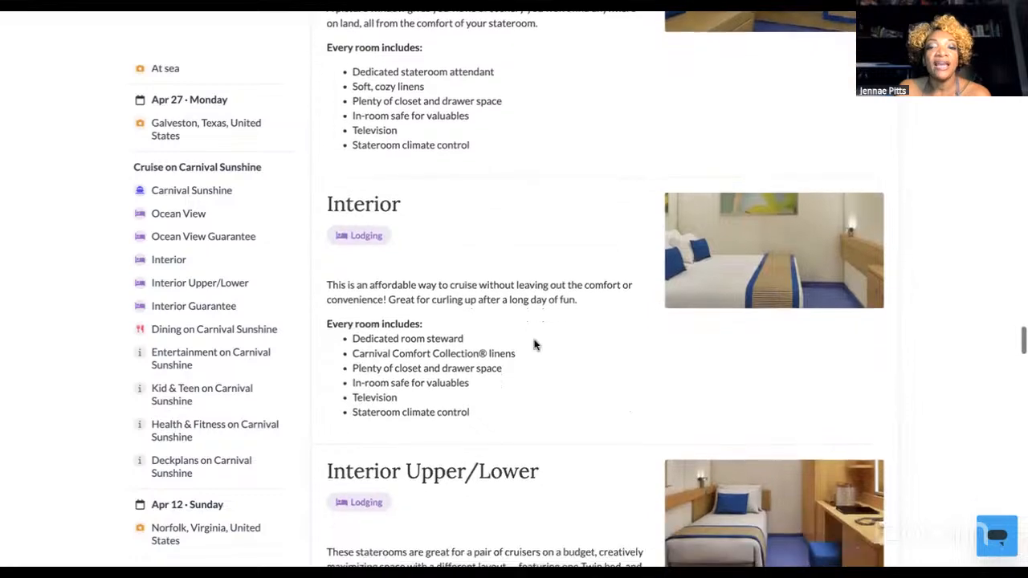
scroll(535, 344, "down", 2)
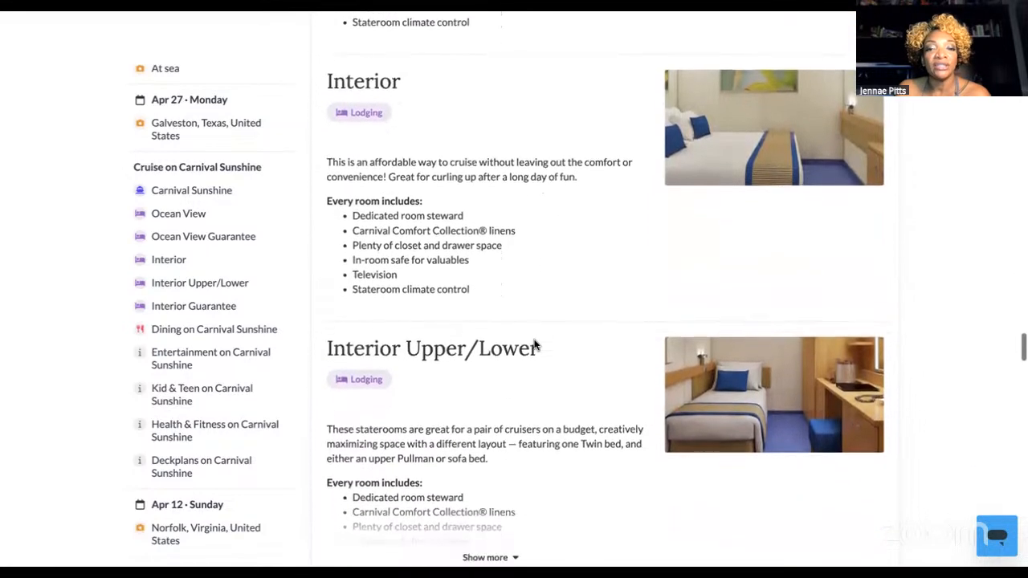
left_click(490, 539)
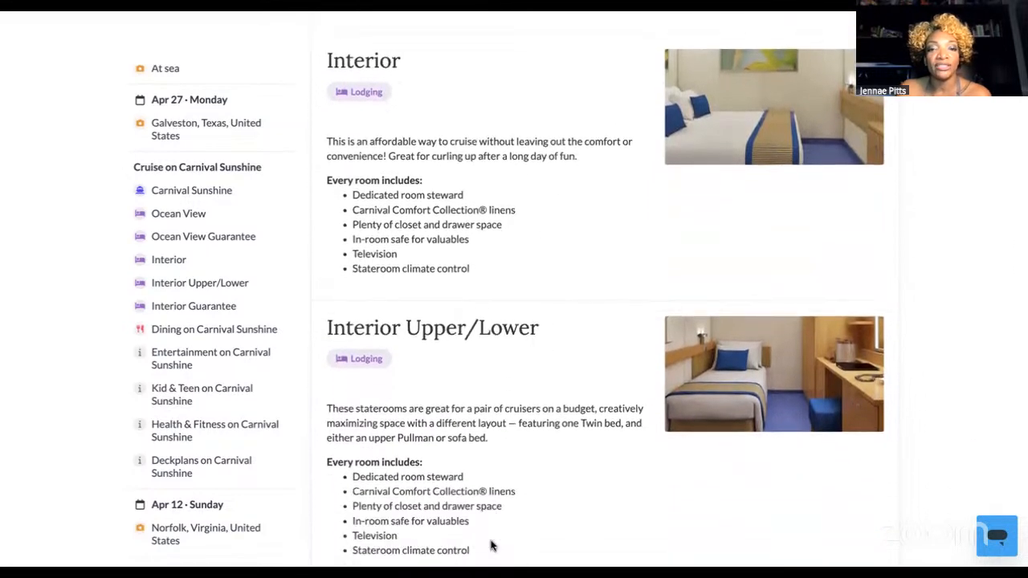
scroll(548, 480, "down", 1)
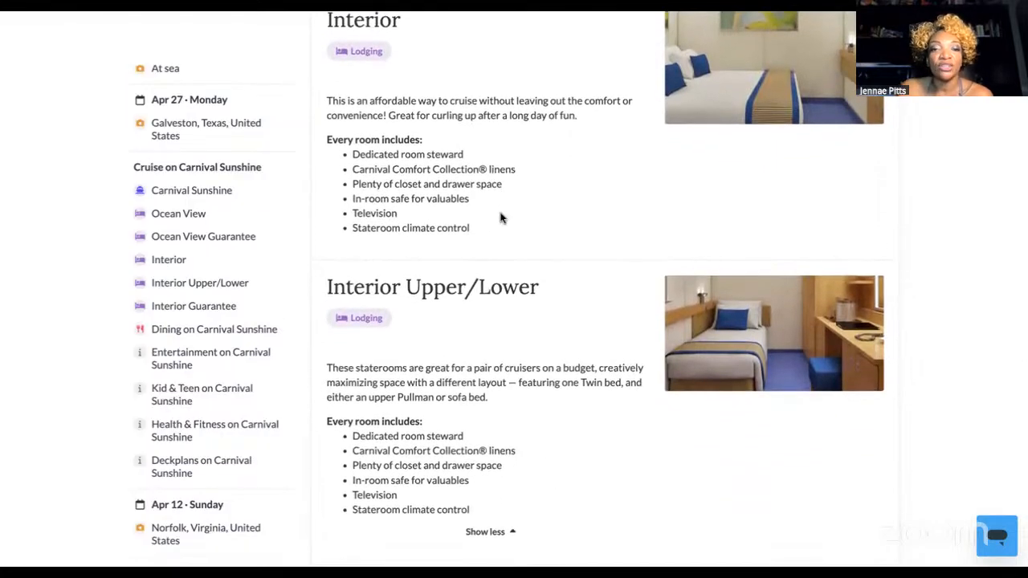
scroll(551, 390, "down", 1)
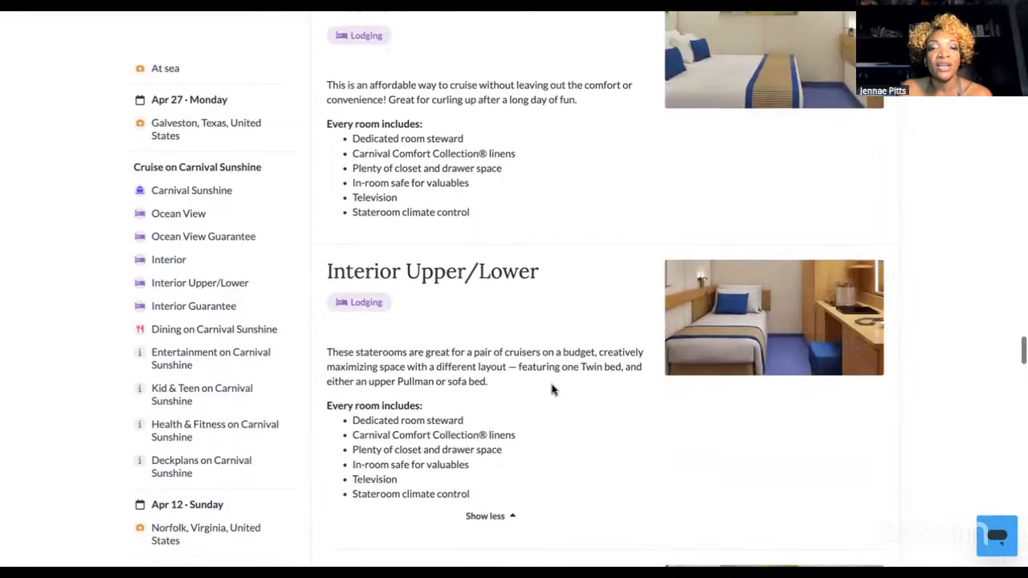
scroll(551, 390, "down", 1)
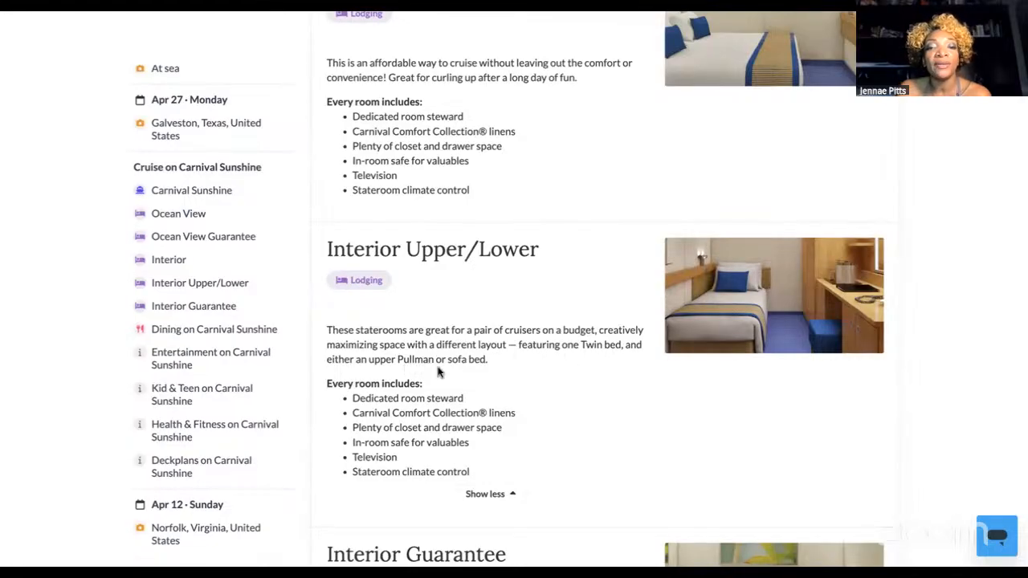
scroll(498, 389, "down", 1)
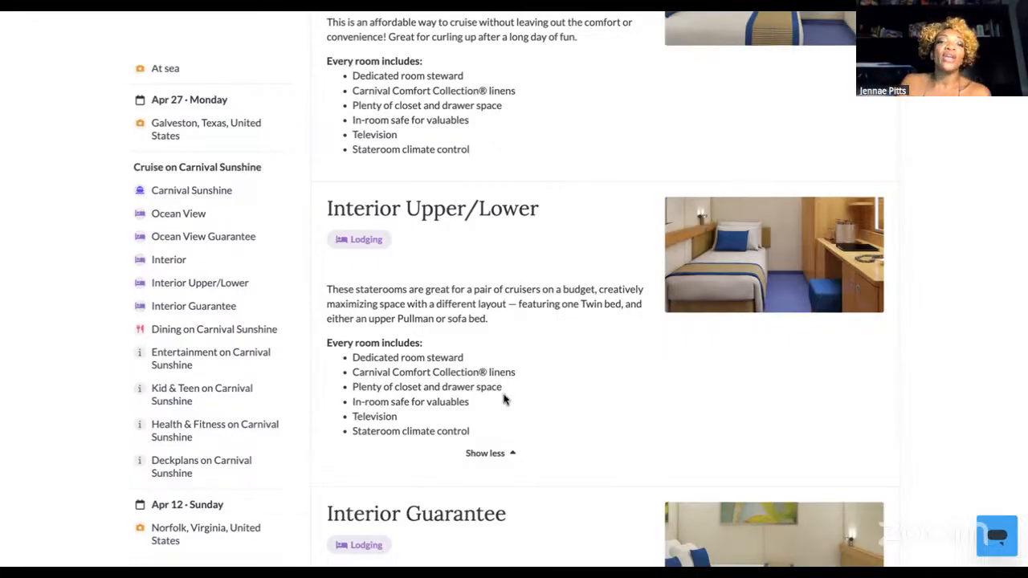
scroll(528, 394, "down", 1)
scroll(527, 394, "down", 1)
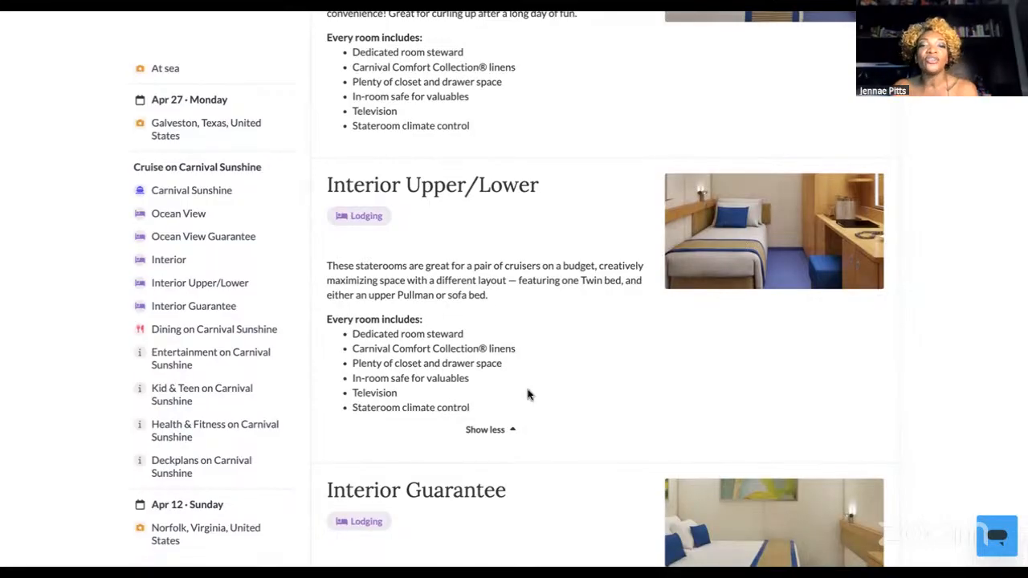
scroll(540, 396, "down", 2)
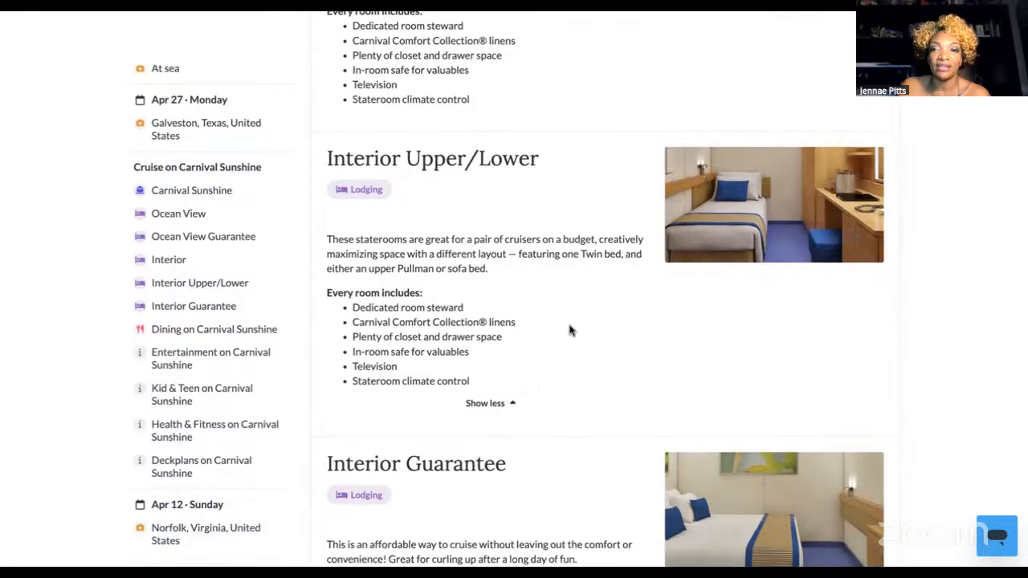
Compare the Interior, Interior Upper/Lower and Interior Guarantee cabin entries on the Carnival Sunshine.
scroll(562, 334, "down", 5)
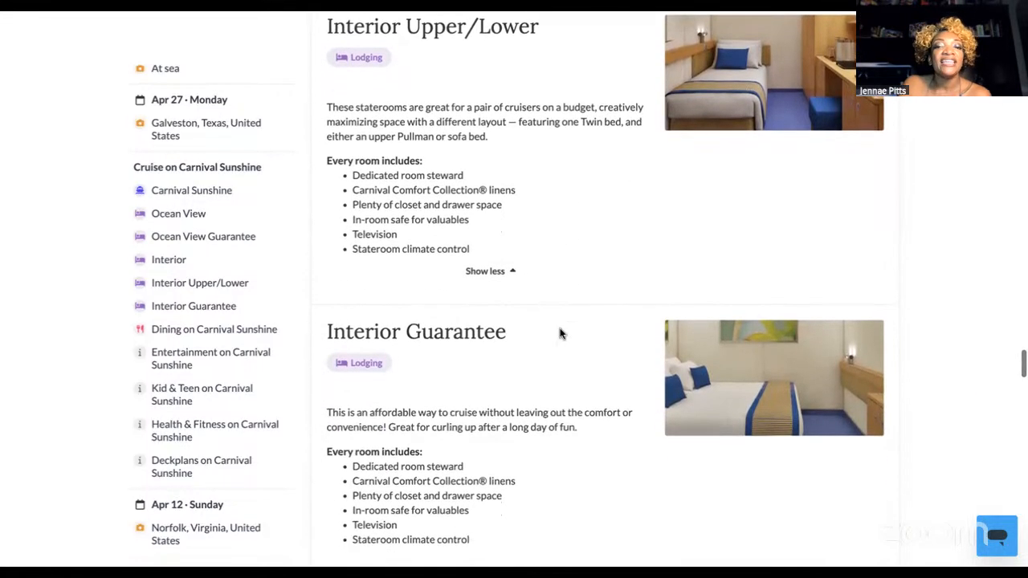
scroll(561, 333, "up", 4)
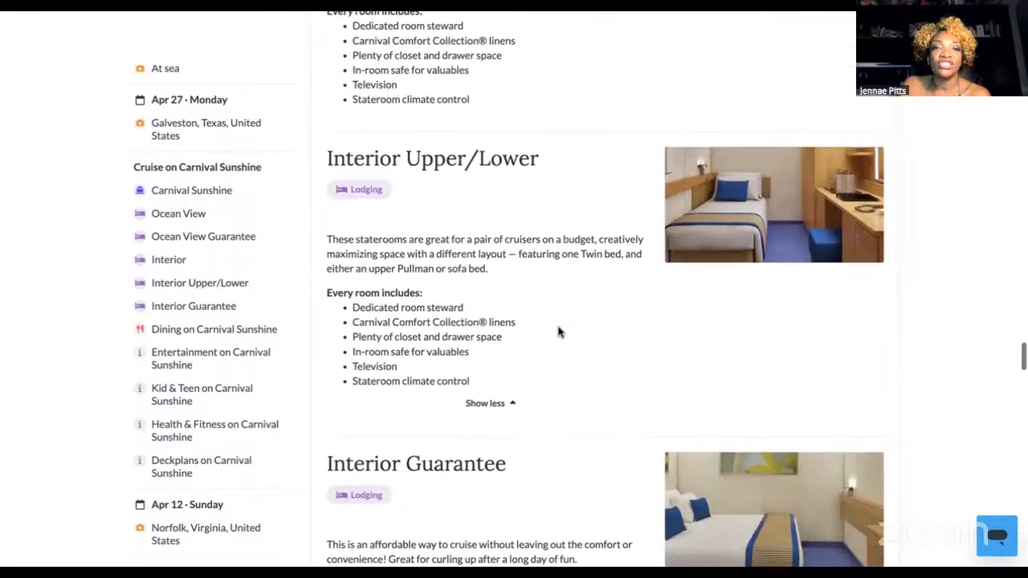
scroll(559, 331, "up", 2)
scroll(544, 156, "up", 3)
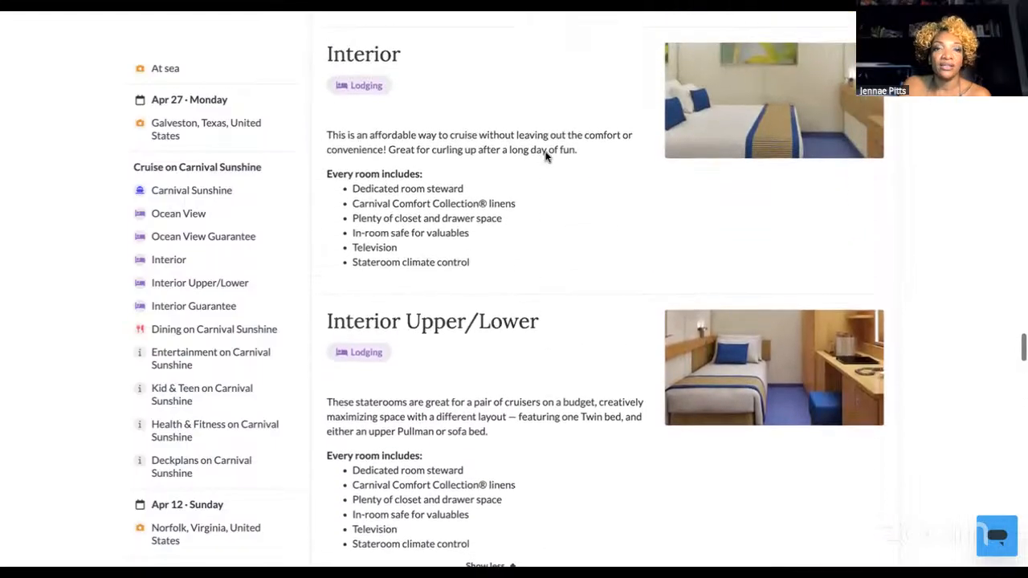
scroll(545, 155, "down", 1)
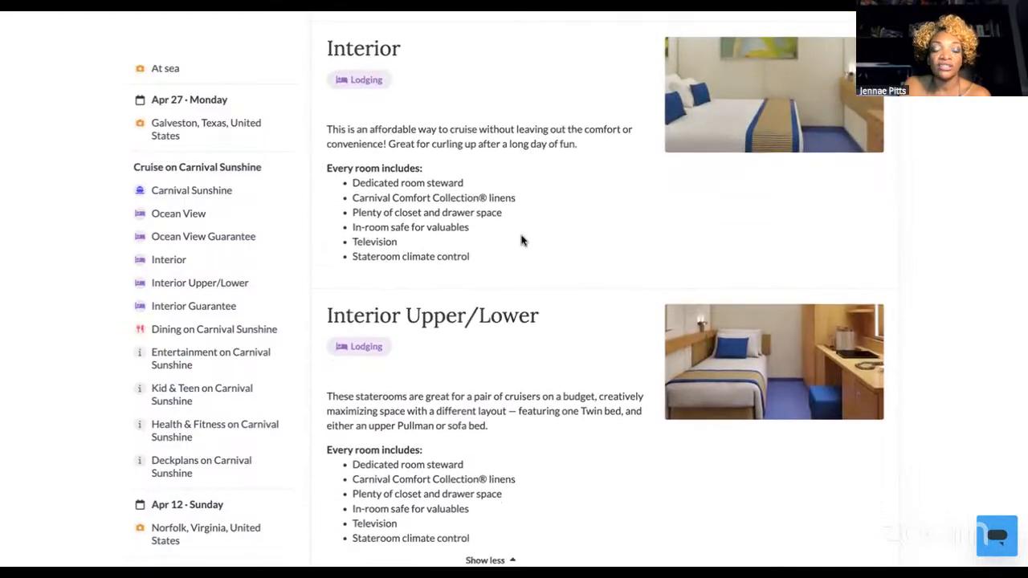
scroll(522, 240, "down", 8)
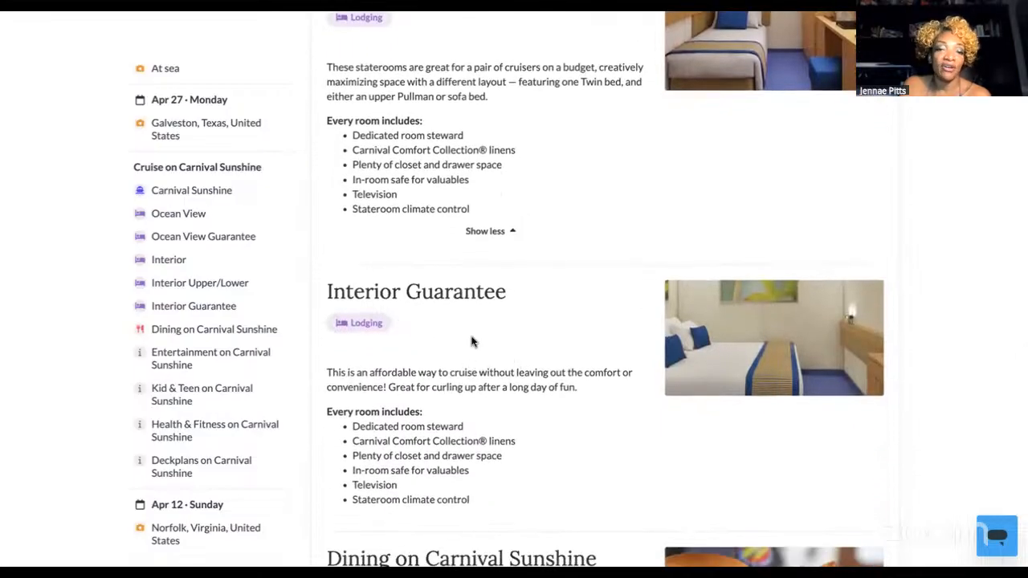
scroll(471, 338, "up", 7)
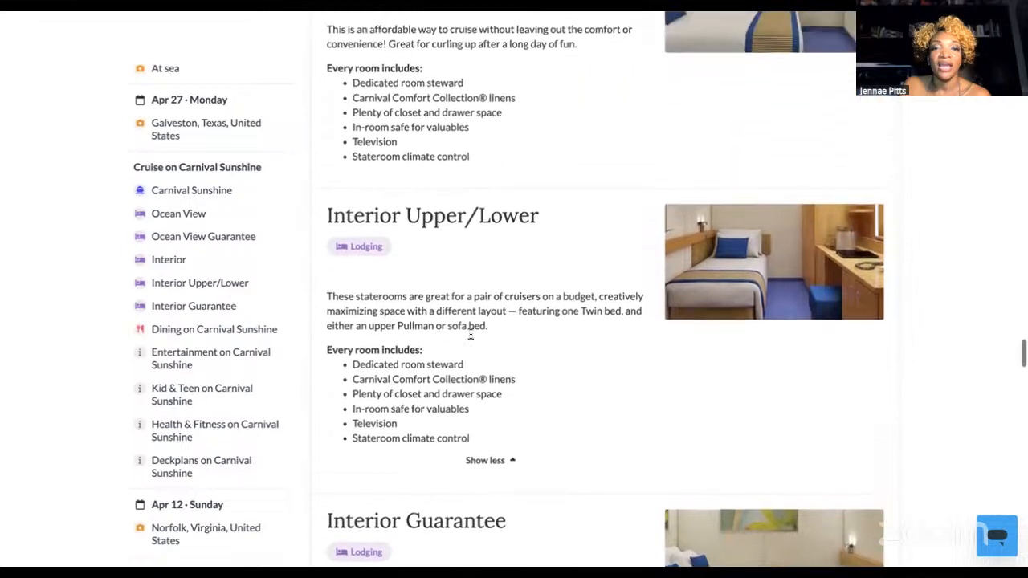
scroll(470, 335, "up", 4)
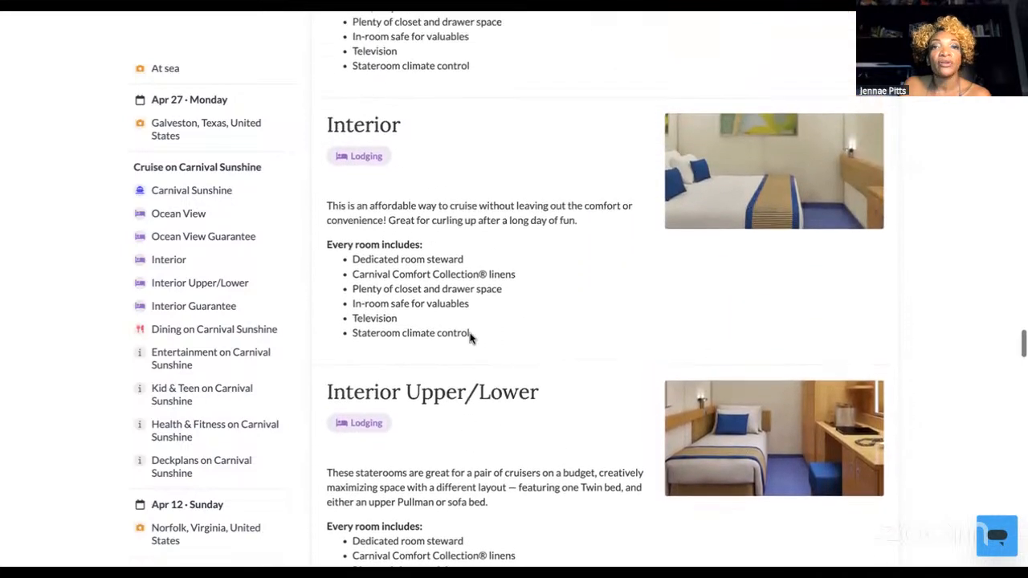
scroll(470, 337, "down", 3)
scroll(470, 338, "down", 9)
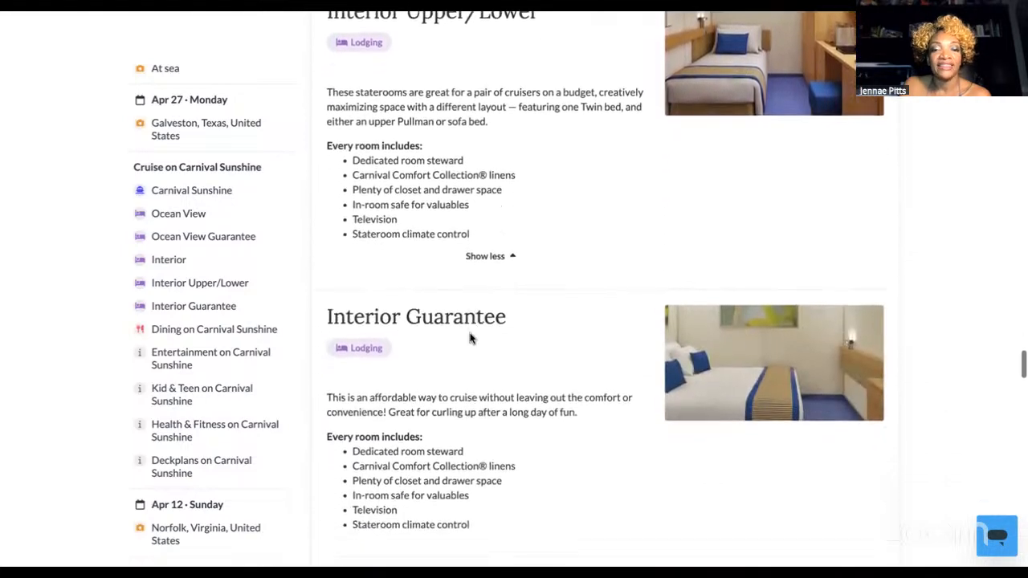
Go past the Interior Guarantee cabin to the Dining on Carnival Sunshine entry and expand its full description.
scroll(470, 338, "down", 5)
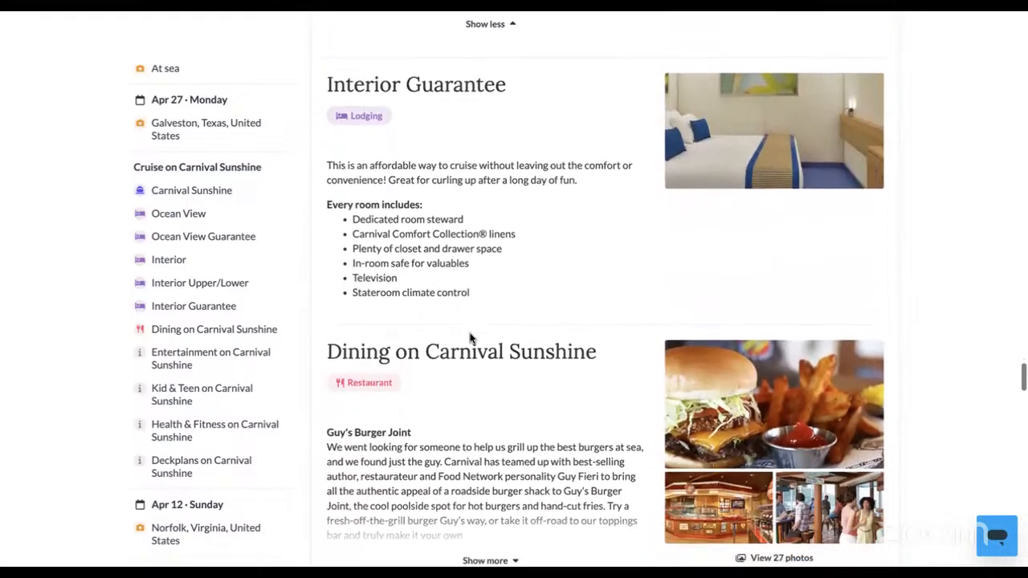
scroll(470, 338, "down", 1)
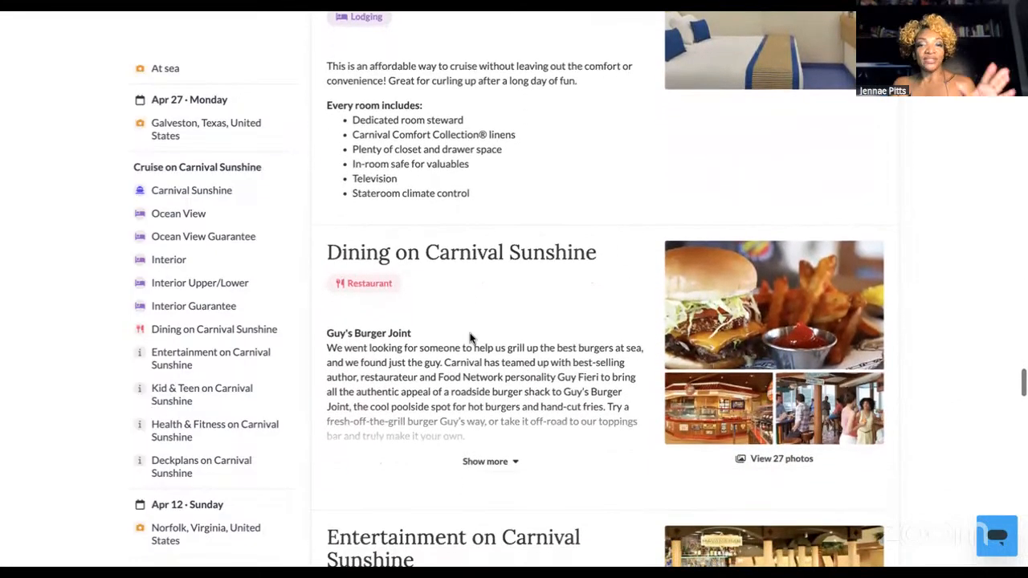
scroll(471, 338, "down", 1)
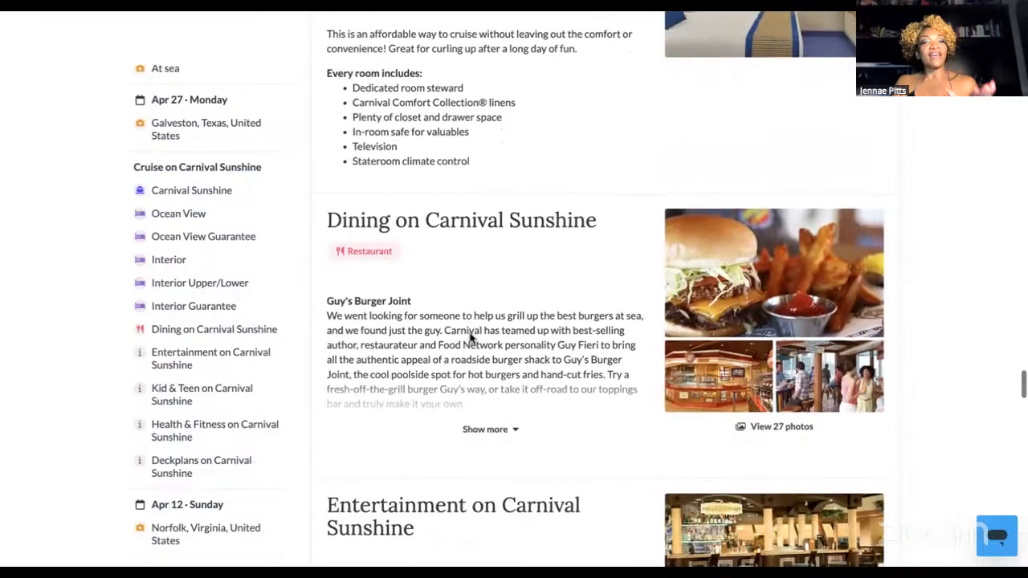
scroll(471, 338, "down", 1)
scroll(471, 338, "down", 1)
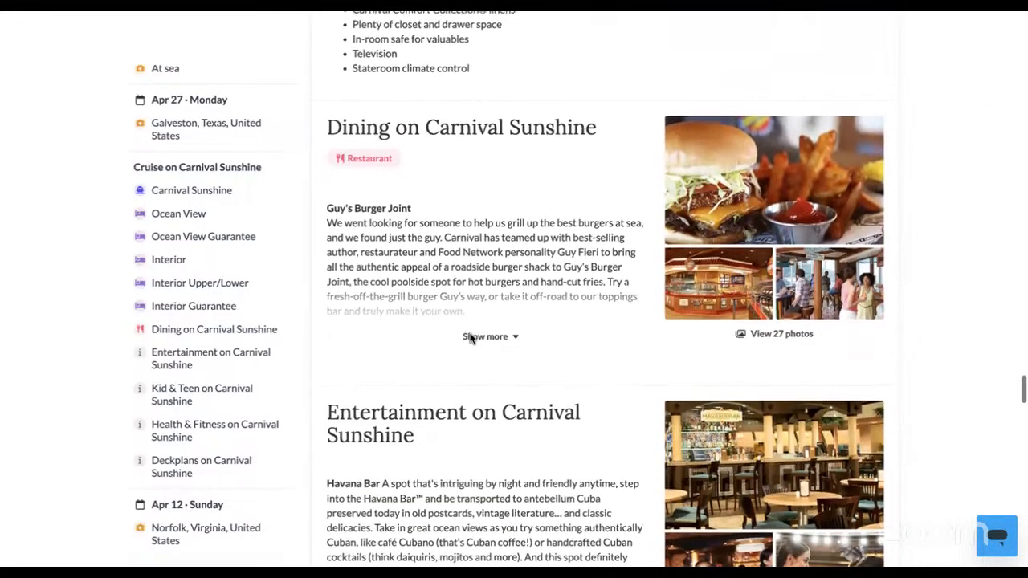
scroll(471, 338, "down", 1)
left_click(480, 311)
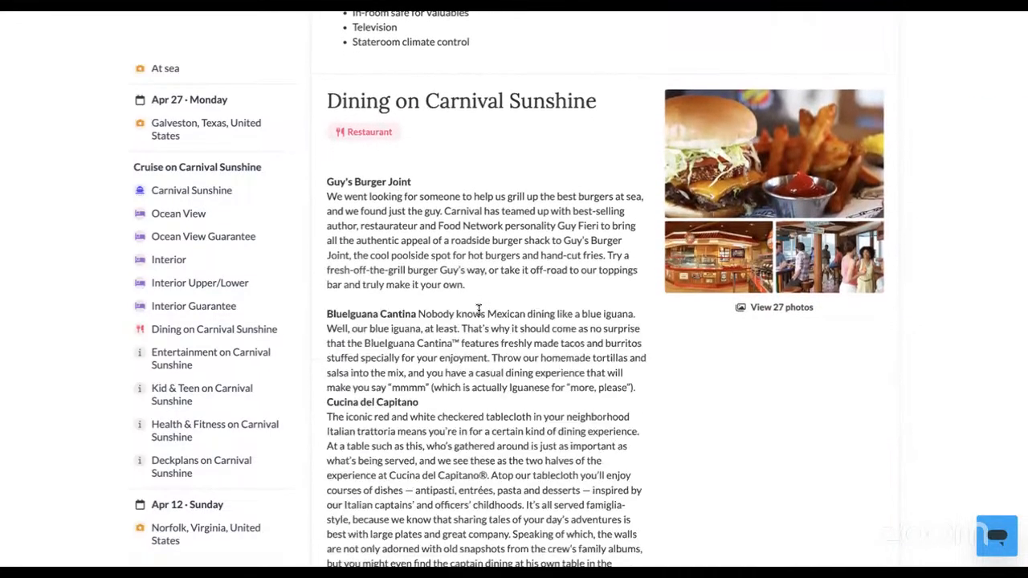
Read the full dining description from Guy's Burger Joint through RedFrog Pub.
scroll(481, 370, "down", 3)
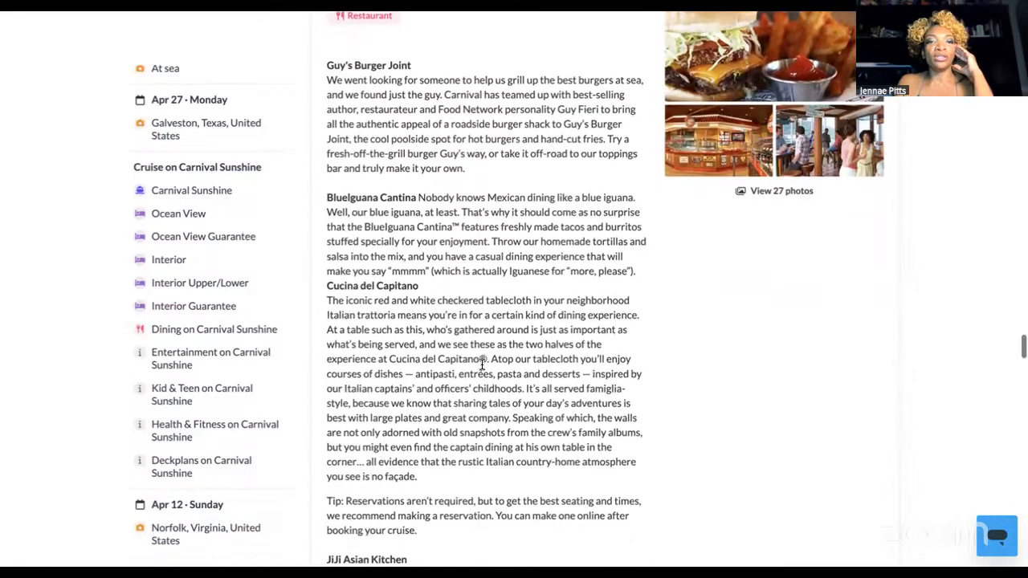
scroll(482, 366, "down", 1)
scroll(482, 366, "down", 6)
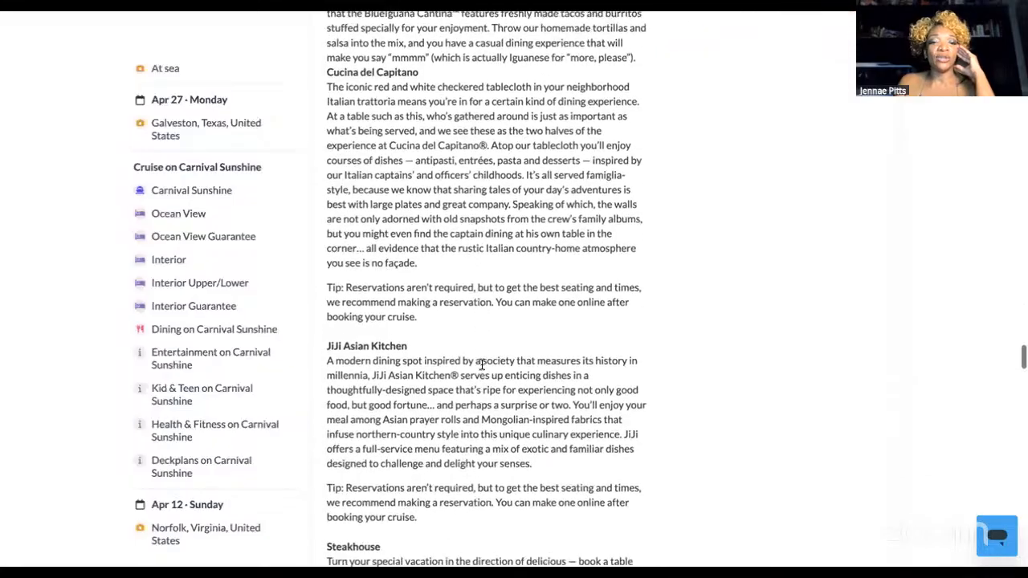
scroll(481, 369, "down", 6)
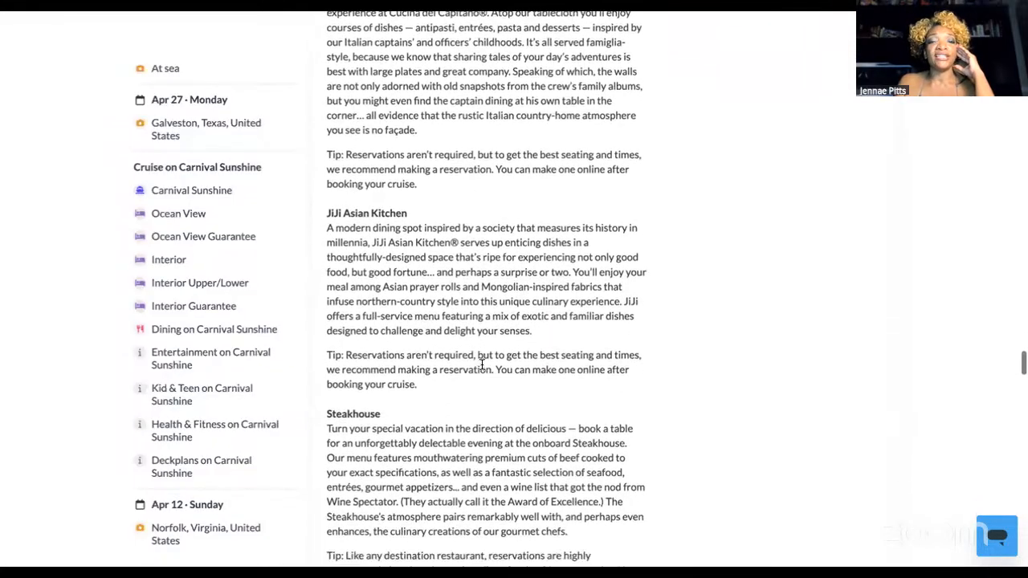
scroll(482, 366, "down", 20)
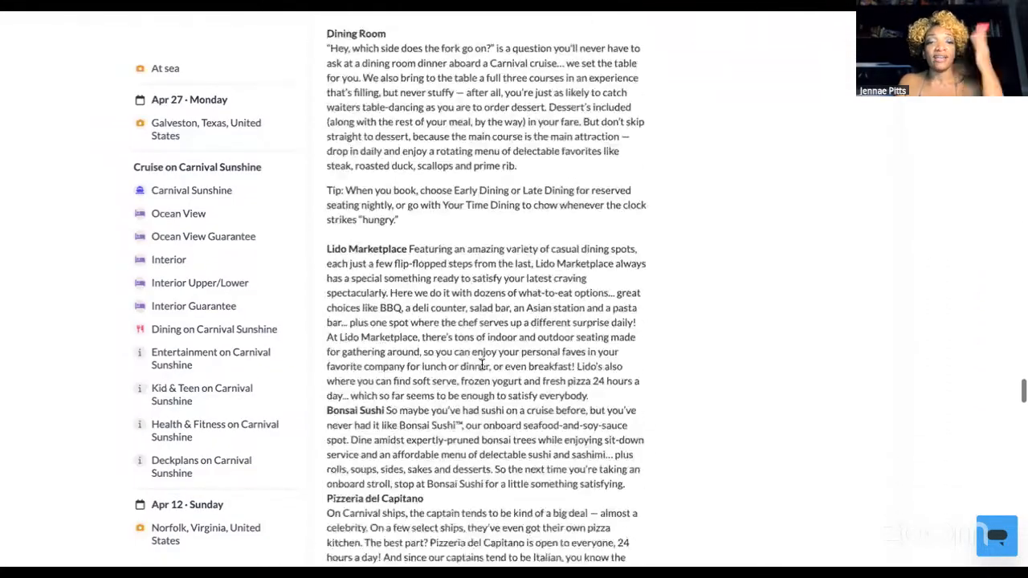
scroll(482, 366, "down", 6)
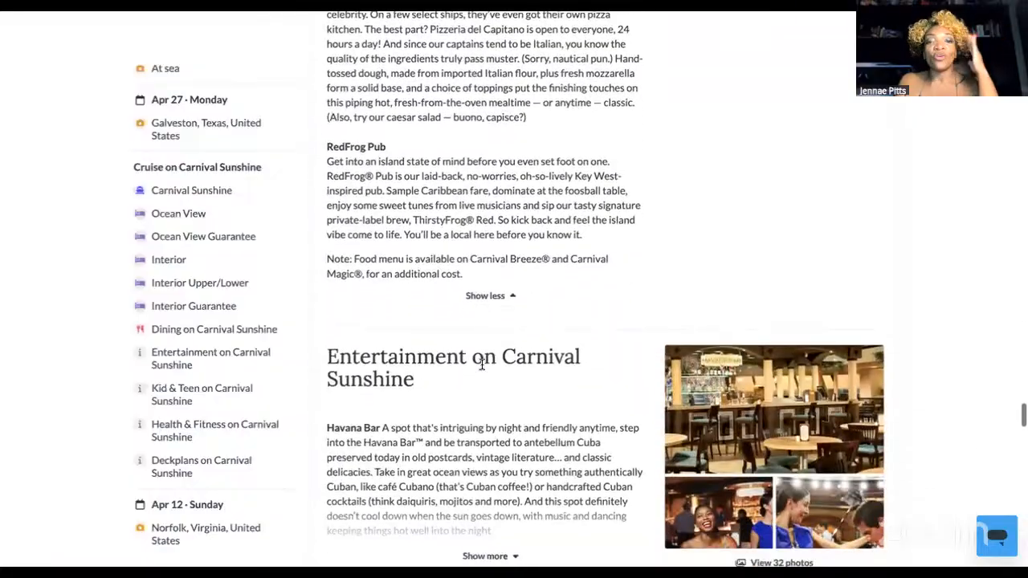
Expand the Entertainment on Carnival Sunshine description and look over its opening bar listings.
scroll(482, 365, "down", 1)
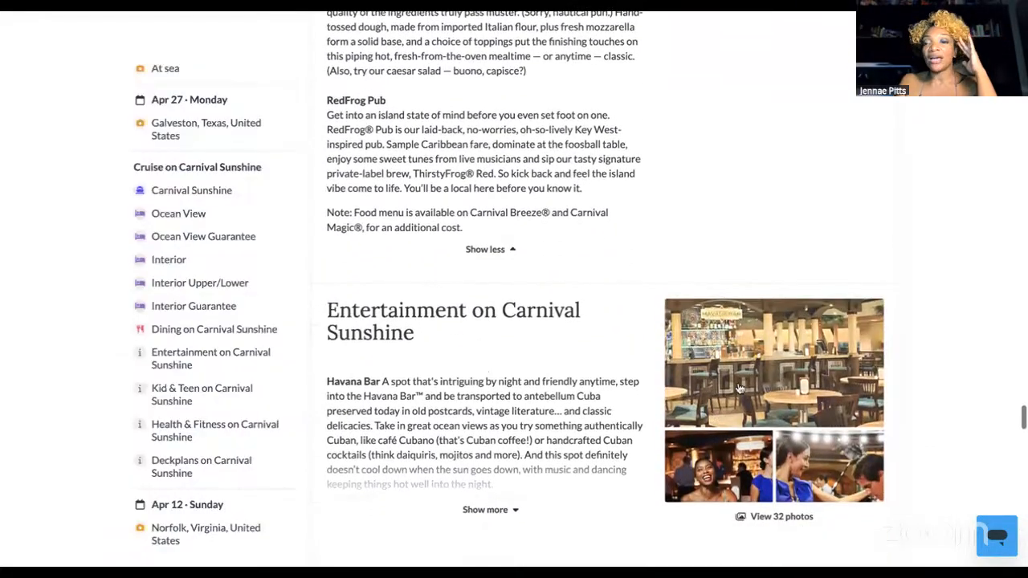
scroll(642, 394, "down", 2)
scroll(642, 394, "down", 2)
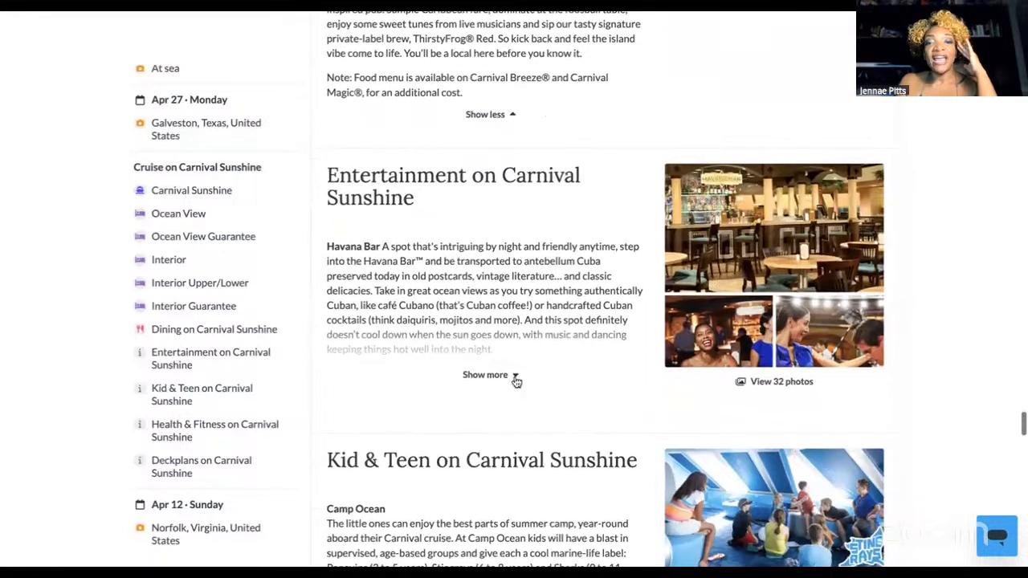
left_click(514, 372)
scroll(565, 428, "down", 2)
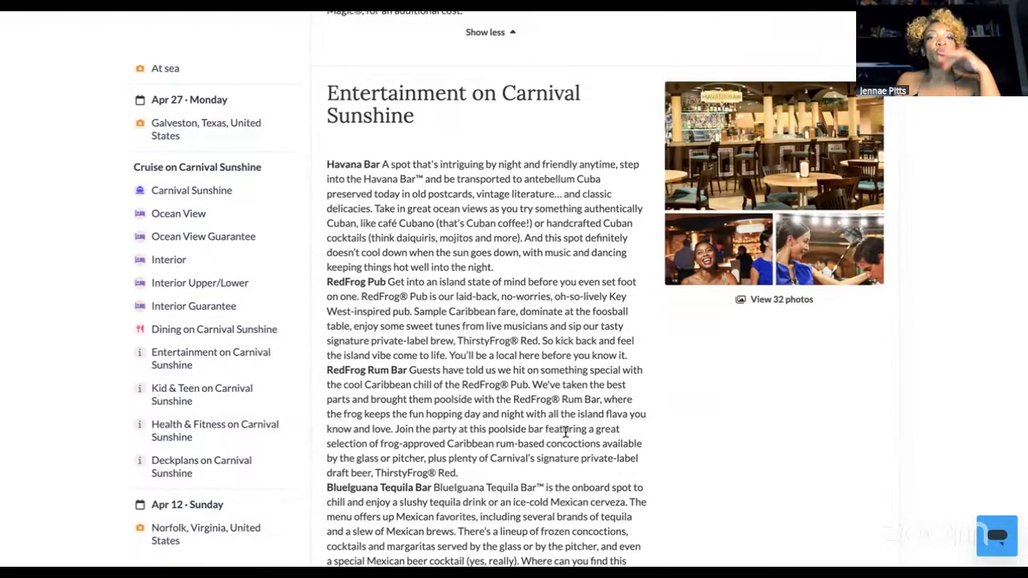
Read the entertainment details on the RedFrog and BlueIguana bars, the Carnival Players Club, table games and slots.
scroll(565, 432, "down", 5)
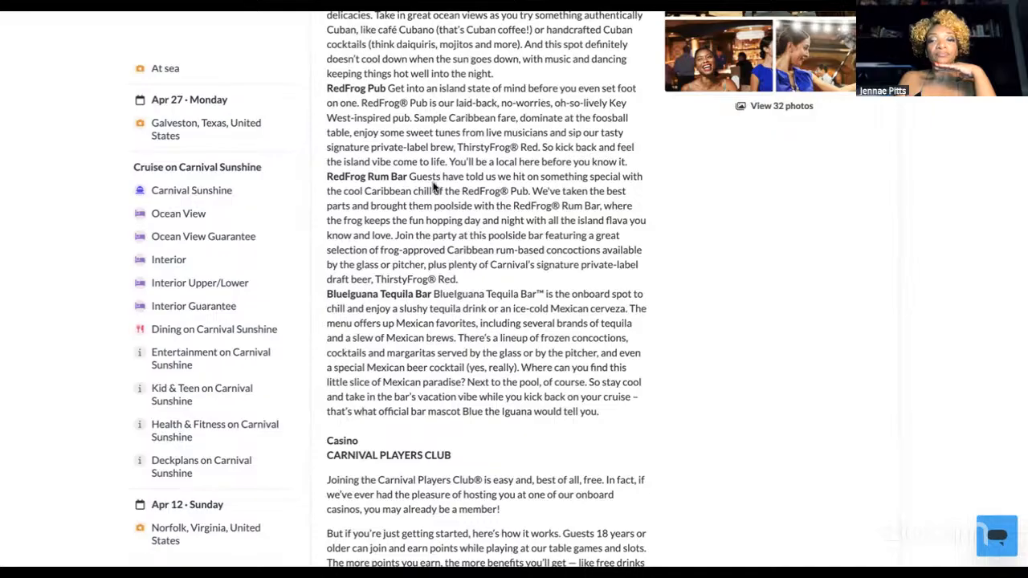
scroll(434, 193, "down", 2)
scroll(435, 205, "down", 2)
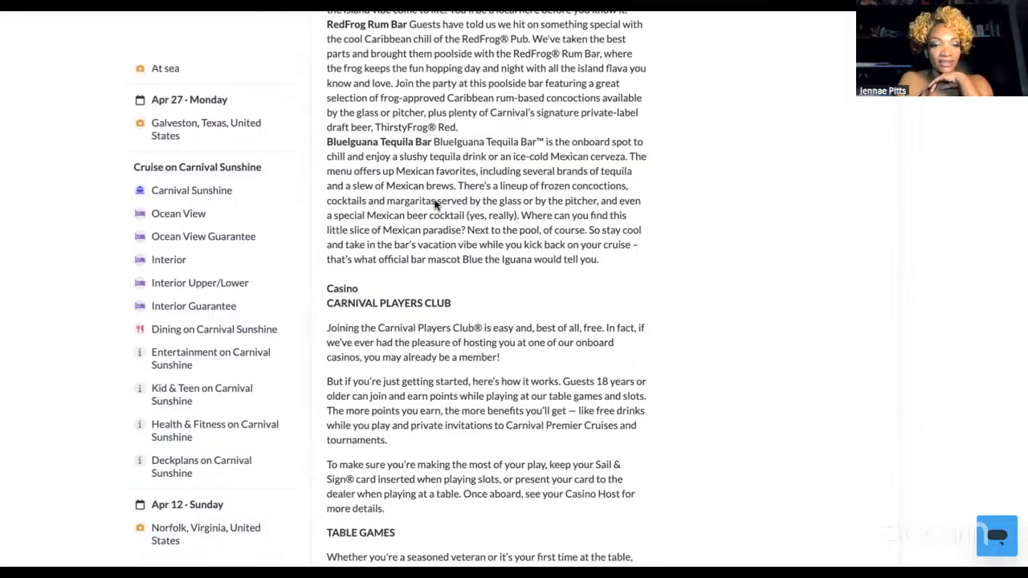
scroll(435, 206, "down", 1)
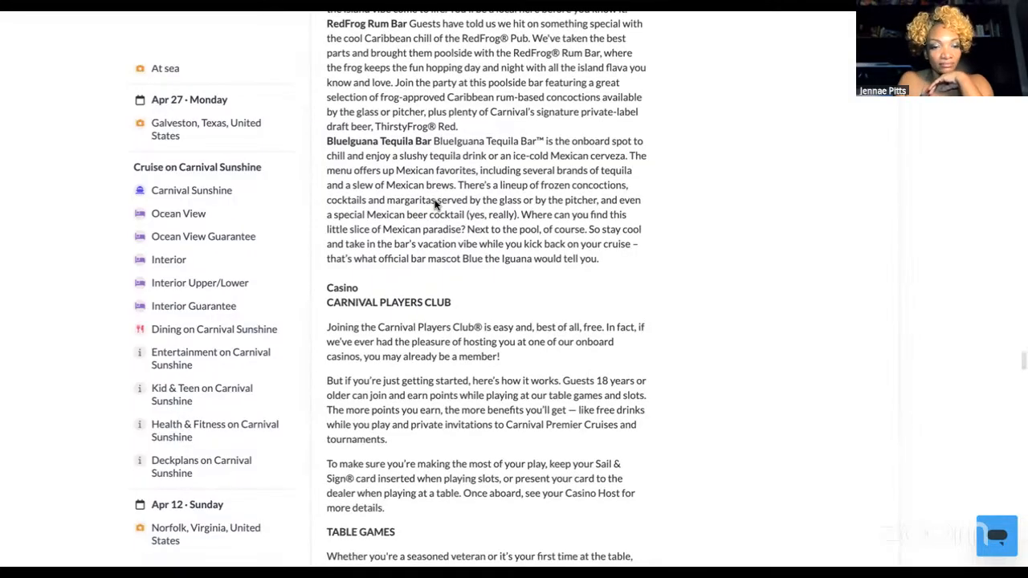
scroll(419, 369, "down", 5)
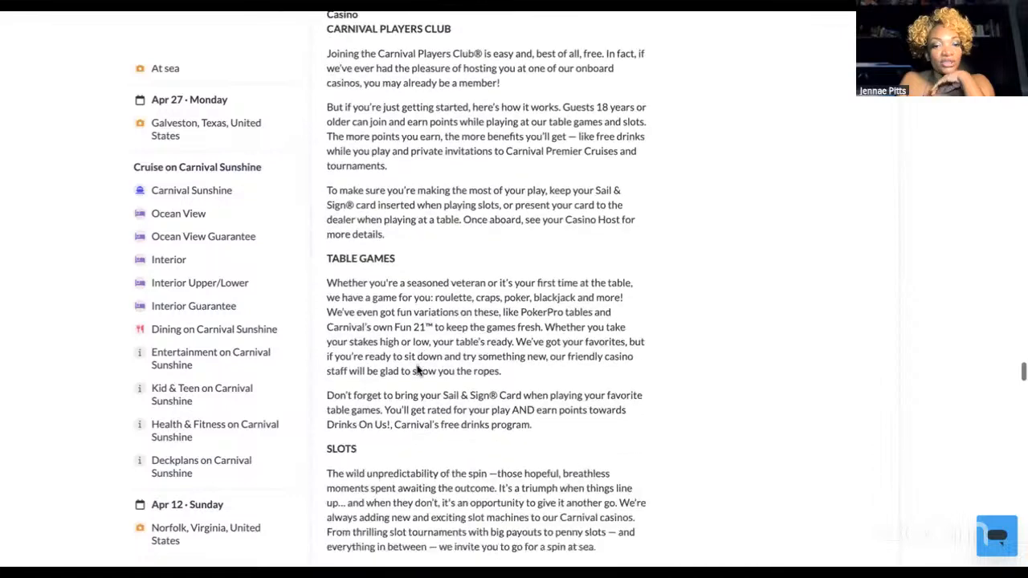
scroll(417, 370, "down", 3)
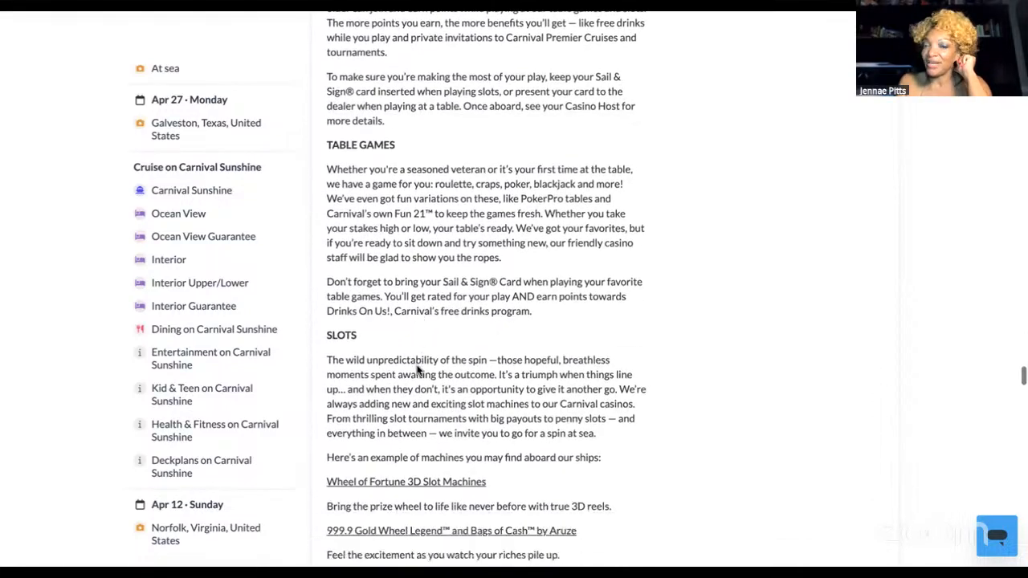
scroll(417, 369, "down", 1)
Jump to the Kid & Teen section, go on to Deckplans on Carnival Sunshine, and expand its full deck list.
scroll(246, 413, "down", 2)
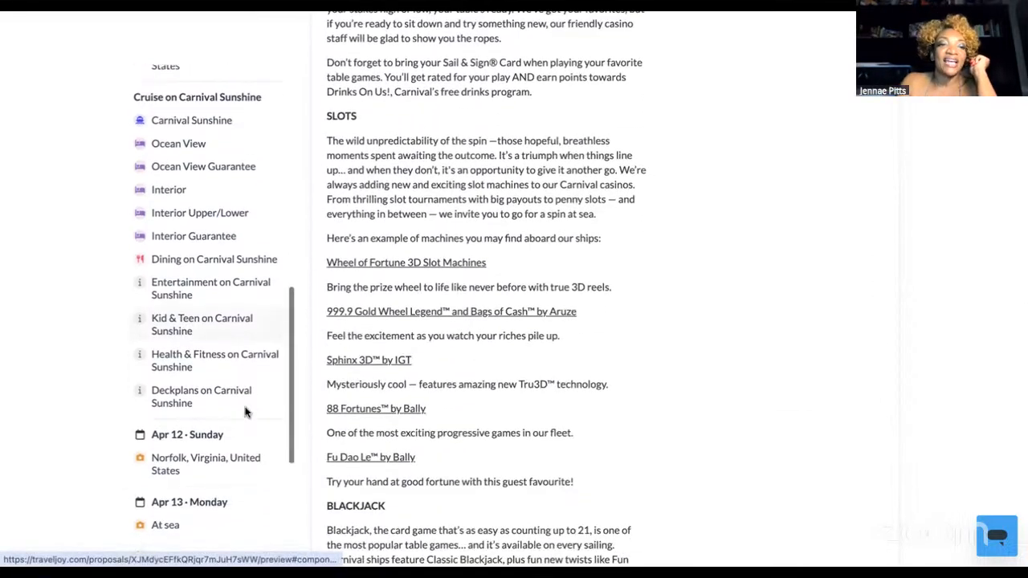
left_click(222, 335)
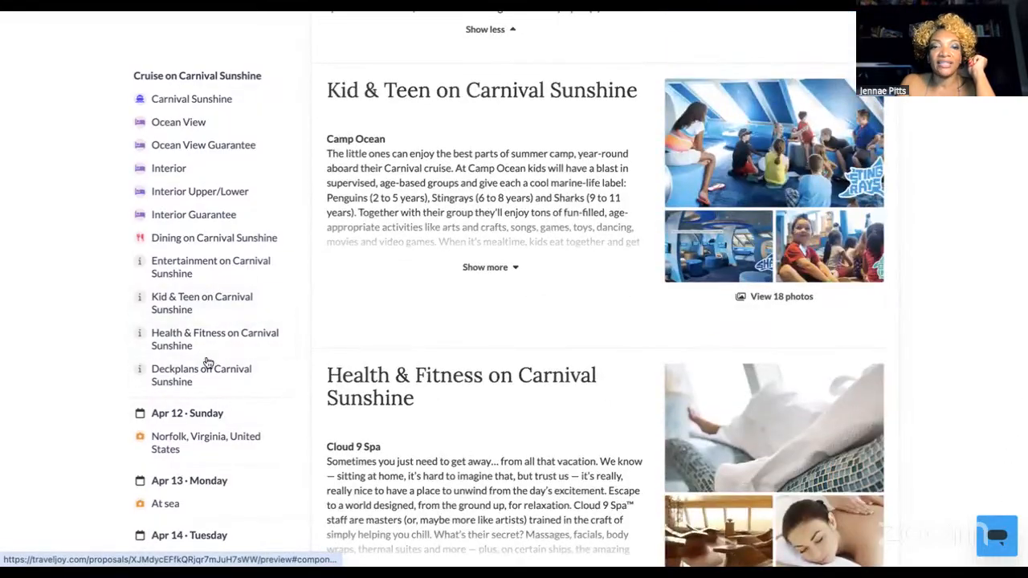
left_click(202, 373)
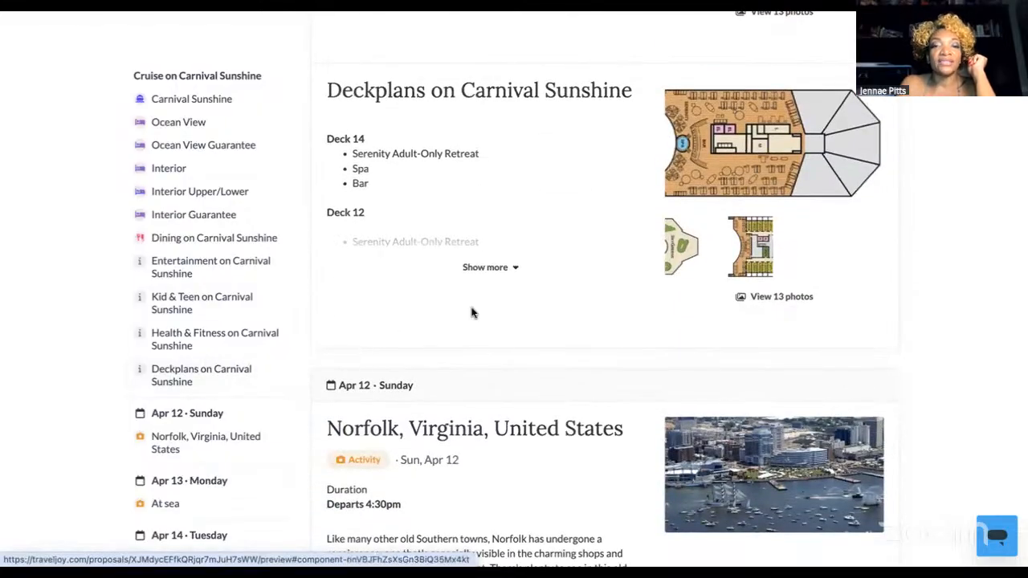
left_click(485, 268)
Skim the expanded Carnival Sunshine deck list from Deck 14 down to Deck 5 - Promenade.
scroll(473, 389, "down", 3)
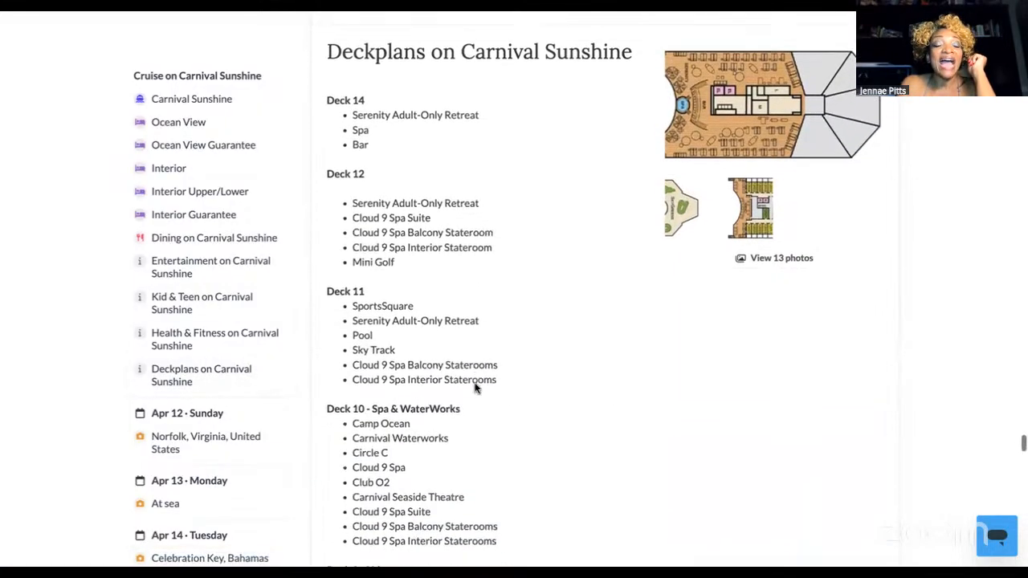
scroll(474, 388, "down", 5)
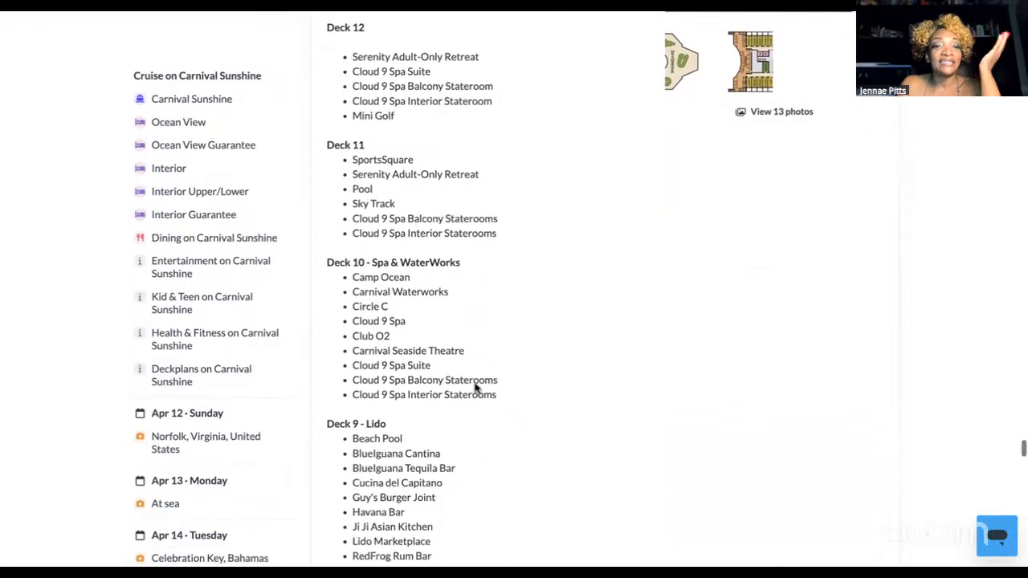
scroll(474, 389, "down", 8)
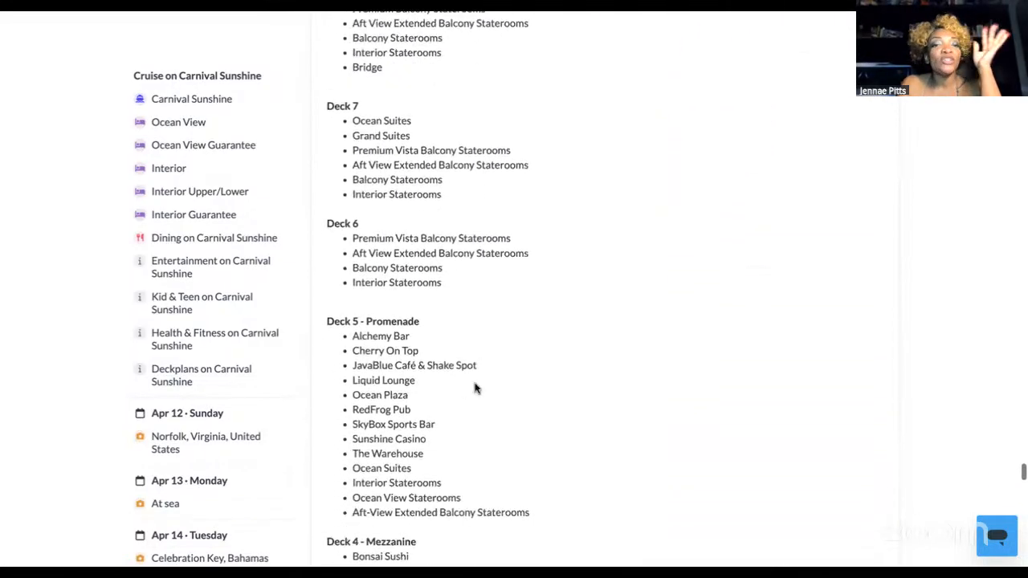
Open the Carnival Sunshine deck plan photos, browse the first ten images, and close the gallery.
scroll(474, 389, "up", 15)
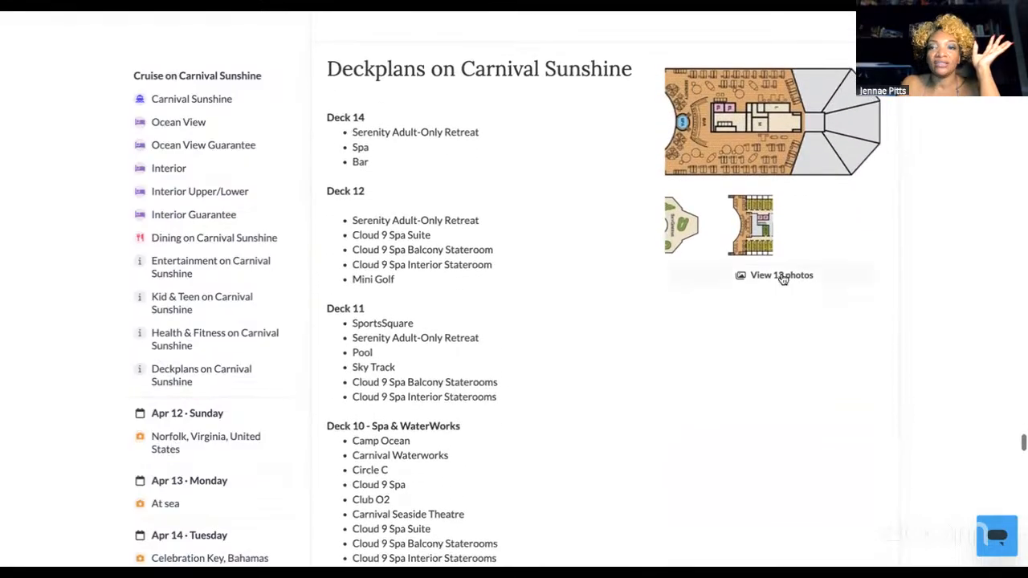
left_click(778, 276)
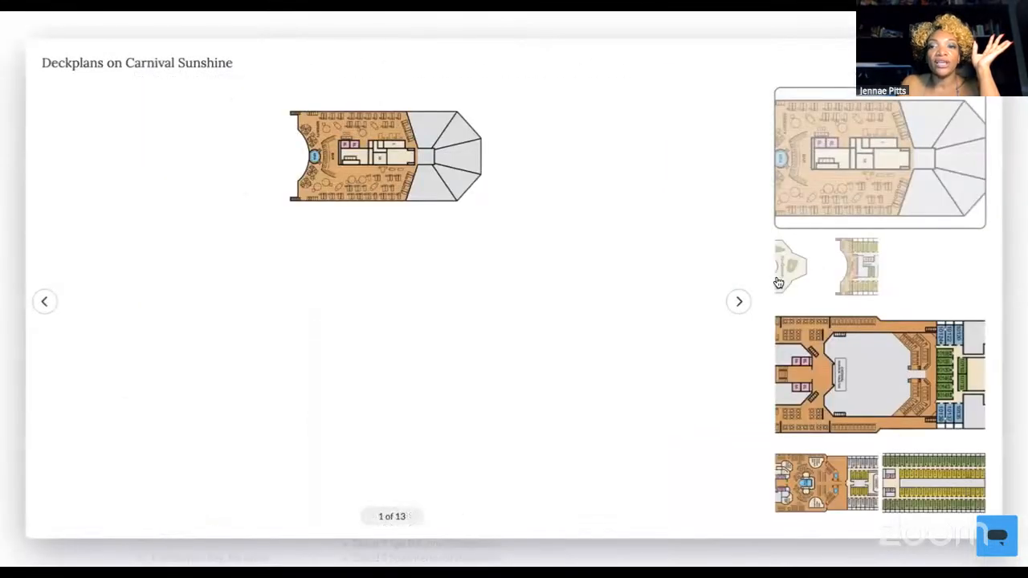
left_click(739, 302)
left_click(739, 304)
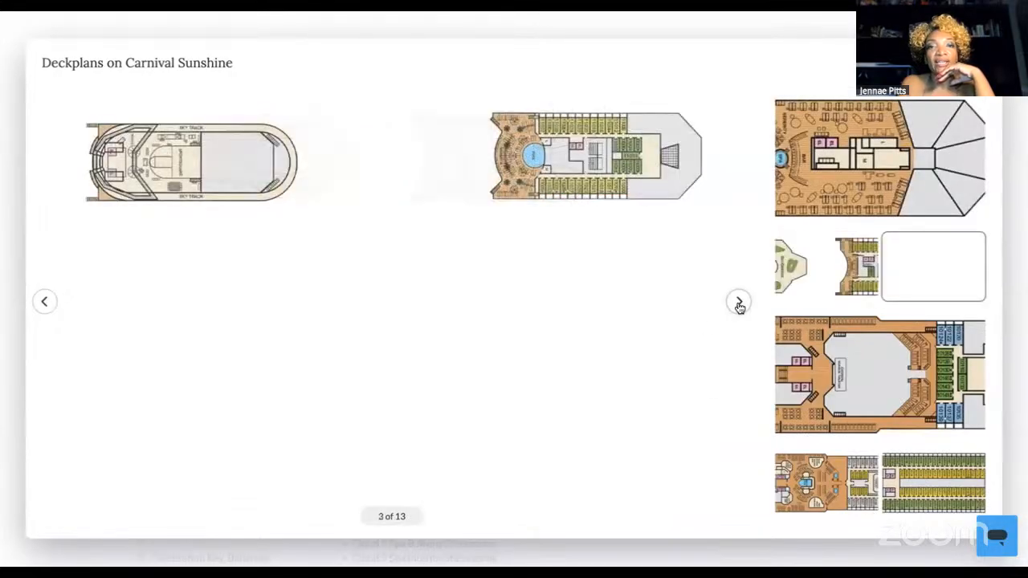
left_click(739, 304)
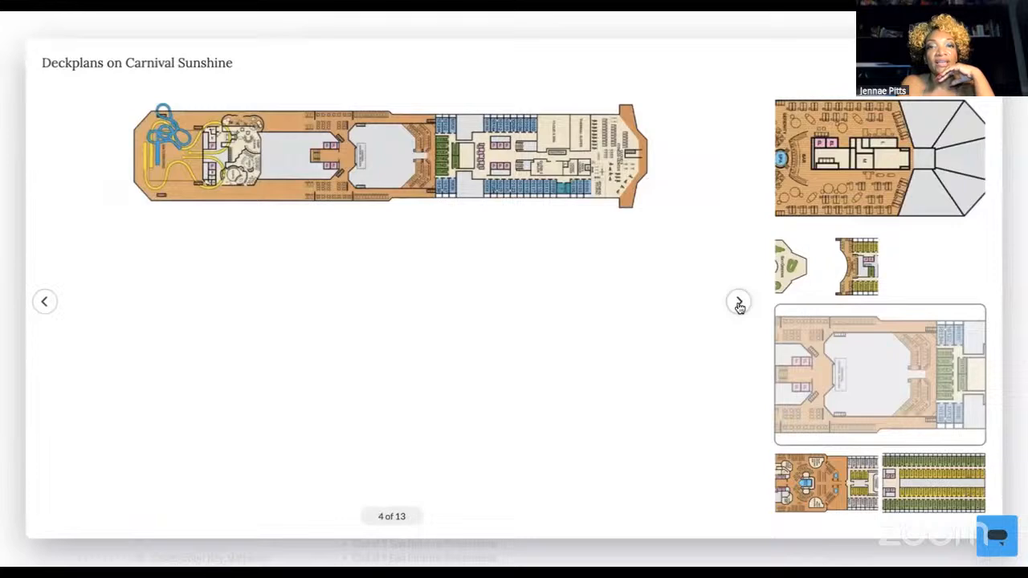
left_click(739, 303)
left_click(739, 303)
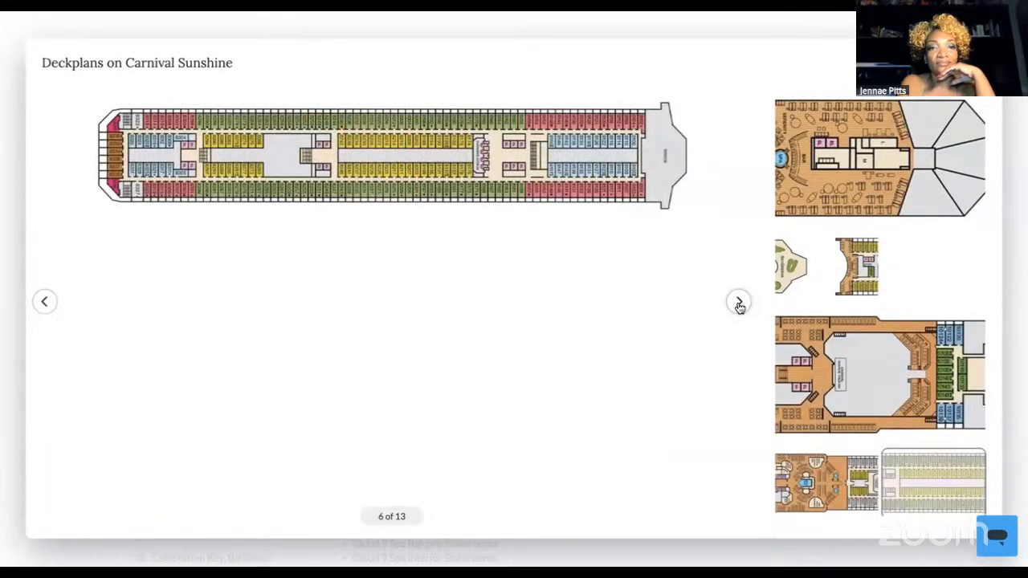
left_click(739, 304)
left_click(738, 304)
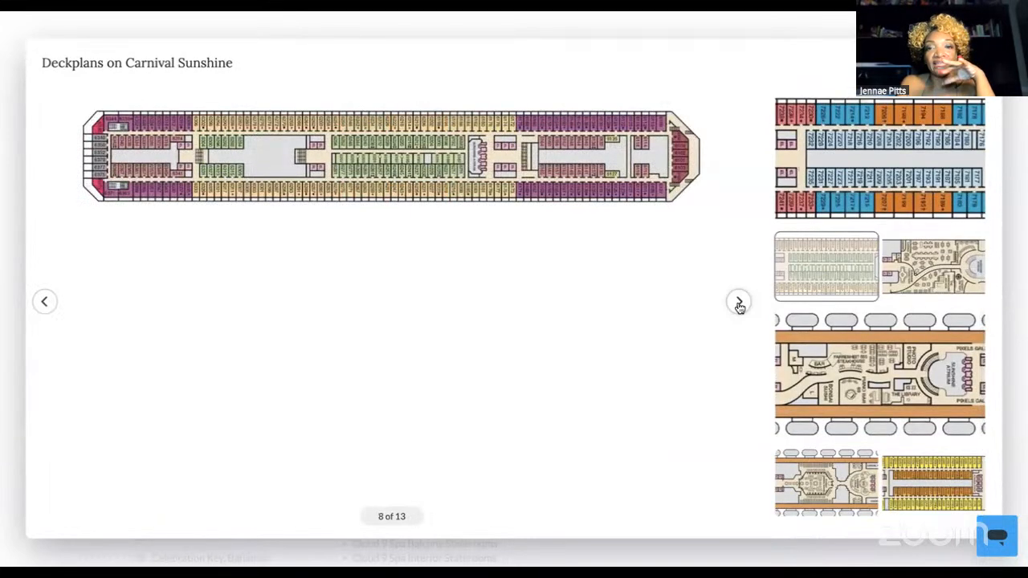
left_click(739, 303)
left_click(739, 304)
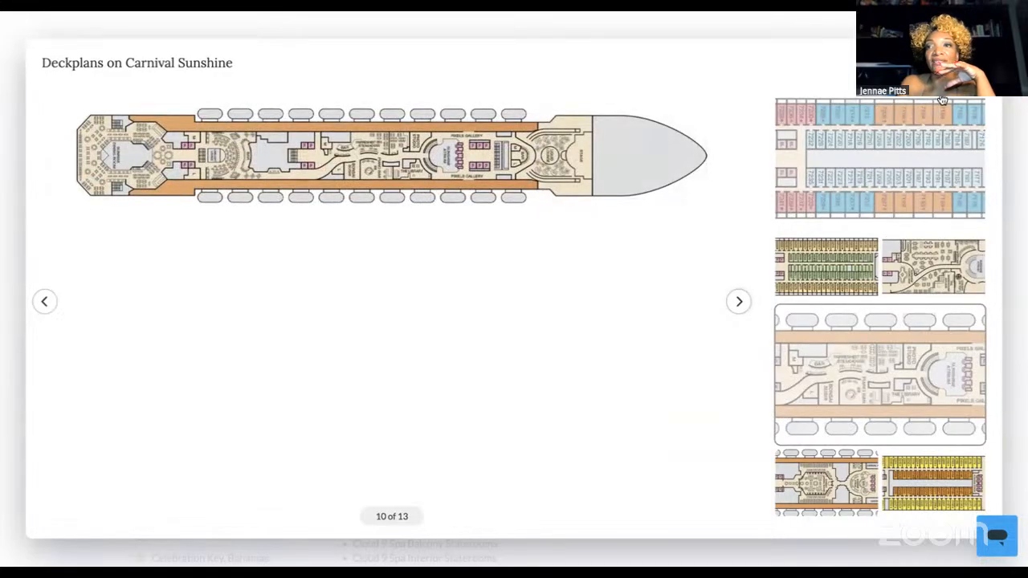
key("Escape")
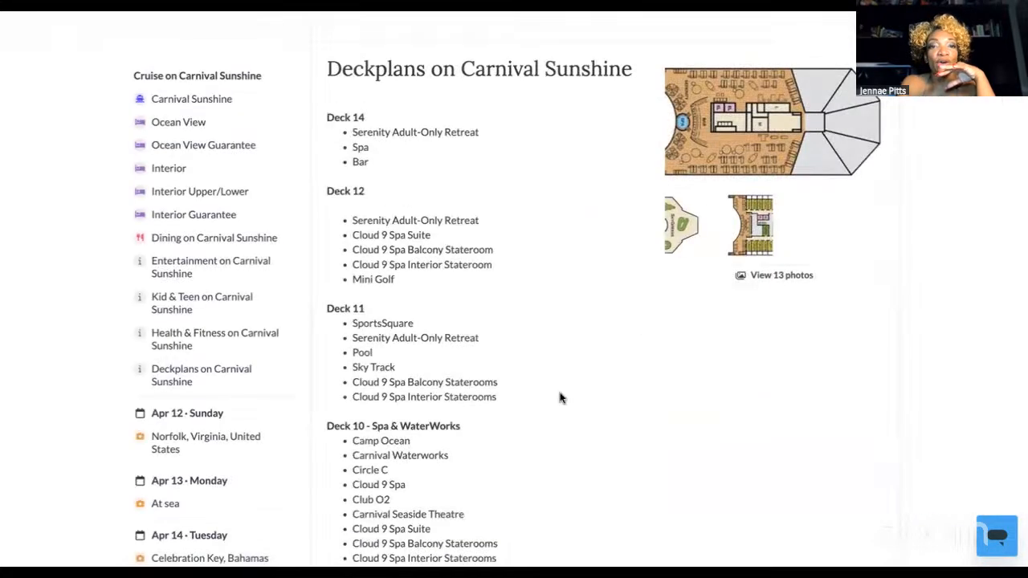
Review the facilities and staterooms listed for each deck, from Deck 14 to Deck 8.
scroll(533, 328, "down", 1)
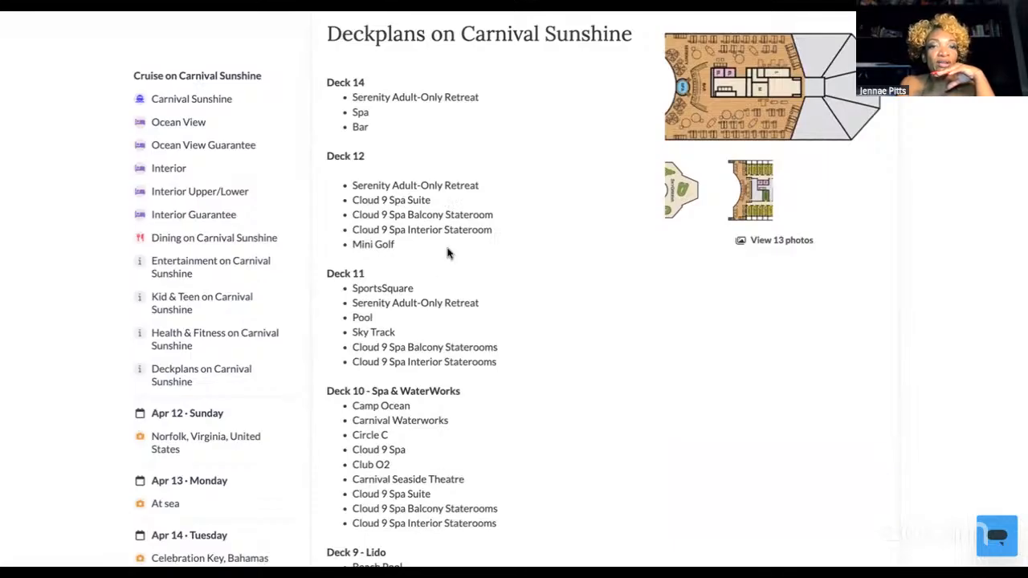
scroll(453, 302, "down", 1)
scroll(453, 302, "down", 3)
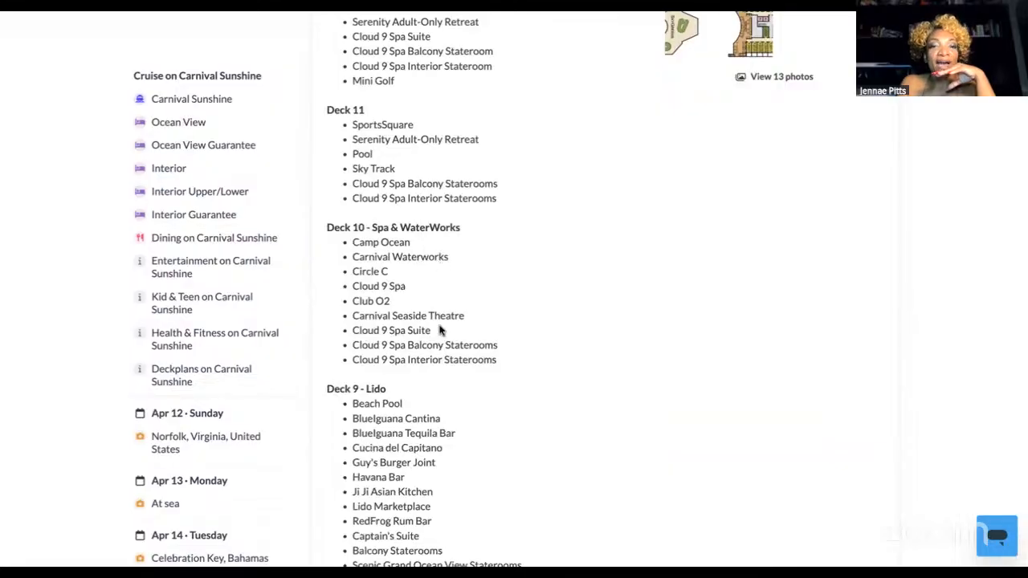
scroll(440, 326, "down", 5)
scroll(438, 323, "down", 1)
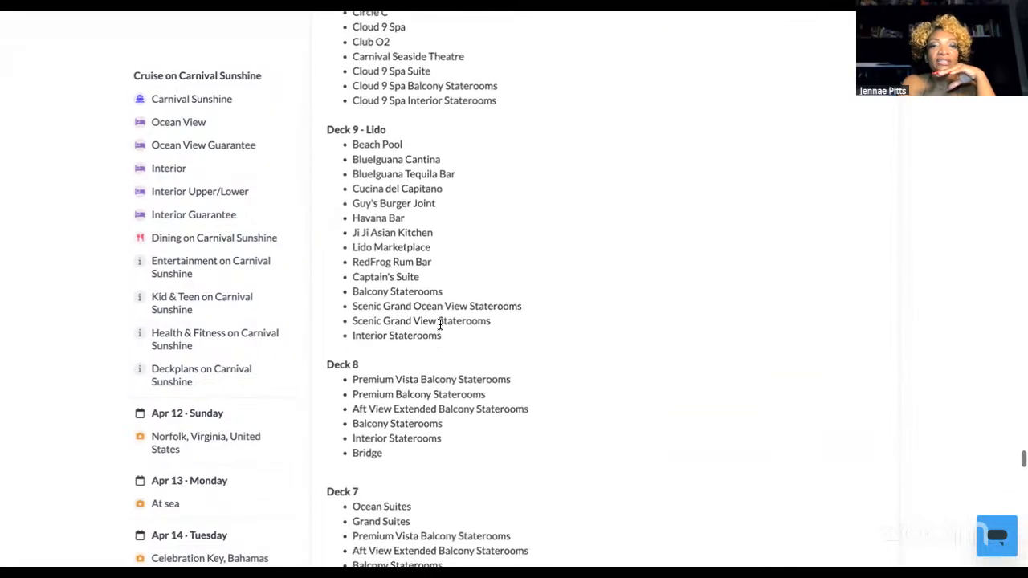
Recheck the Carnival Sunshine deck plans from Deck 14 and read the facilities and staterooms listed down to Deck 4 - Mezzanine.
scroll(462, 299, "down", 2)
scroll(462, 299, "down", 1)
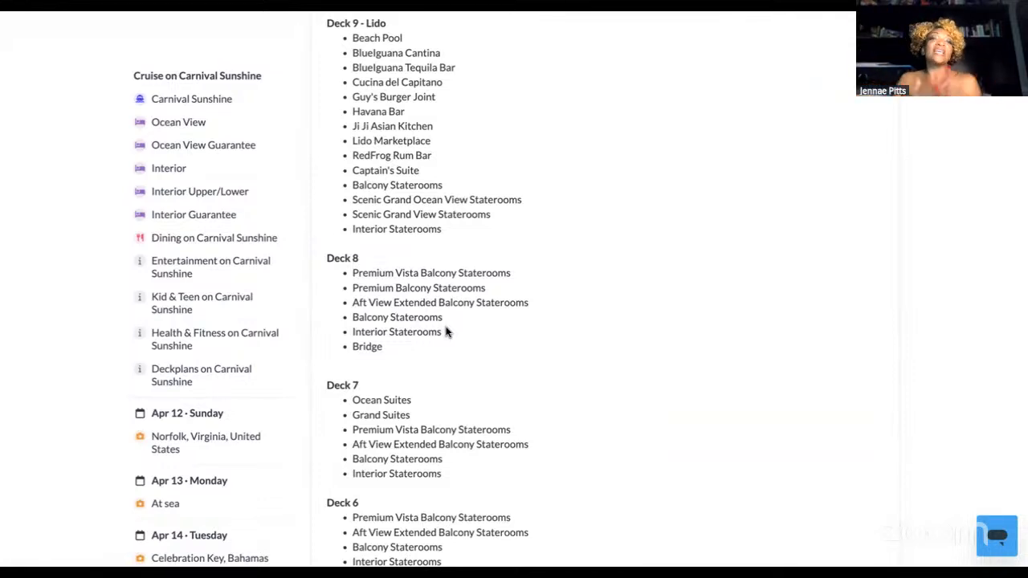
scroll(446, 332, "up", 10)
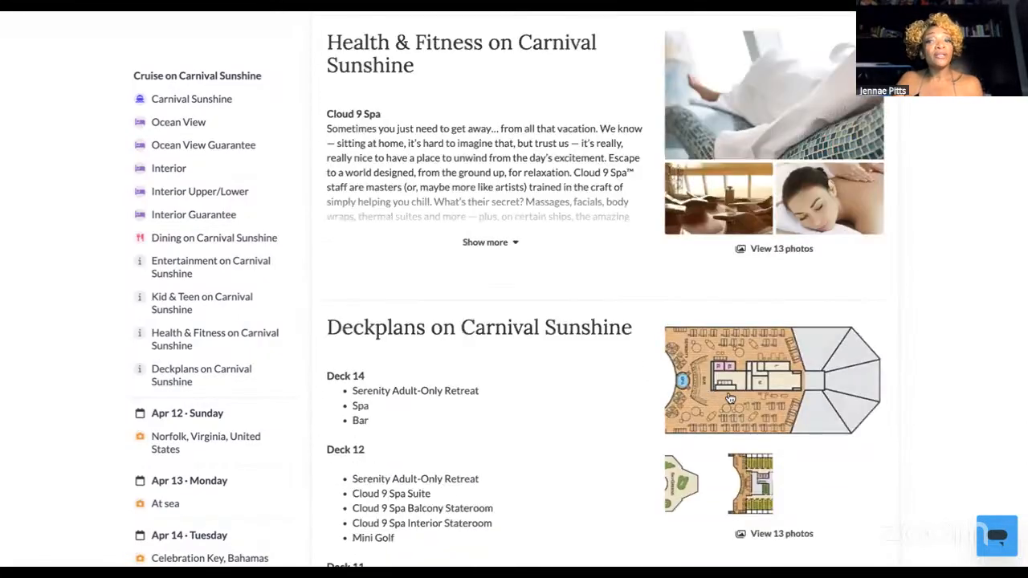
scroll(570, 431, "down", 5)
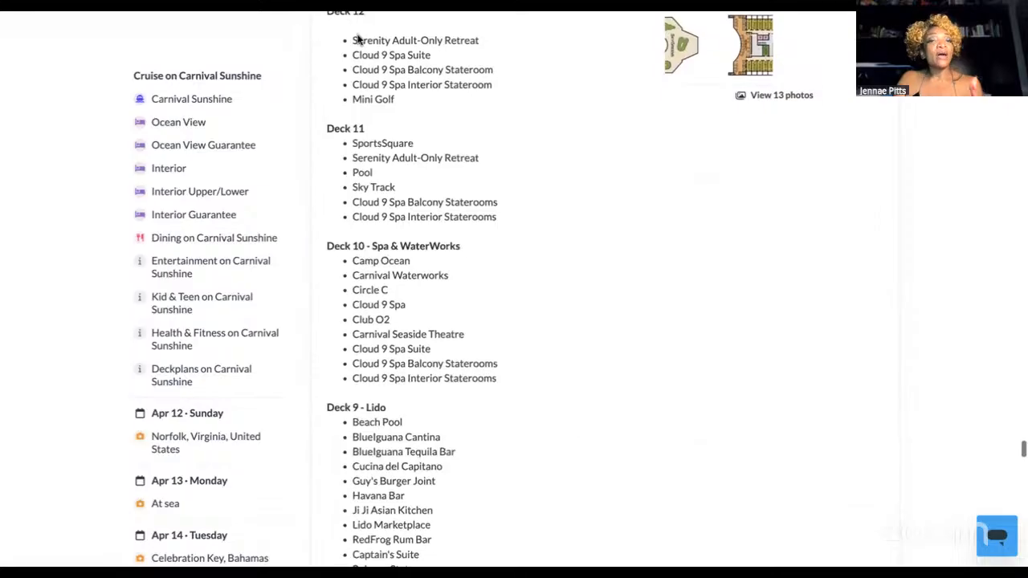
scroll(393, 276, "down", 3)
scroll(393, 337, "down", 3)
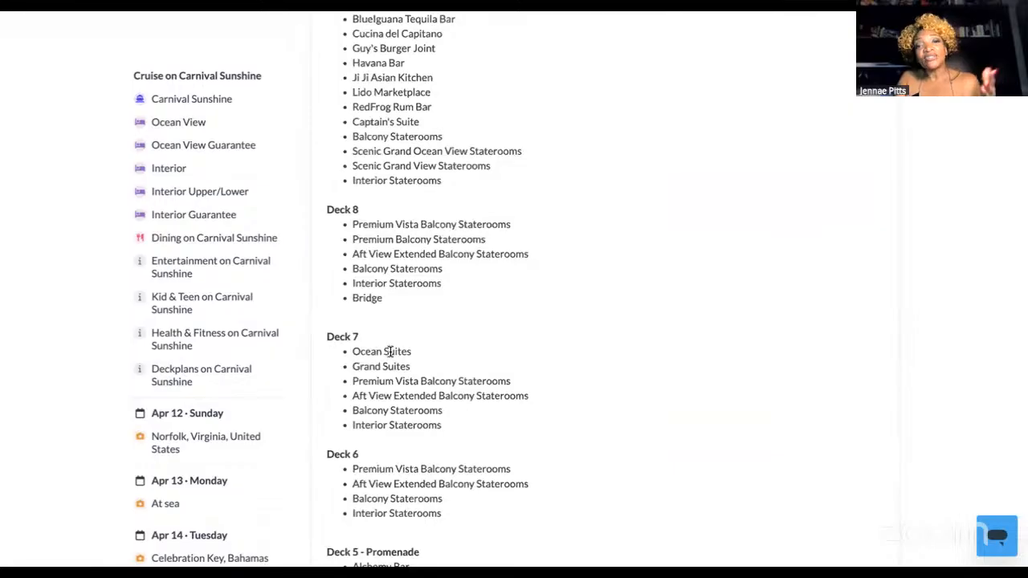
scroll(392, 338, "down", 3)
scroll(391, 352, "down", 3)
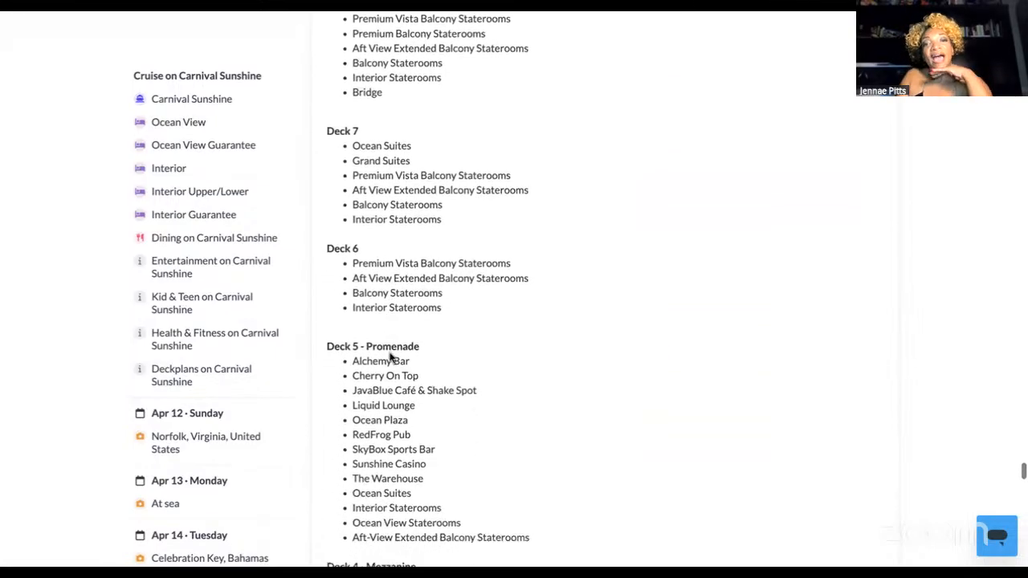
scroll(391, 352, "down", 10)
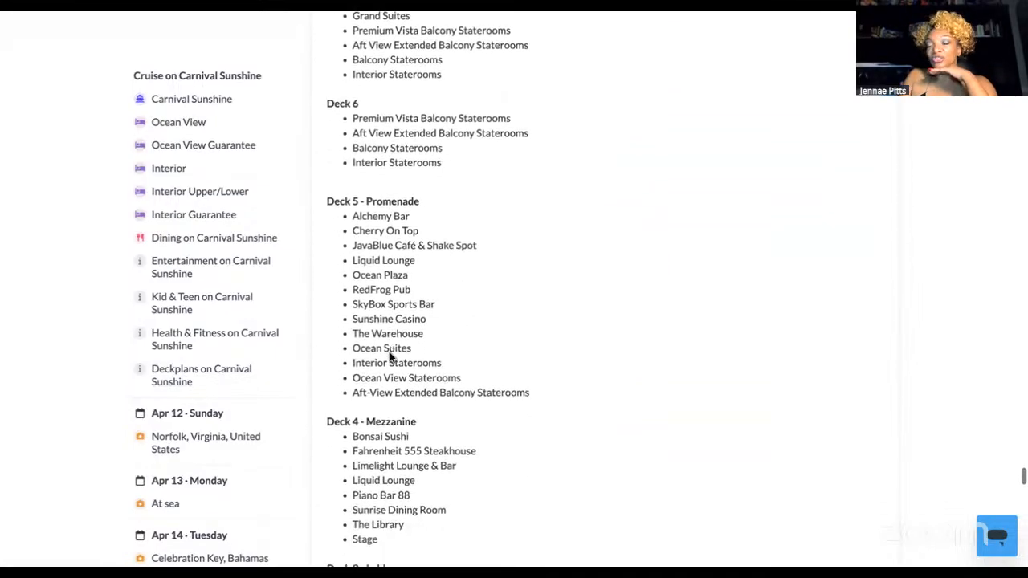
Review the day-by-day entries for the April 12 Norfolk departure and the April 13 day at sea.
scroll(390, 351, "down", 6)
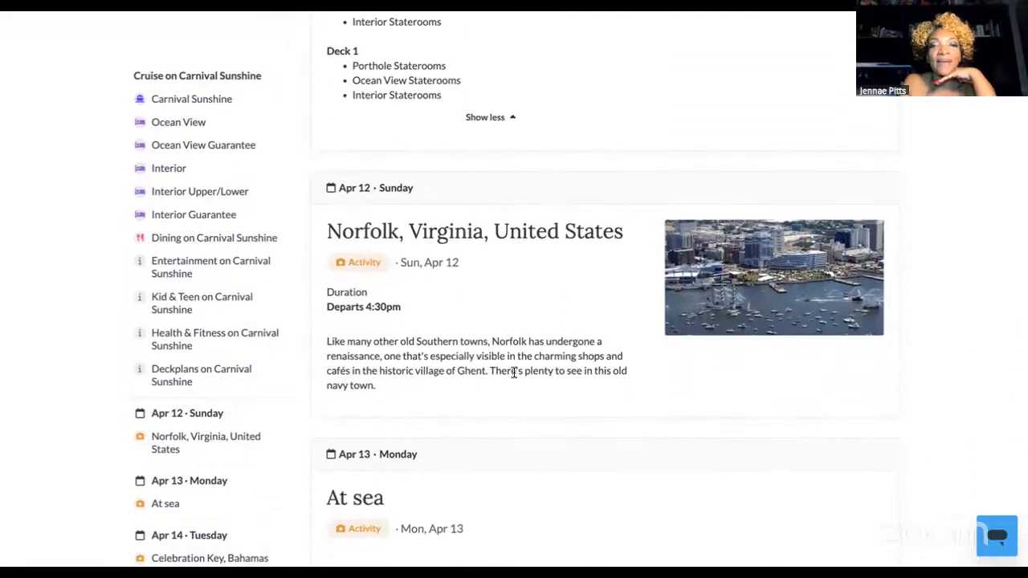
scroll(507, 365, "down", 4)
scroll(507, 371, "down", 1)
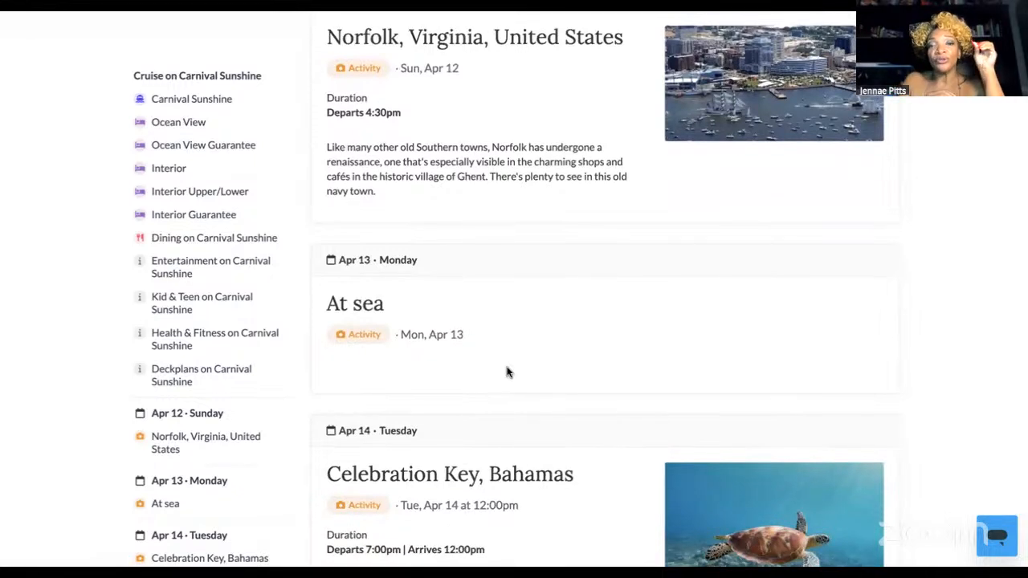
scroll(507, 372, "down", 4)
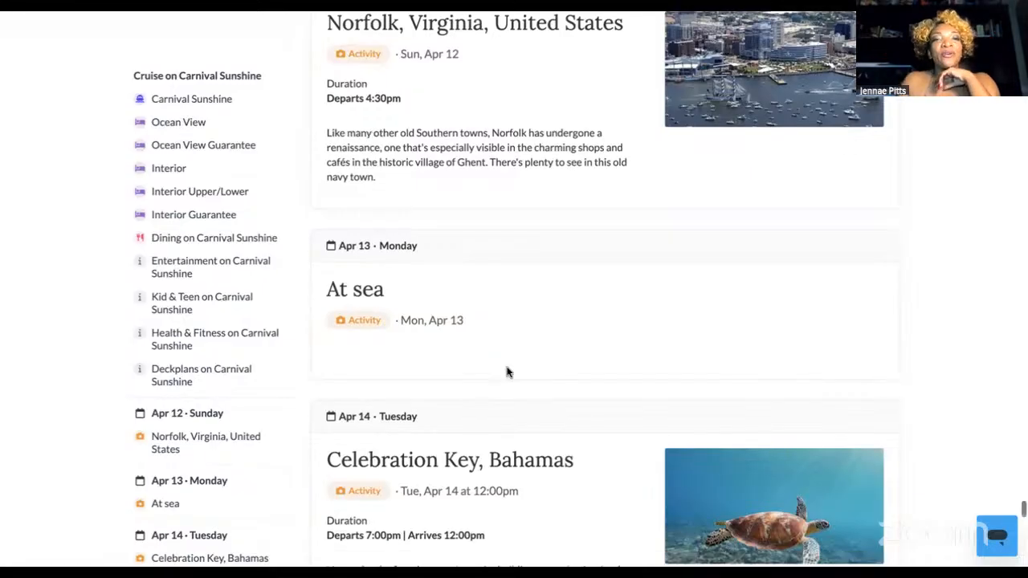
scroll(401, 263, "down", 1)
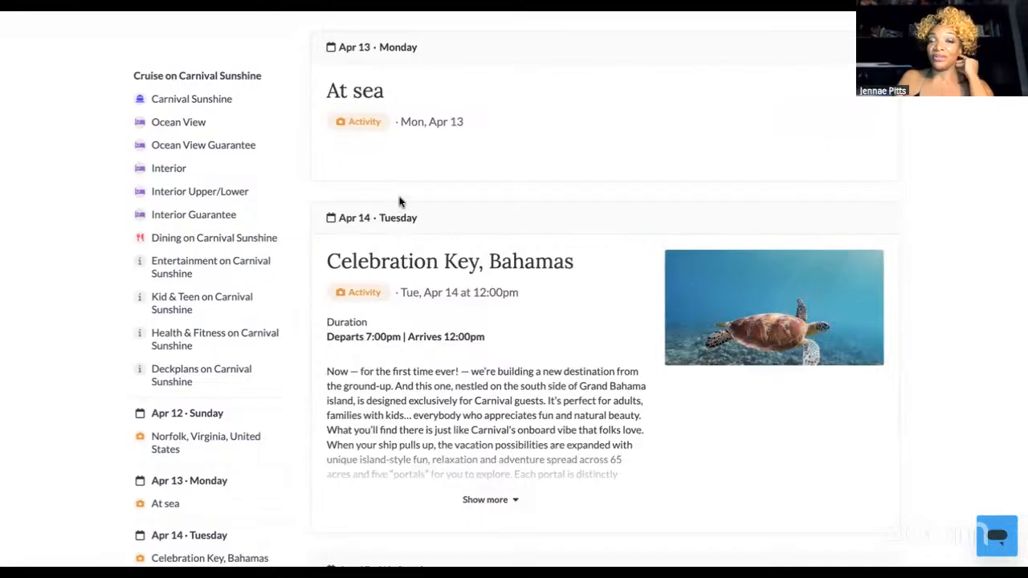
scroll(397, 204, "down", 1)
scroll(397, 203, "down", 1)
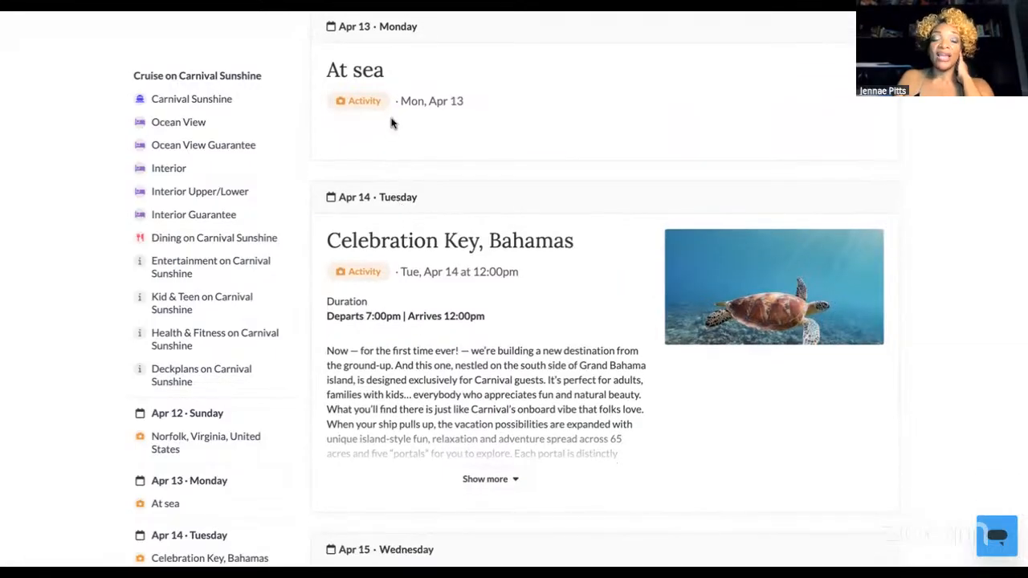
Expand the full description of the April 14 Celebration Key, Bahamas stop and read its port times and details.
scroll(434, 162, "down", 3)
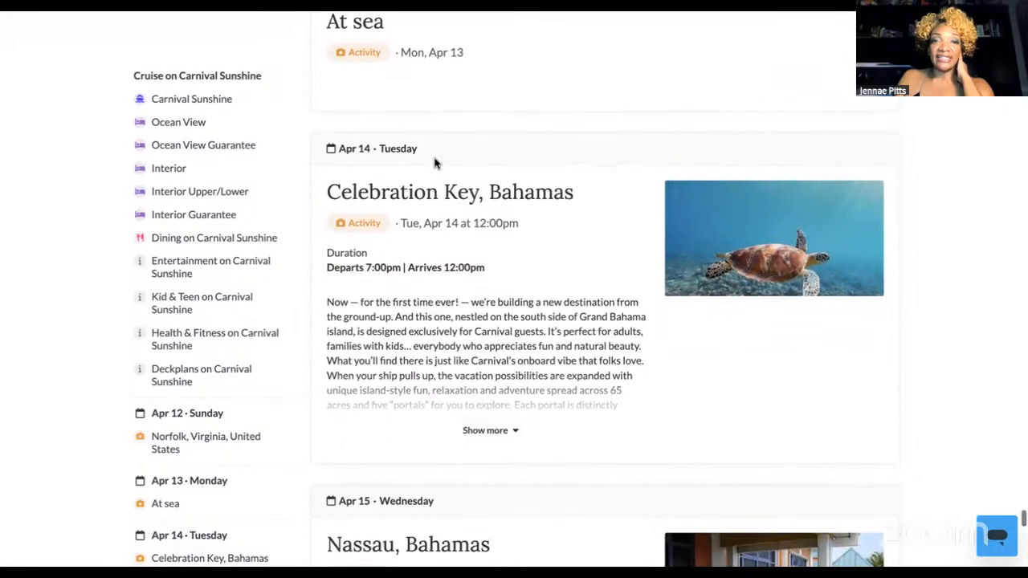
left_click(487, 416)
scroll(487, 420, "down", 2)
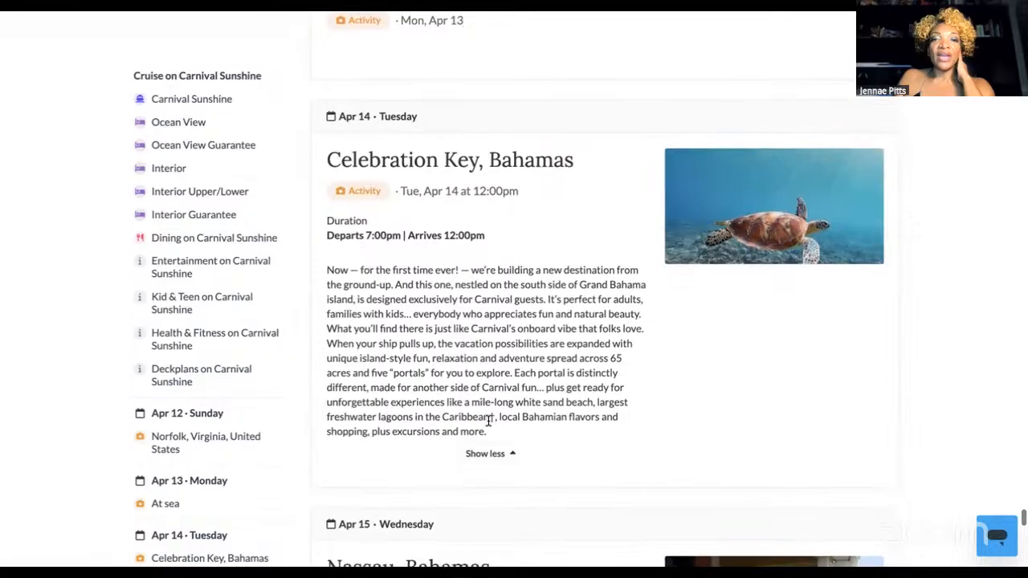
scroll(488, 424, "down", 1)
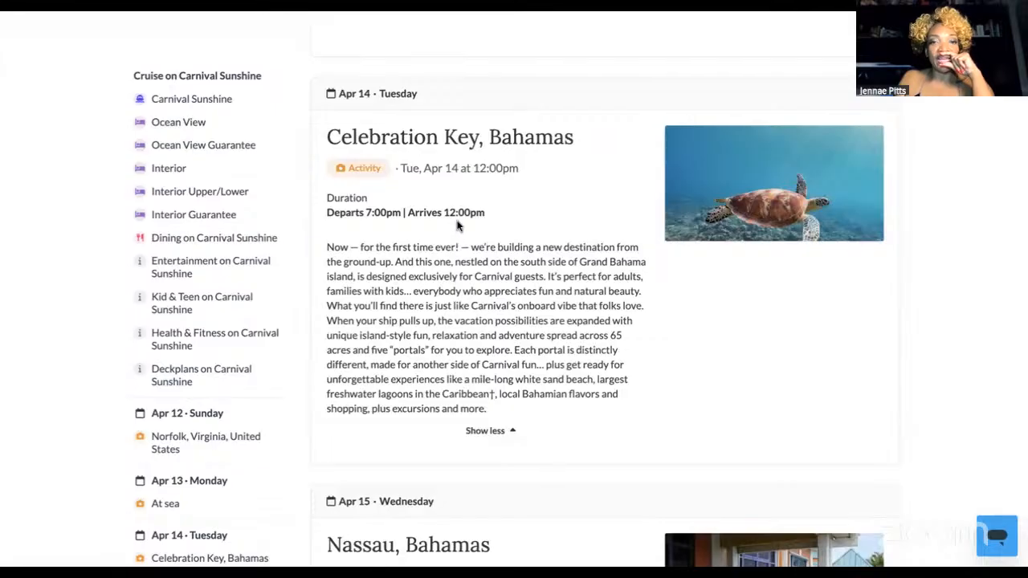
scroll(469, 309, "down", 3)
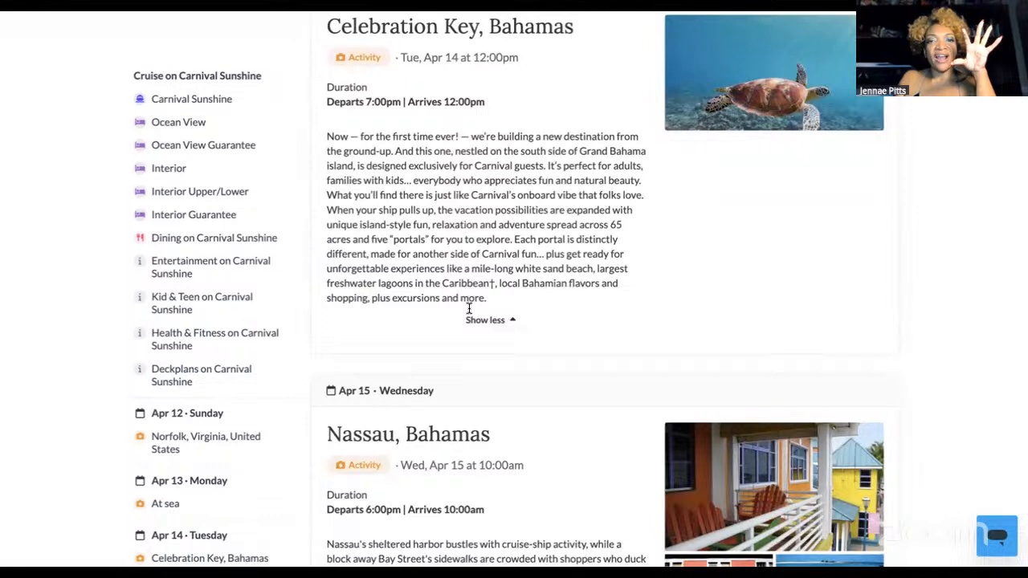
scroll(470, 313, "up", 1)
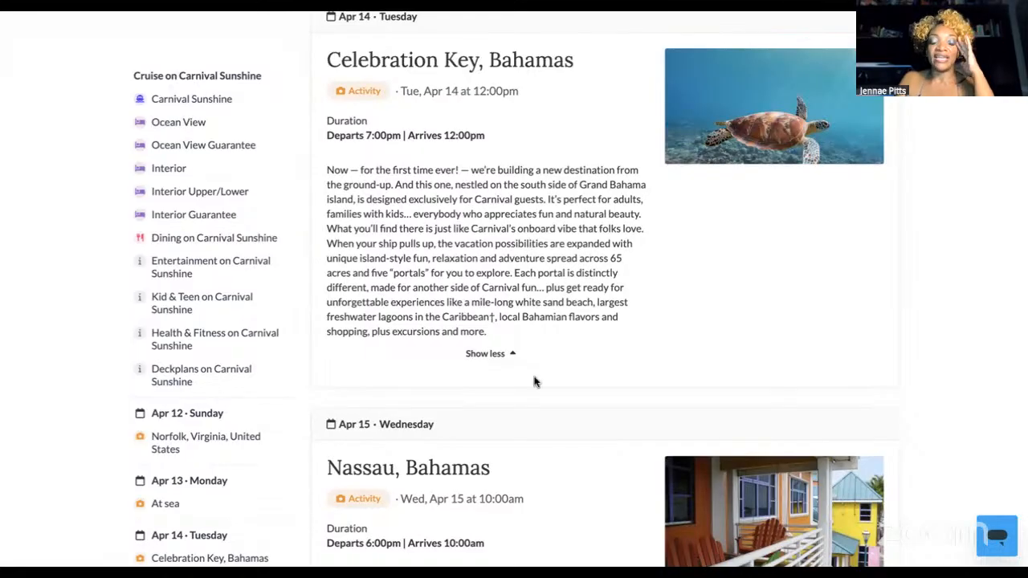
Go on to the April 15 Nassau, Bahamas stop and expand its full description.
scroll(533, 399, "down", 3)
scroll(533, 399, "down", 3)
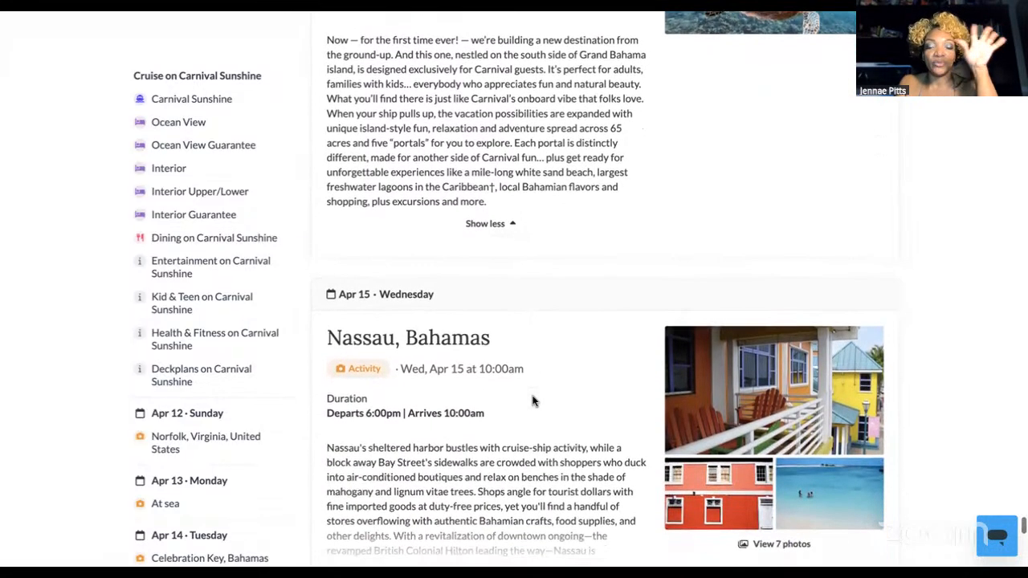
scroll(533, 399, "down", 2)
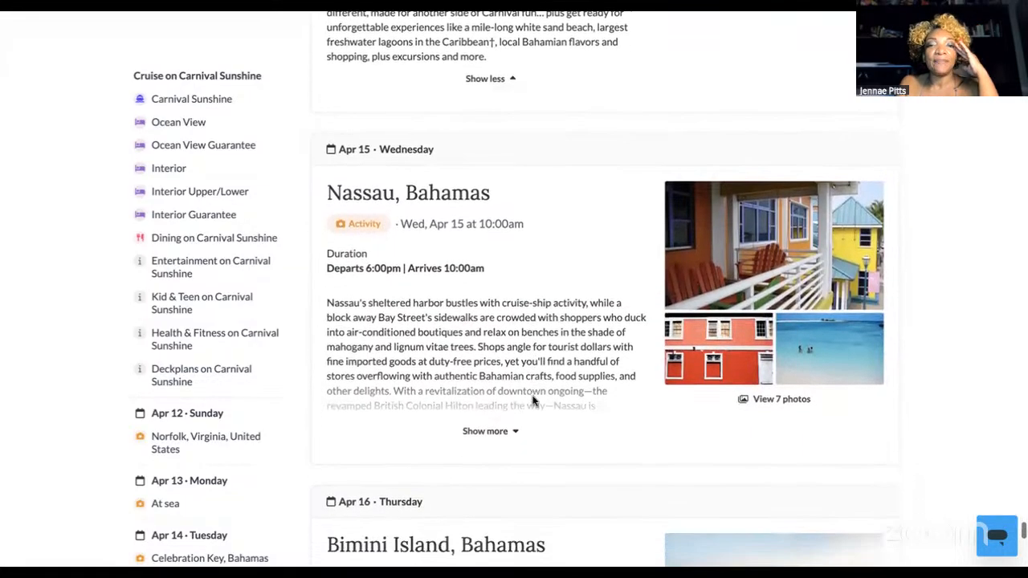
left_click(507, 431)
scroll(508, 458, "down", 4)
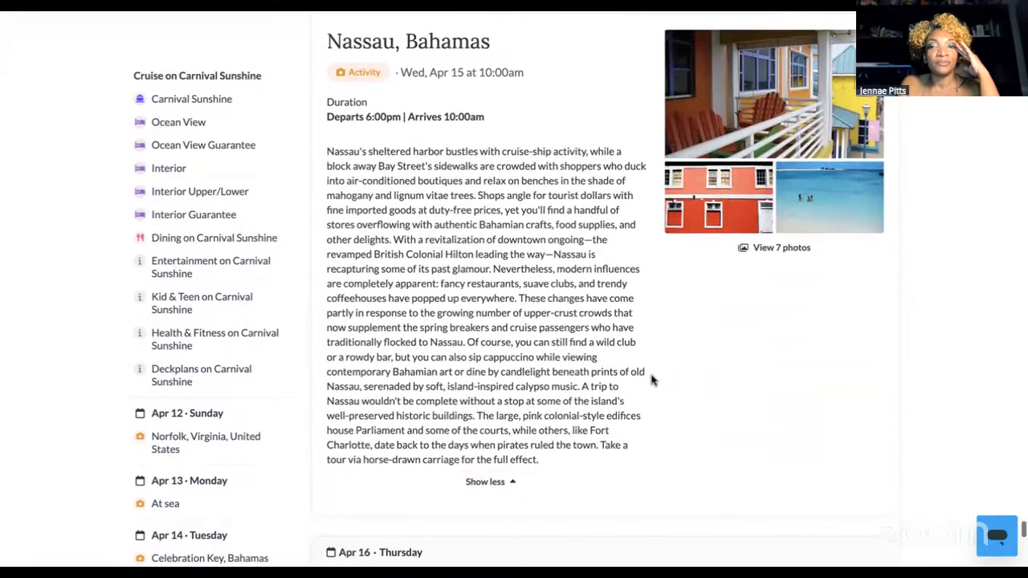
Open the Nassau, Bahamas photos, browse through all seven images, and close the gallery.
left_click(796, 250)
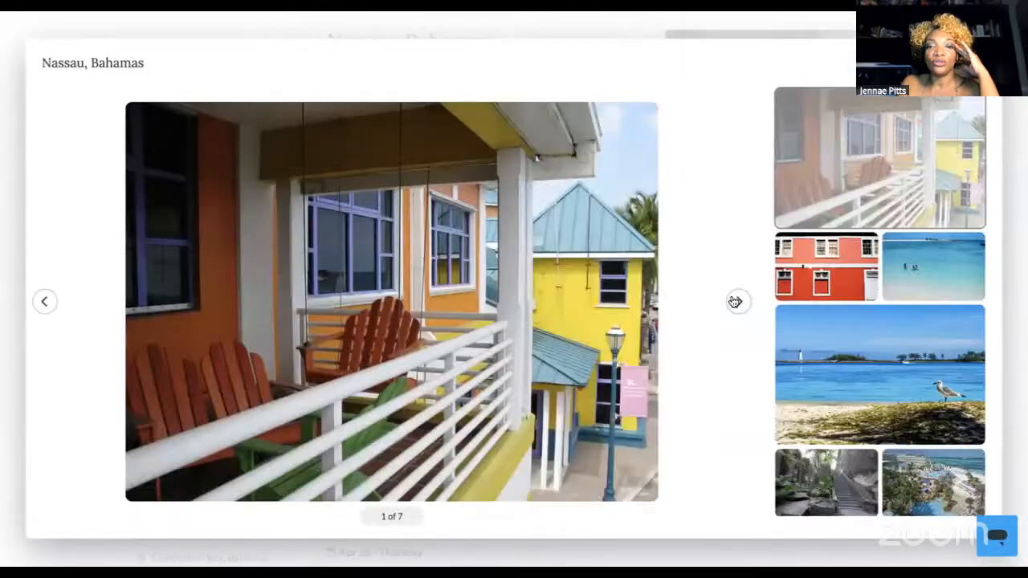
left_click(736, 301)
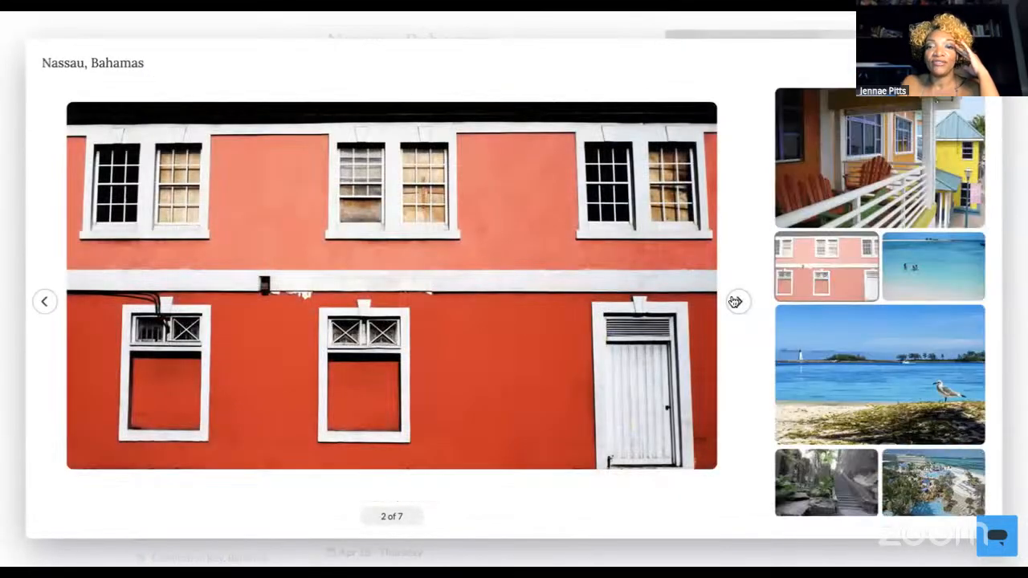
left_click(736, 302)
left_click(735, 301)
left_click(736, 301)
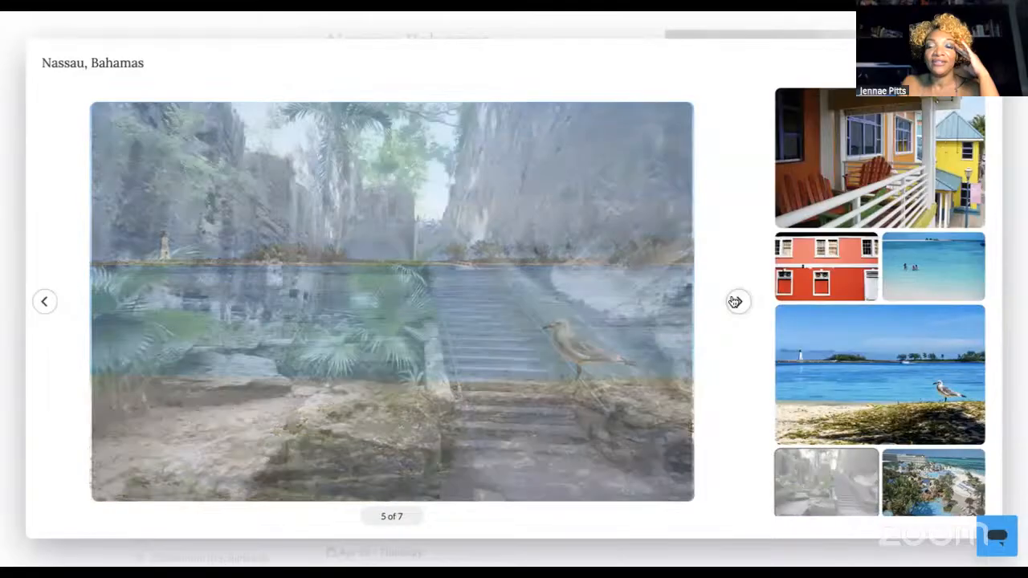
left_click(735, 301)
left_click(735, 302)
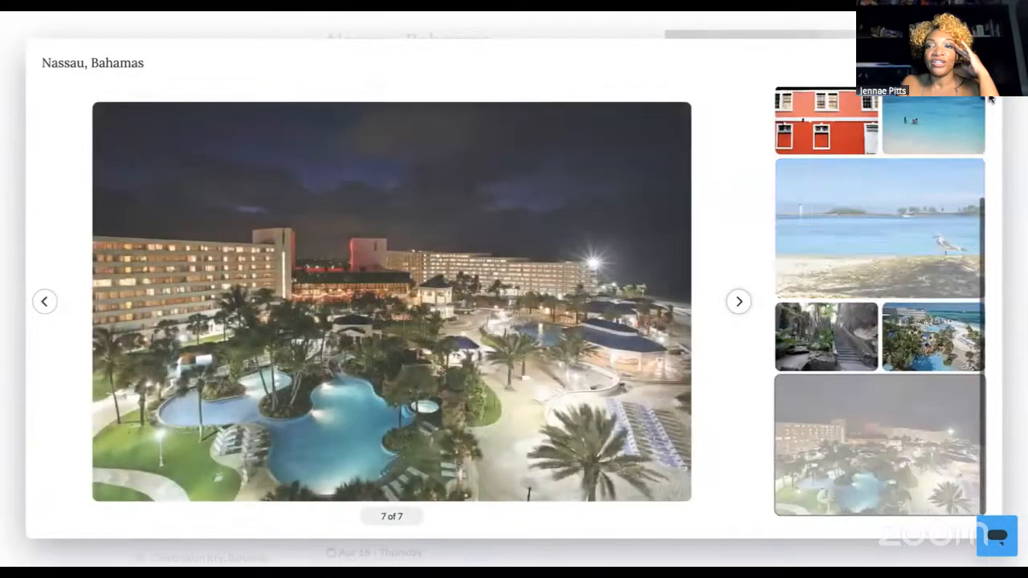
left_click(980, 62)
Review the remaining days: Bimini Island on April 16, at sea on April 17, and the April 18 return to Norfolk.
scroll(731, 390, "down", 5)
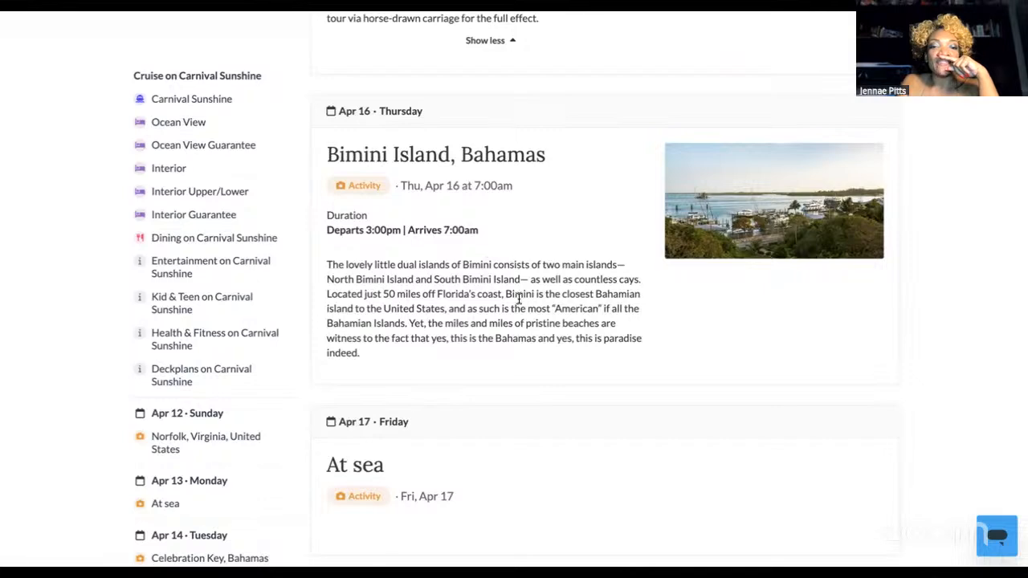
scroll(500, 371, "down", 5)
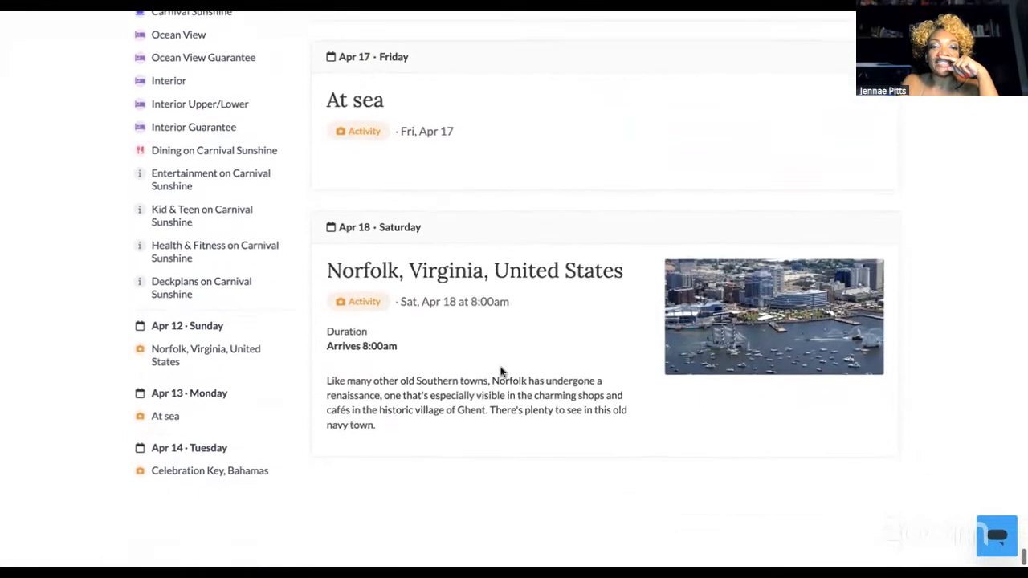
scroll(511, 375, "up", 2)
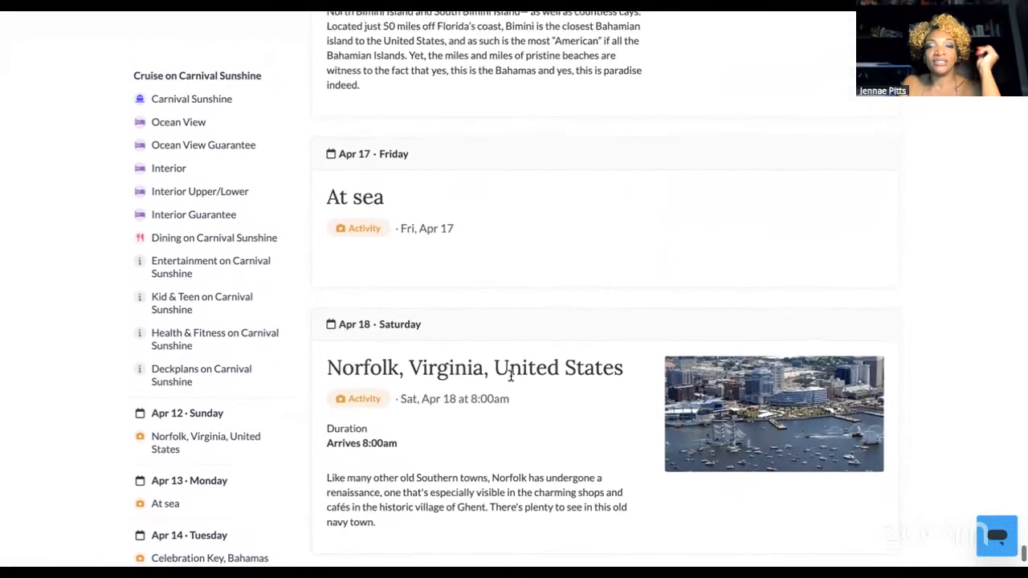
Return to the start of the itinerary and check the Mariner of the Seas cruise entry departing April 23, 2026.
scroll(511, 375, "up", 6)
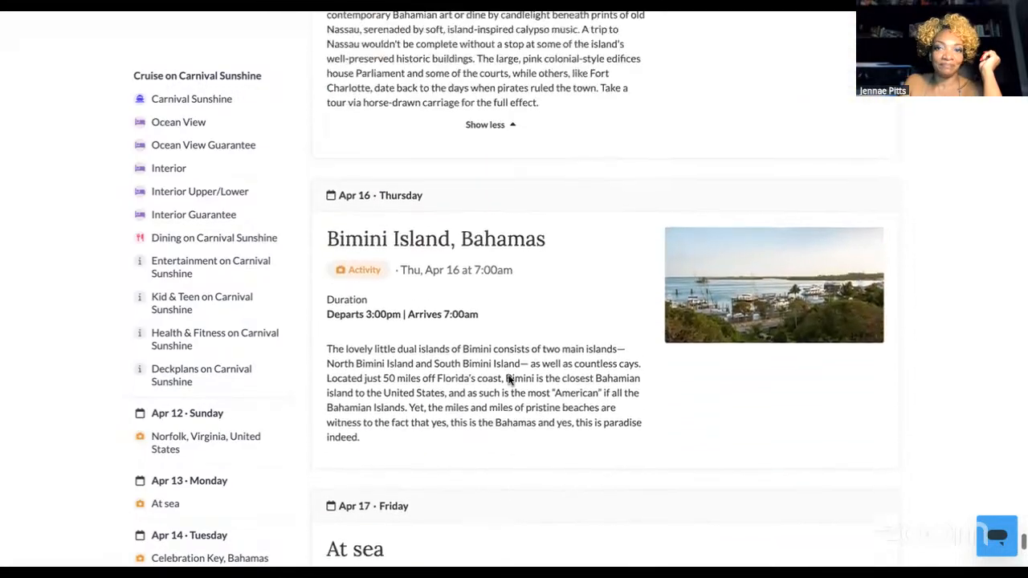
scroll(509, 375, "up", 20)
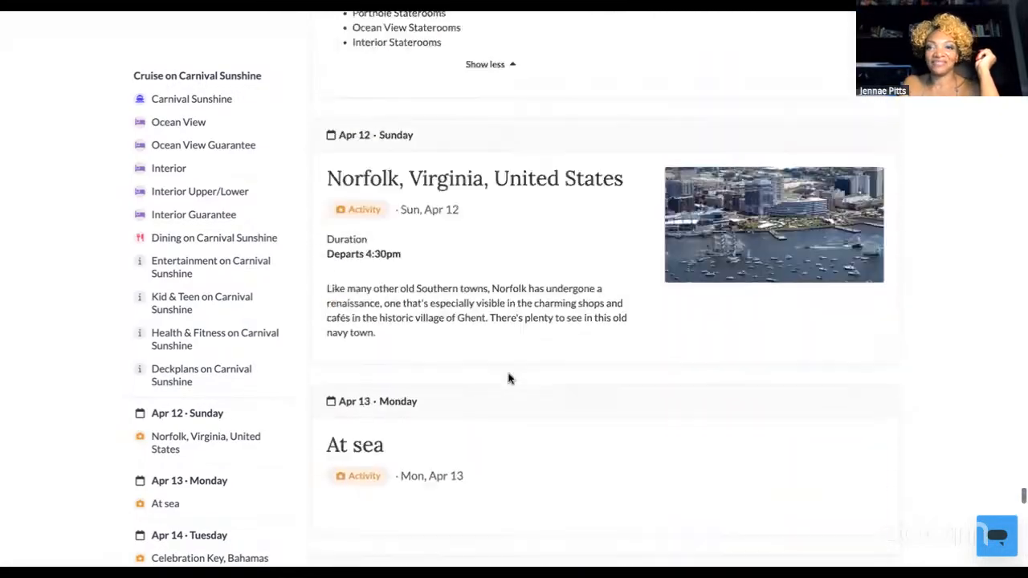
scroll(509, 378, "up", 9)
scroll(509, 382, "up", 15)
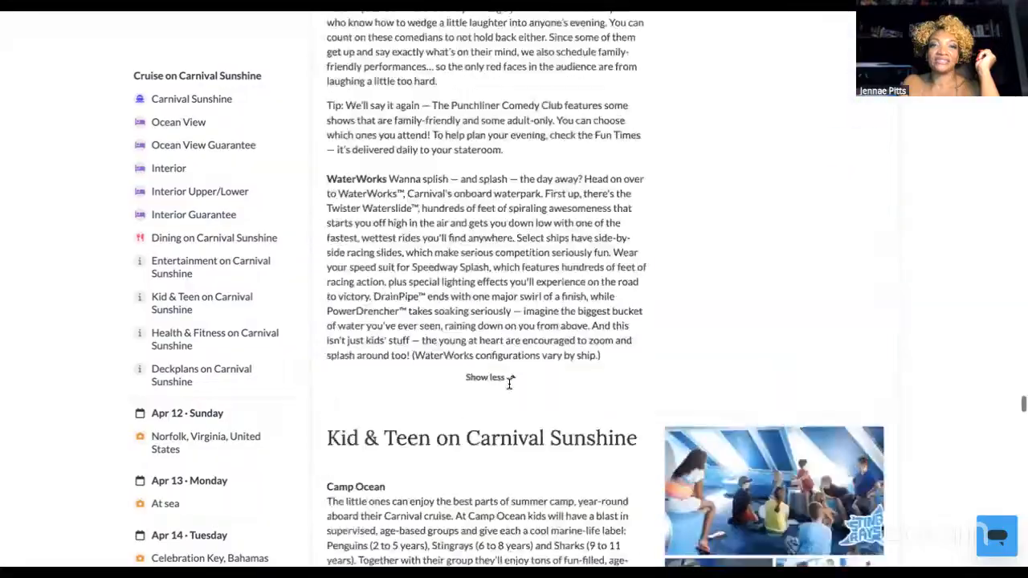
scroll(508, 391, "up", 15)
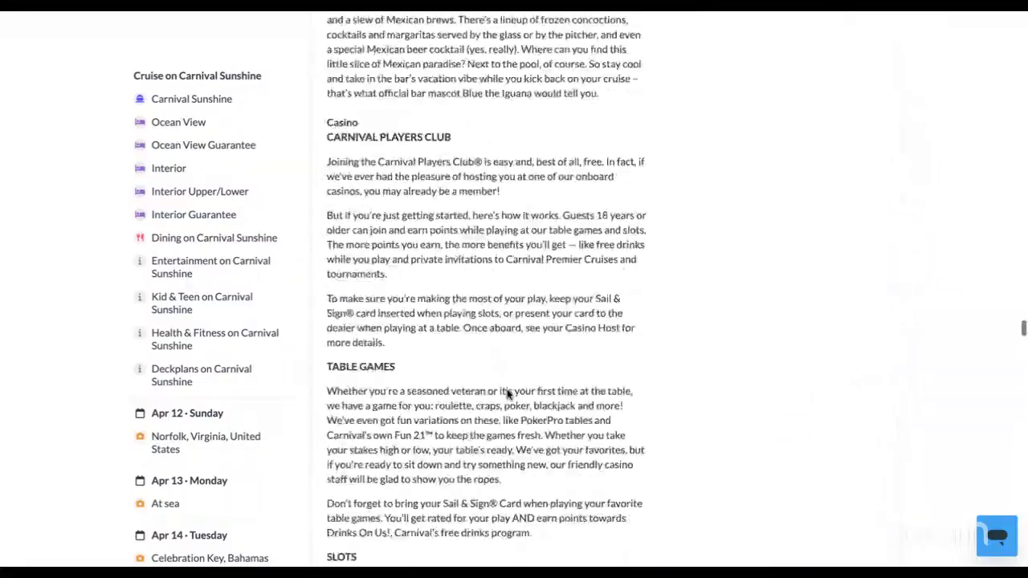
scroll(508, 394, "up", 20)
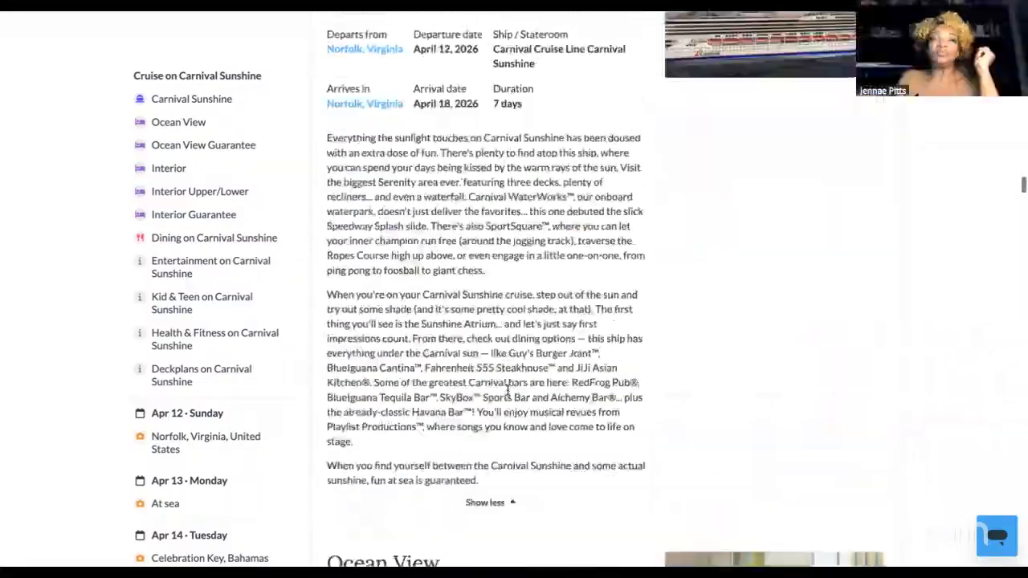
scroll(507, 425, "up", 20)
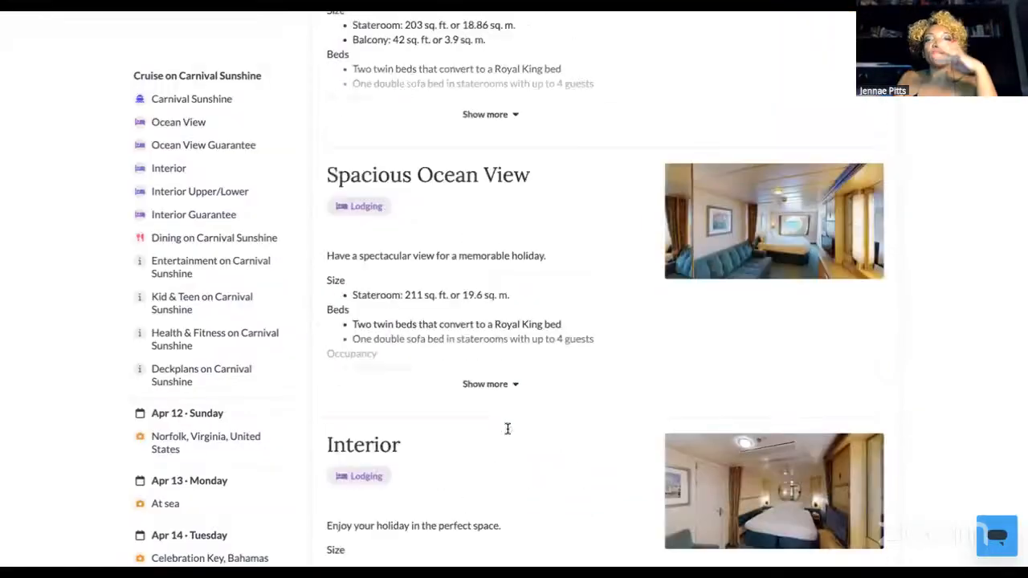
scroll(507, 450, "down", 1)
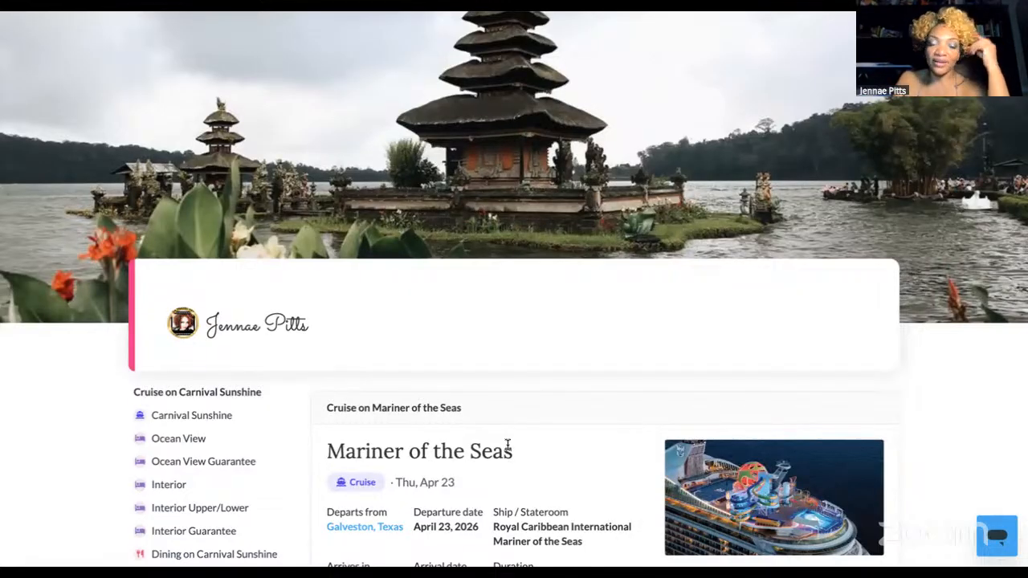
scroll(506, 474, "down", 3)
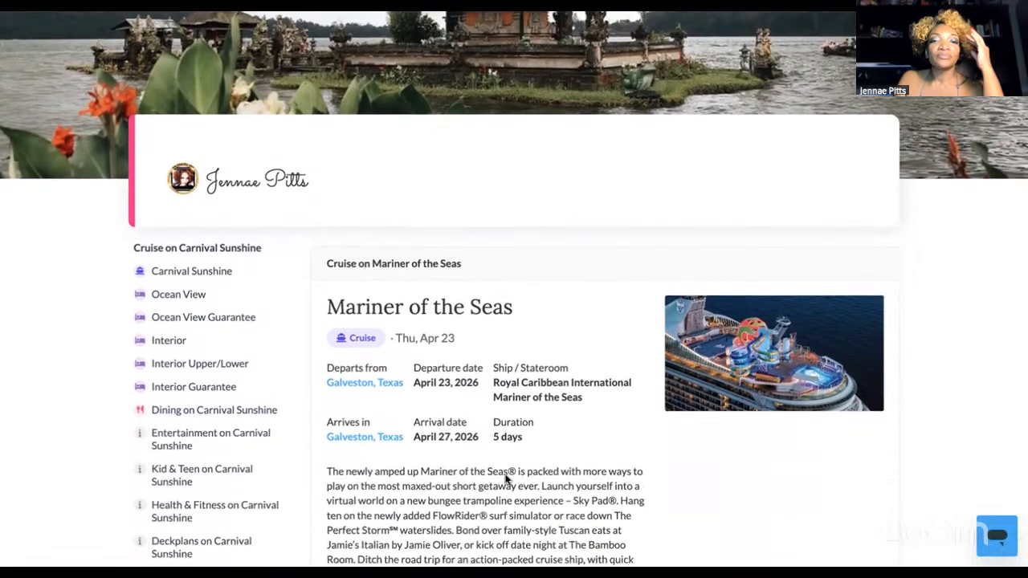
scroll(506, 474, "up", 3)
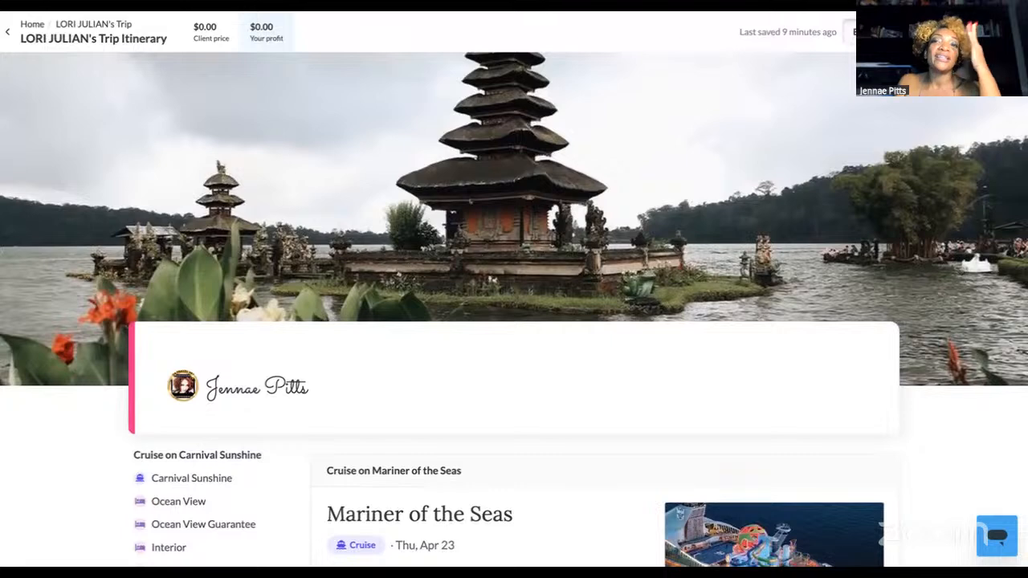
Leave the client preview and return to editing the itinerary, keeping the intro text empty.
left_click(864, 32)
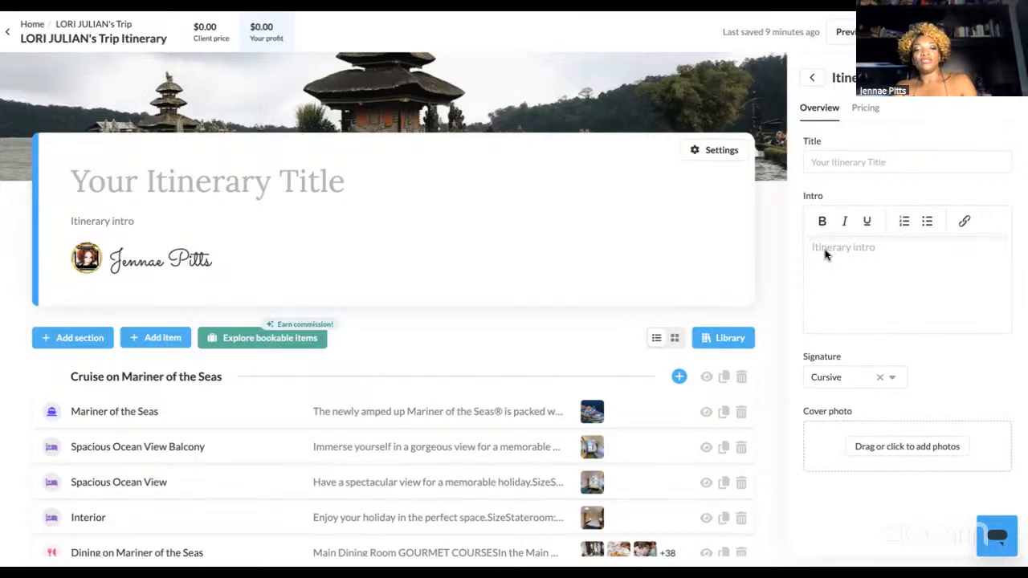
type("W")
key("BackSpace")
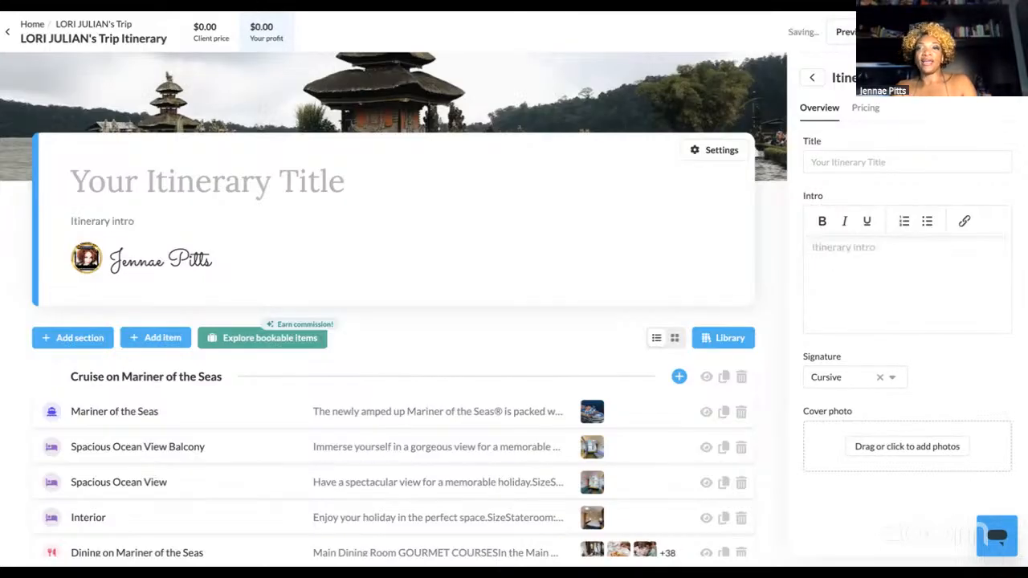
Search Google for chatgpt in a new browser tab and open the OpenAI website from the results.
key("ctrl+t")
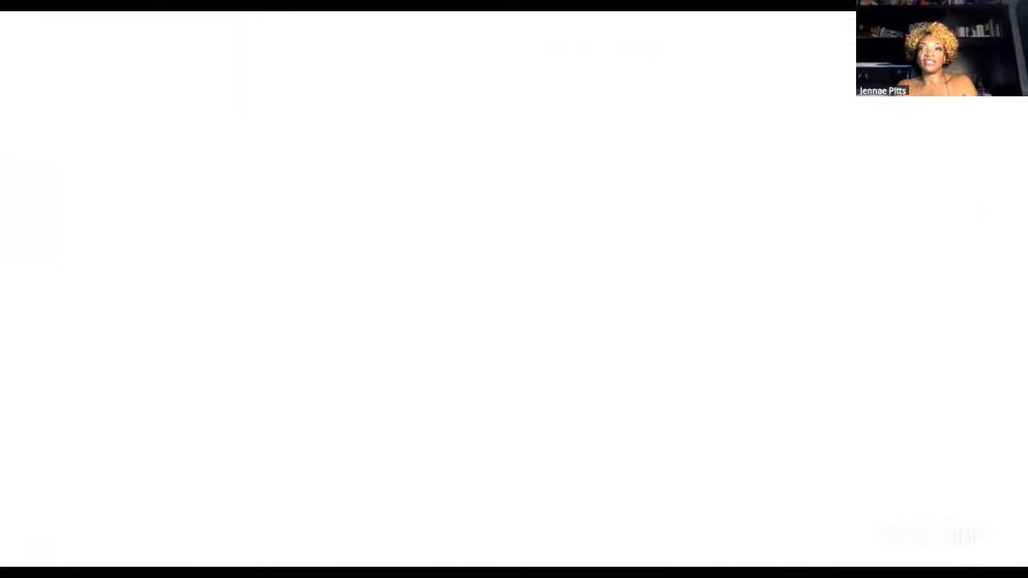
left_click(405, 224)
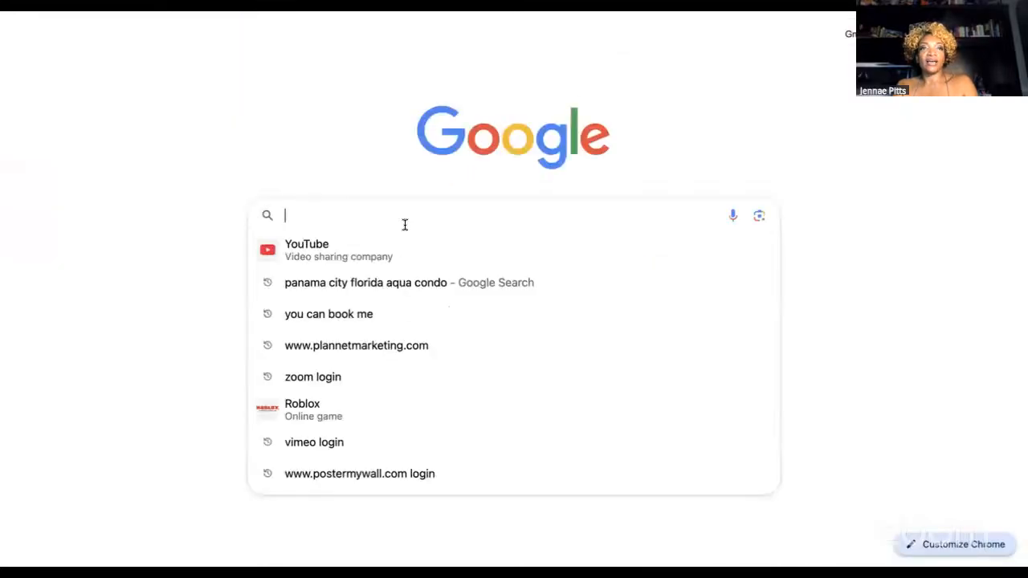
type("CHAT")
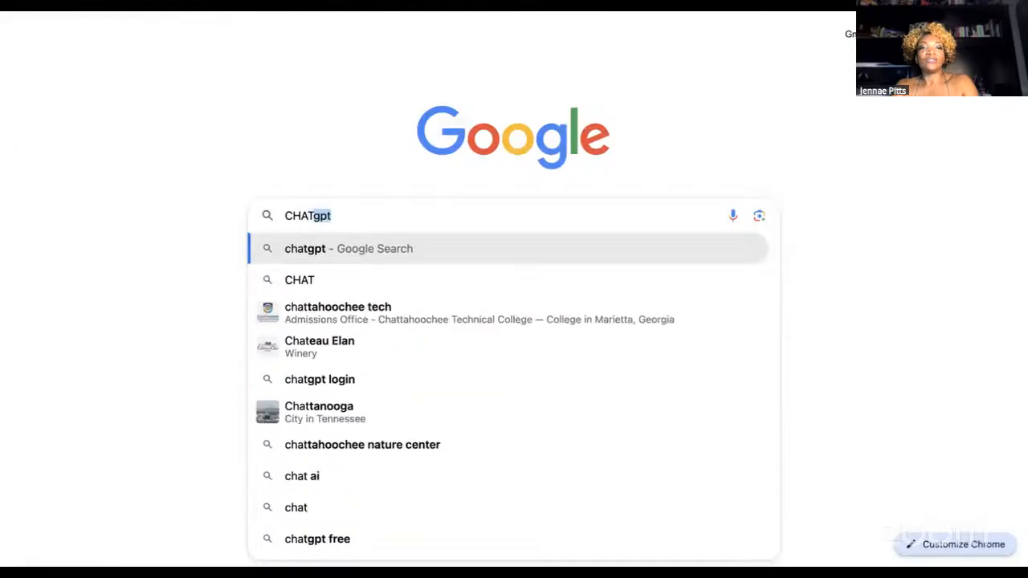
left_click(345, 249)
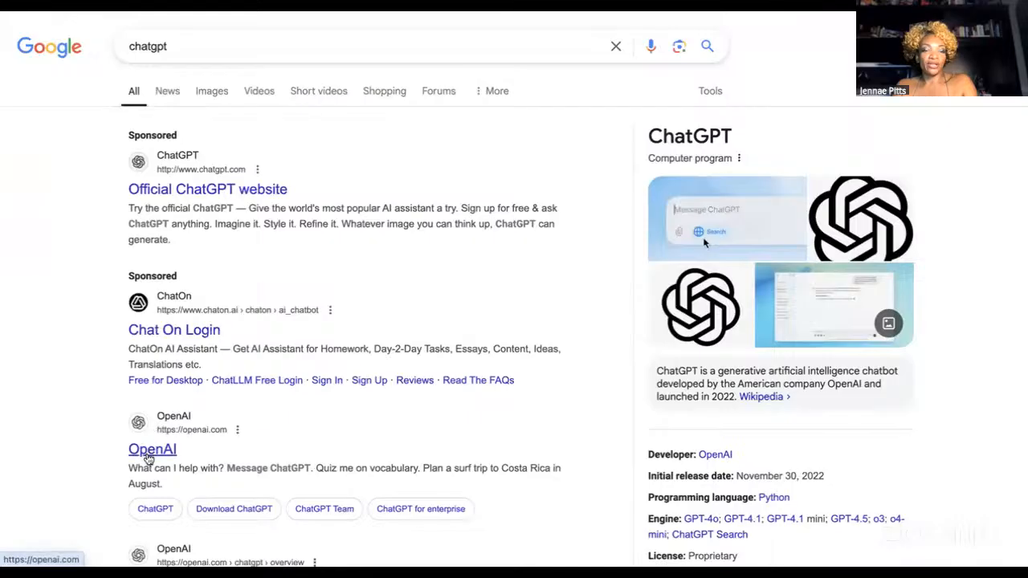
left_click(148, 458)
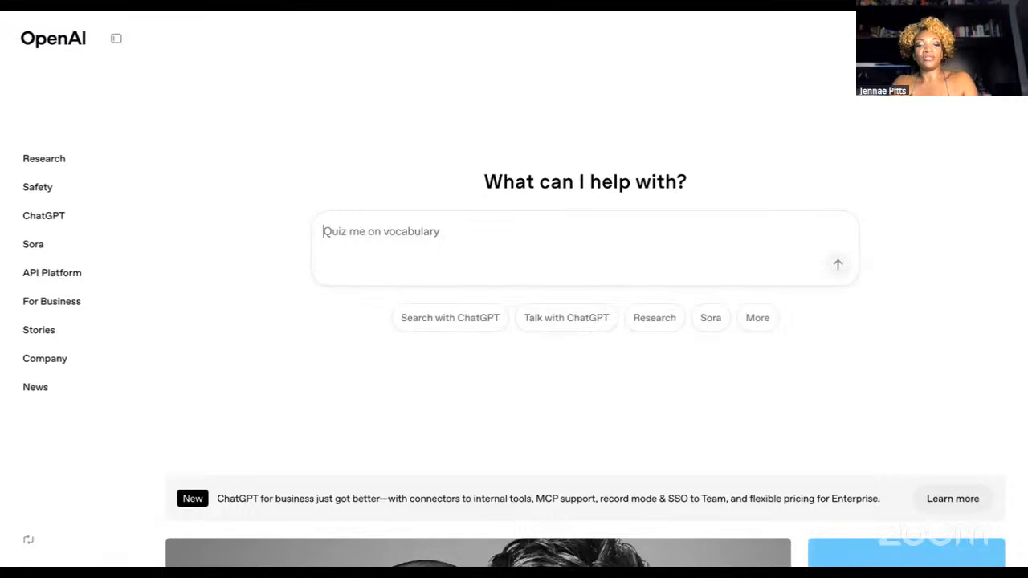
Begin the ChatGPT prompt with "Write verbaige for the".
type("WRITE")
key("BackSpace")
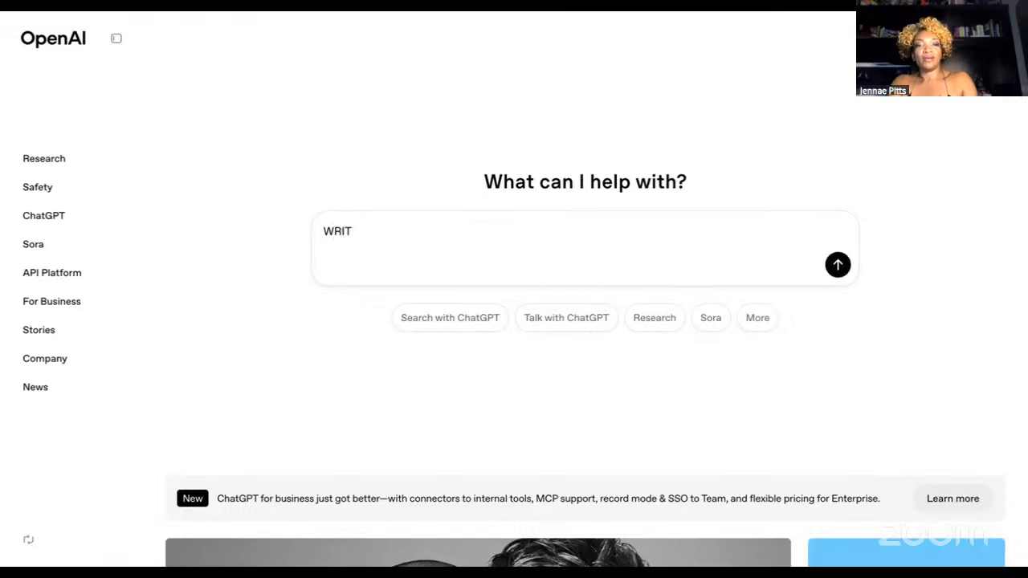
key("BackSpace")
type("ro")
key("BackSpace")
type("ite ")
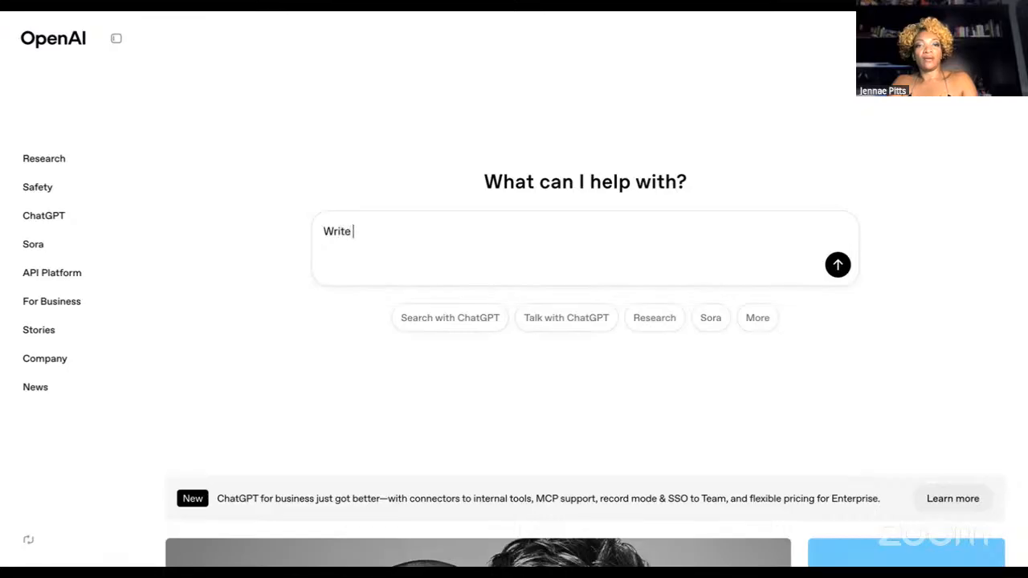
type("verbaige for th")
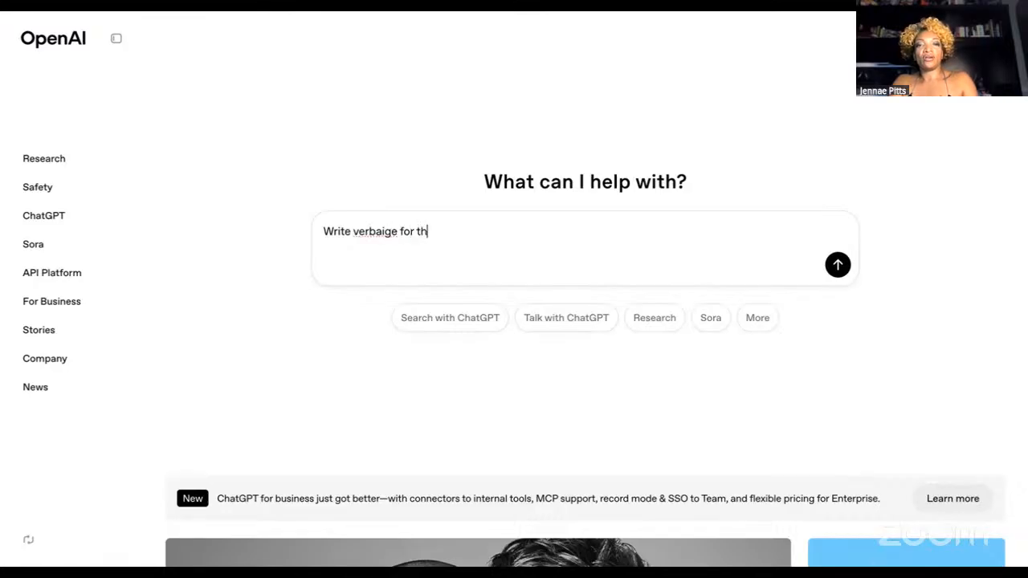
type("e")
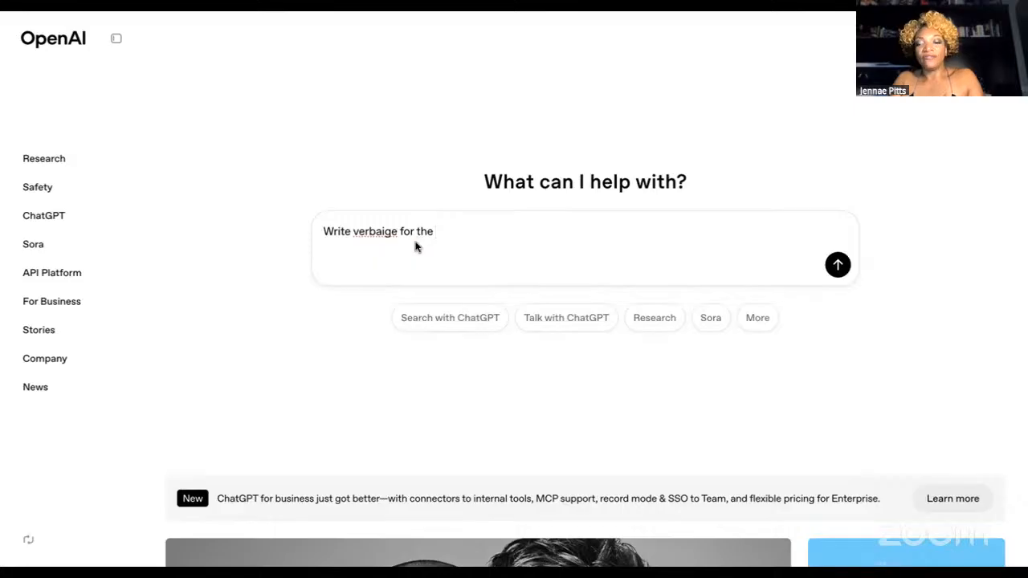
Replace "the" in the prompt with "a friends and family cruise", so it reads "Write verbaige for a friends and family cruise".
key("BackSpace")
key("BackSpace")
key("BackSpace")
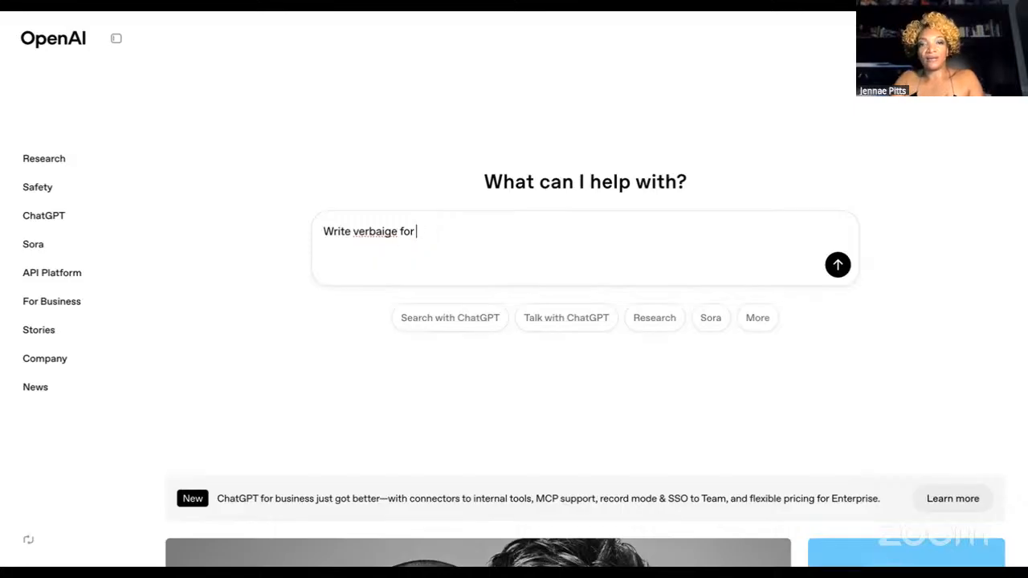
type("a friend")
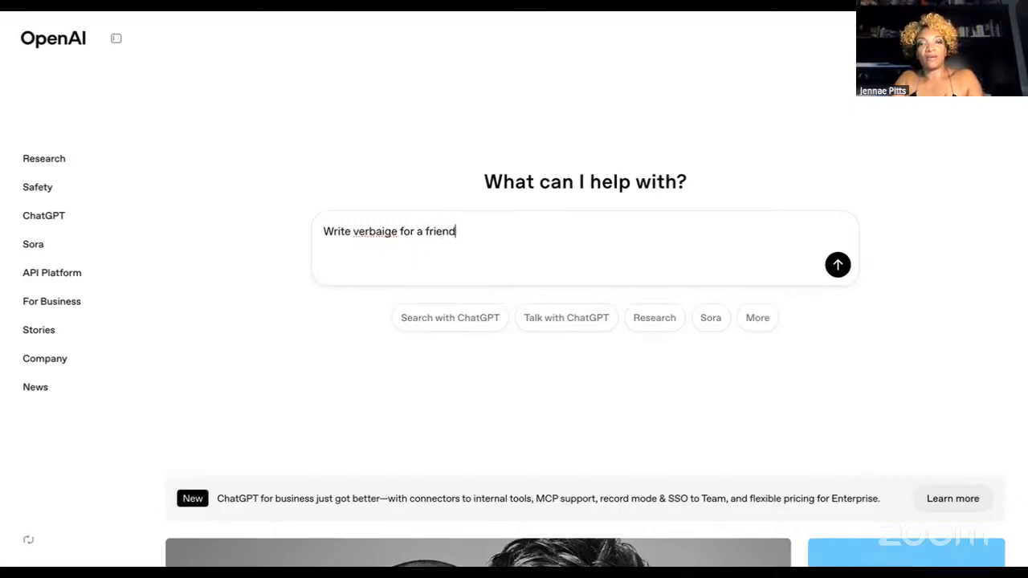
type("s and fmai")
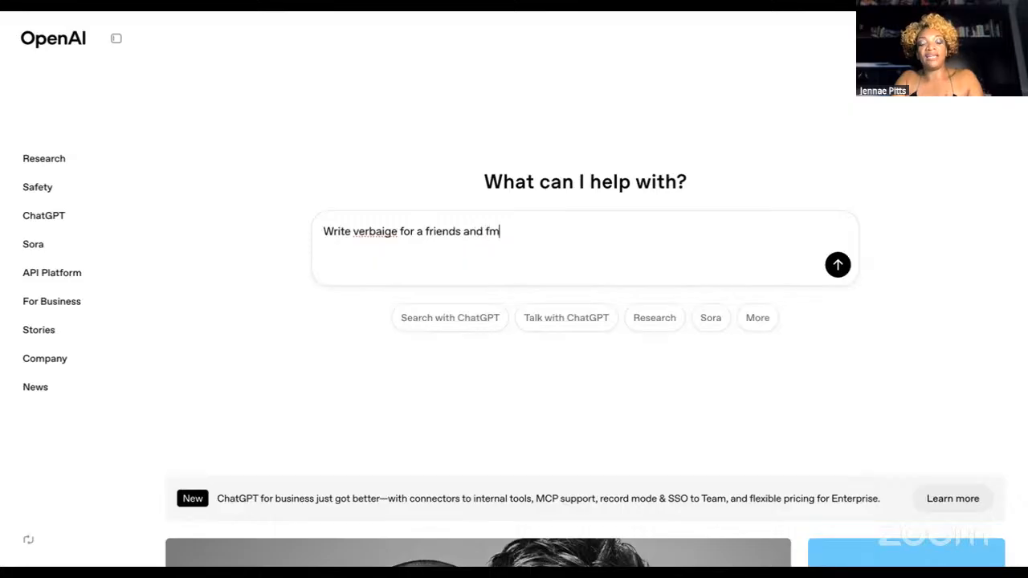
key("BackSpace")
key("BackSpace")
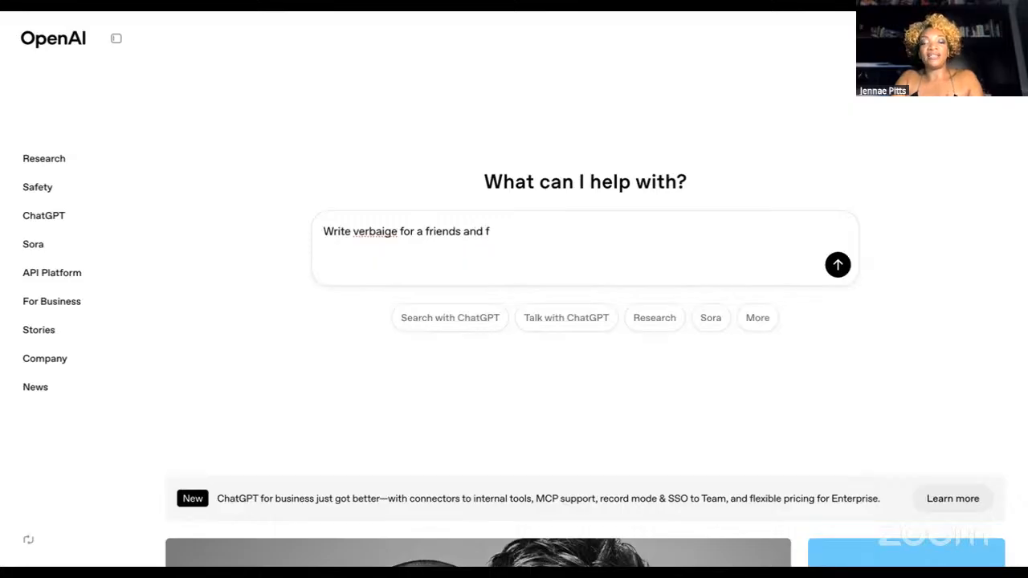
type("amily c")
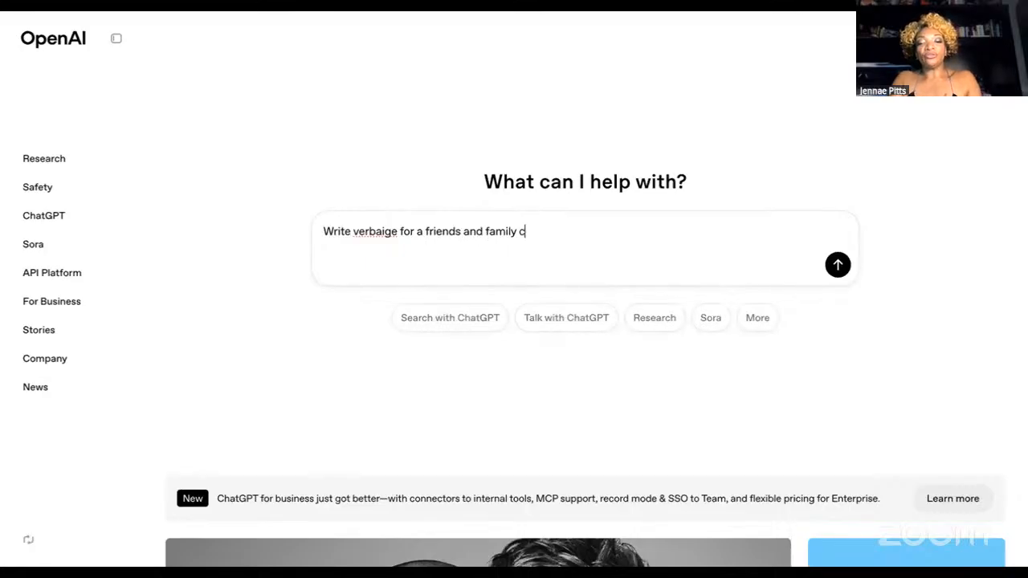
type("ruise")
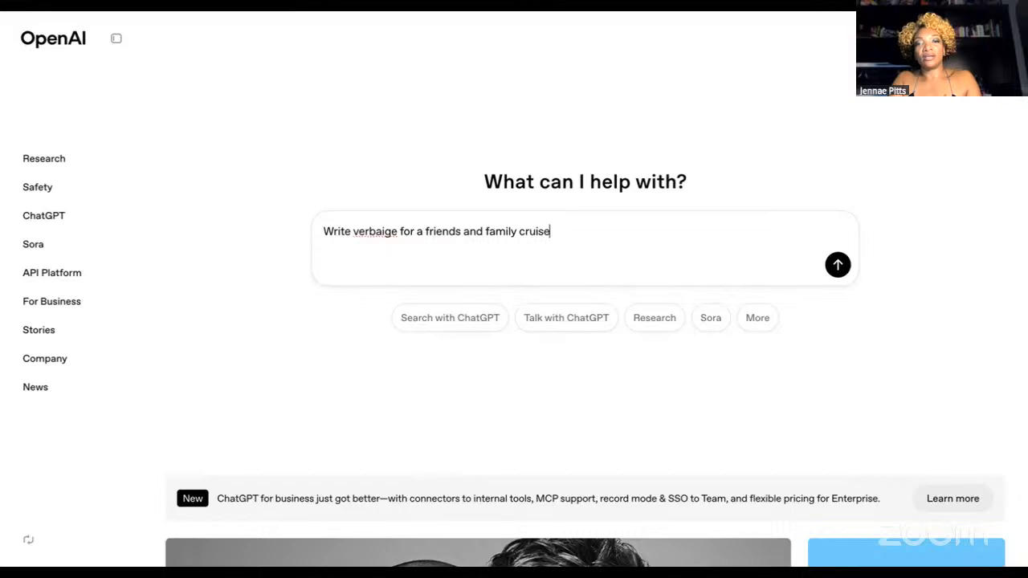
Add the cruise dates "April 12,2026-April 18, 2026" to the prompt about the friends and family cruise.
type(" April")
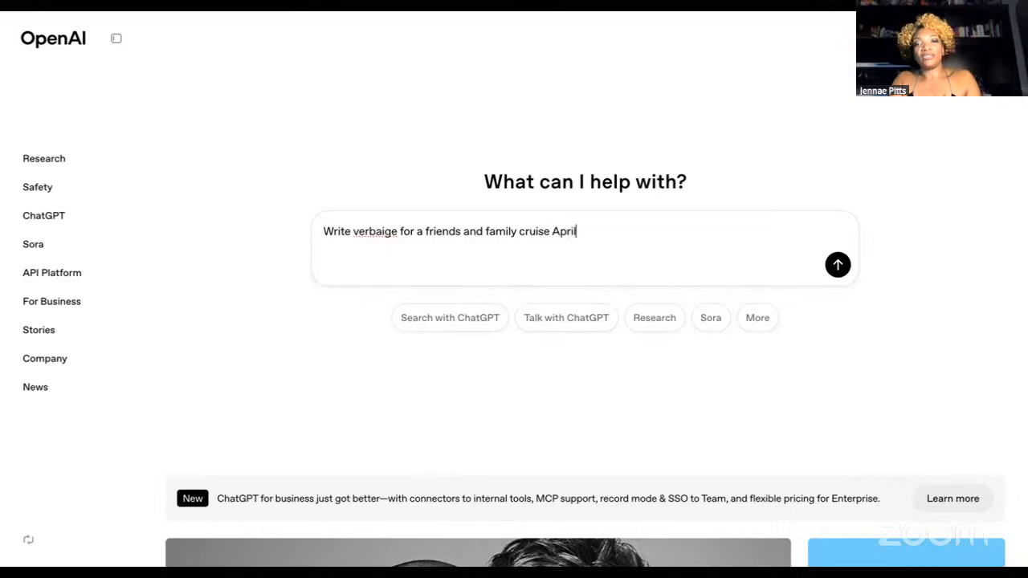
type(" 2")
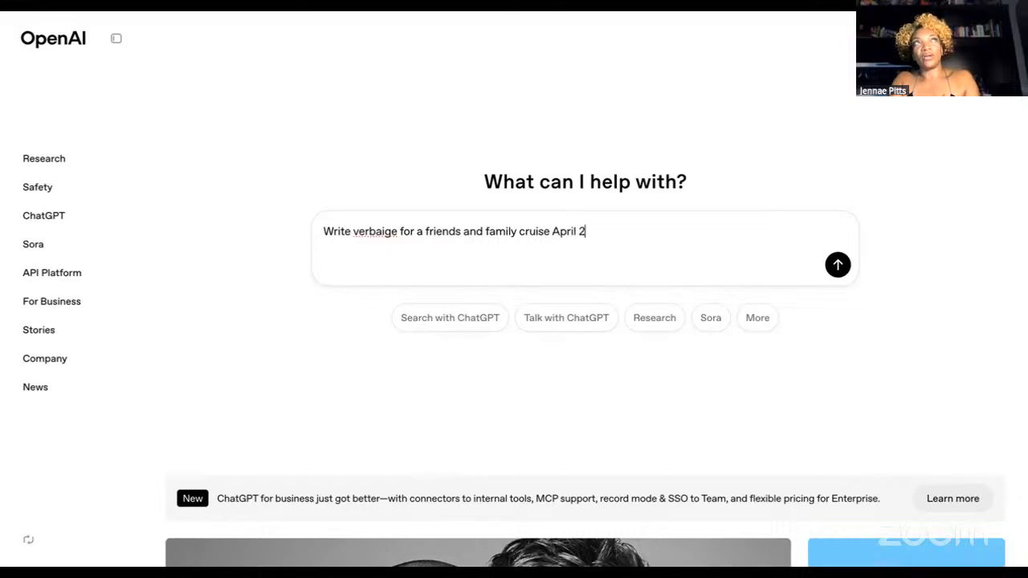
key("BackSpace")
type("12,")
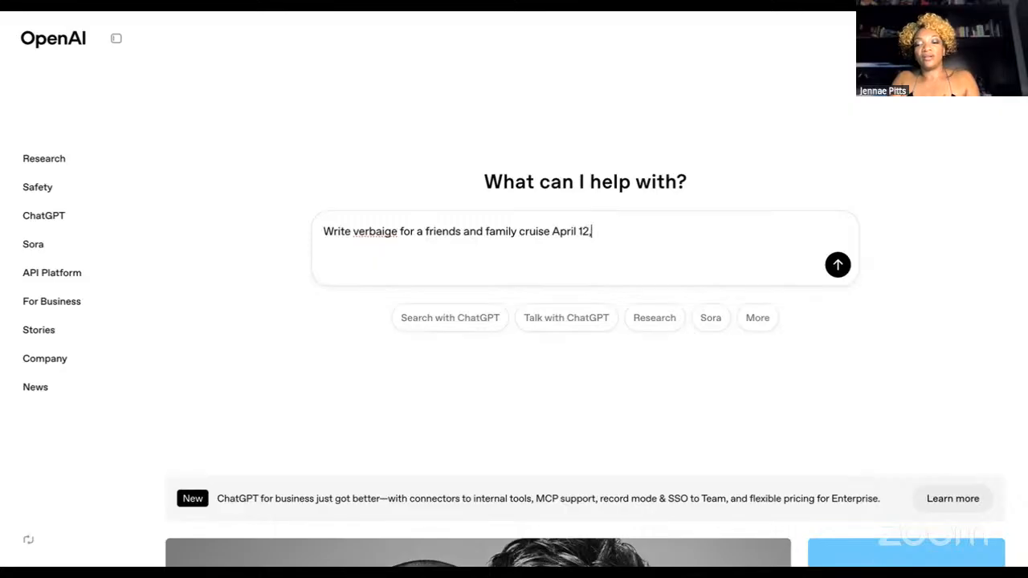
type("202")
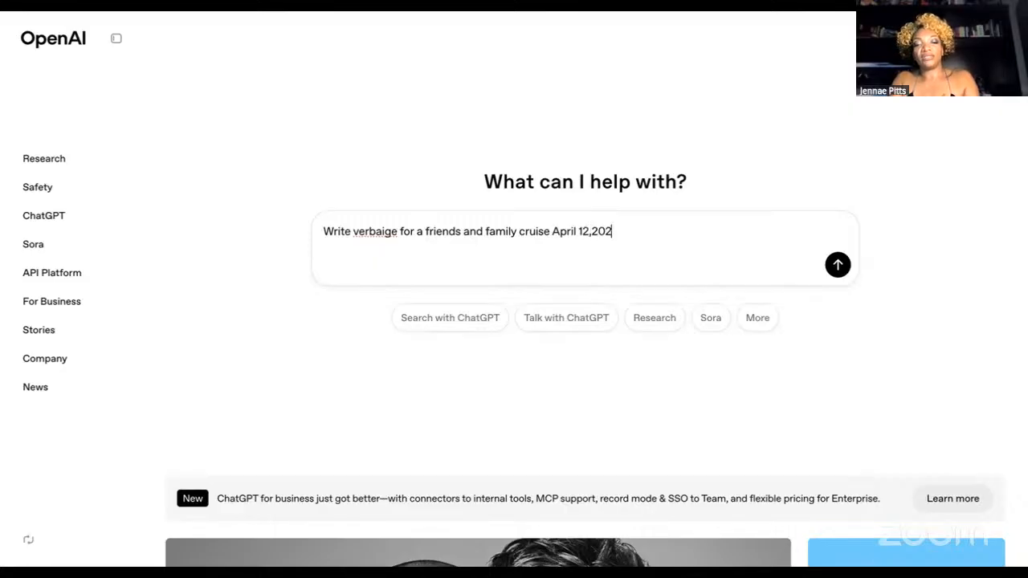
type("6")
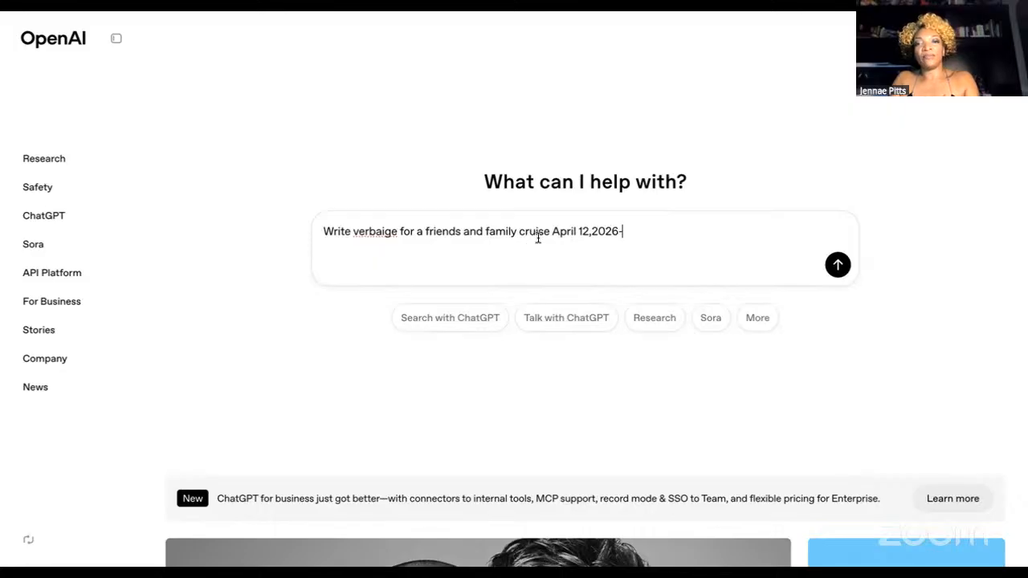
type("-Apri")
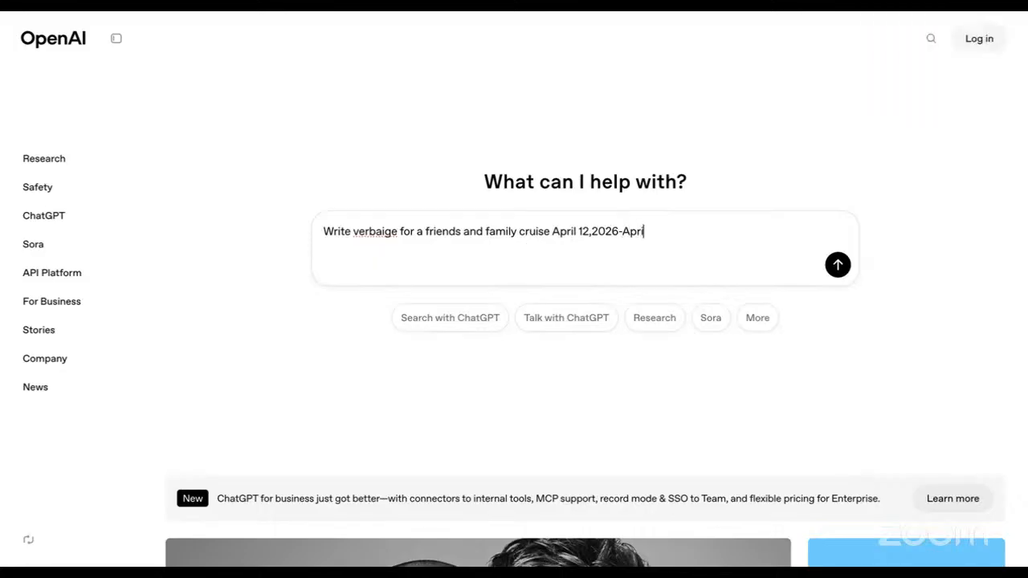
type("l 18, 202")
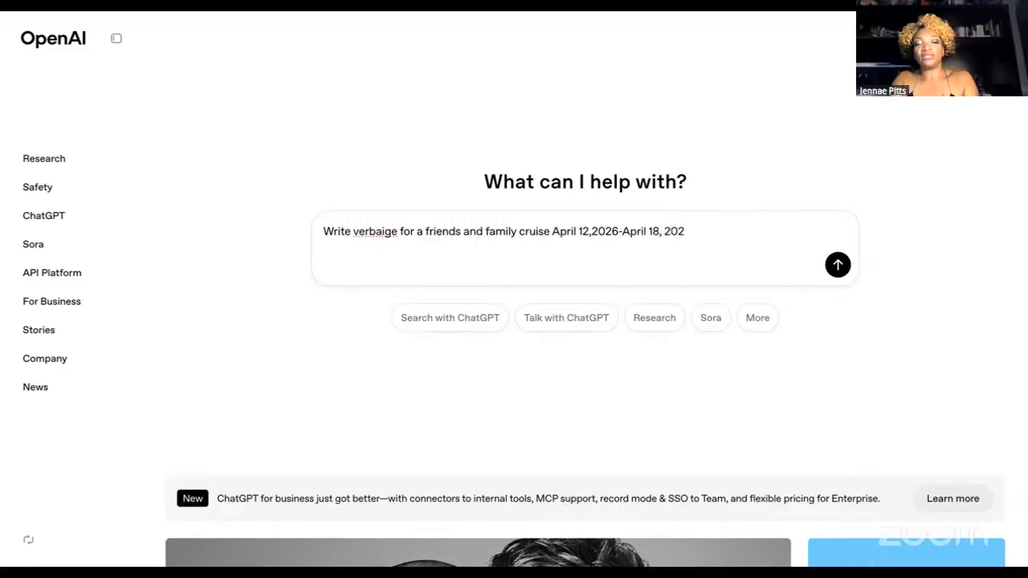
type("6")
Complete the prompt with "on Carnival Sunshine departing out of Newark" and submit it.
type(" as")
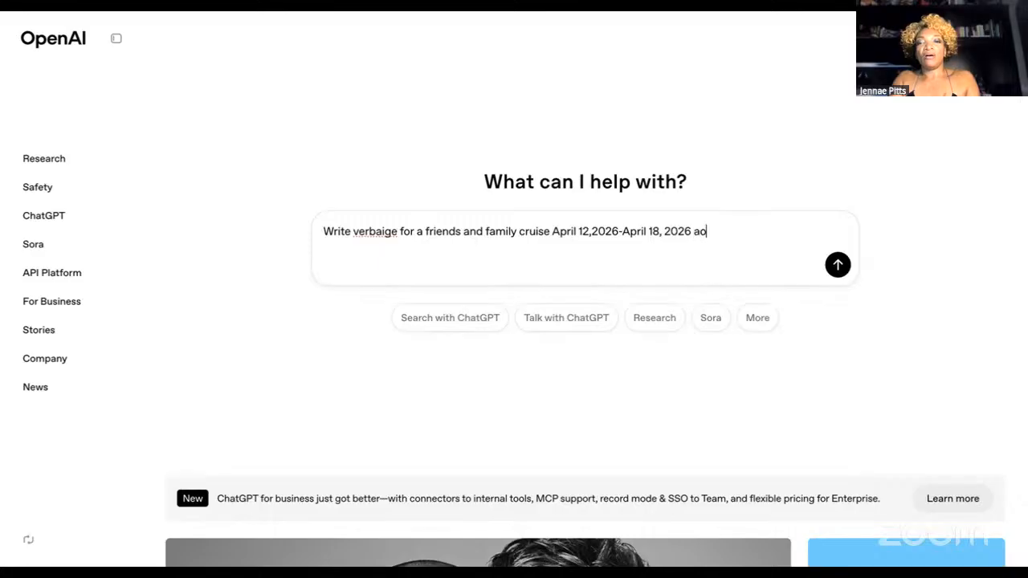
key("BackSpace")
key("BackSpace")
type("on Car")
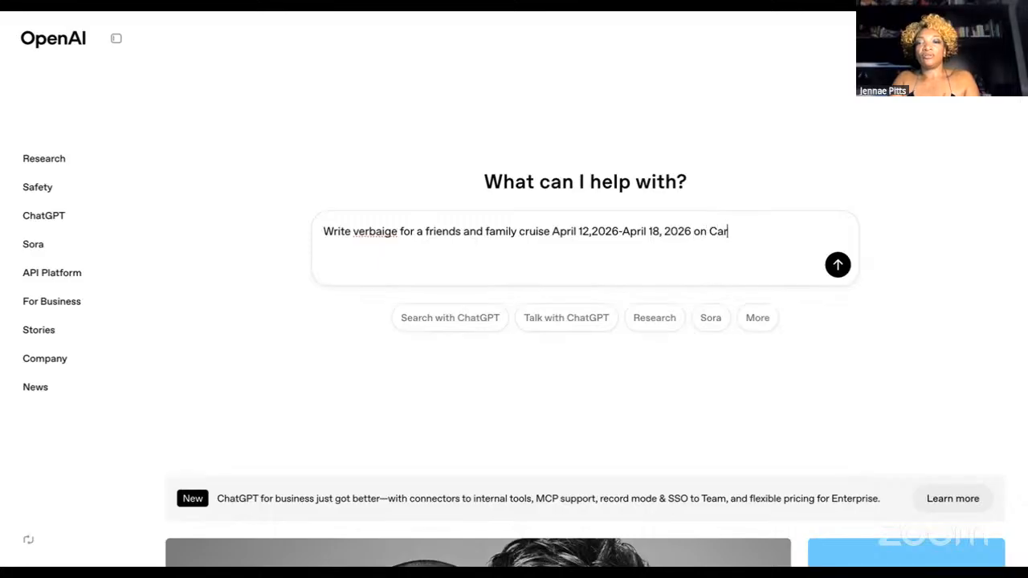
type("nival Su")
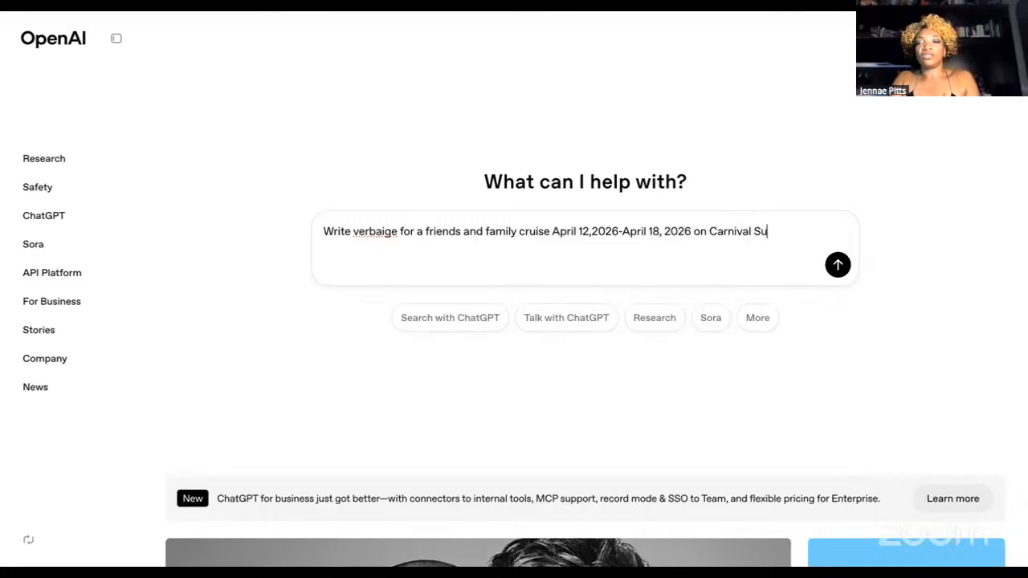
type("nshine departi")
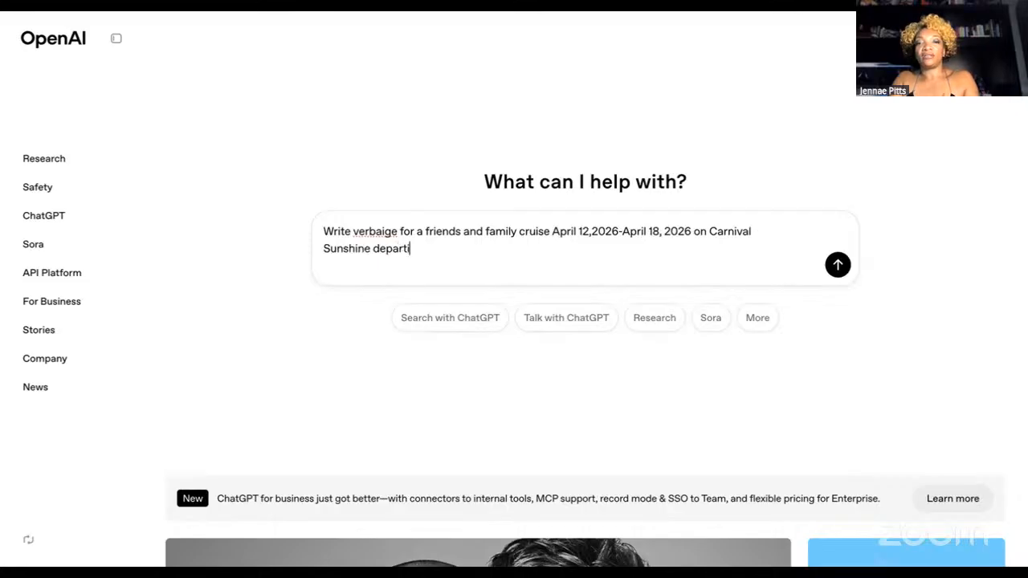
type("ng out o")
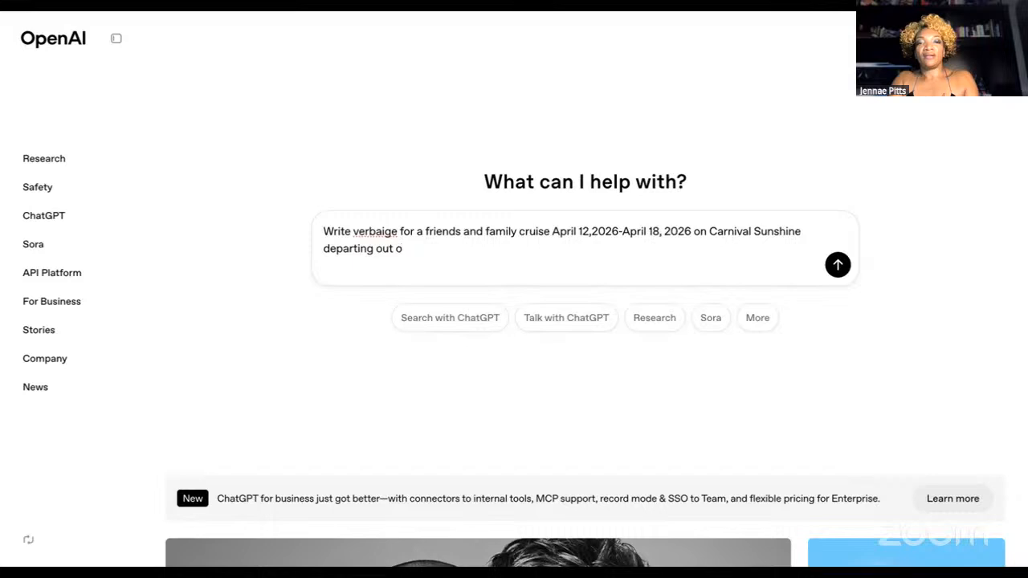
type("f New")
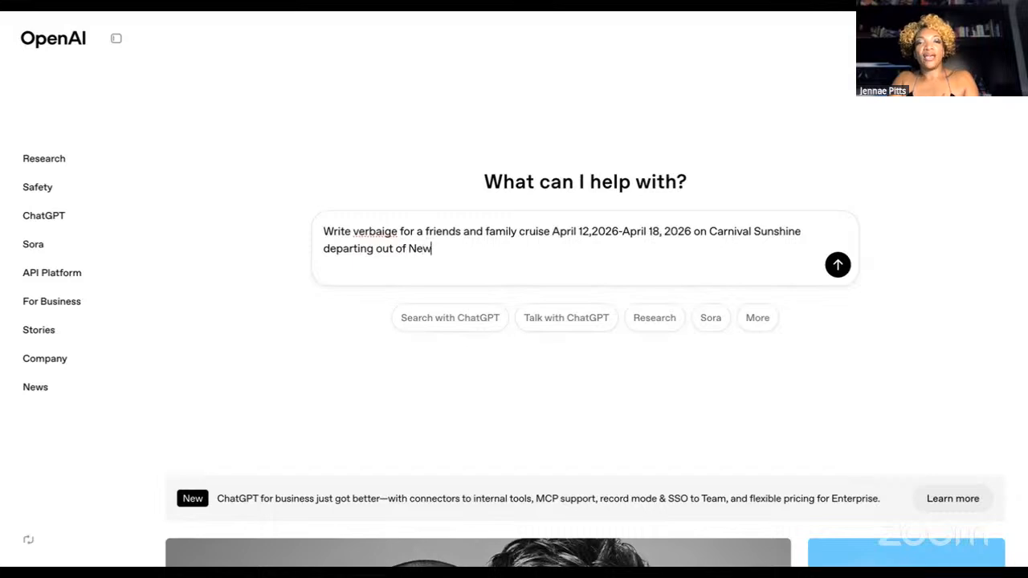
type("ark")
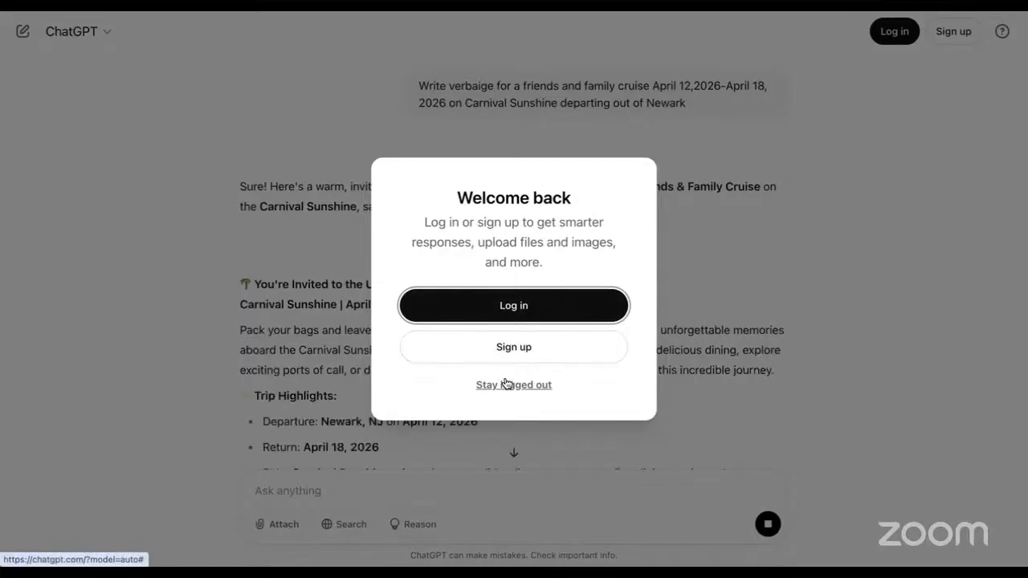
Log in to ChatGPT with the first listed Google account and bring up the signed-in chat page.
left_click(519, 311)
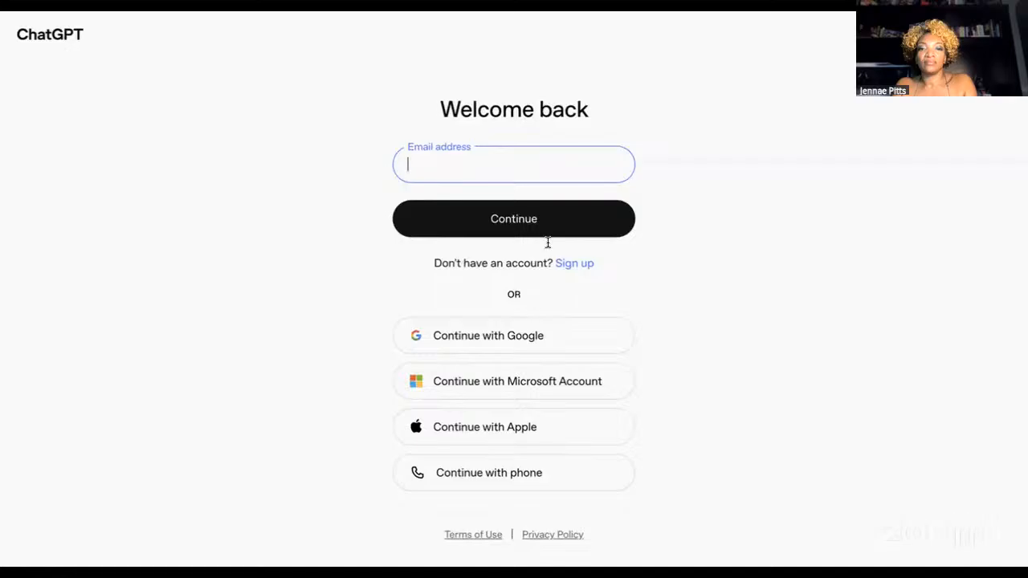
left_click(510, 337)
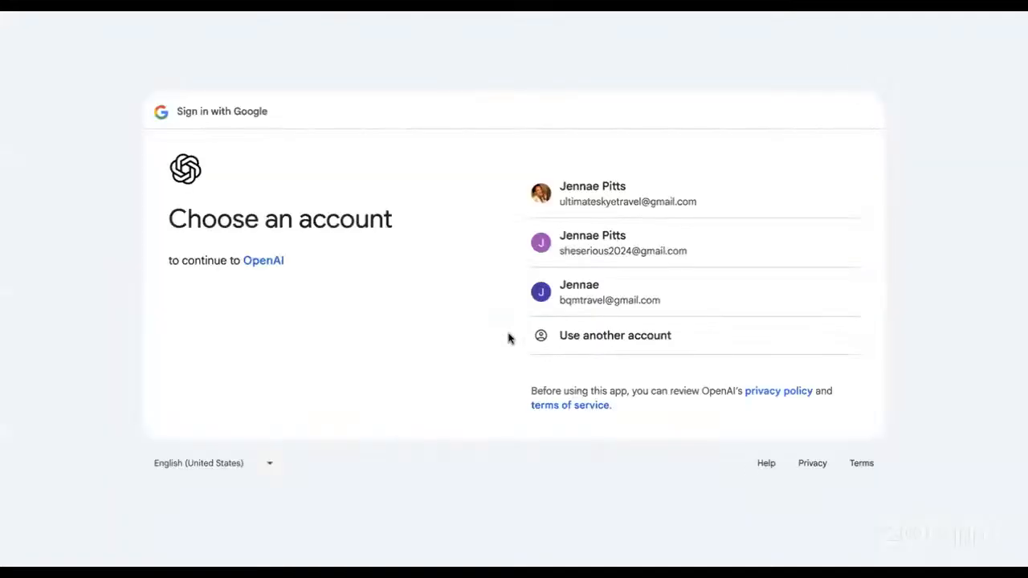
left_click(623, 201)
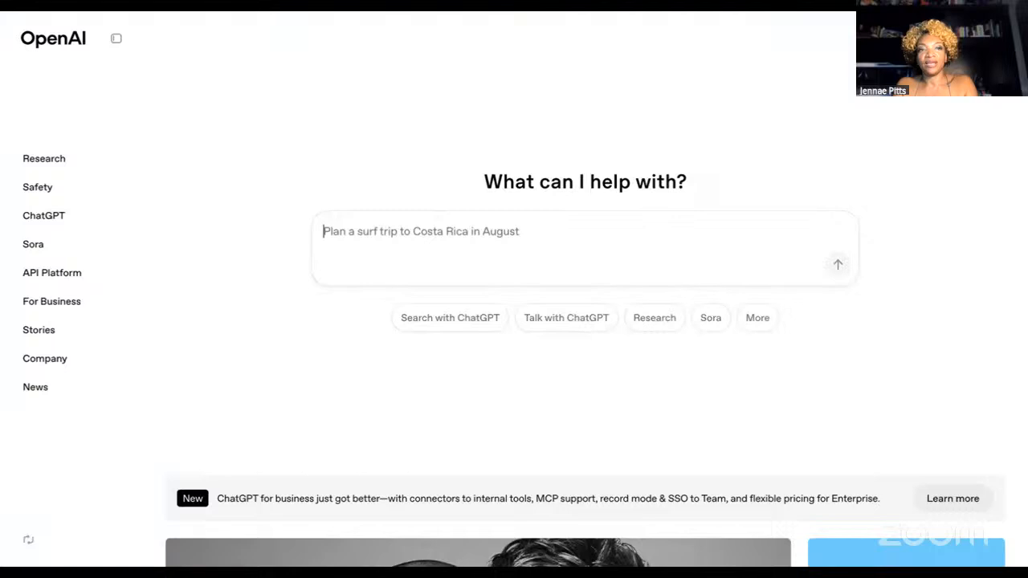
key("ctrl+Tab")
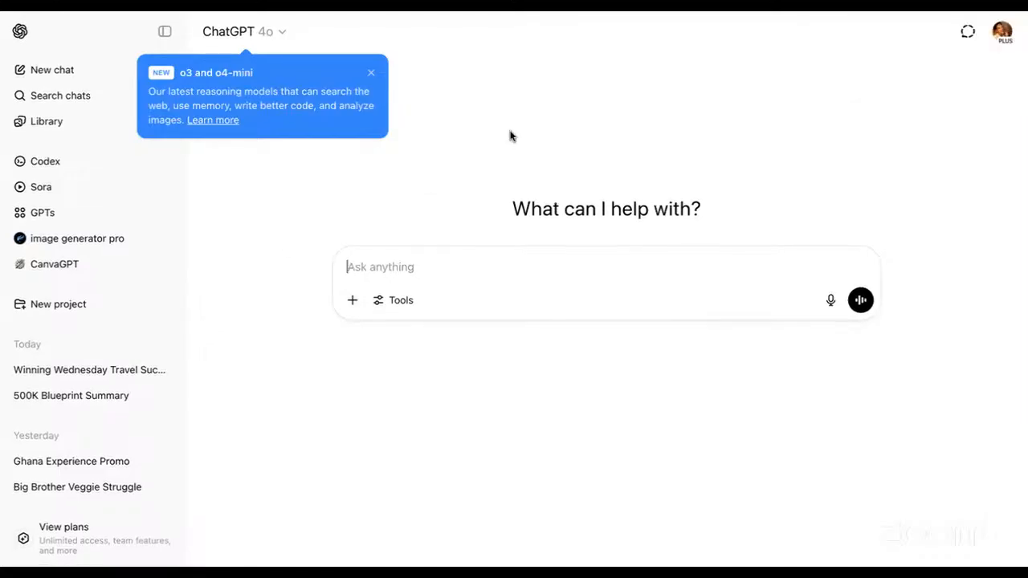
left_click(635, 12)
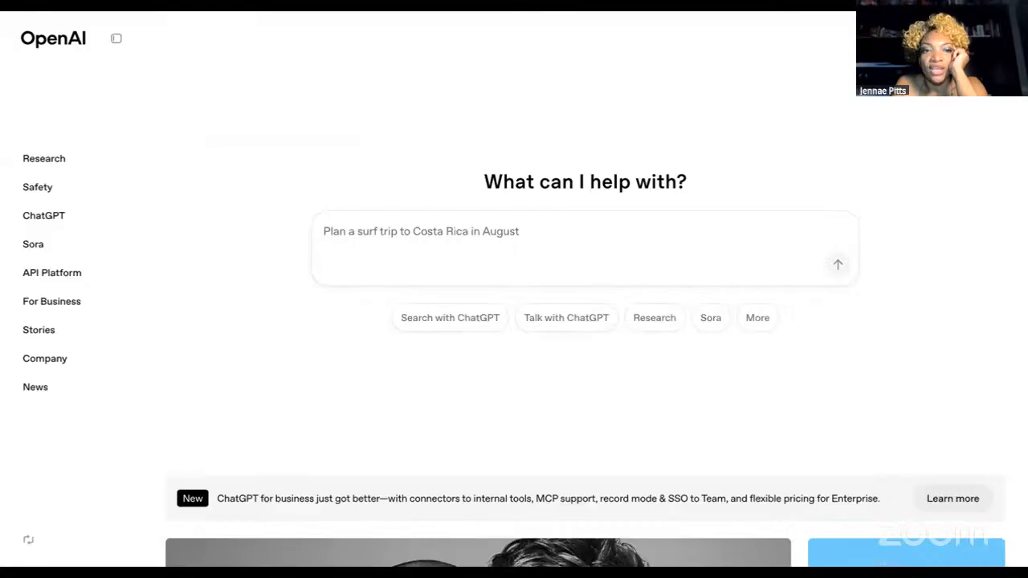
scroll(315, 348, "down", 2)
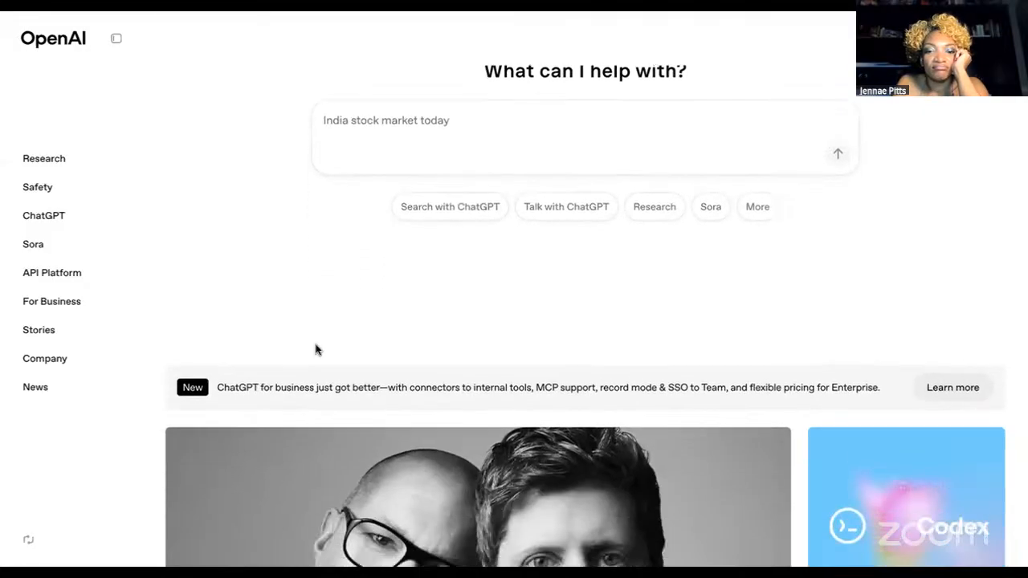
scroll(315, 348, "up", 2)
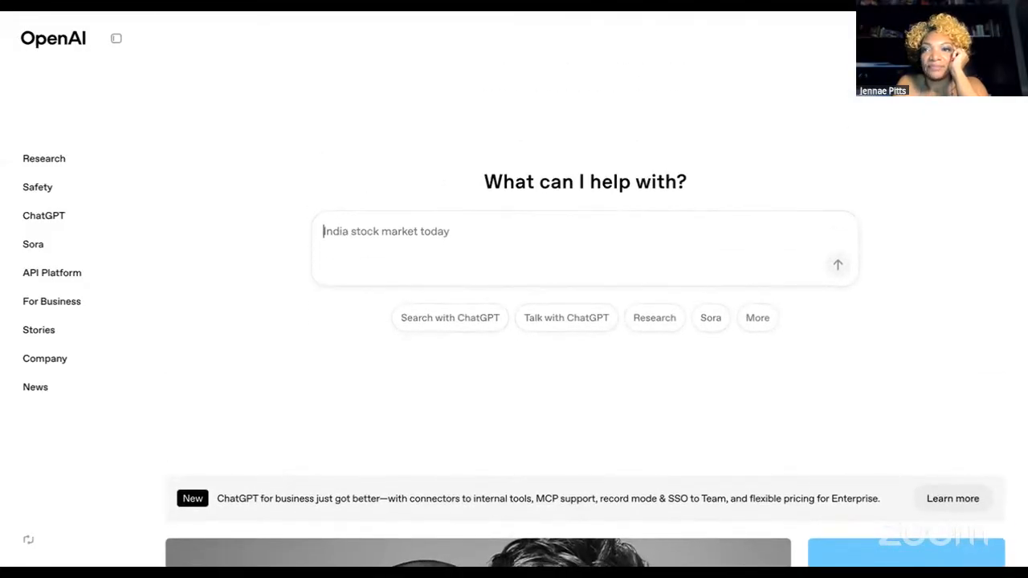
left_click(530, 7)
Begin a new chat prompt with the text "Write verbaige for family and friends cruise".
left_click(399, 266)
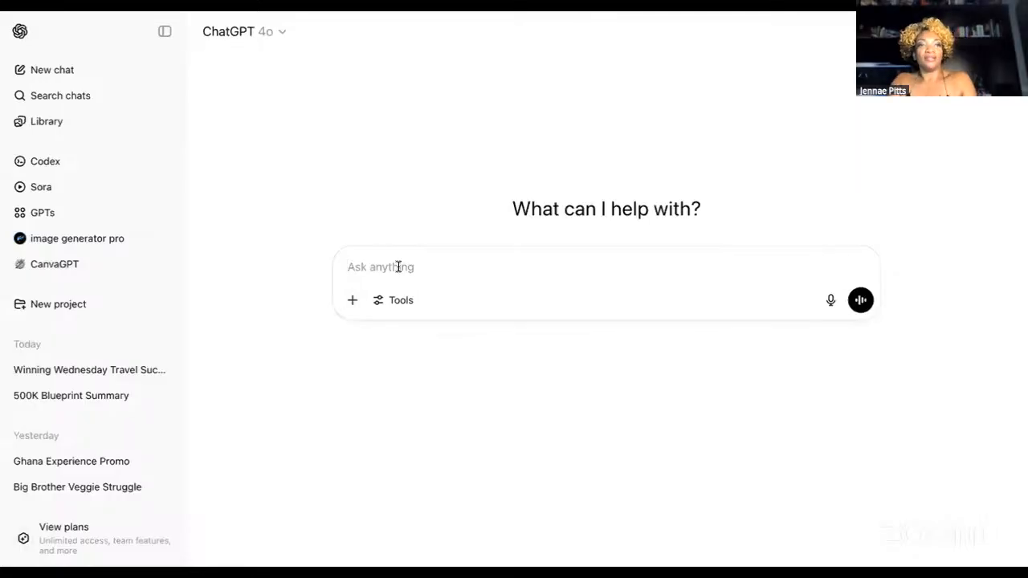
type("Wrtie")
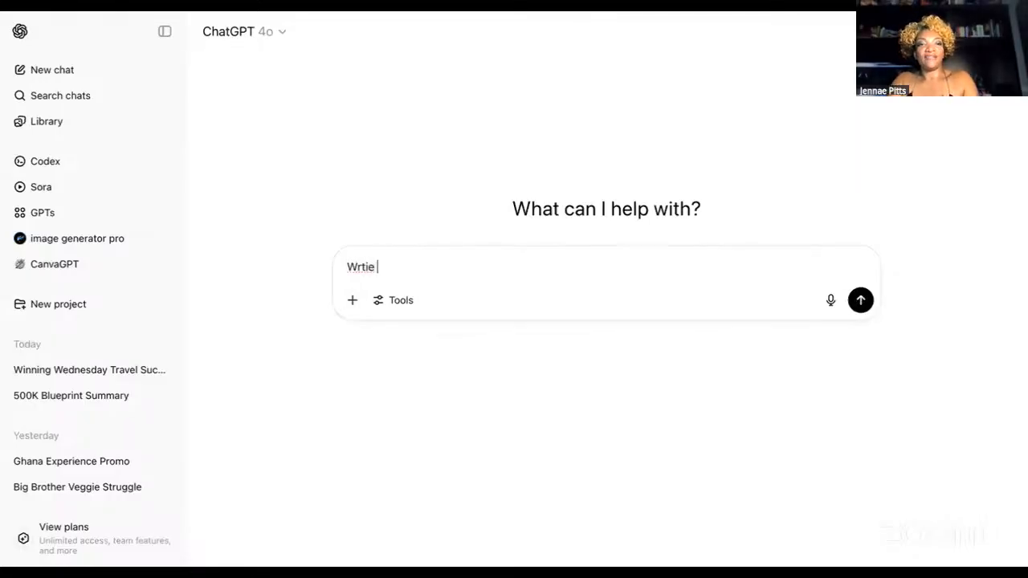
key("BackSpace")
key("BackSpace")
key("BackSpace")
key("BackSpace")
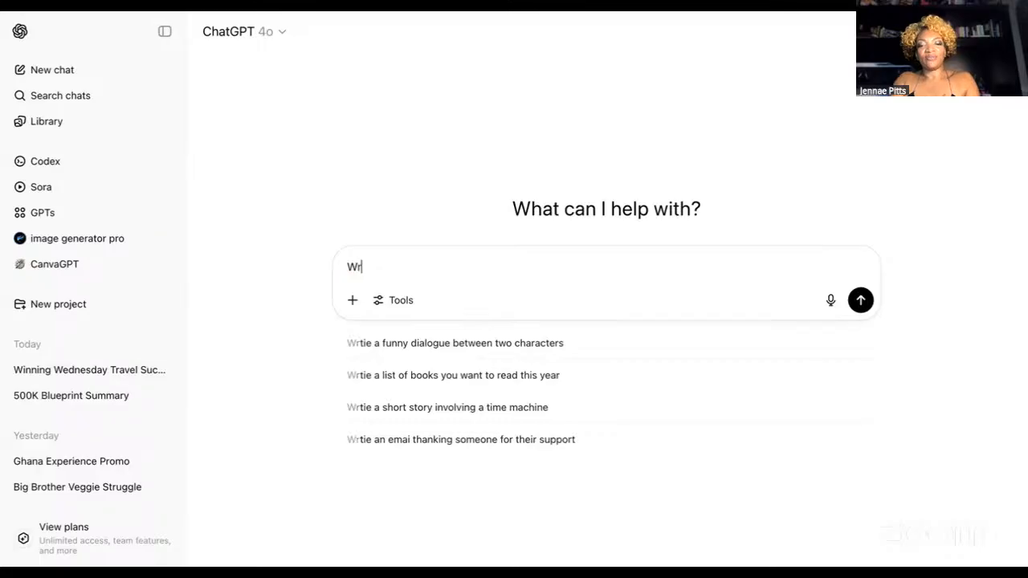
type("ite ge")
key("BackSpace")
key("BackSpace")
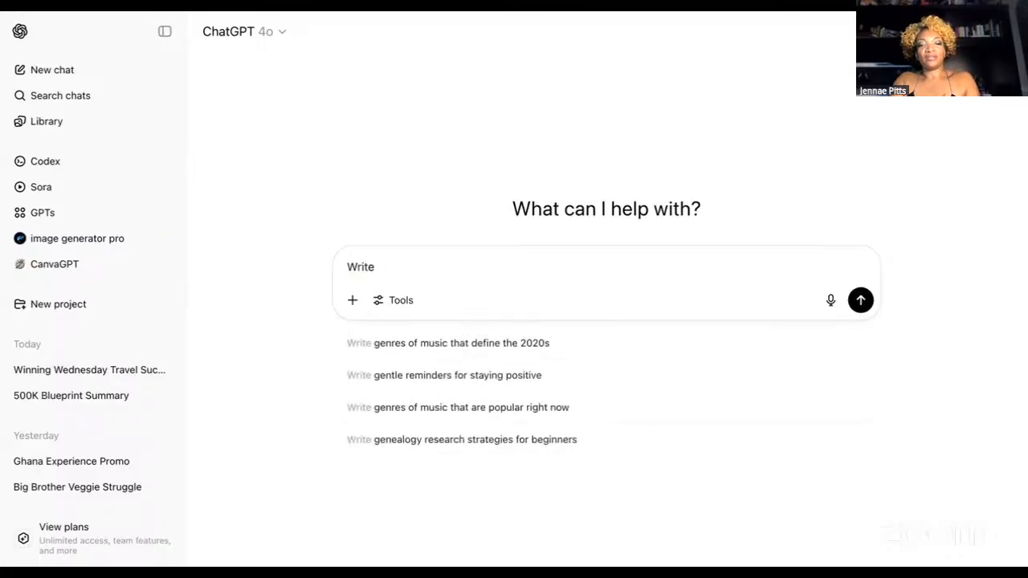
type("verbaig")
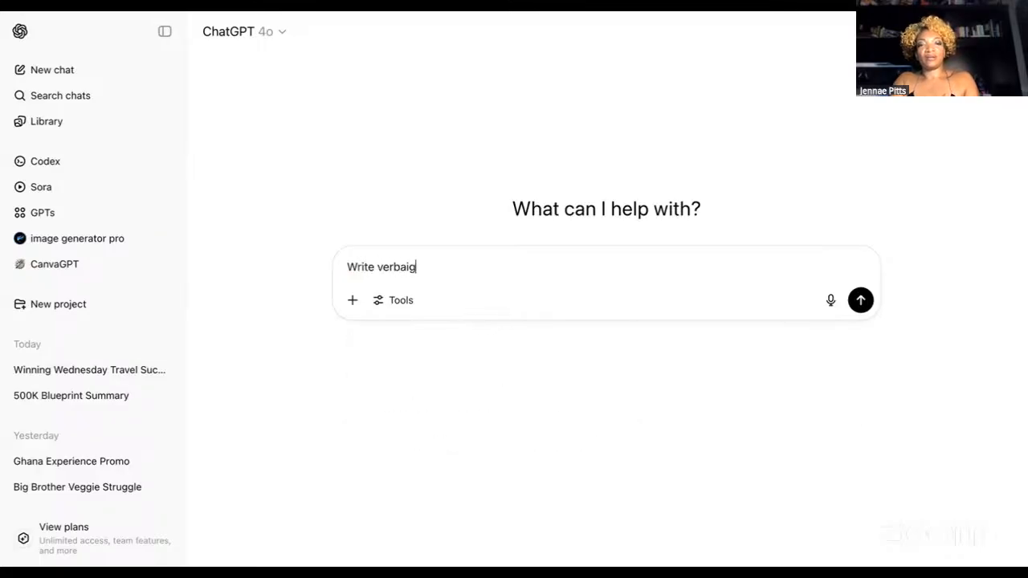
type("e for fam")
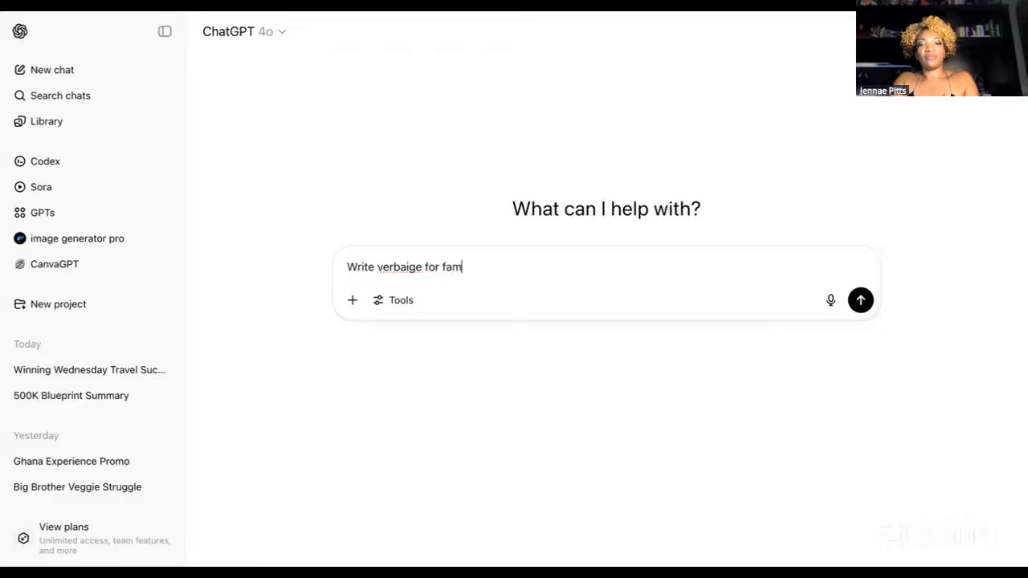
type("ily a")
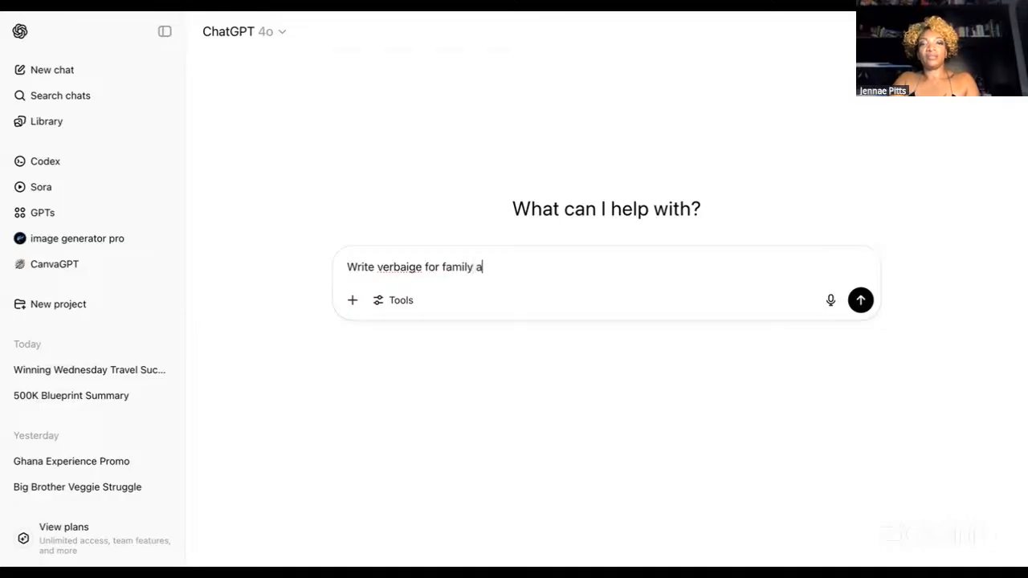
type("nd friends")
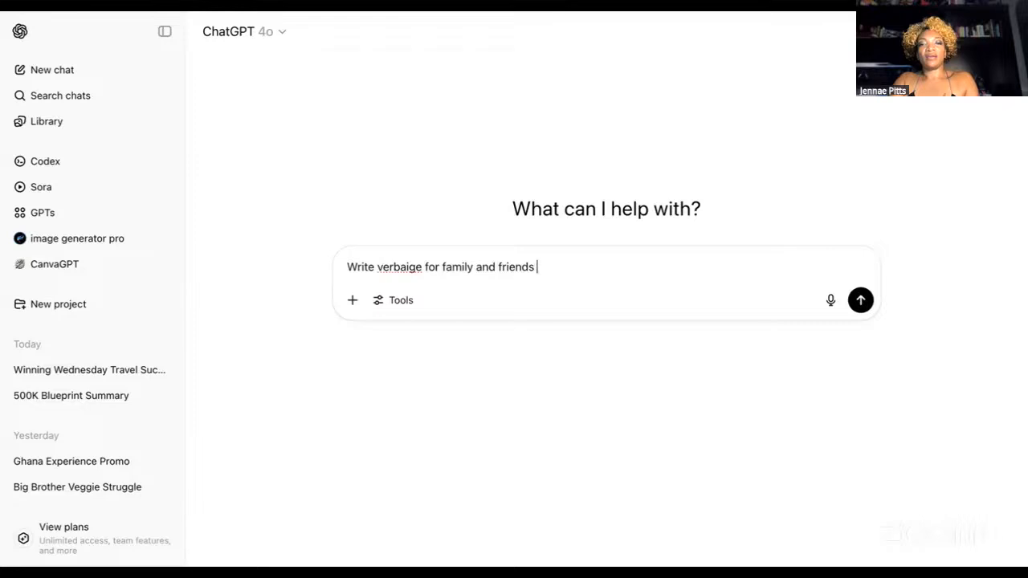
type(" cruise")
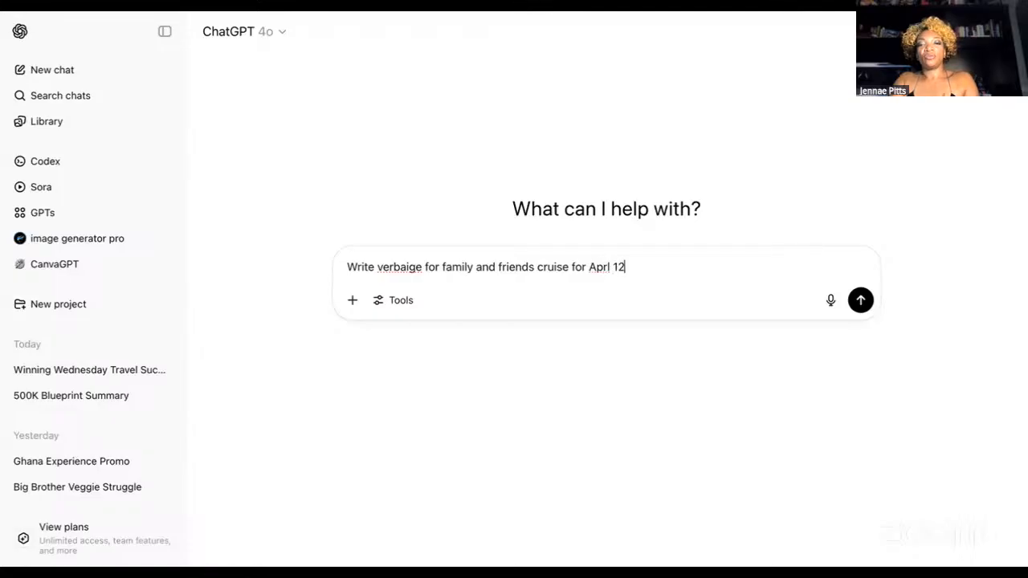
Complete the prompt with "for Aprl 12- April 18, 2026 on Carnival Sunshine out of Norfolk" and submit it.
type("for Aprl 12- April 1")
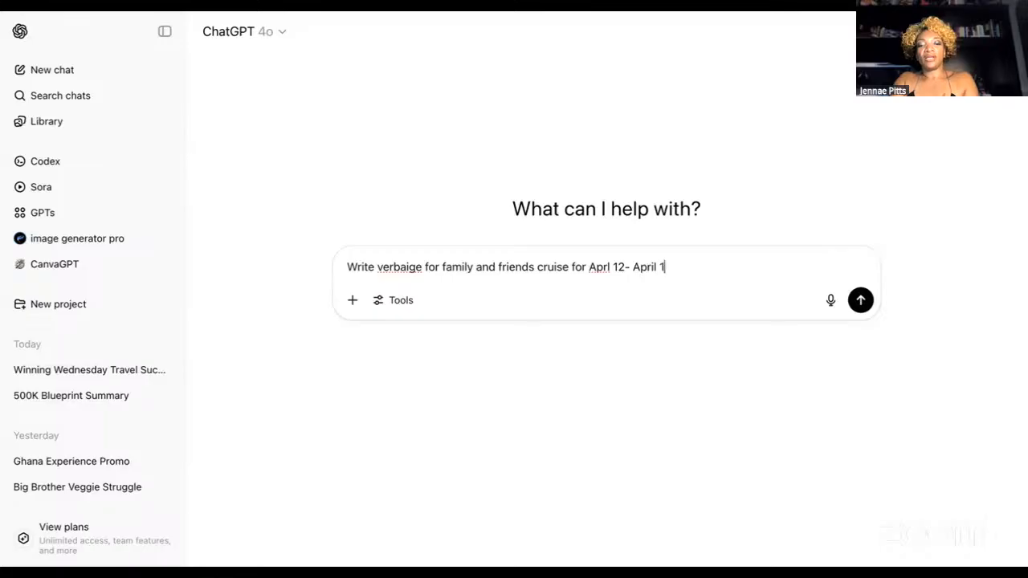
type("8, 2")
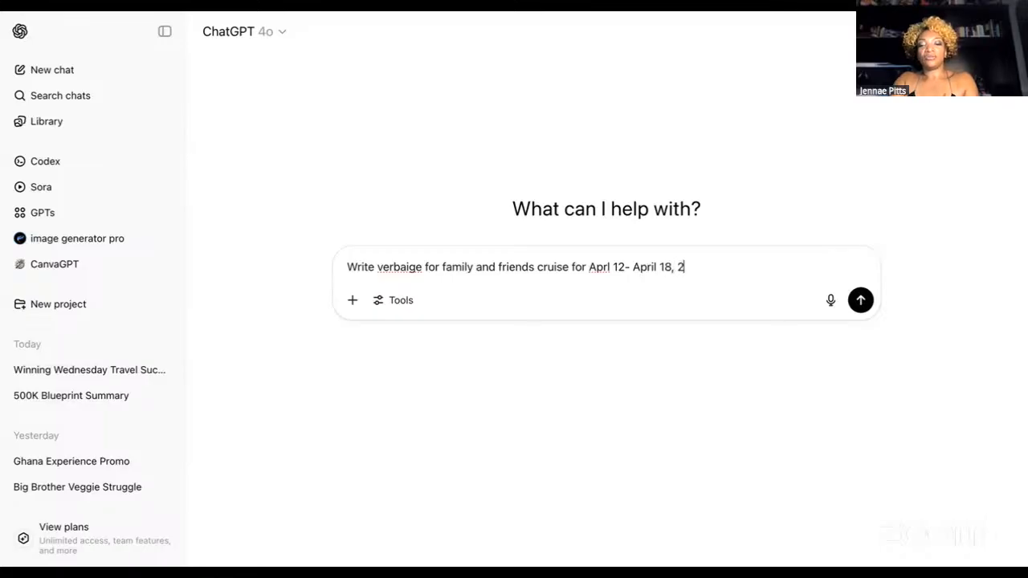
type("026 on C")
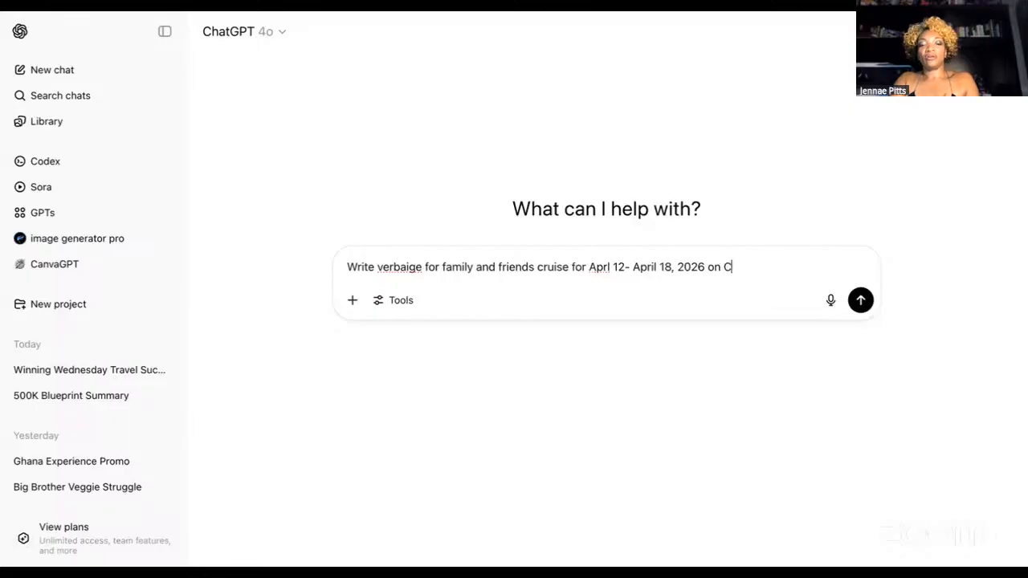
type("arnival")
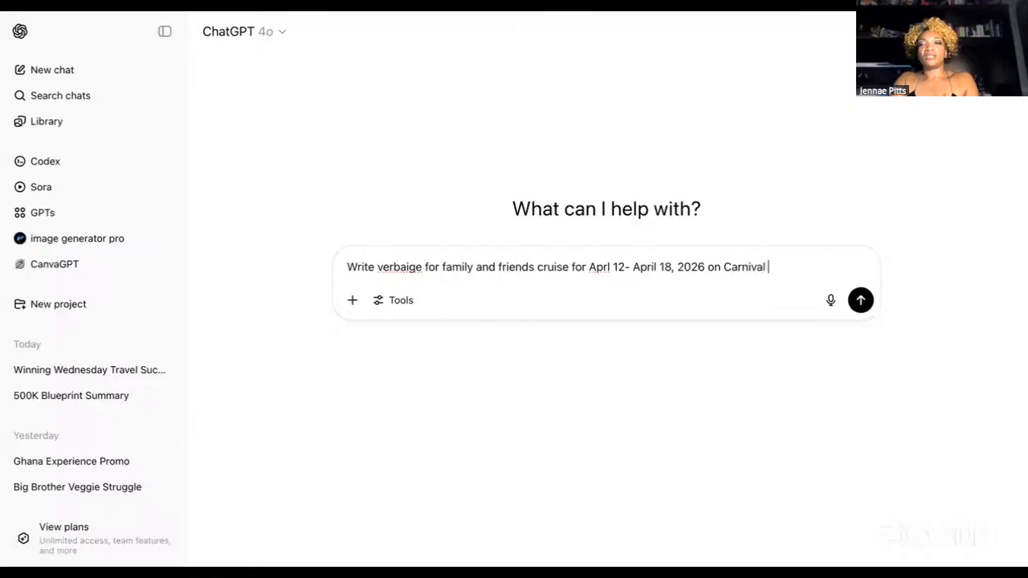
type(" Sunshine")
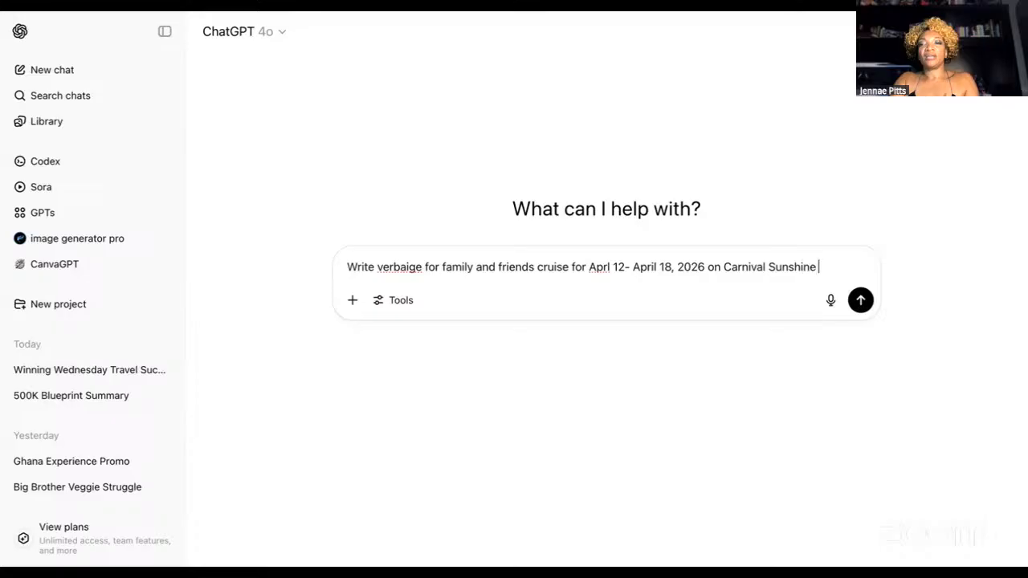
type(" ou5 of")
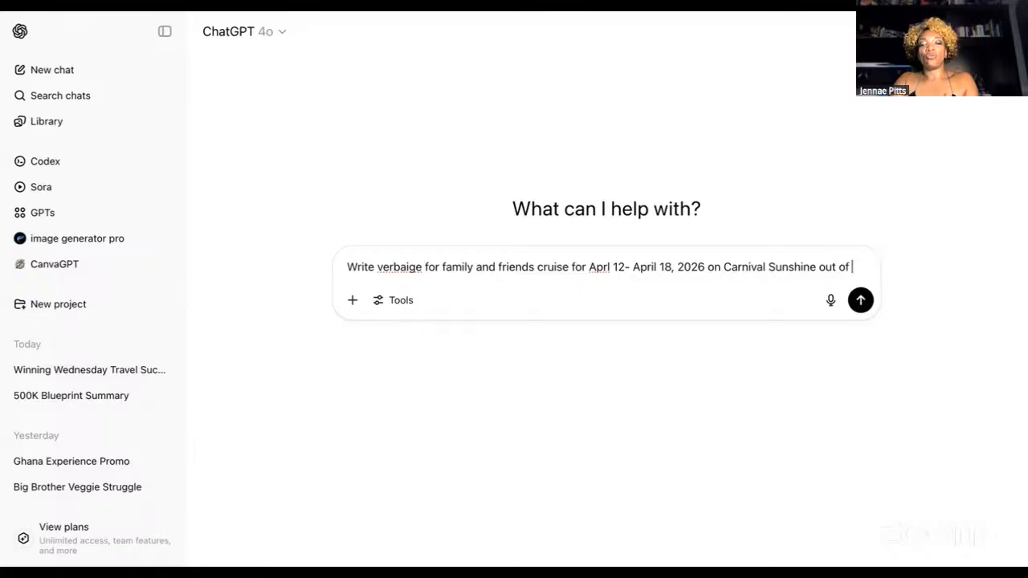
type("orfolk")
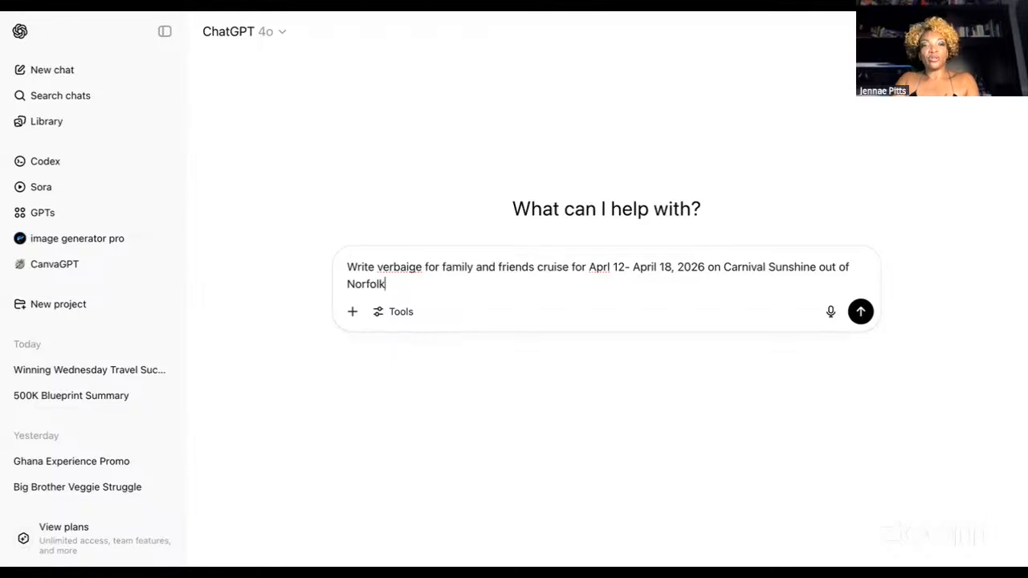
key("Return")
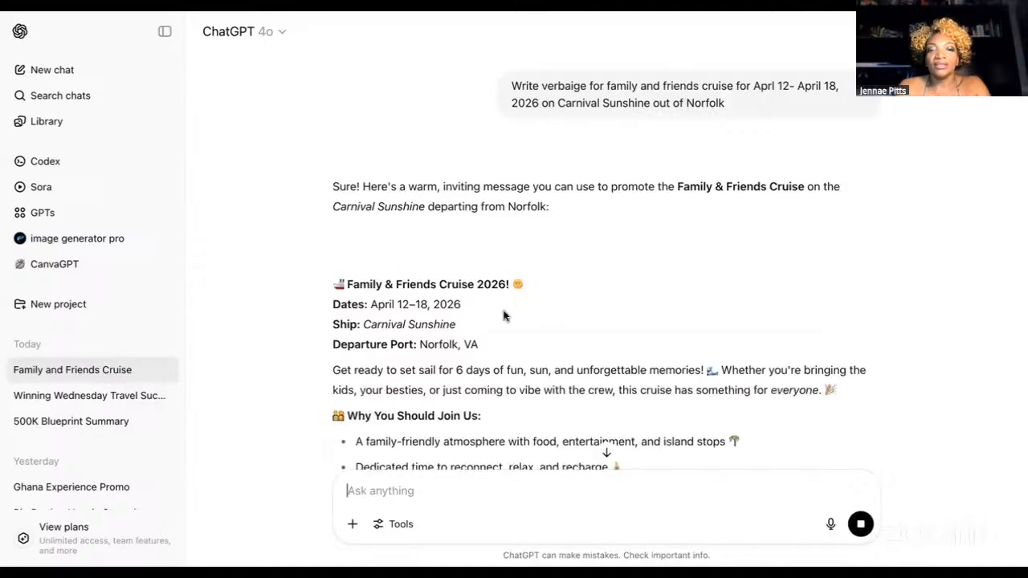
Copy ChatGPT's complete cruise message, switch to the trip itinerary editor and paste it in as the itinerary intro.
scroll(505, 313, "down", 5)
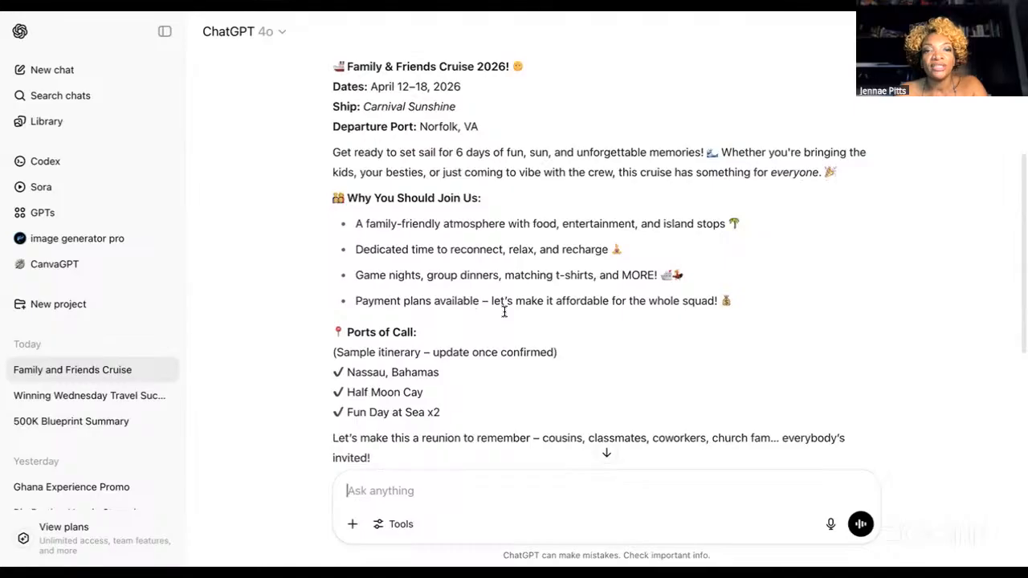
scroll(504, 314, "down", 2)
scroll(504, 316, "down", 2)
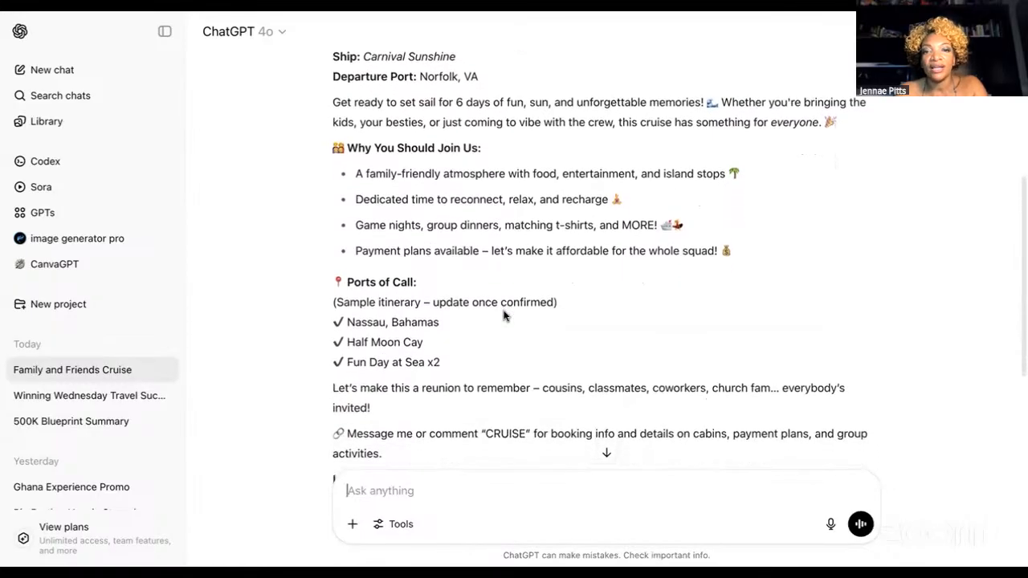
scroll(504, 316, "down", 3)
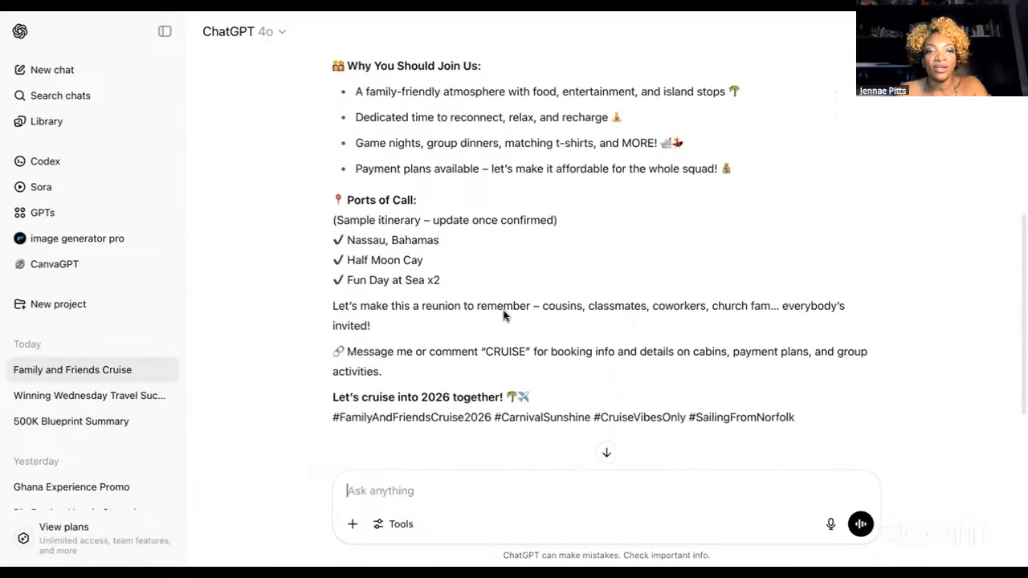
scroll(504, 312, "down", 1)
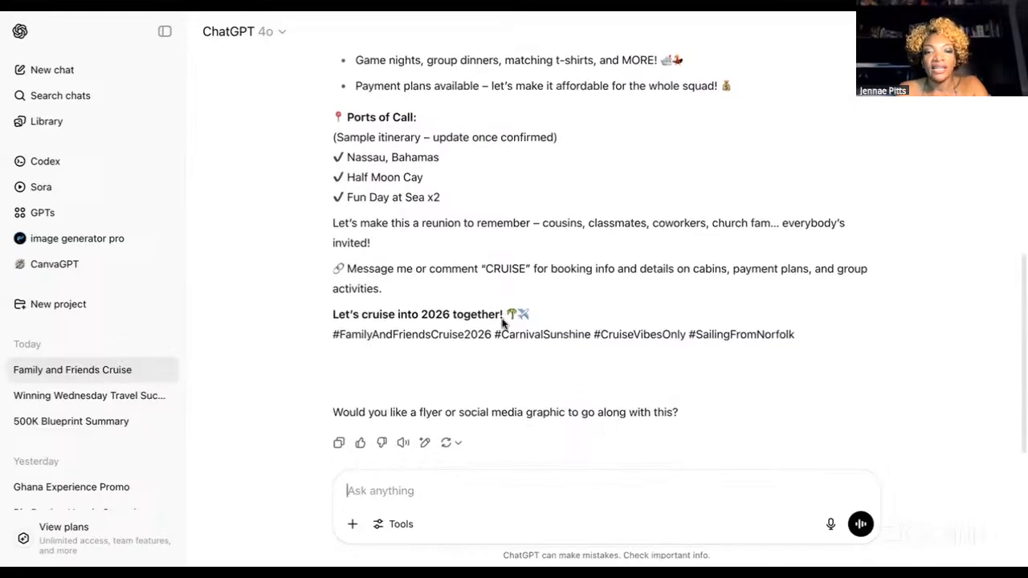
left_click(338, 440)
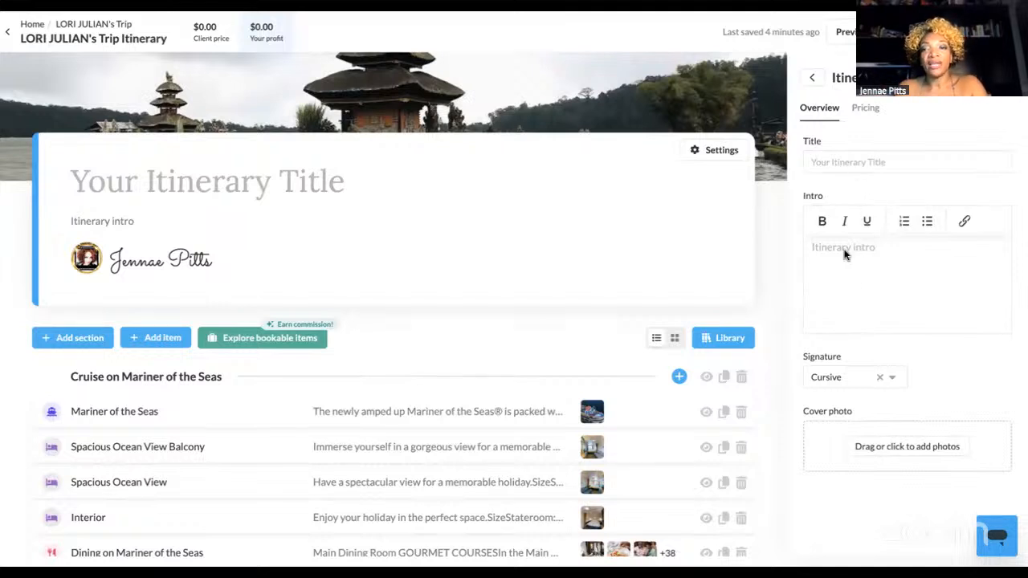
key("ctrl+v")
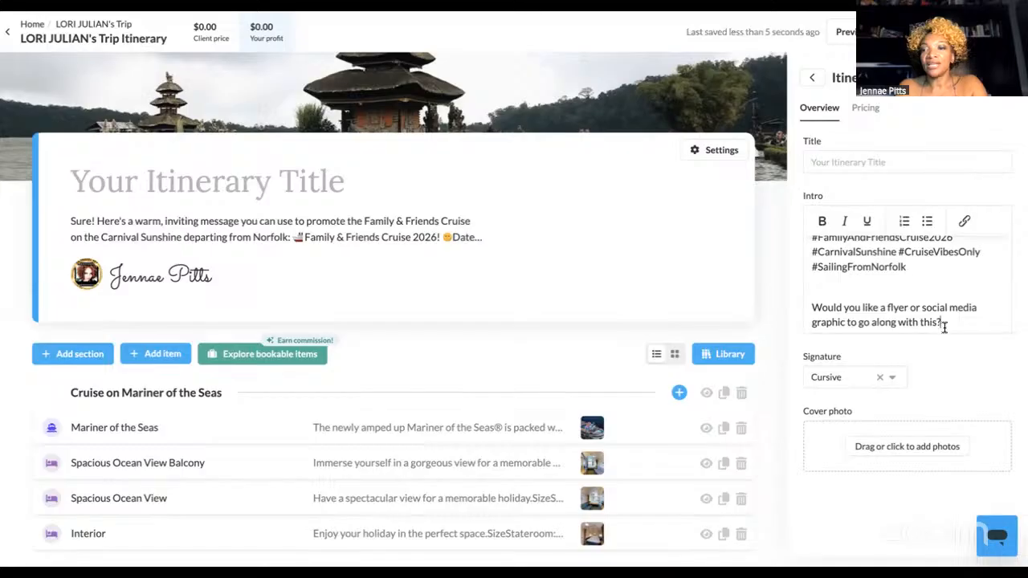
Delete the closing question about a flyer or social media graphic and the hashtags from the end of the intro.
left_click_drag(943, 322, 811, 305)
key("BackSpace")
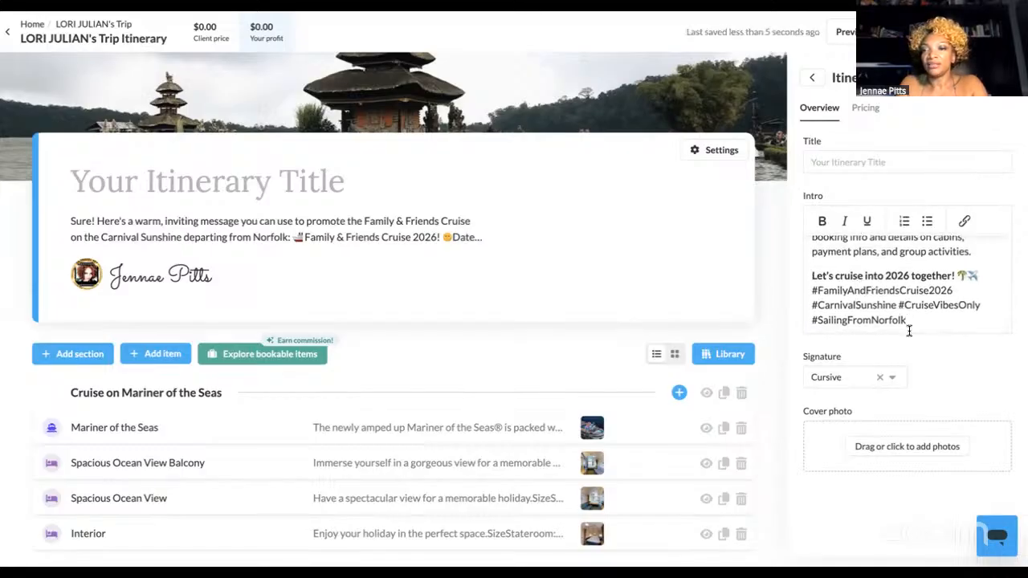
left_click_drag(908, 319, 811, 290)
key("BackSpace")
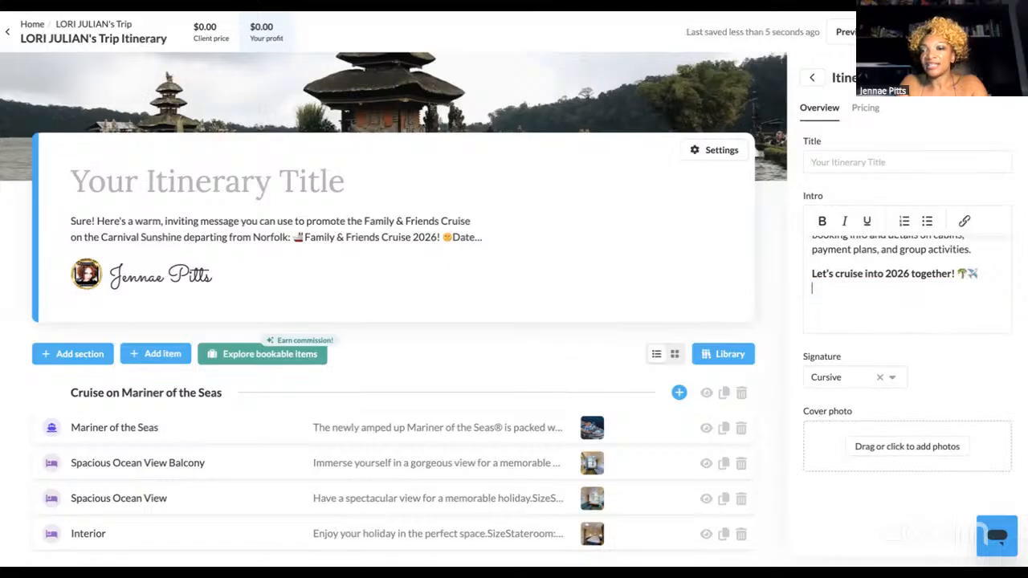
Delete the intro paragraph about messaging or commenting "CRUISE" for booking info.
scroll(867, 294, "up", 2)
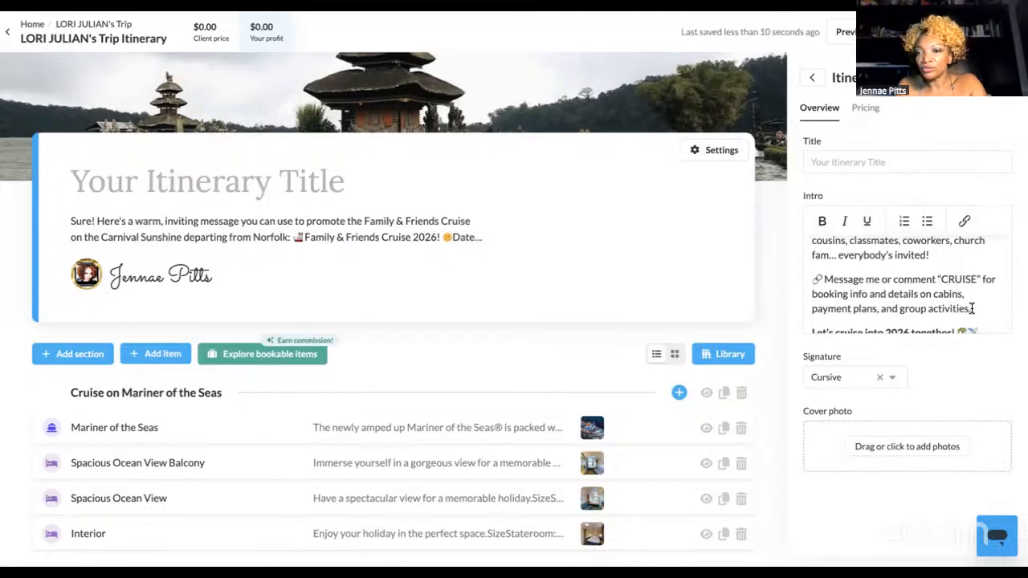
left_click_drag(972, 308, 811, 279)
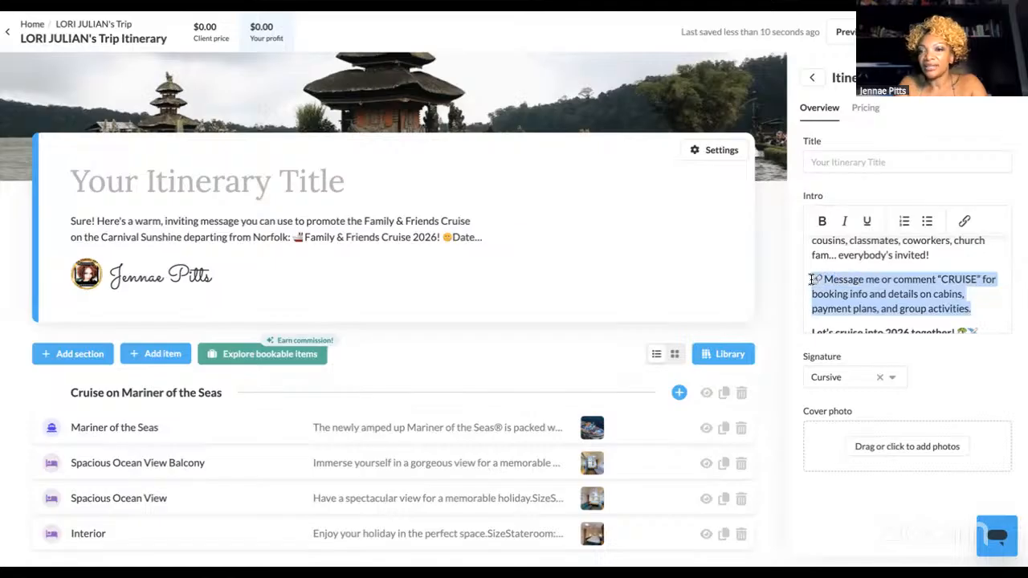
key("BackSpace")
scroll(811, 278, "up", 10)
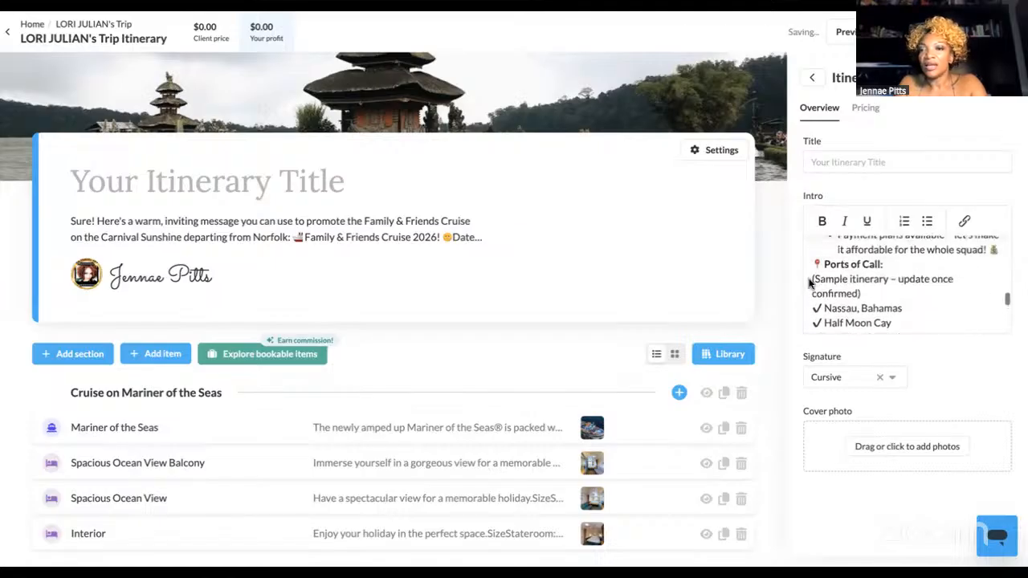
scroll(812, 282, "up", 4)
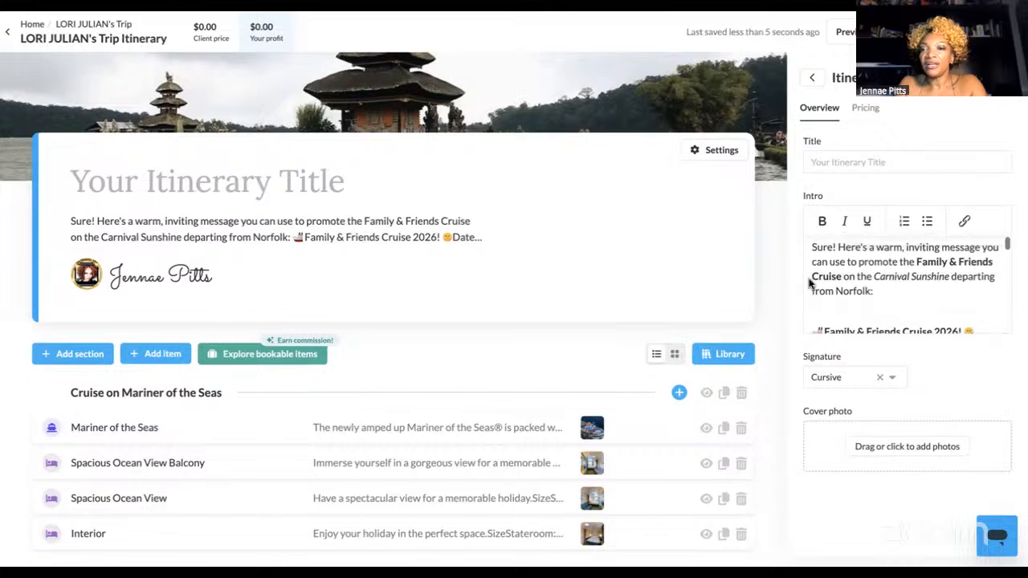
right_click(883, 498)
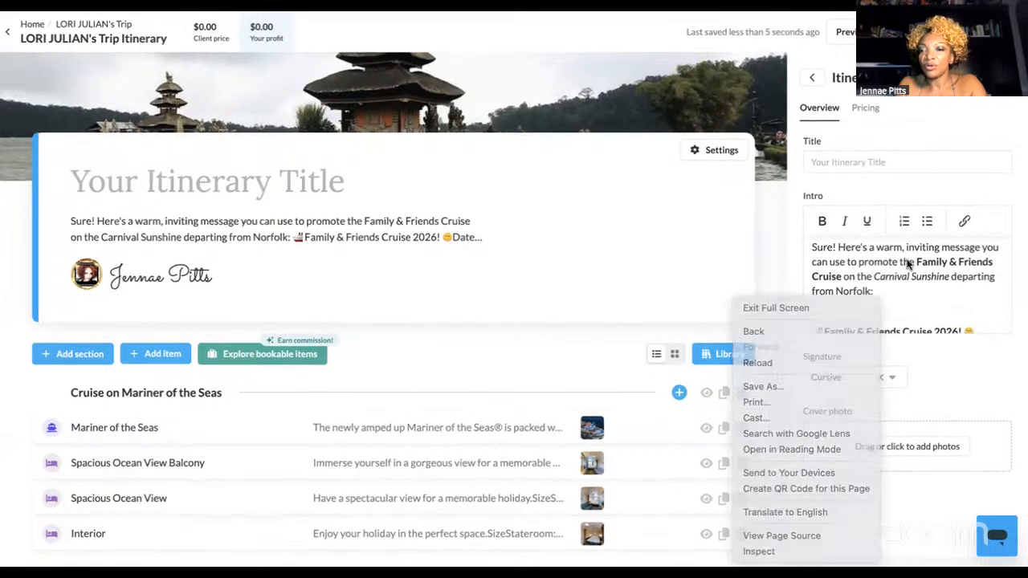
left_click(908, 262)
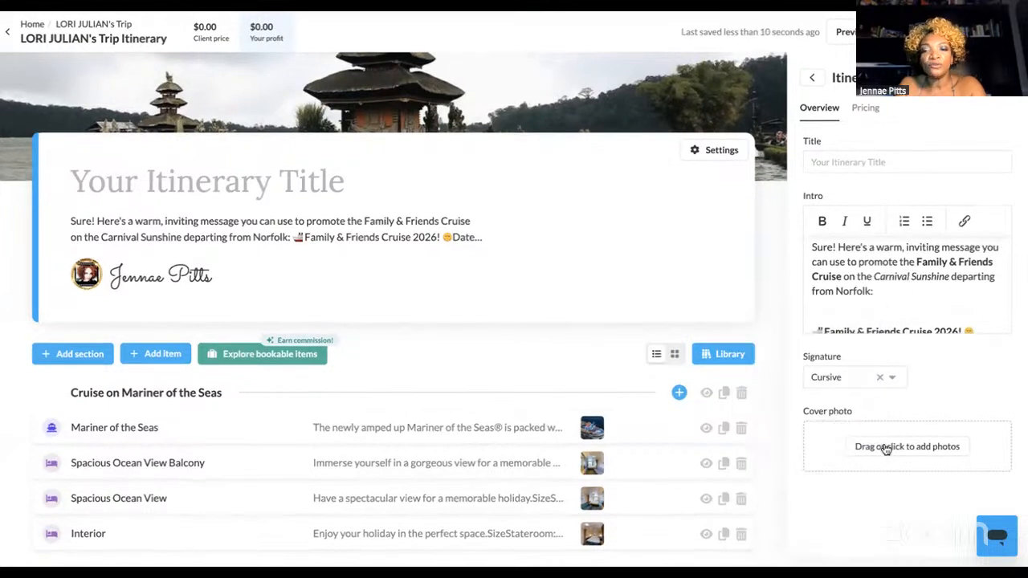
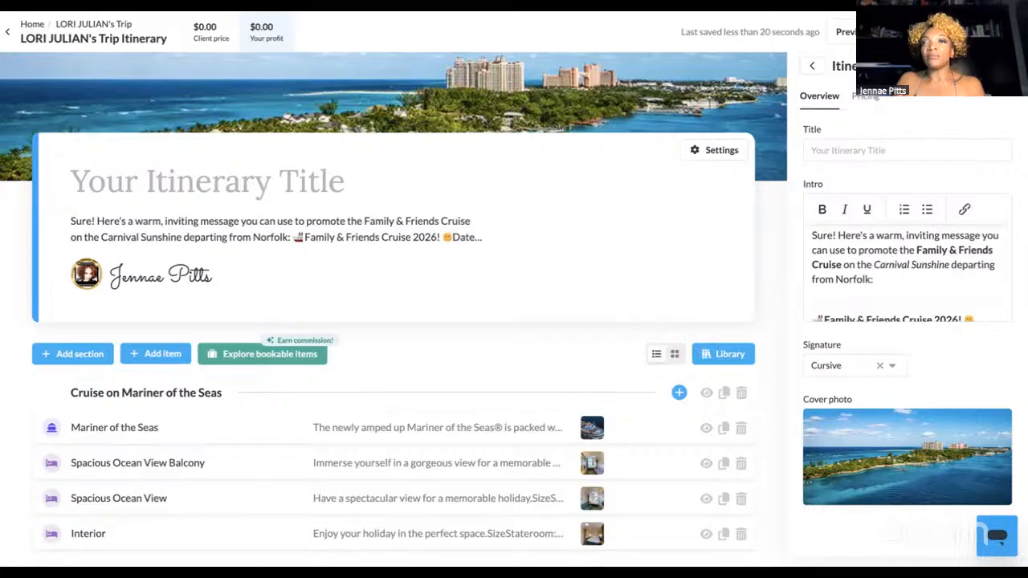
Preview the itinerary and look over its intro, signature, ship details, staterooms and dining section.
left_click(846, 31)
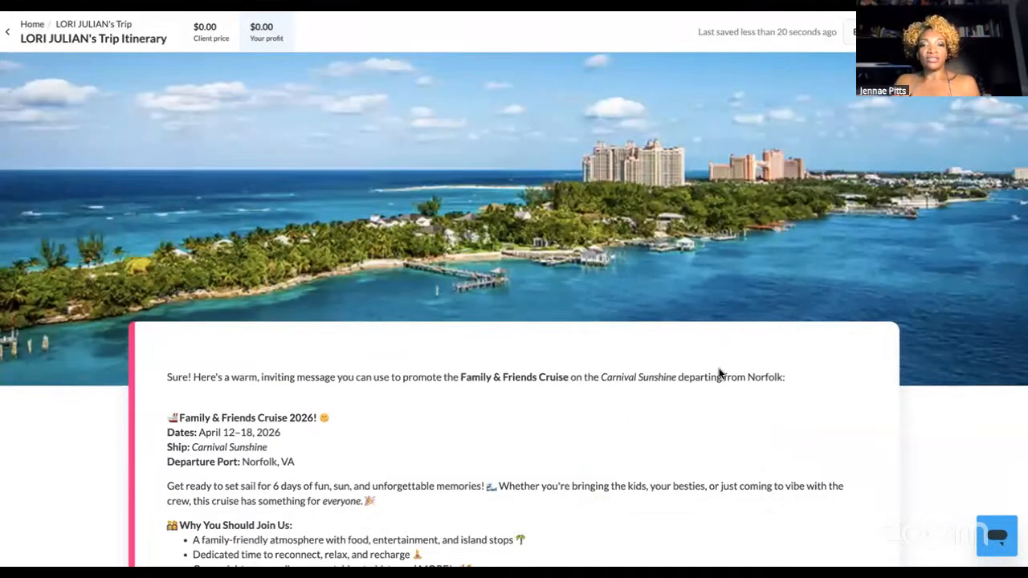
scroll(689, 390, "down", 3)
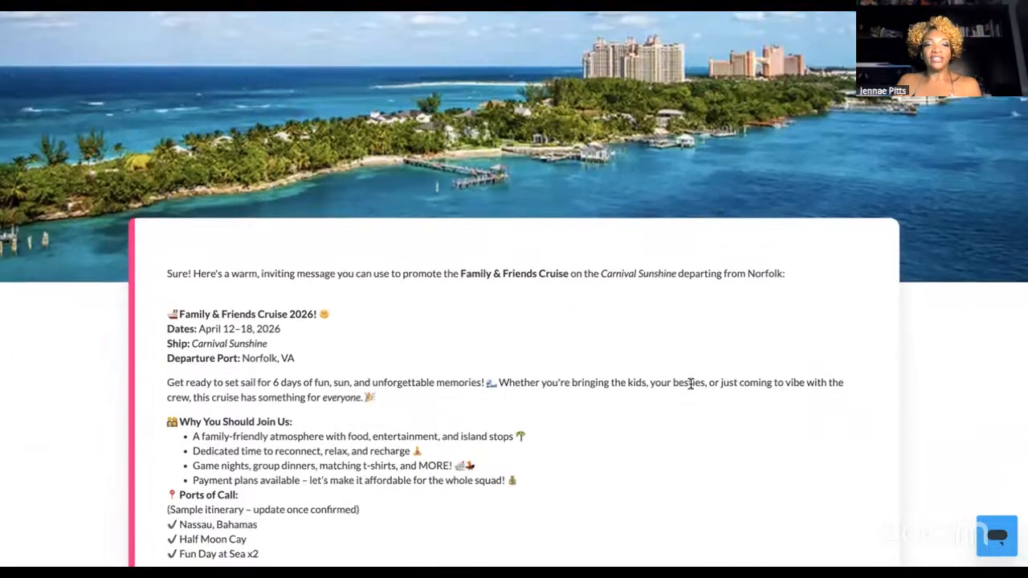
scroll(689, 390, "down", 2)
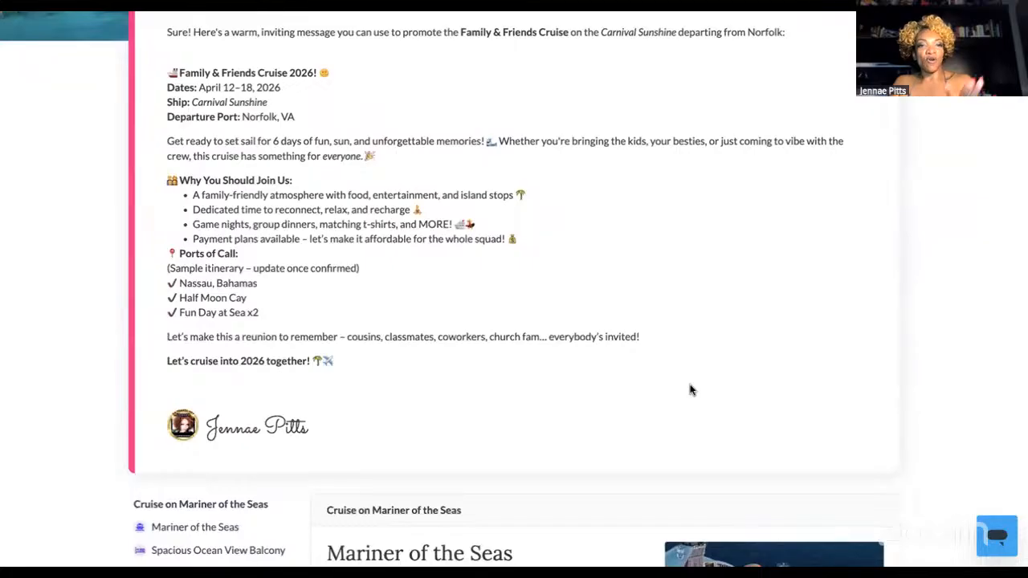
scroll(689, 390, "down", 1)
scroll(689, 391, "down", 2)
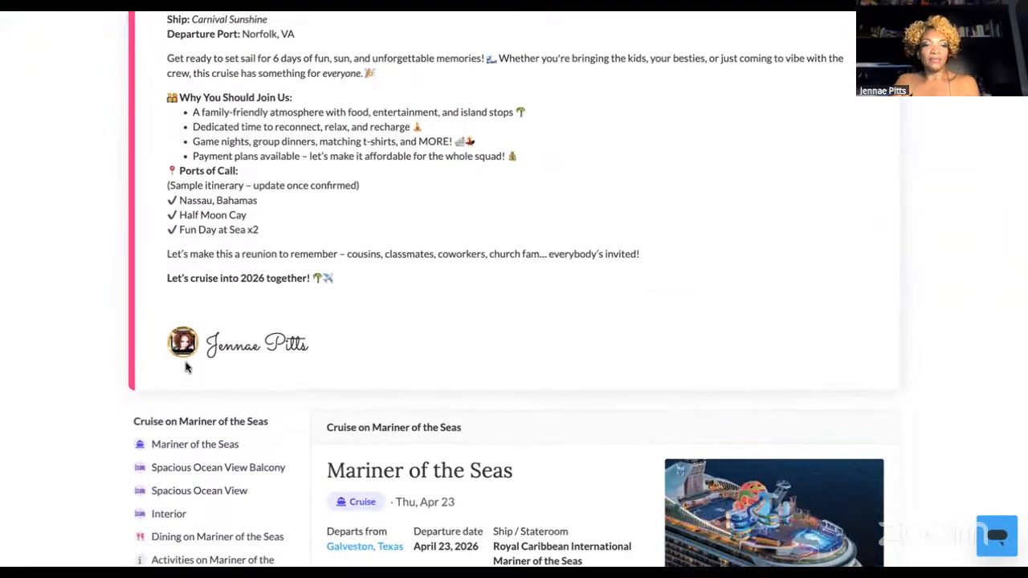
scroll(454, 390, "down", 3)
scroll(455, 390, "down", 15)
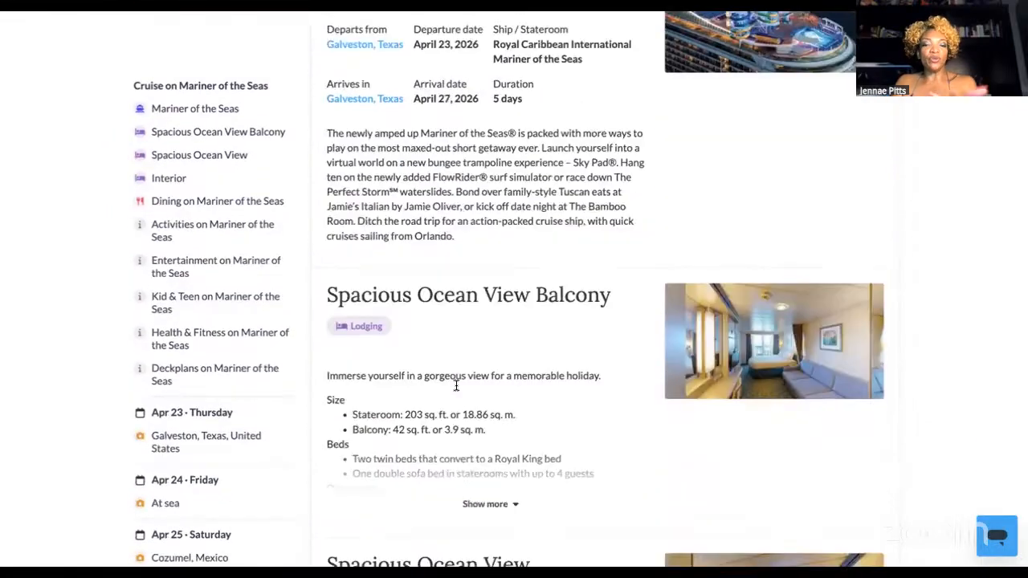
scroll(454, 390, "down", 9)
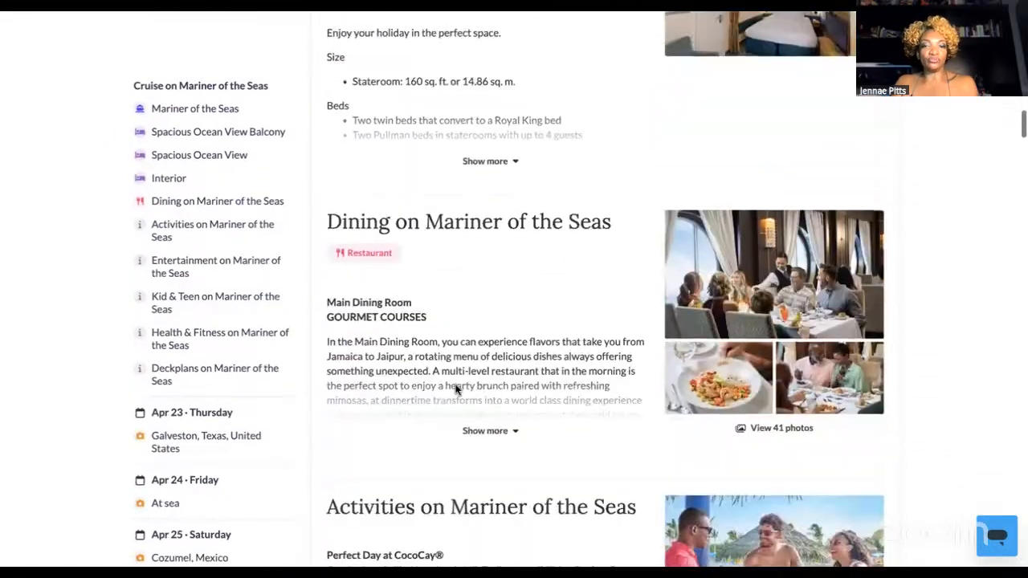
scroll(455, 390, "up", 20)
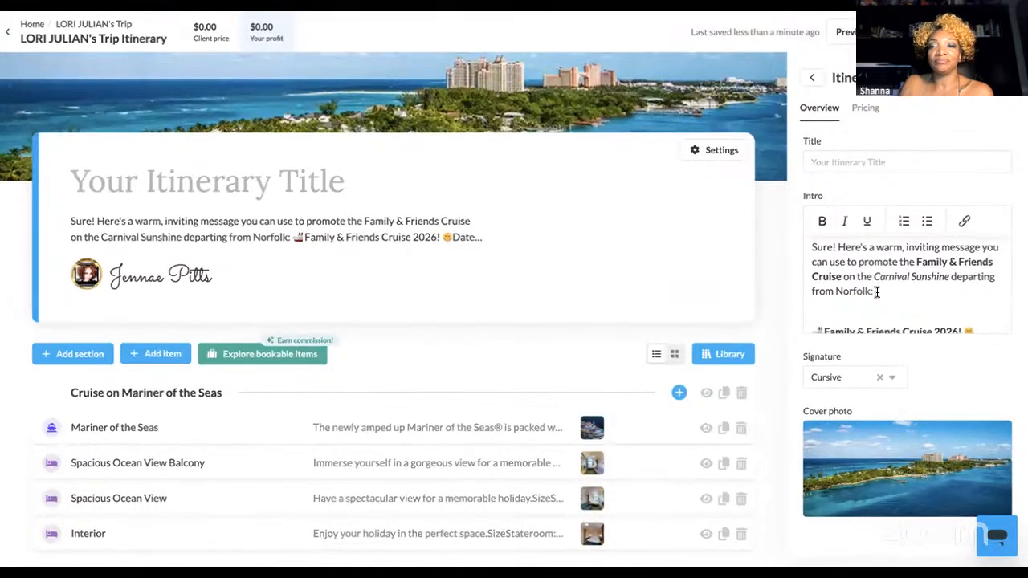
Remove the opening "Sure! Here's a warm, inviting message" sentence and the blank lines after it from the intro.
left_click_drag(874, 294, 784, 245)
key("BackSpace")
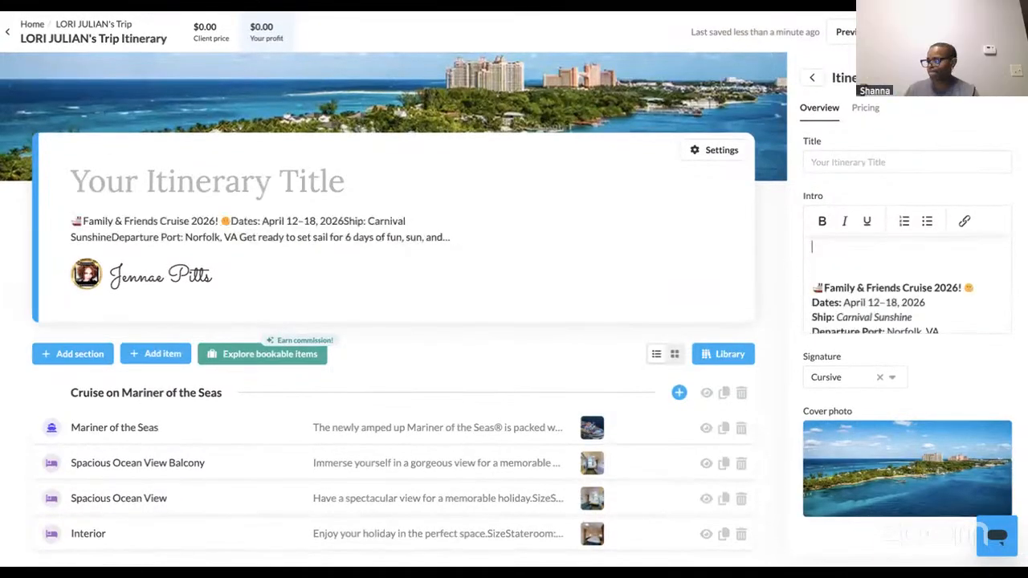
key("BackSpace")
key("BackSpace")
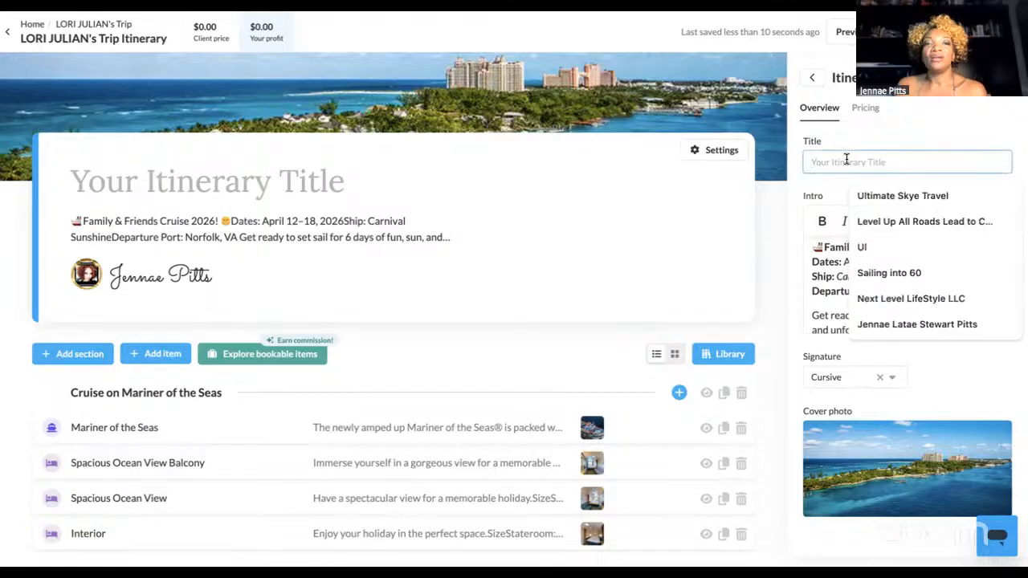
Enter "Friends & Family Cruise" as the itinerary title.
type("Fri")
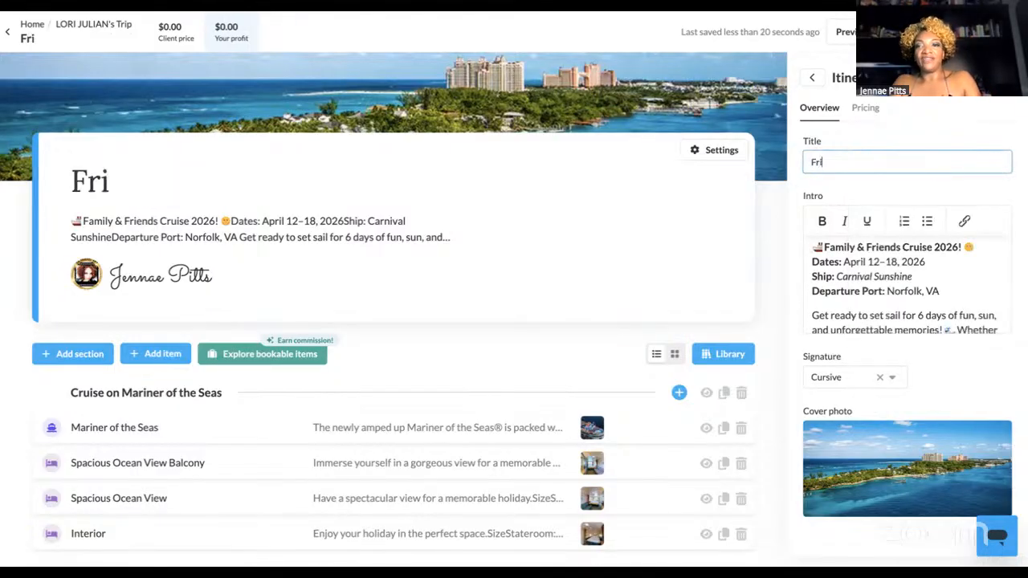
type("en")
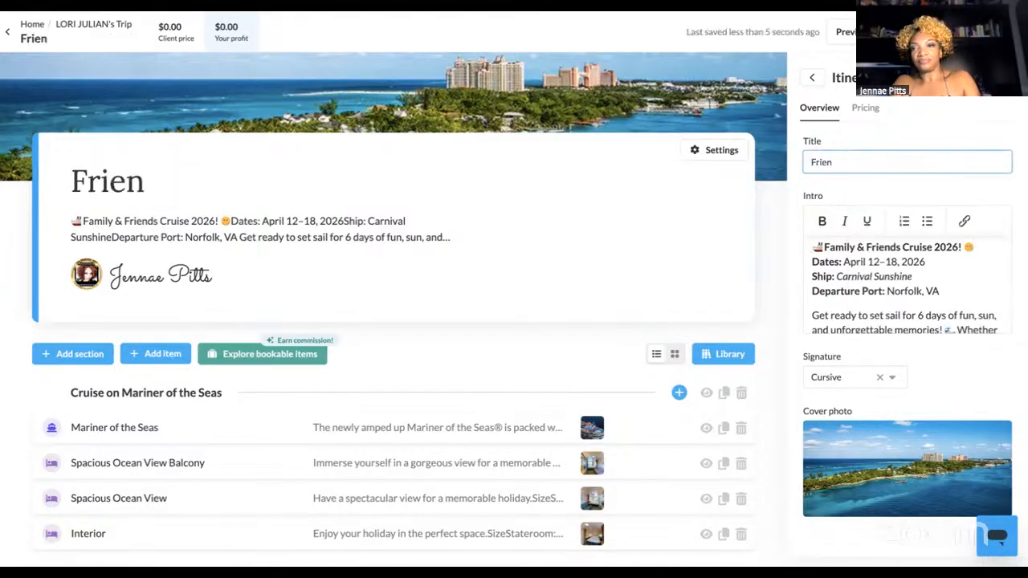
type("ds & f")
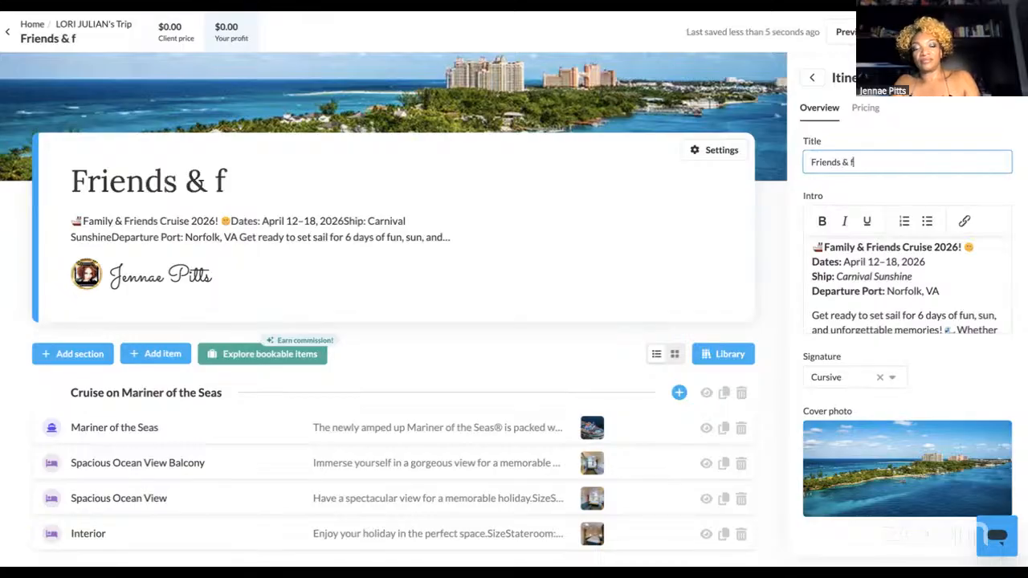
key("BackSpace")
type("F")
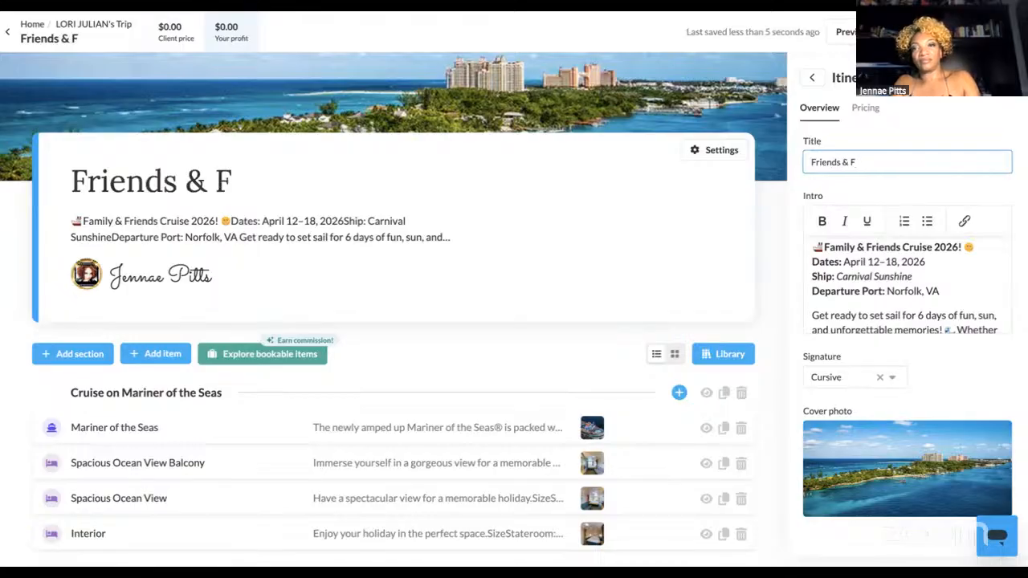
type("amily")
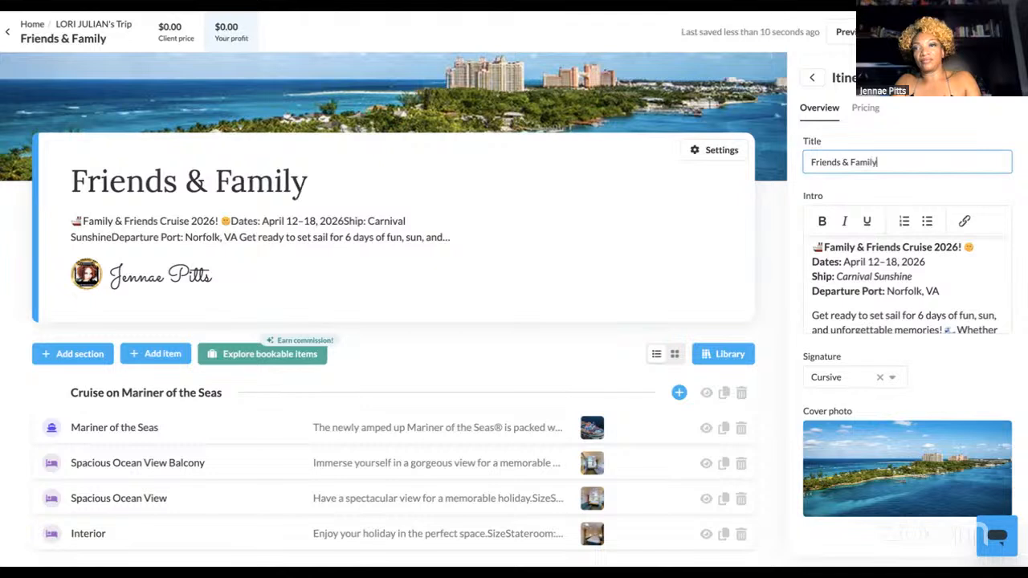
type(" C")
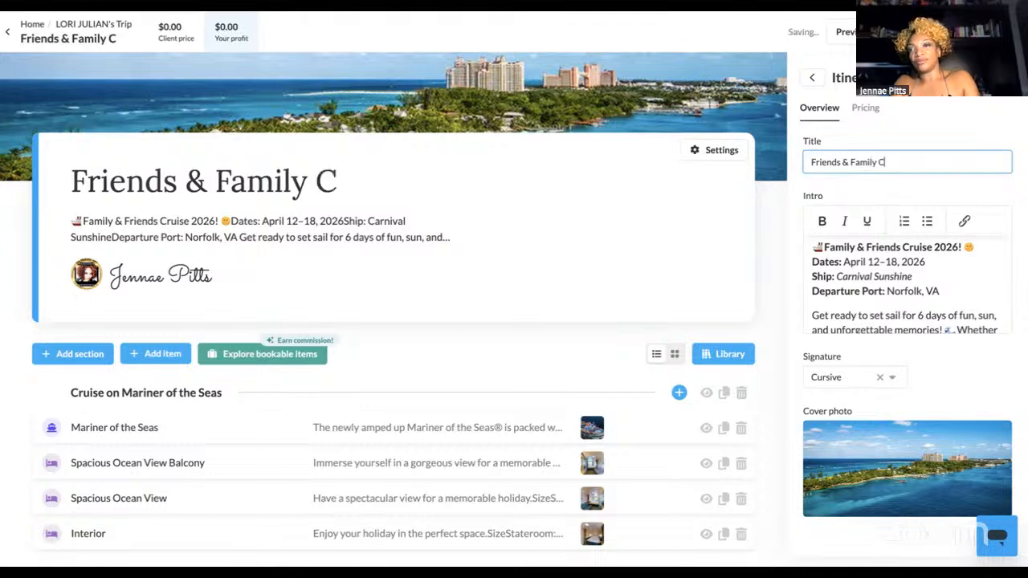
type("ruise")
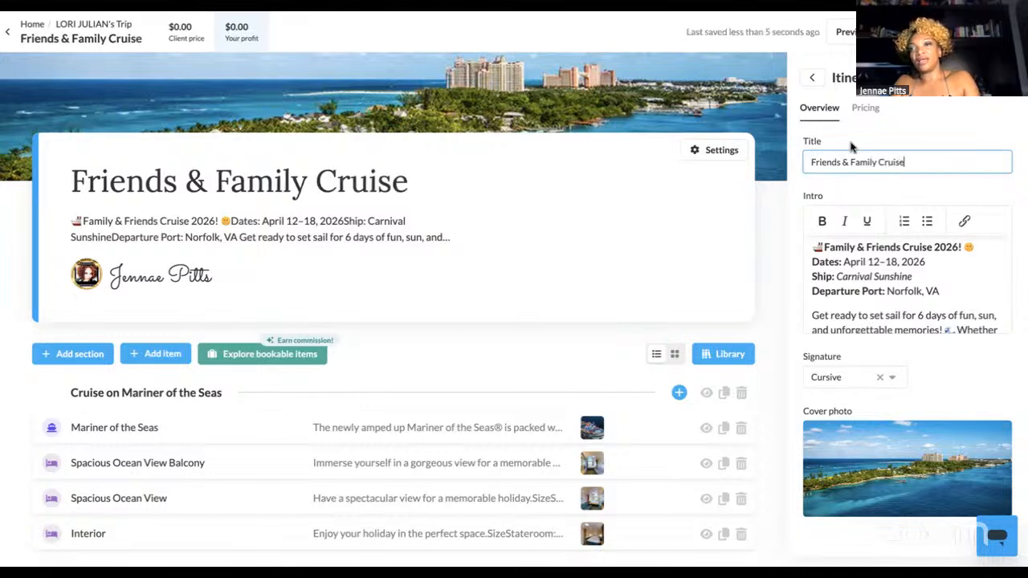
Open the itinerary's pricing settings and look over the price, client visibility and pay-on-approval options.
left_click(863, 114)
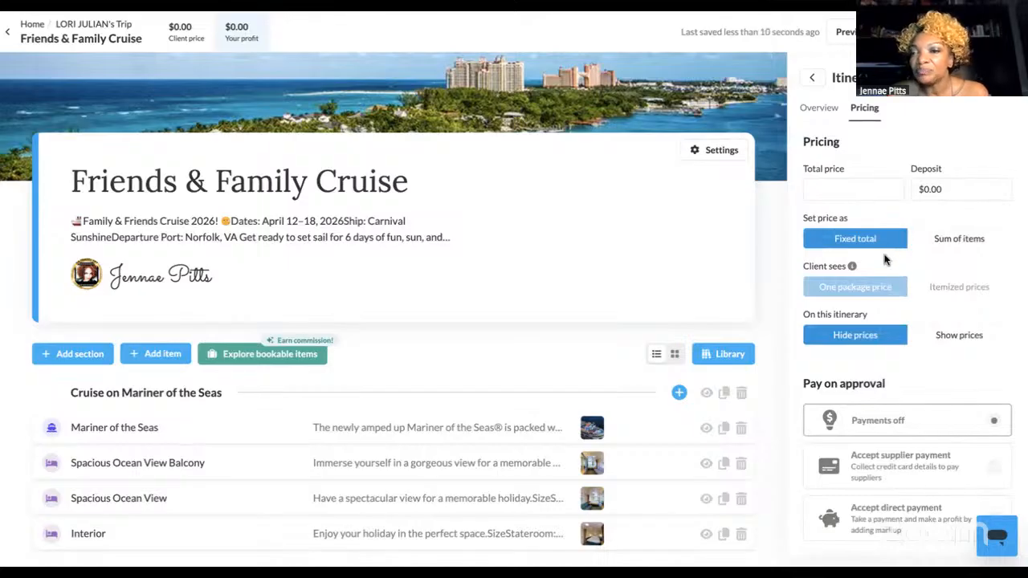
scroll(887, 257, "down", 1)
scroll(887, 257, "down", 1)
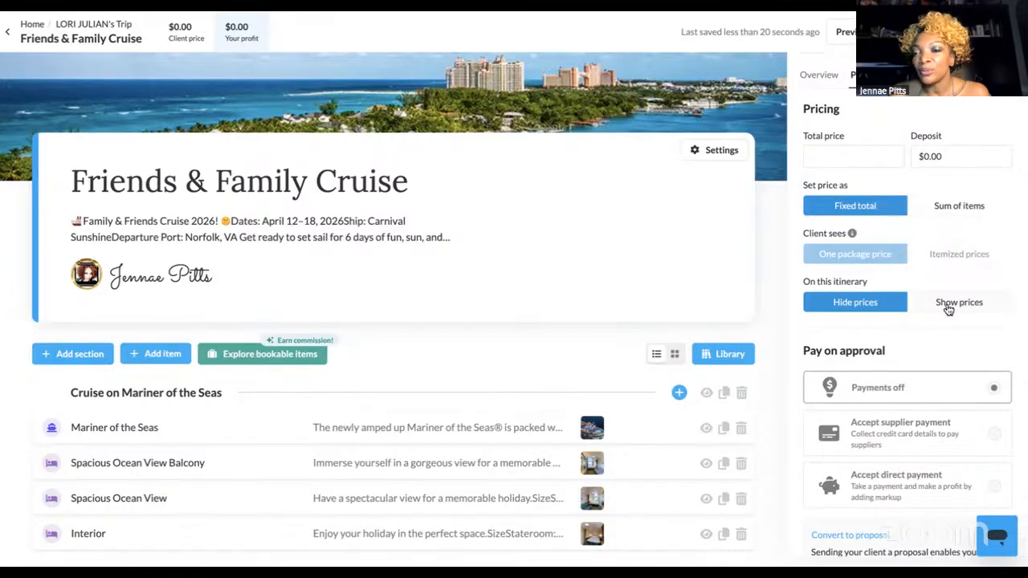
scroll(947, 310, "down", 2)
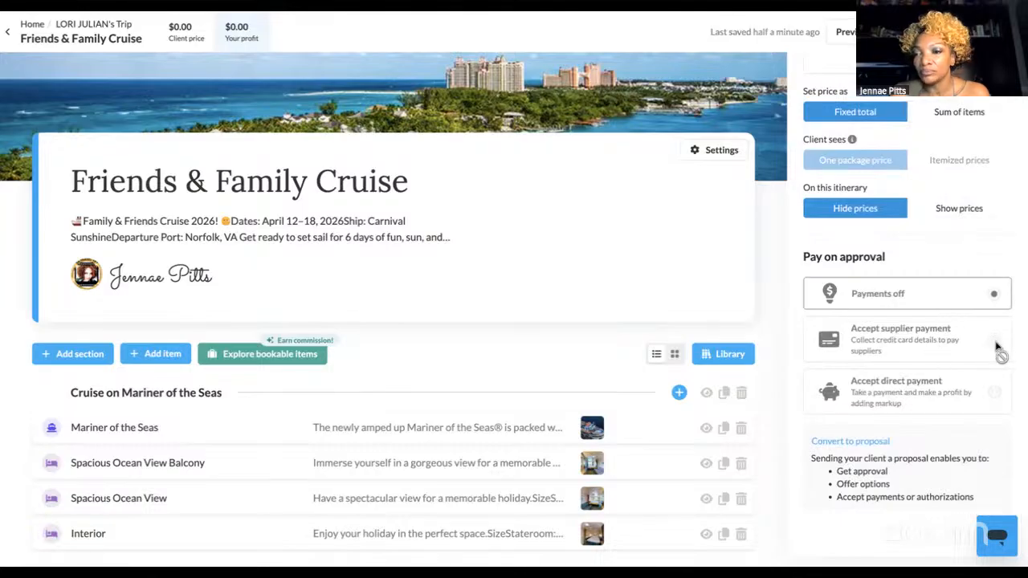
scroll(980, 345, "up", 3)
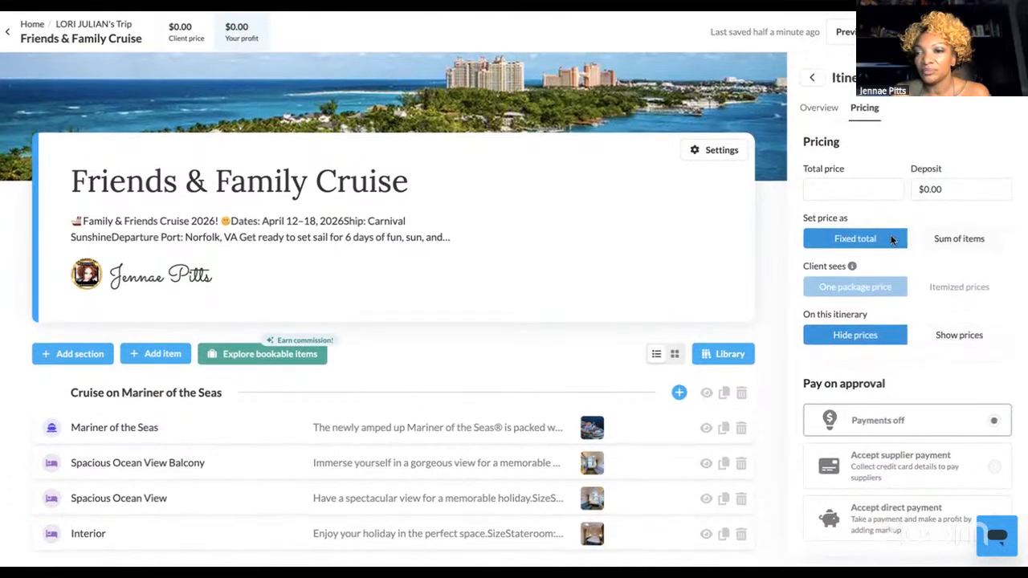
scroll(917, 277, "down", 3)
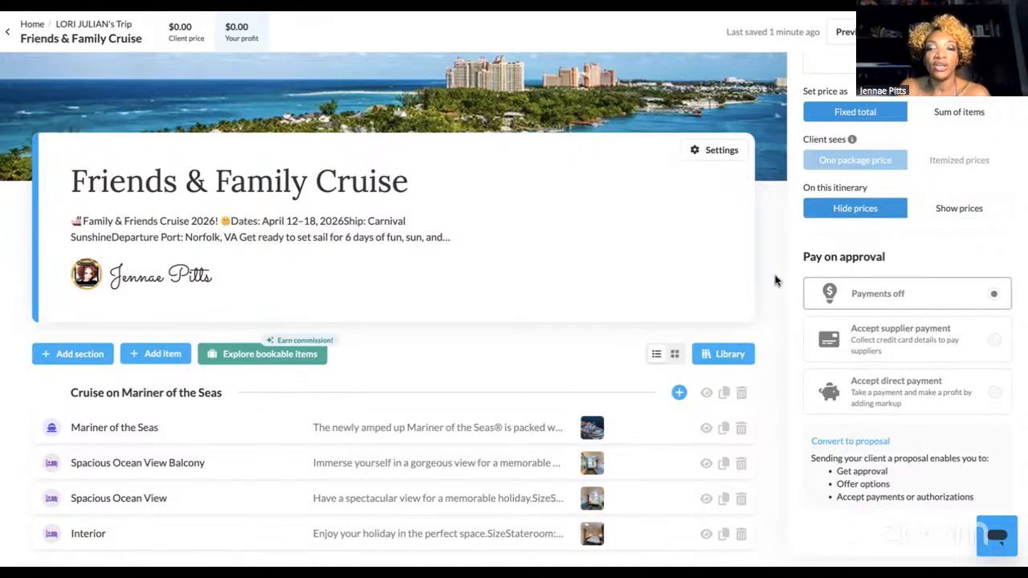
scroll(830, 163, "up", 3)
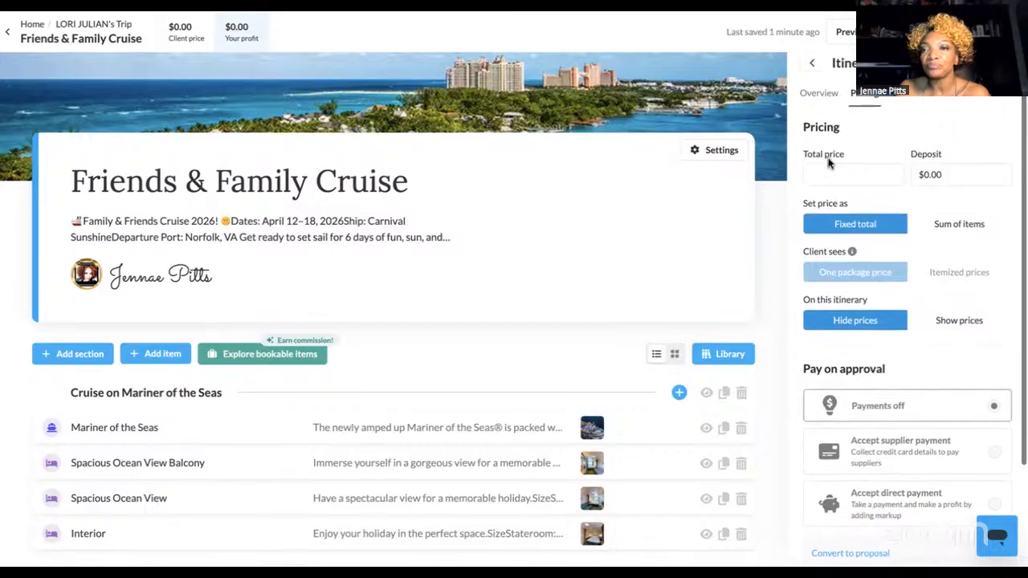
Set the itinerary's deposit to $100.
left_click(833, 168)
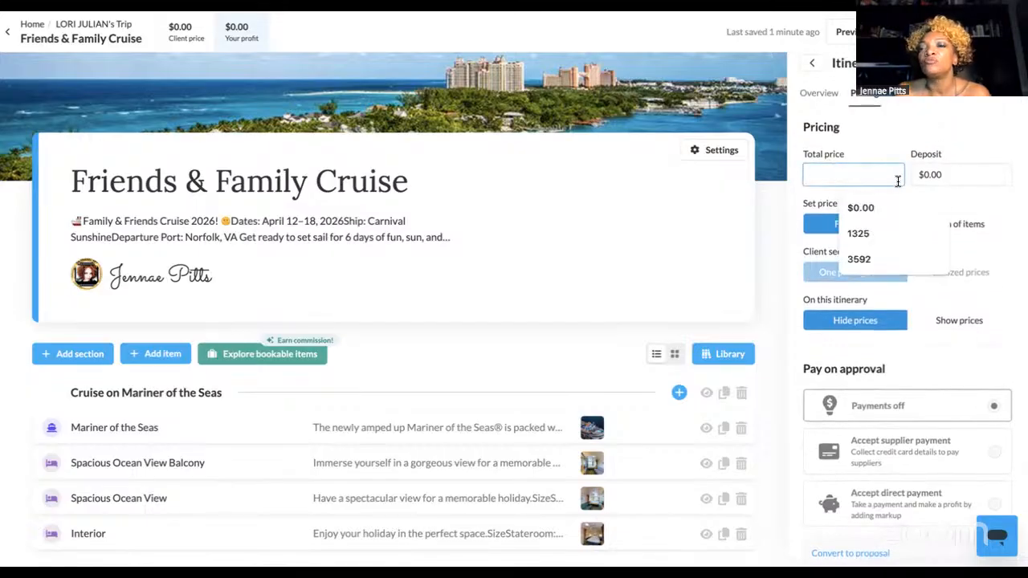
left_click(946, 174)
key("BackSpace")
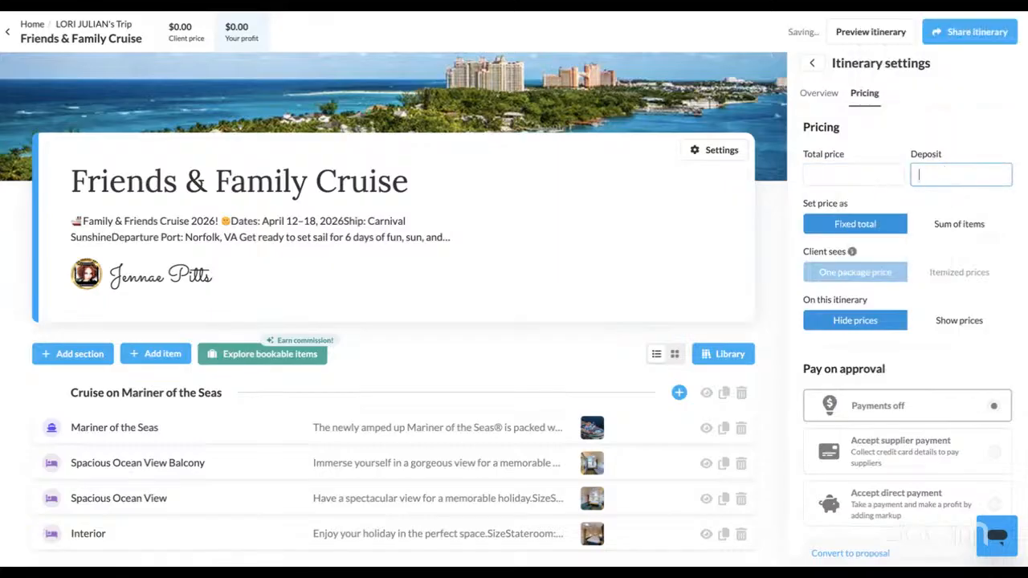
type("100")
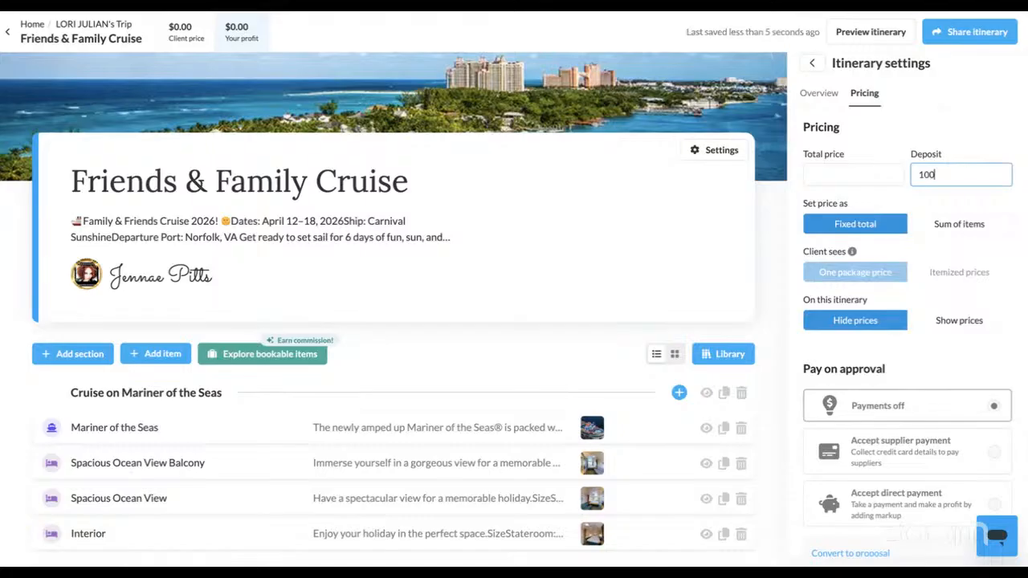
left_click(959, 196)
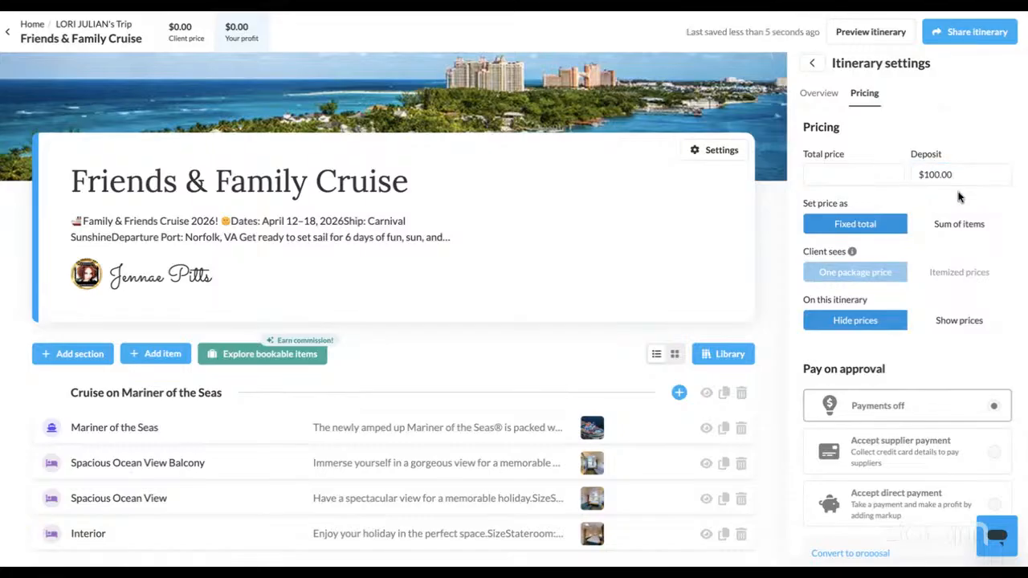
Set the itinerary's total price to $924 as a fixed total.
left_click(895, 175)
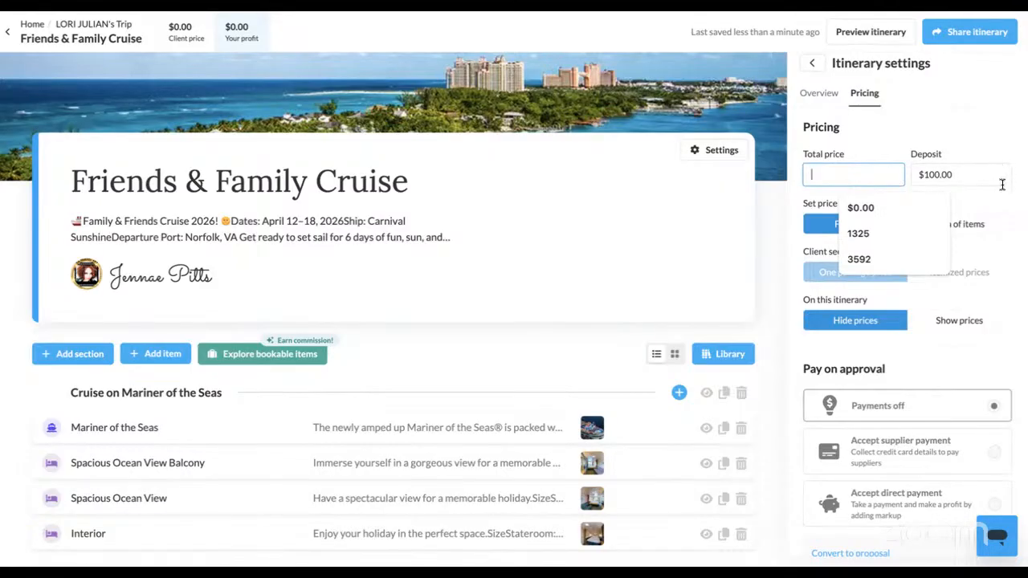
scroll(1002, 197, "down", 1)
scroll(1001, 196, "down", 2)
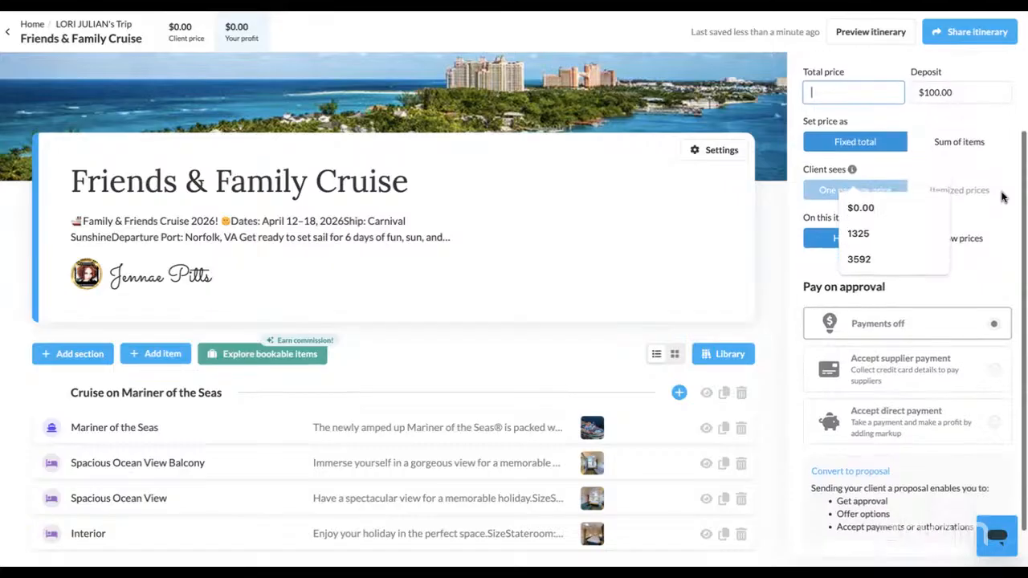
scroll(1002, 197, "up", 3)
scroll(1001, 197, "up", 1)
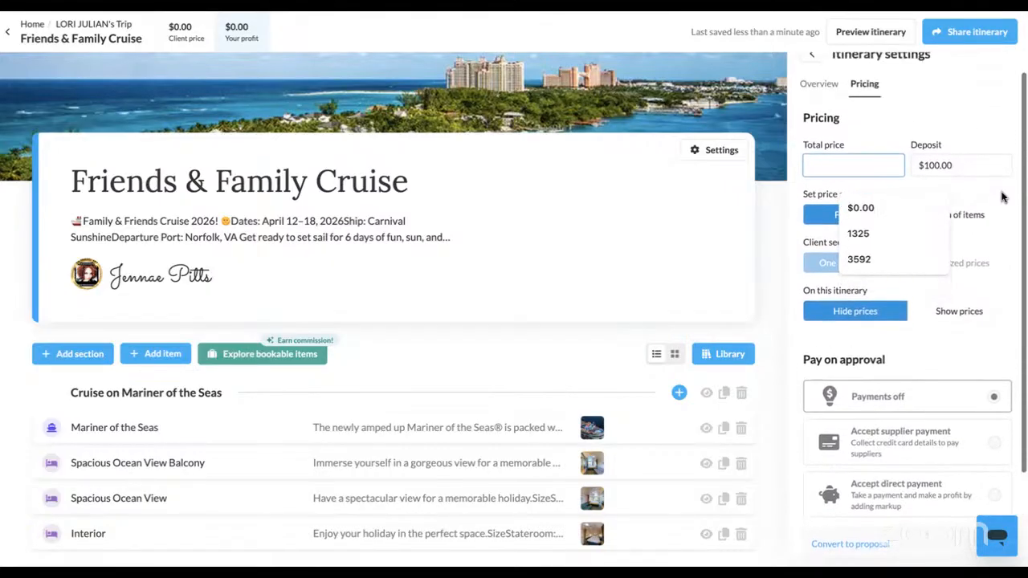
scroll(1001, 197, "down", 1)
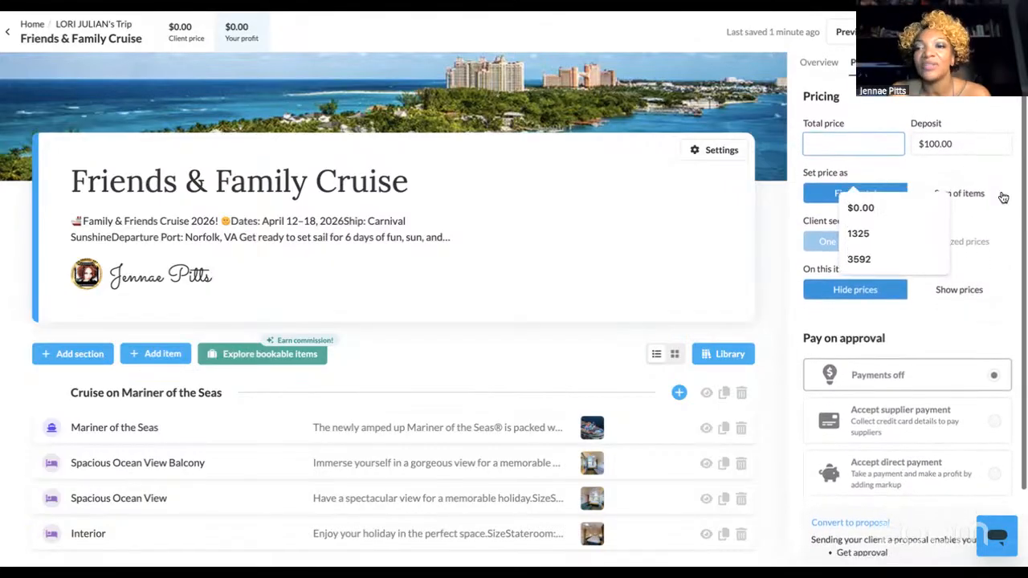
scroll(1003, 197, "down", 1)
scroll(1003, 197, "up", 2)
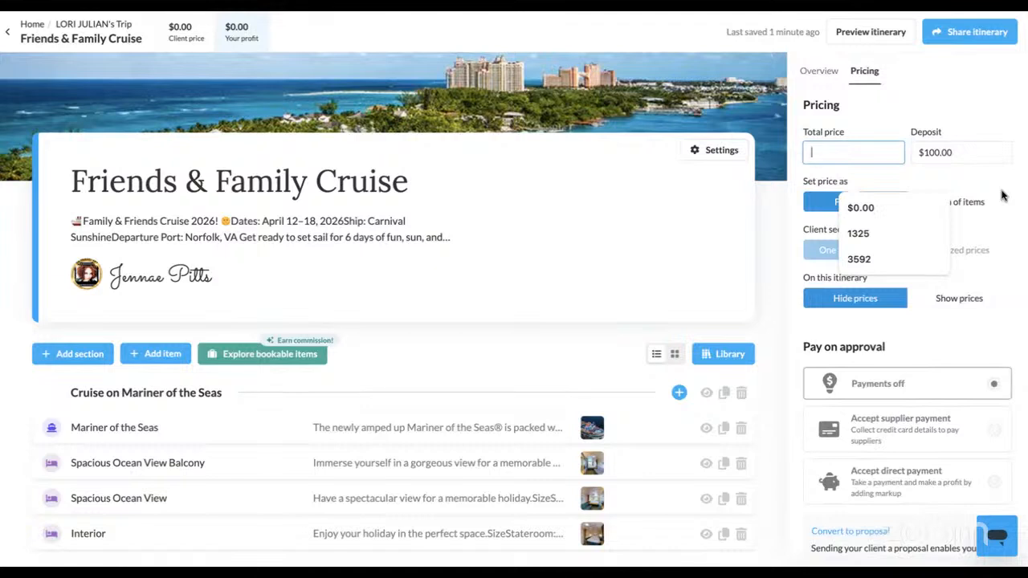
type("924")
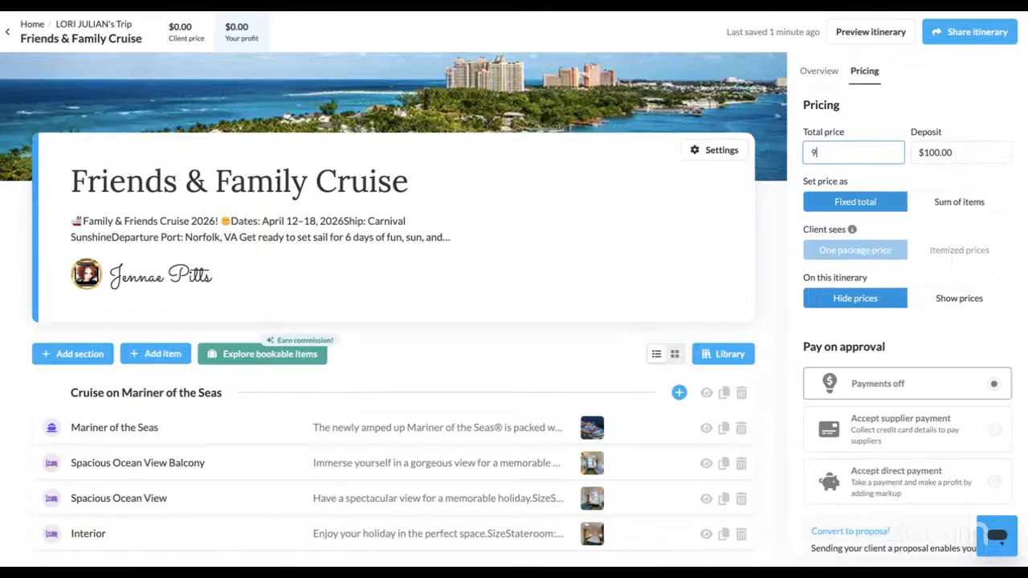
left_click(956, 180)
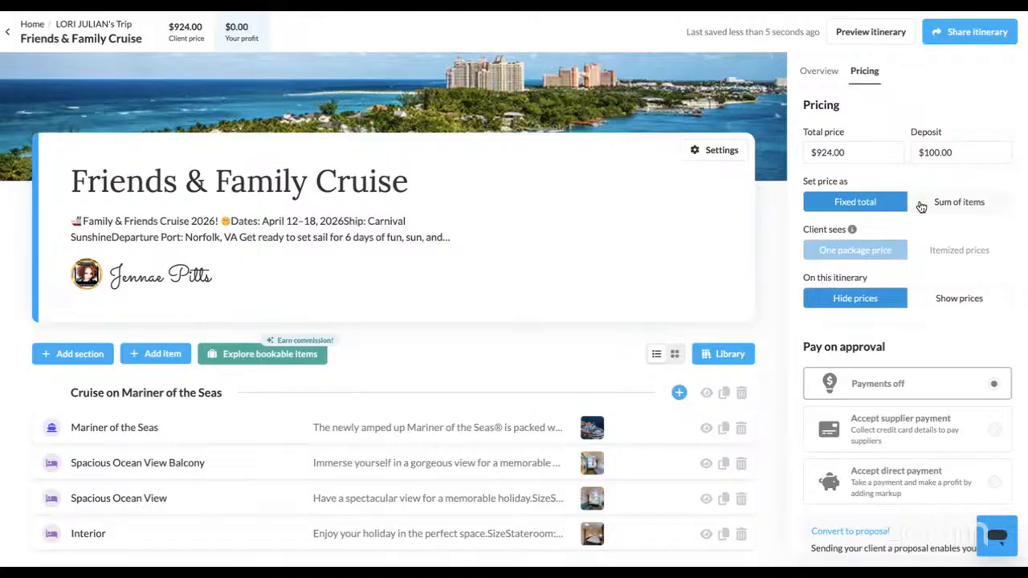
left_click(935, 152)
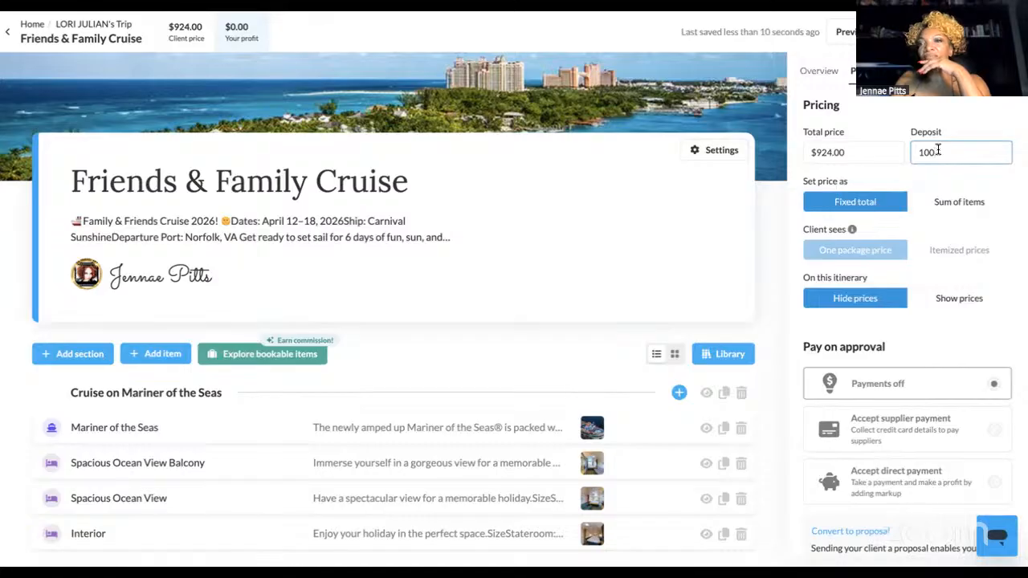
left_click(930, 184)
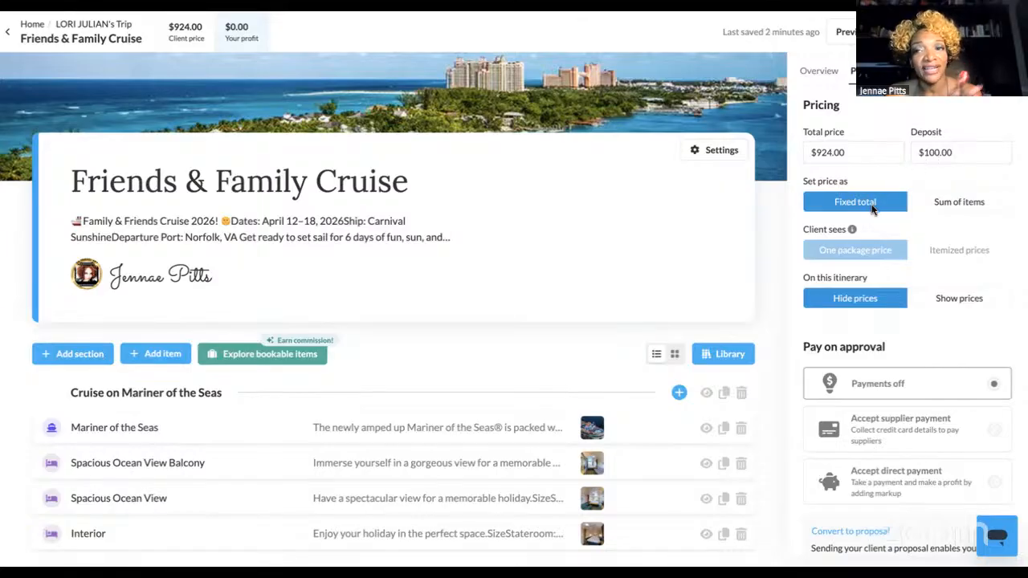
Set the itinerary price as the sum of items after comparing it with the fixed total, and look over the price column of the cruise items.
left_click(946, 200)
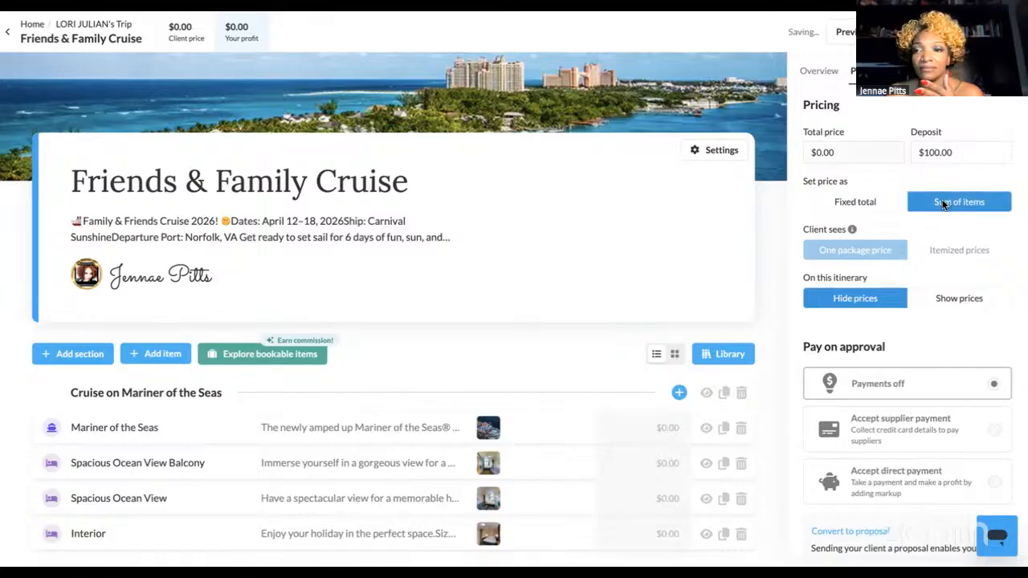
scroll(912, 229, "down", 1)
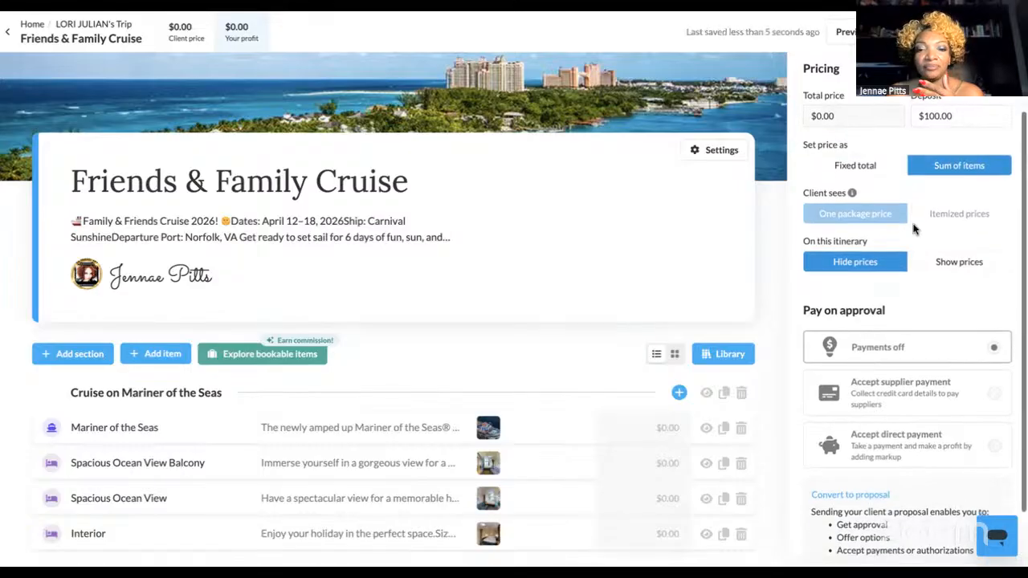
scroll(734, 434, "down", 3)
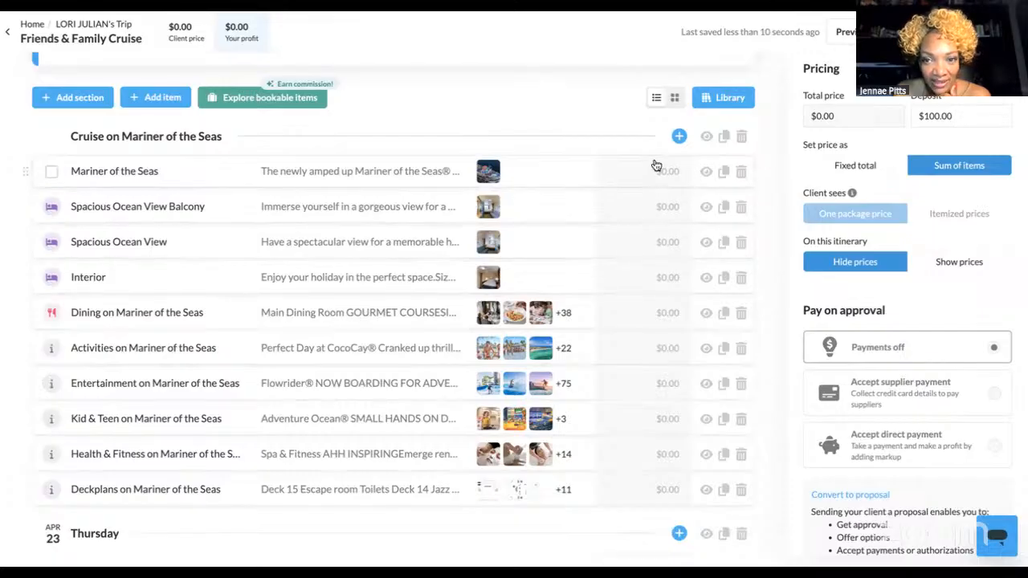
scroll(908, 201, "up", 1)
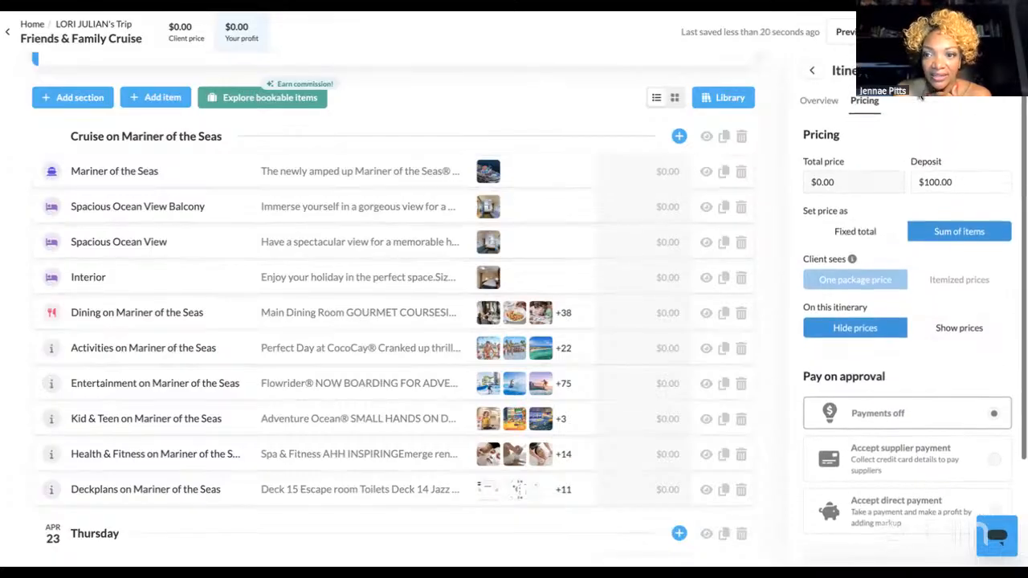
left_click(851, 235)
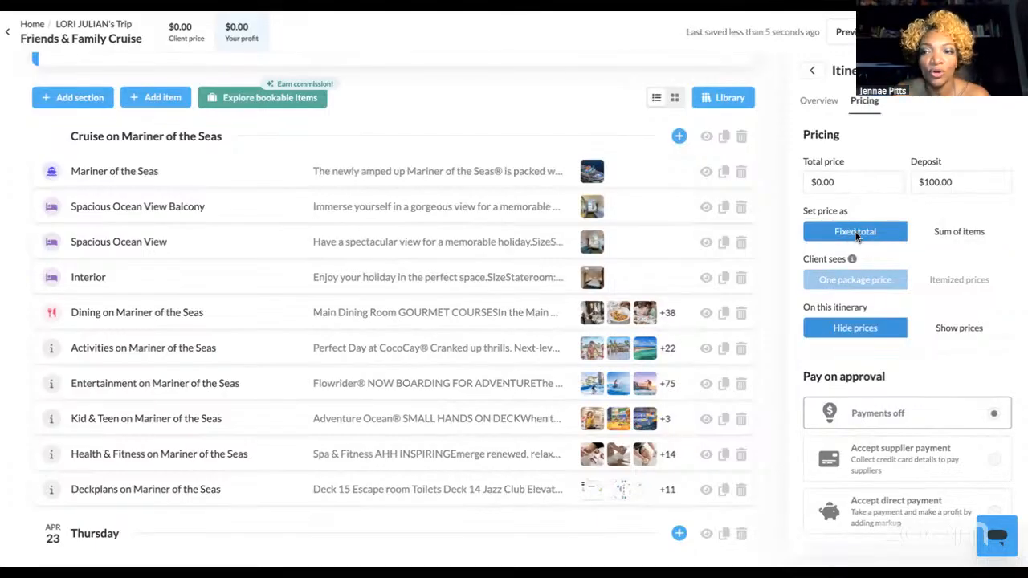
left_click(946, 238)
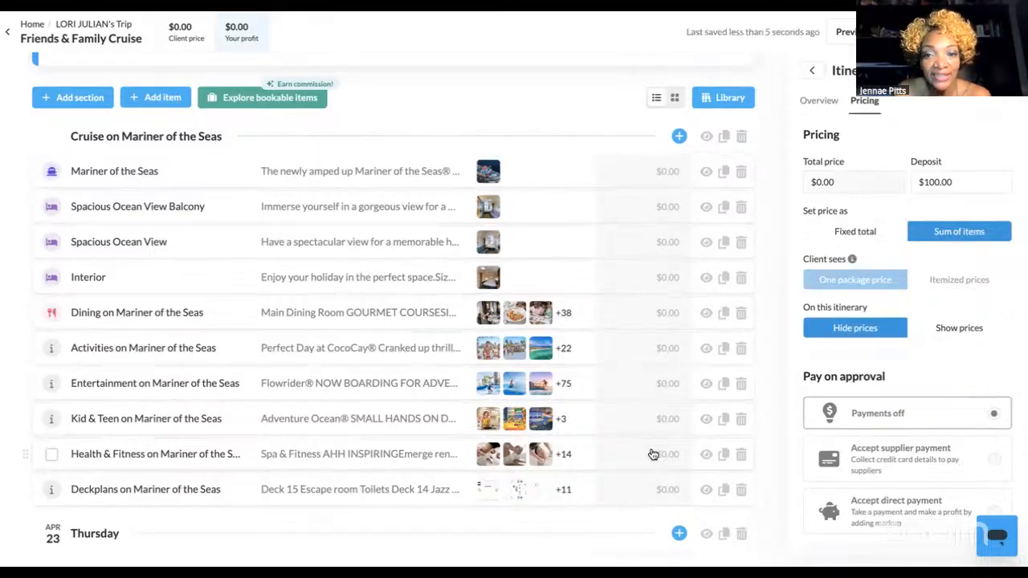
scroll(623, 533, "down", 2)
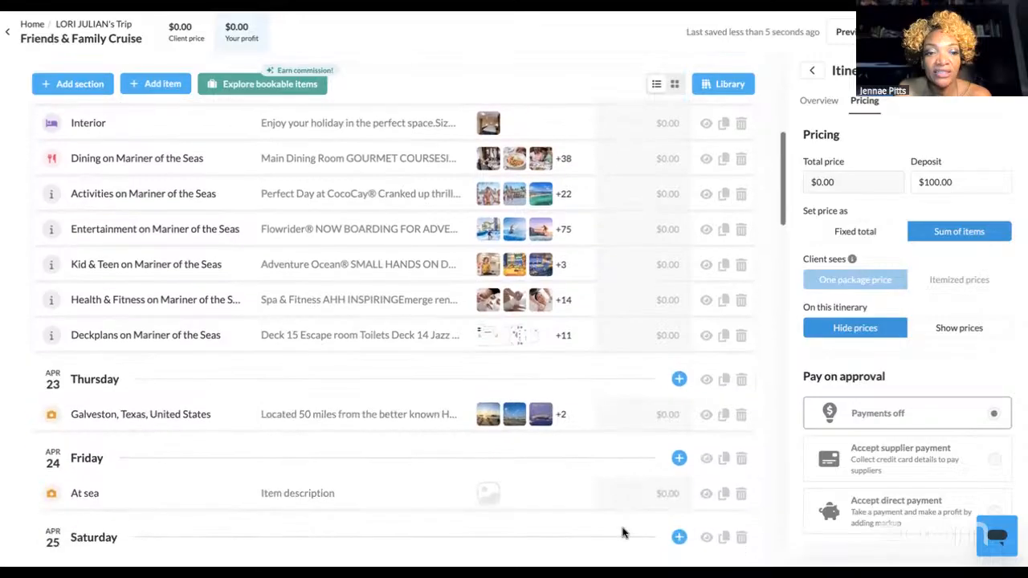
scroll(623, 532, "up", 2)
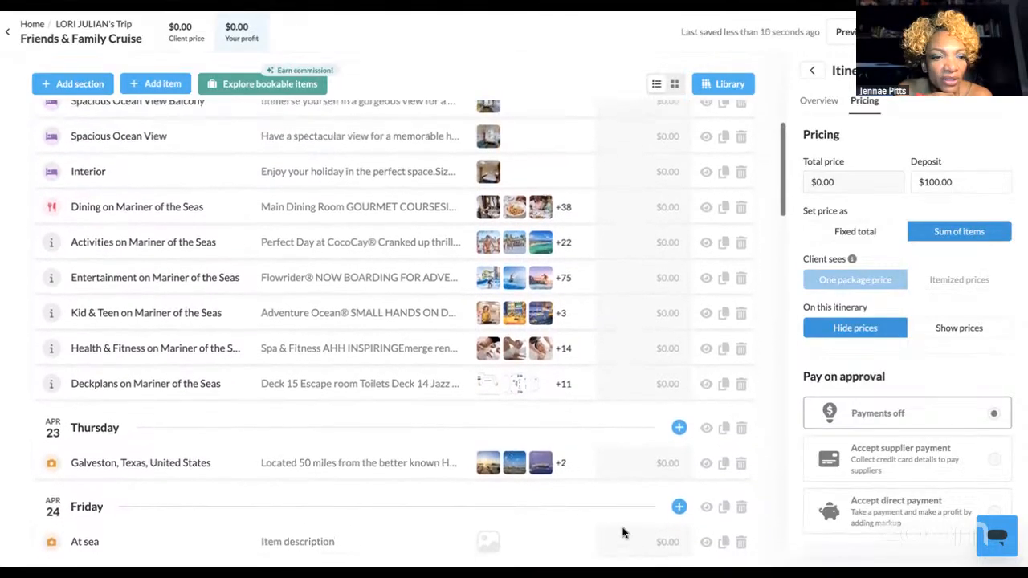
scroll(623, 533, "up", 2)
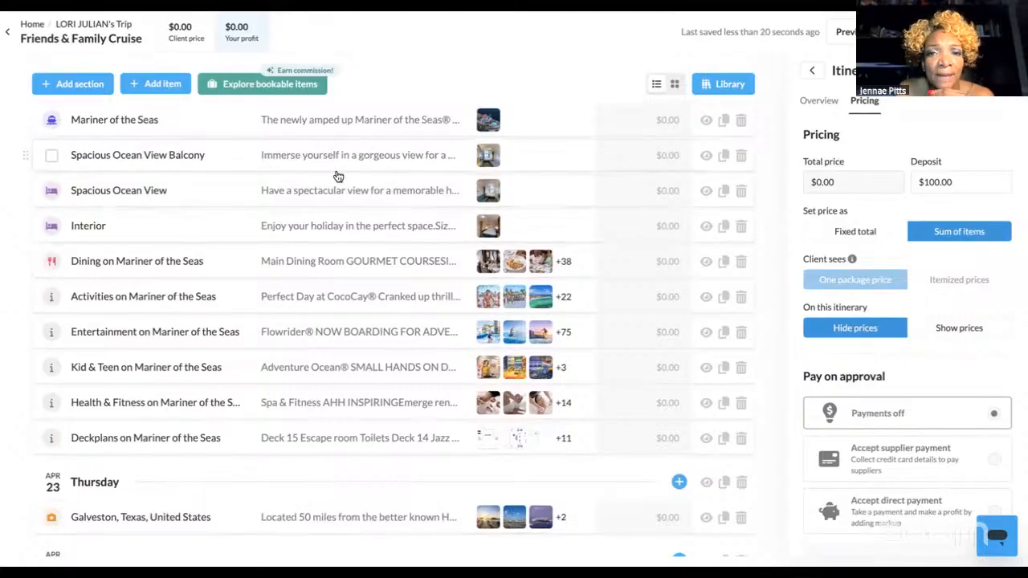
Set the price of the Interior lodging item in the Mariner of the Seas section to $924.
left_click(665, 231)
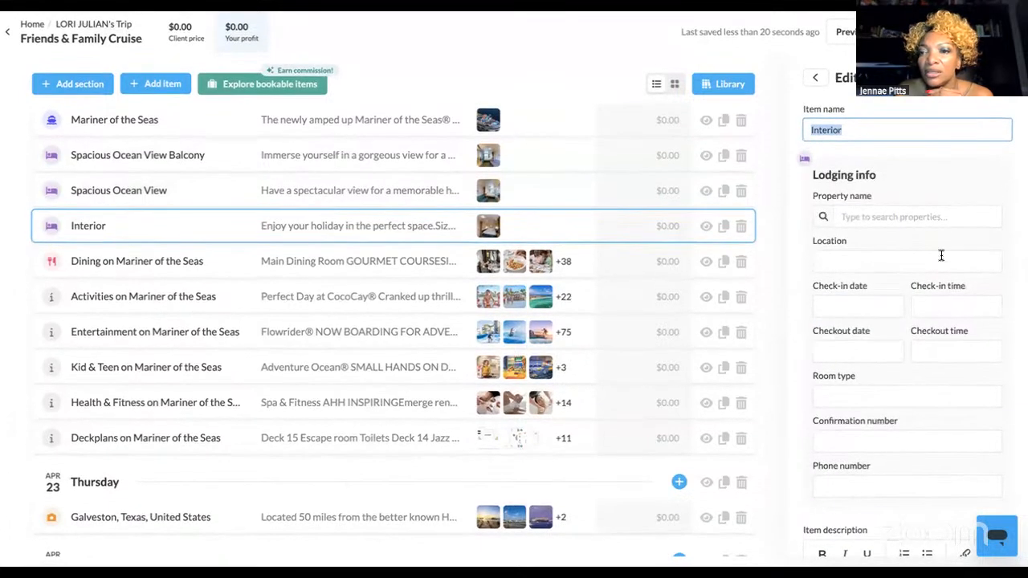
scroll(942, 256, "down", 5)
scroll(941, 256, "down", 2)
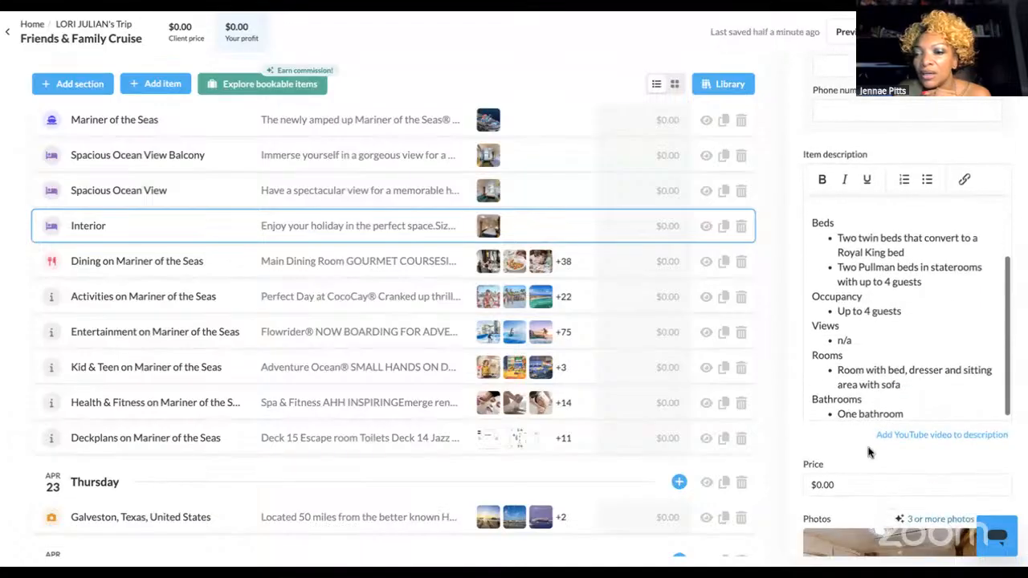
left_click(855, 483)
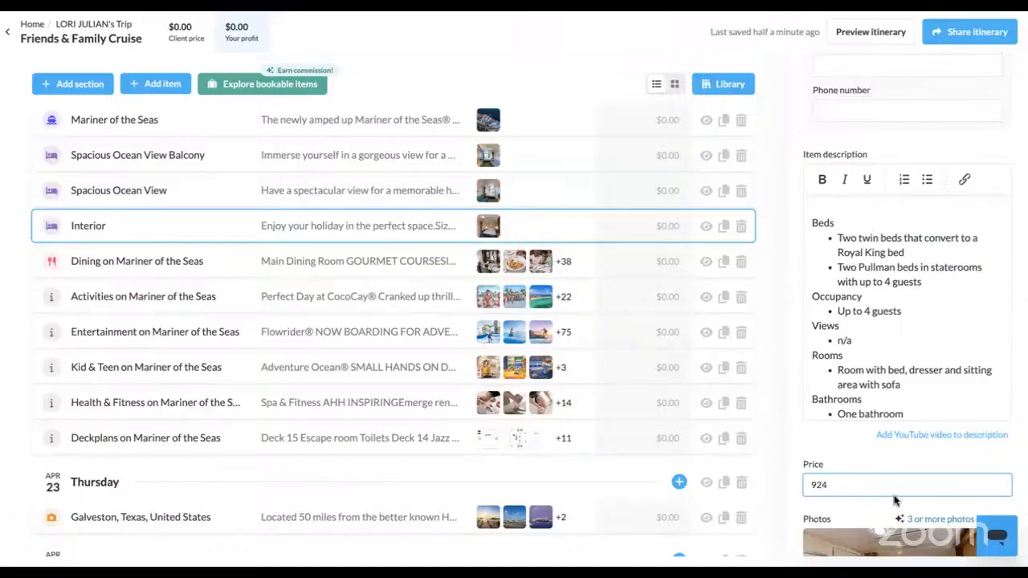
left_click(854, 438)
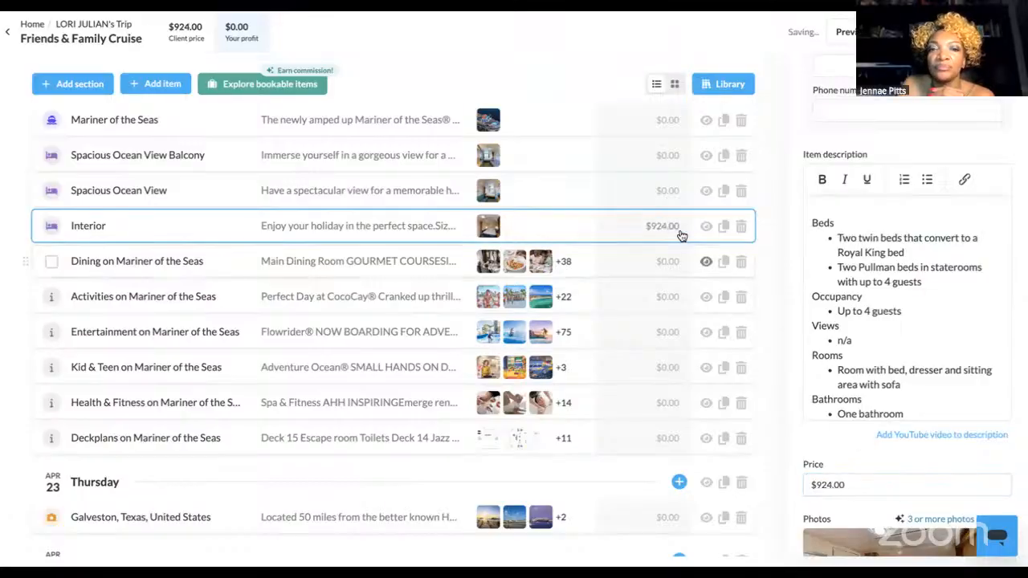
Look over the Spacious Ocean View and Interior lodging details of the Mariner of the Seas cruise, including the Interior price field.
left_click(666, 190)
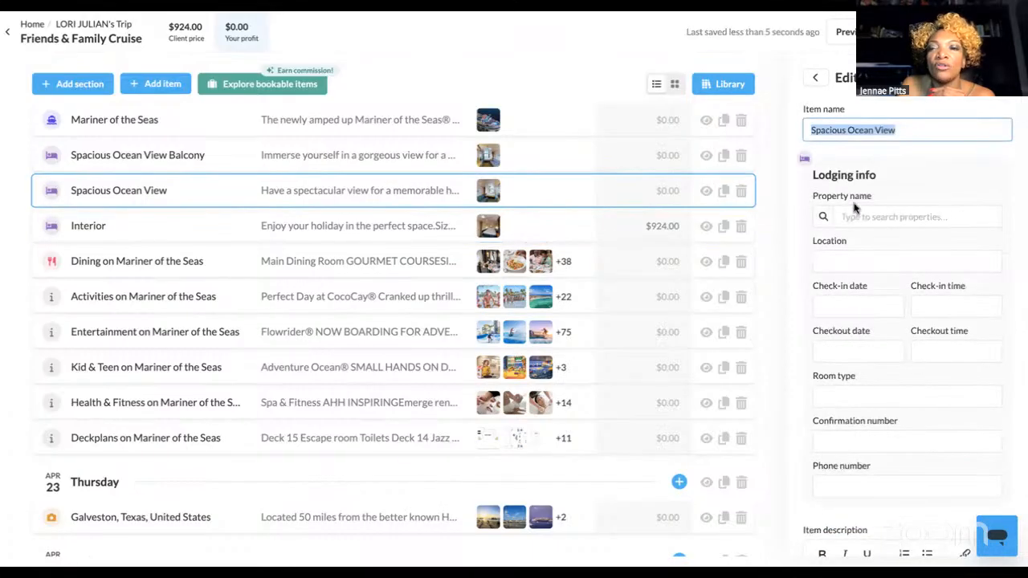
left_click(672, 230)
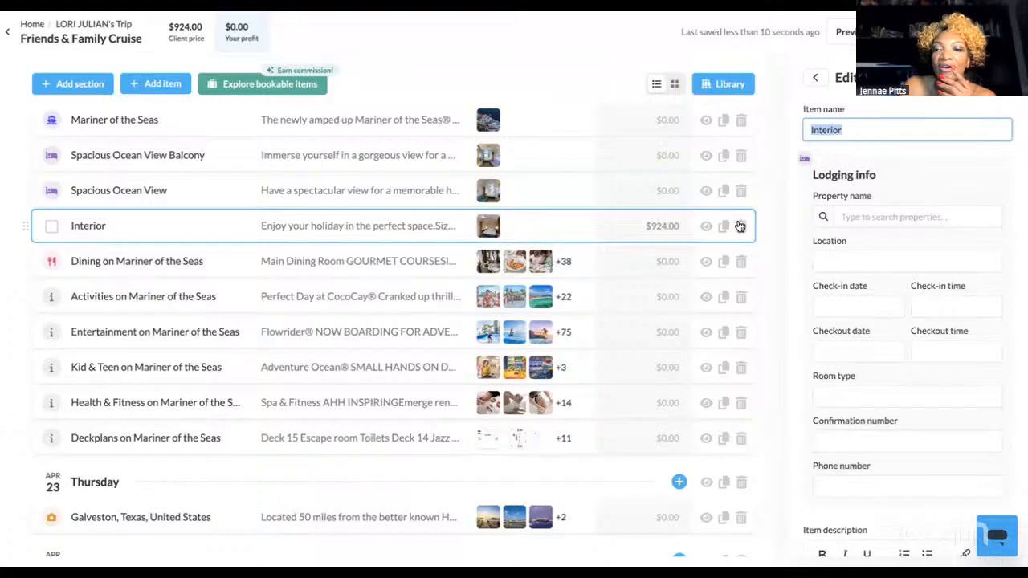
scroll(822, 408, "down", 6)
scroll(864, 412, "up", 4)
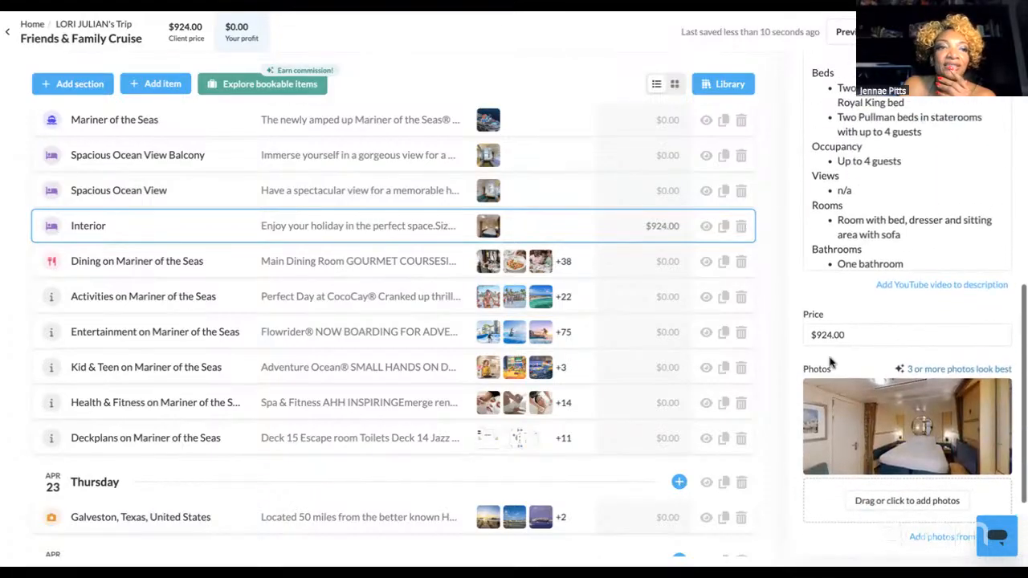
scroll(418, 201, "up", 3)
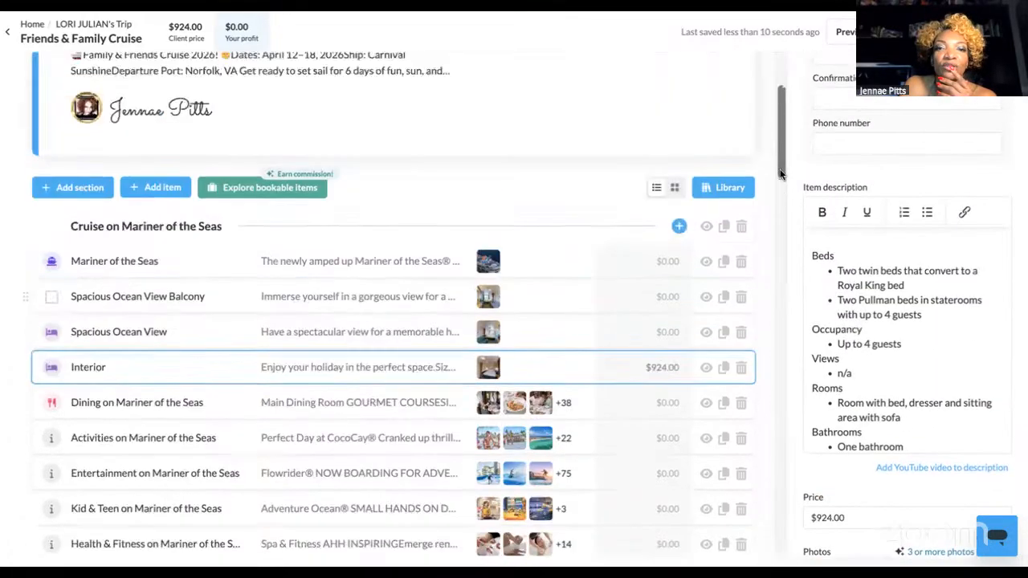
Hide the whole Cruise on Mariner of the Seas section with its items, and delete them all from the itinerary.
left_click(52, 247)
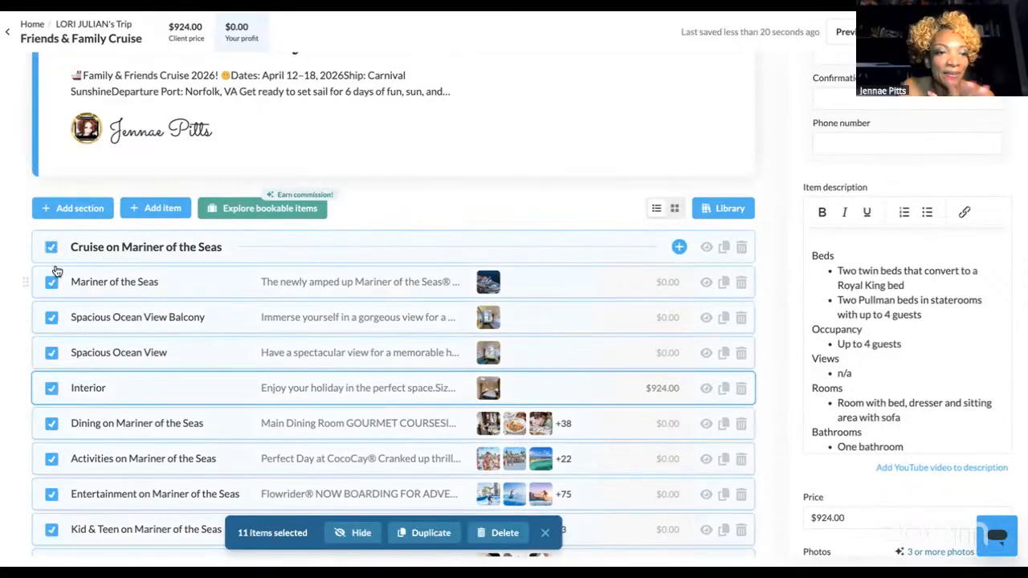
left_click(353, 533)
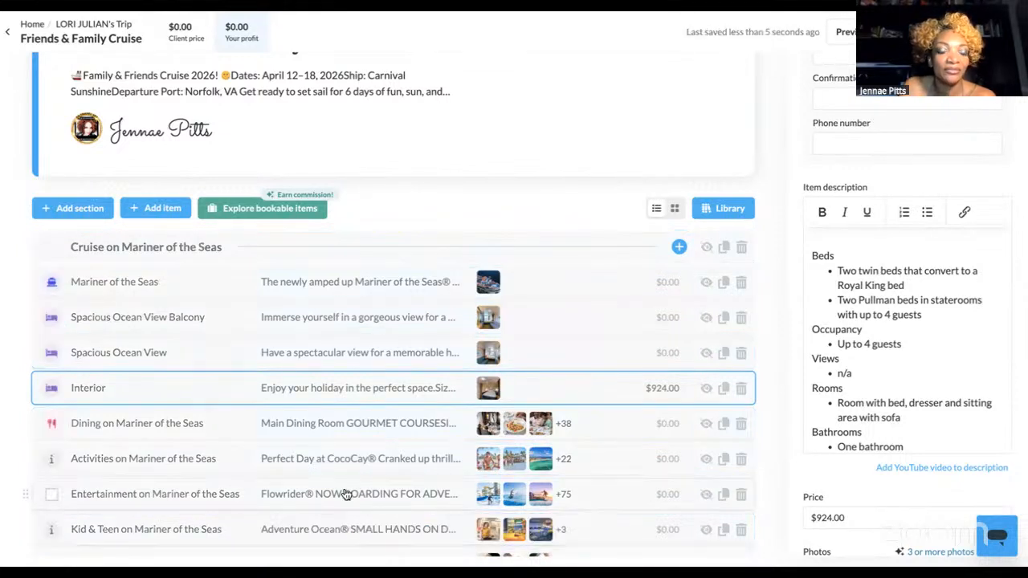
left_click(52, 247)
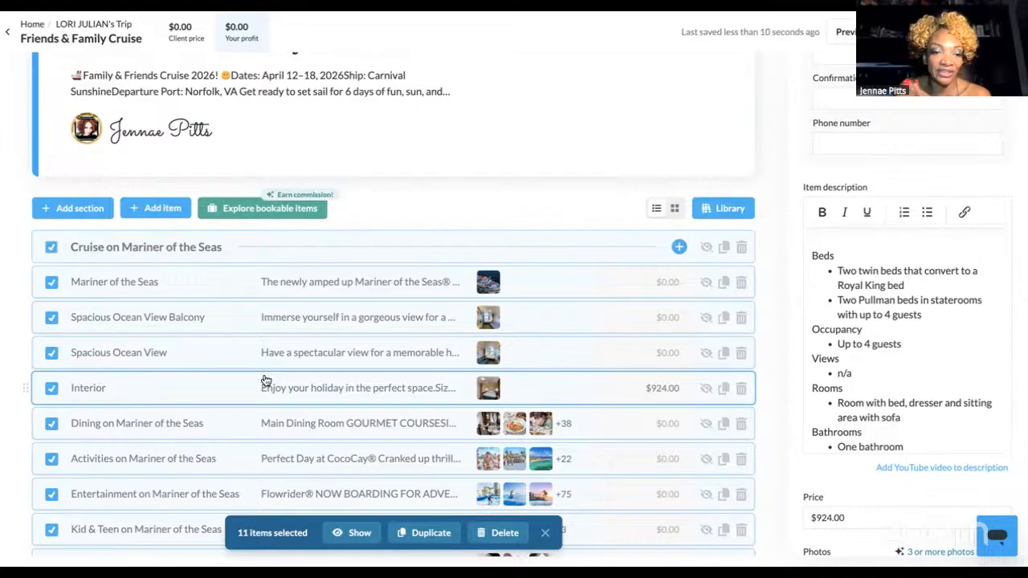
scroll(313, 453, "down", 3)
scroll(313, 453, "down", 6)
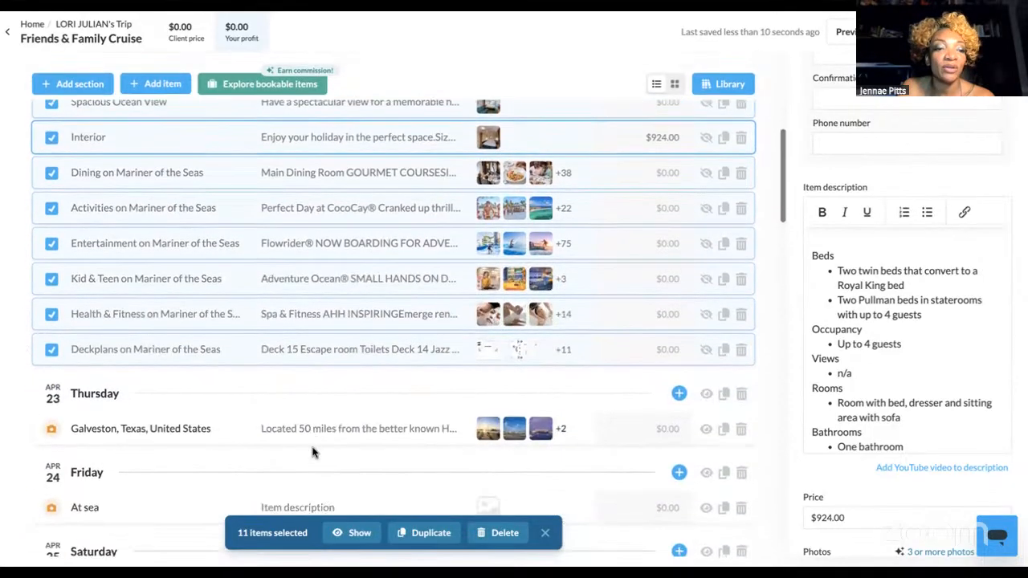
scroll(313, 454, "up", 2)
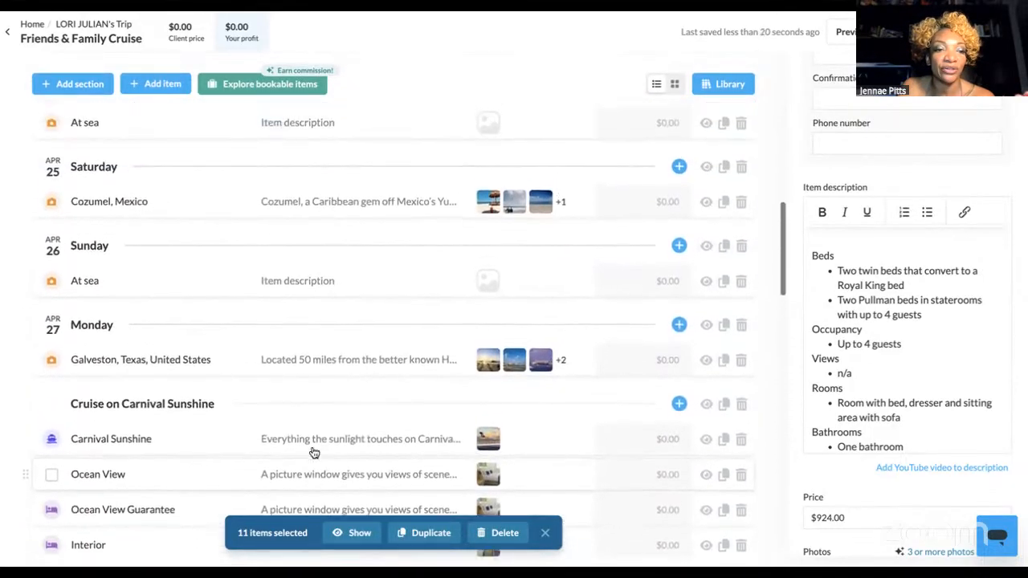
left_click(496, 536)
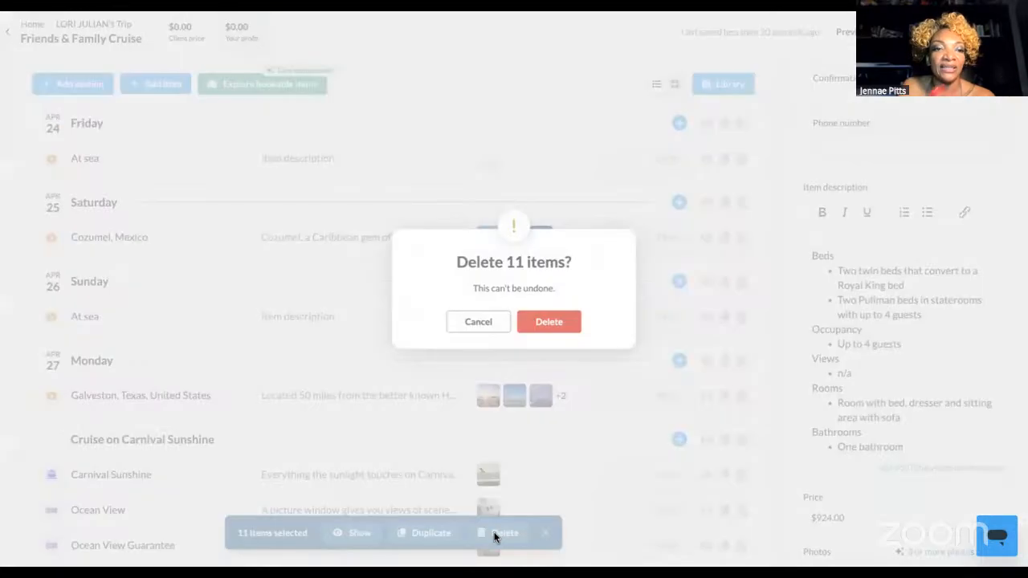
left_click(546, 322)
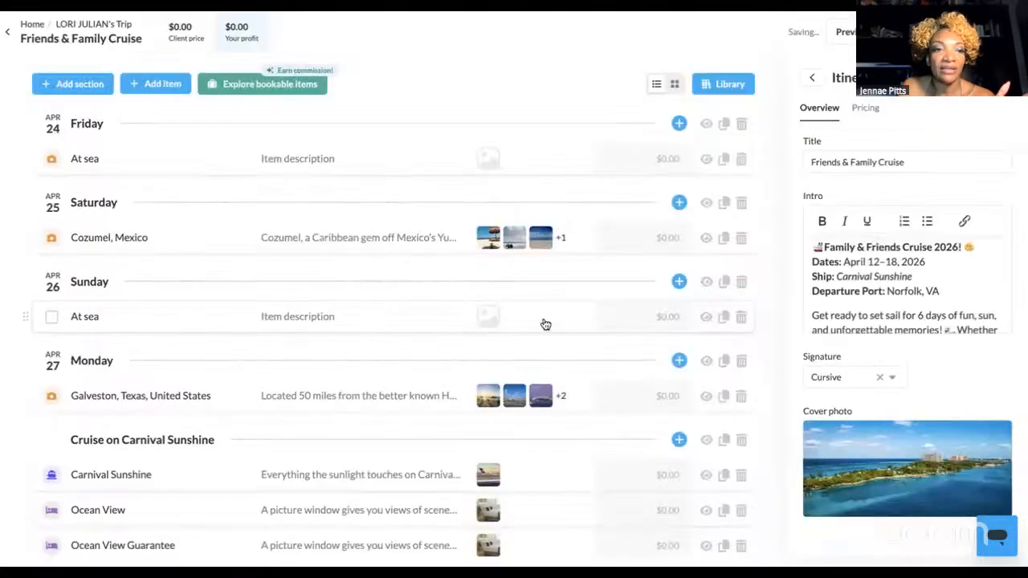
Delete the day sections from Thursday, April 23 to Monday, April 27 together with their Galveston, Cozumel and at-sea items.
scroll(346, 247, "up", 2)
scroll(346, 246, "up", 1)
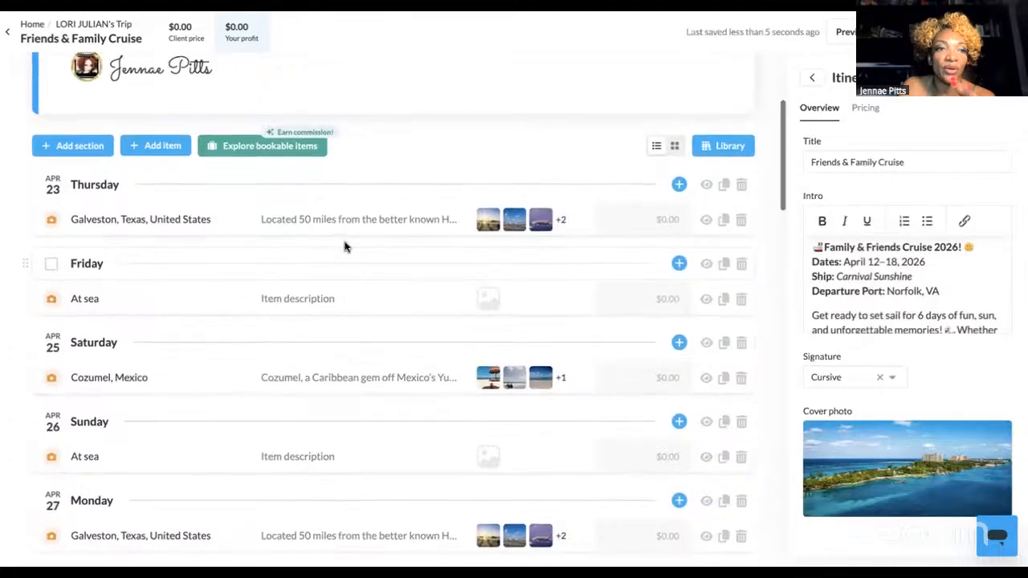
left_click(51, 185)
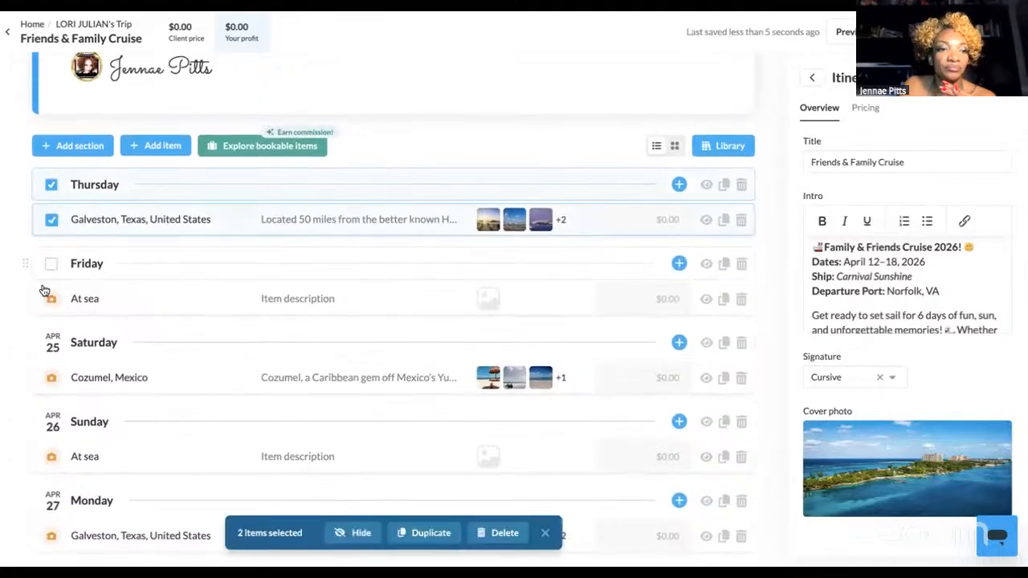
left_click(51, 263)
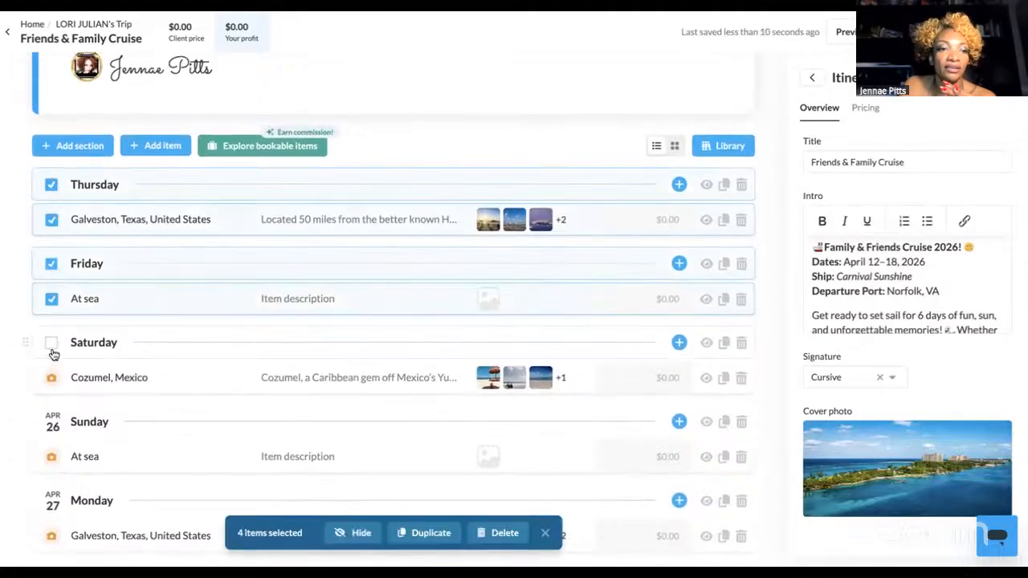
left_click(51, 343)
left_click(51, 422)
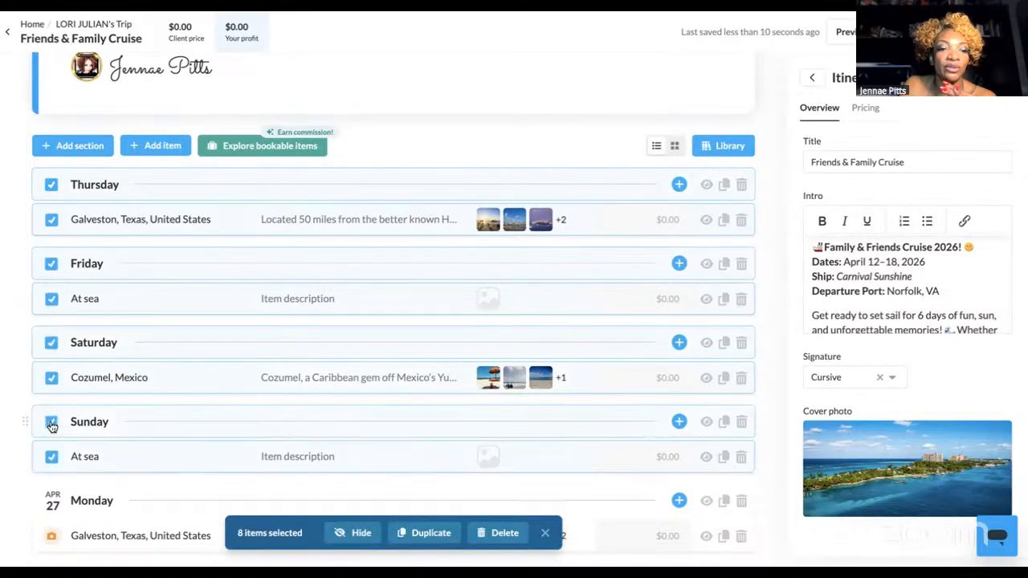
scroll(52, 418, "down", 3)
left_click(53, 407)
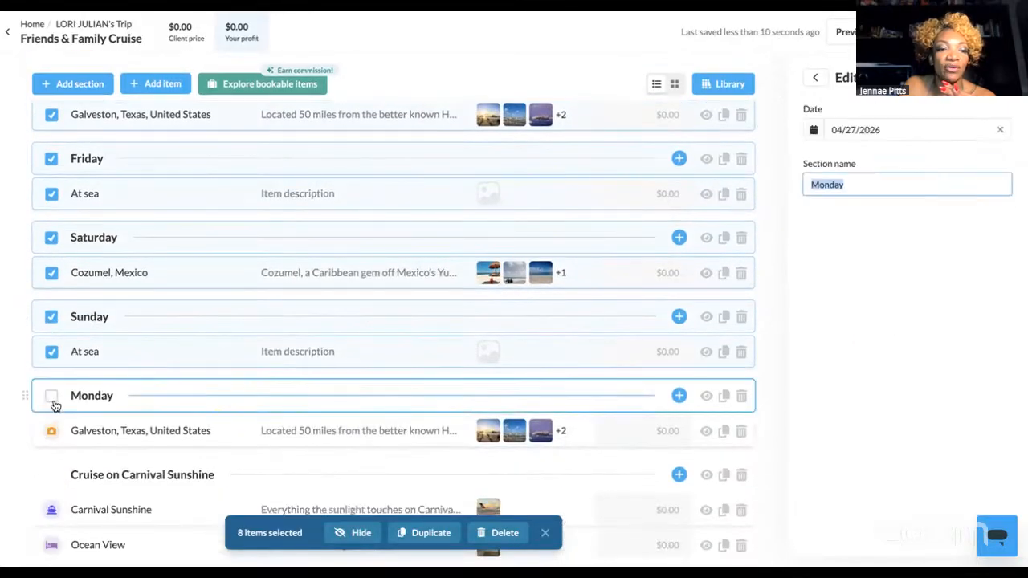
left_click(51, 396)
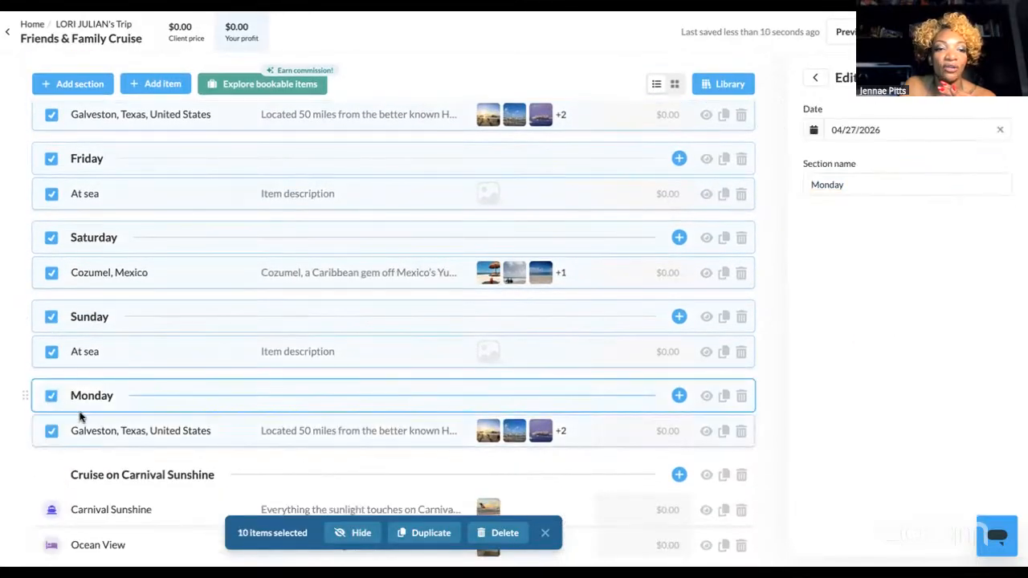
left_click(492, 536)
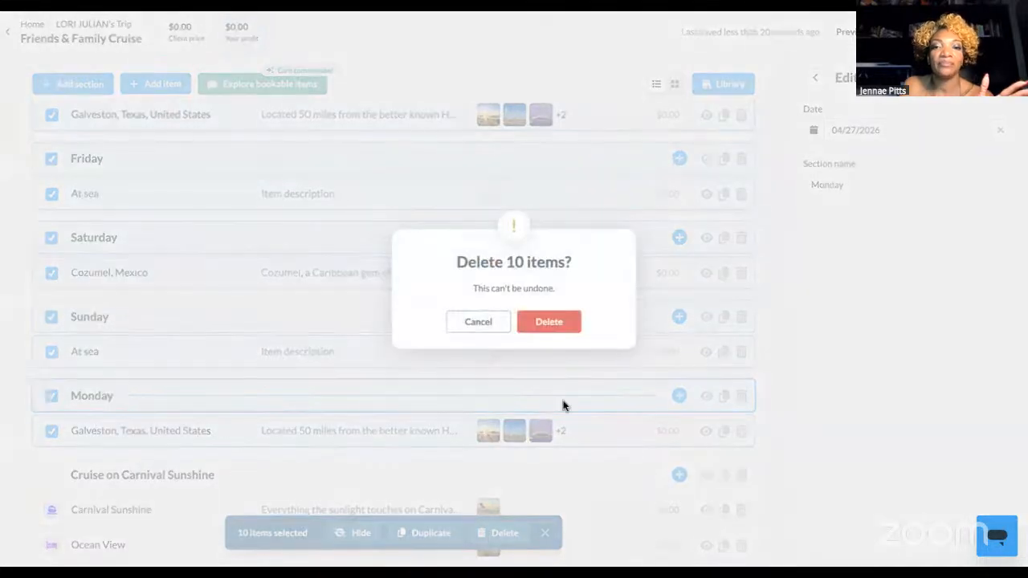
left_click(576, 324)
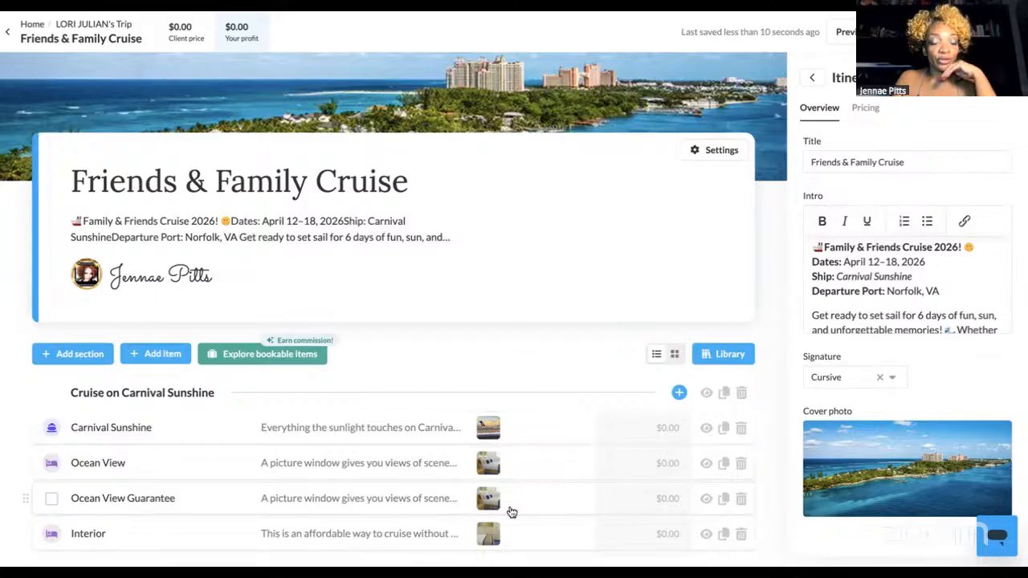
Set the price of the Interior lodging item in the Cruise on Carnival Sunshine section to $924.
scroll(510, 510, "down", 2)
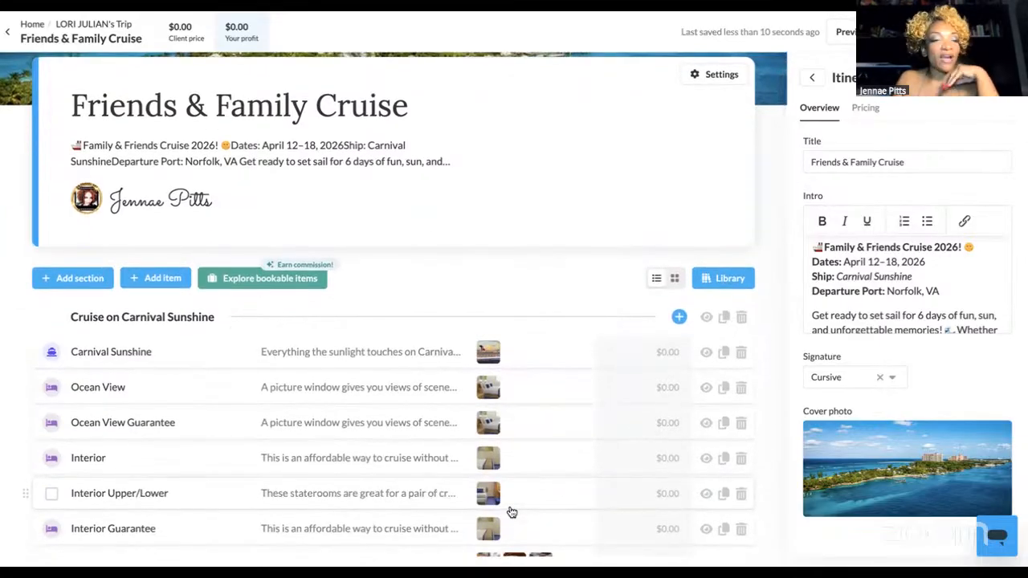
scroll(512, 512, "down", 4)
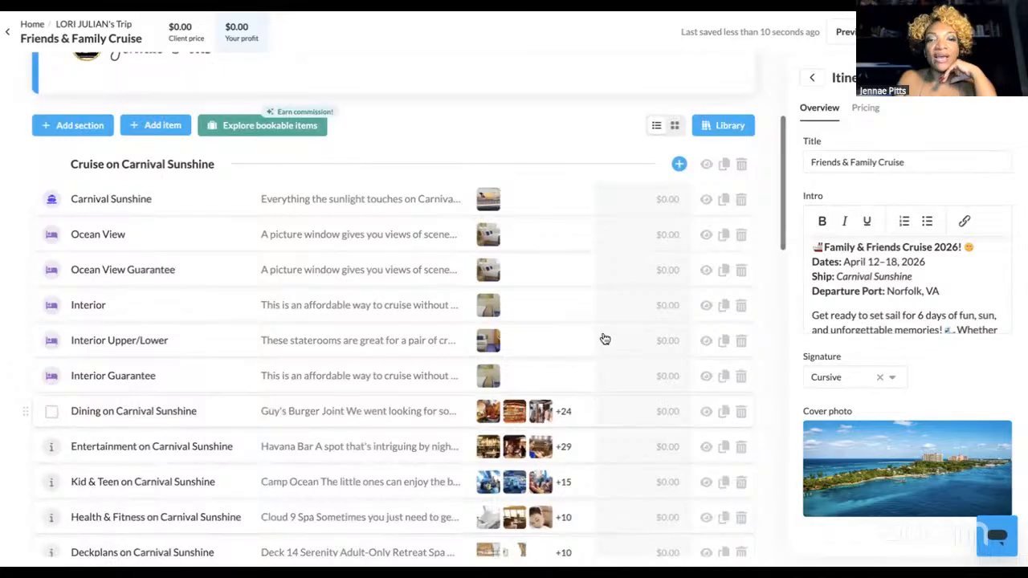
left_click(675, 310)
scroll(940, 415, "down", 5)
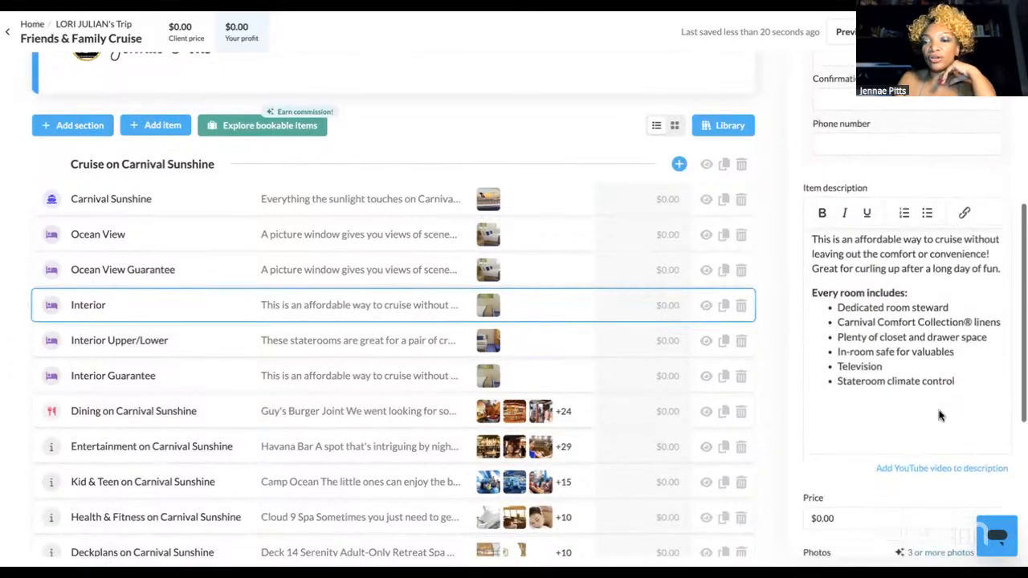
left_click(872, 439)
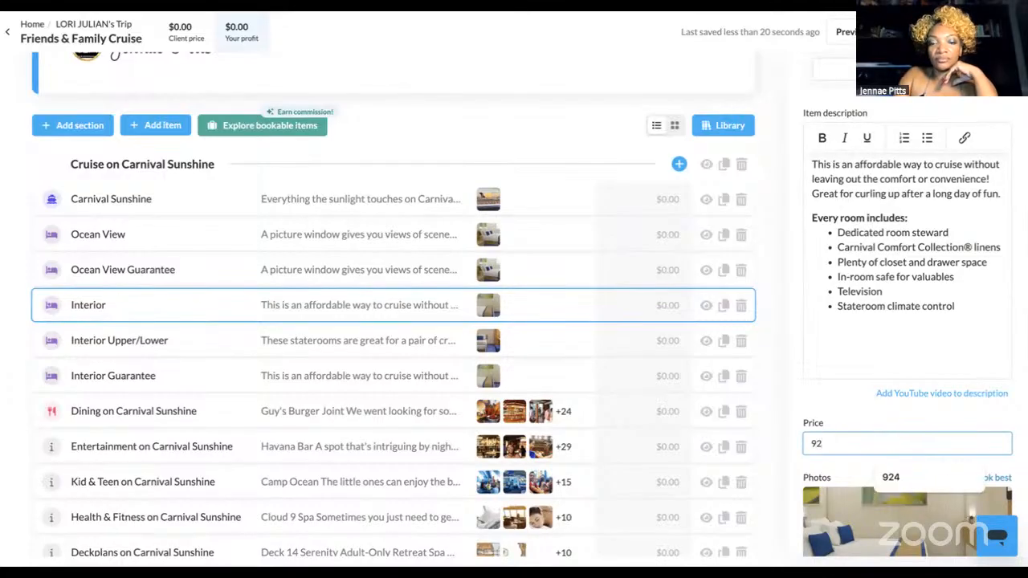
type("924")
scroll(948, 359, "up", 2)
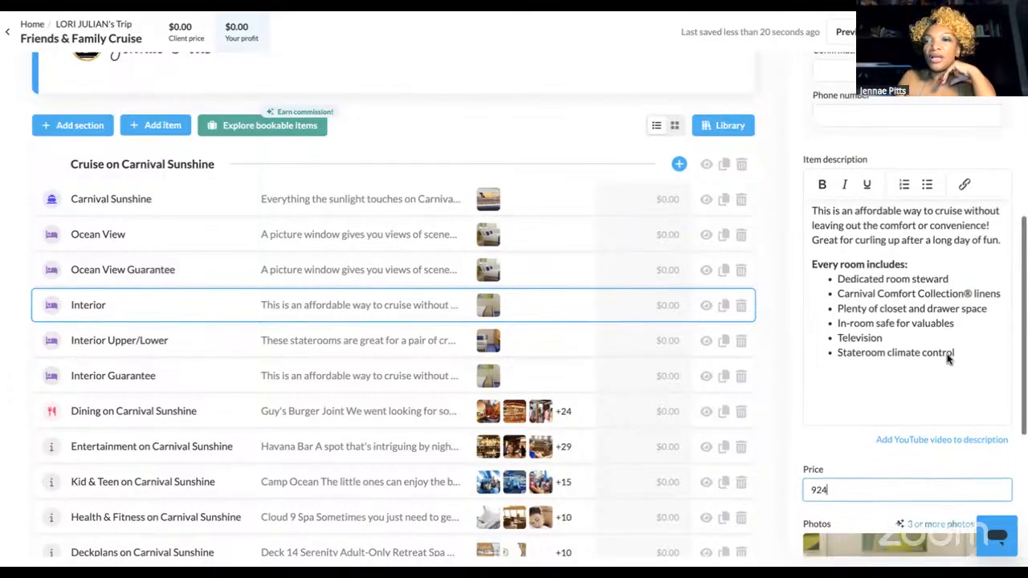
left_click(897, 490)
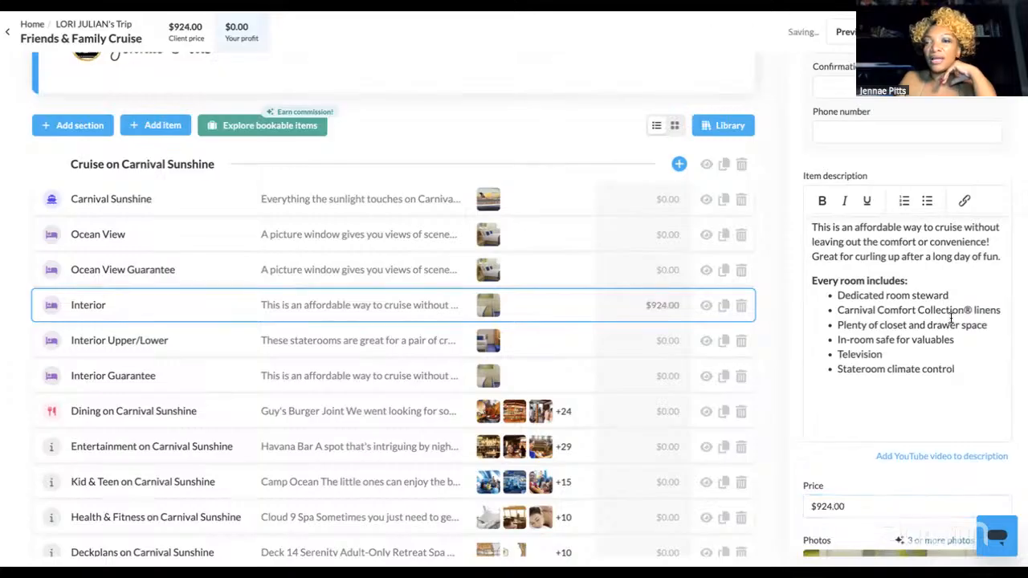
scroll(951, 318, "up", 2)
scroll(951, 318, "up", 4)
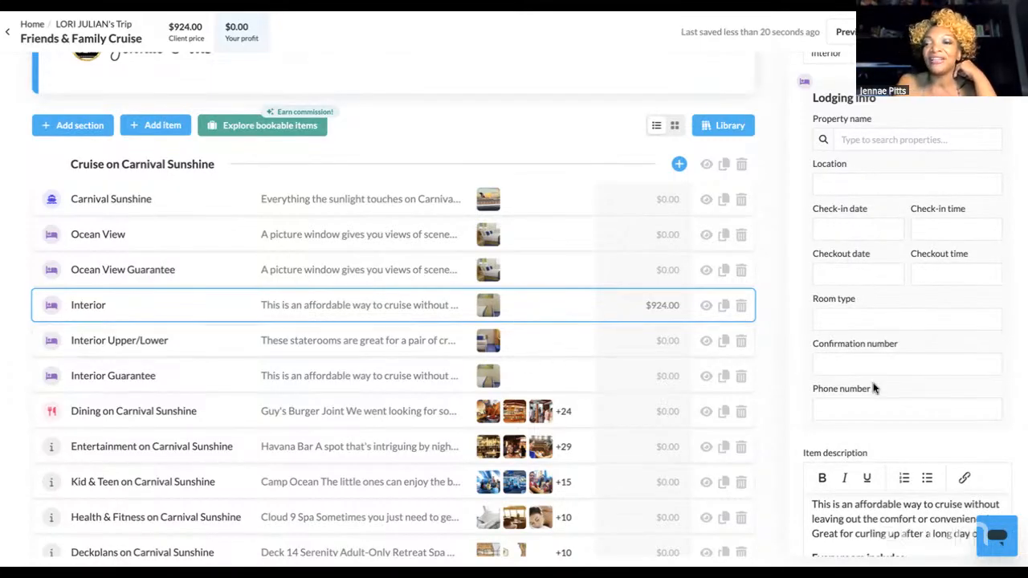
scroll(871, 399, "down", 2)
scroll(872, 482, "down", 1)
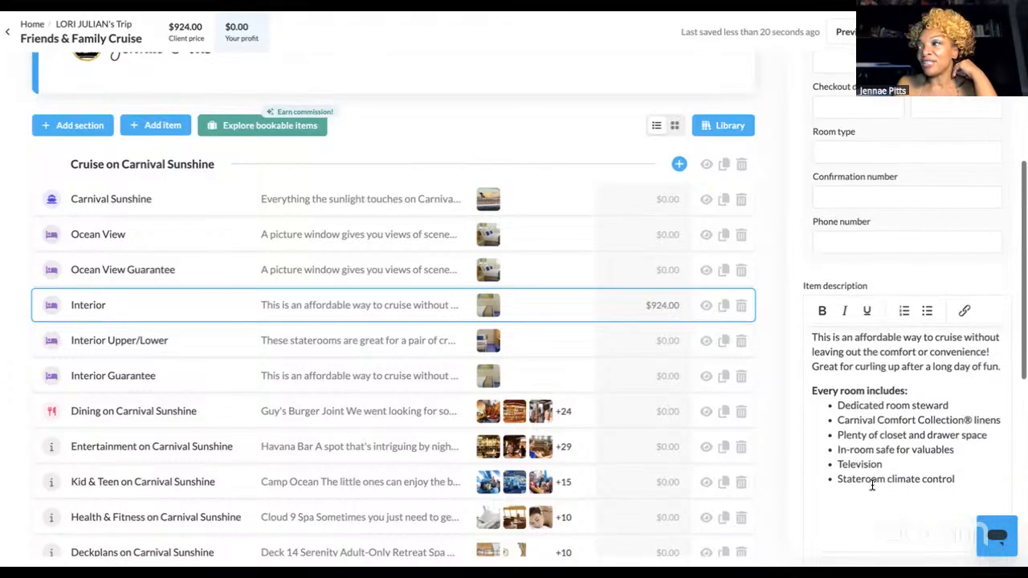
scroll(872, 483, "up", 4)
scroll(872, 483, "up", 1)
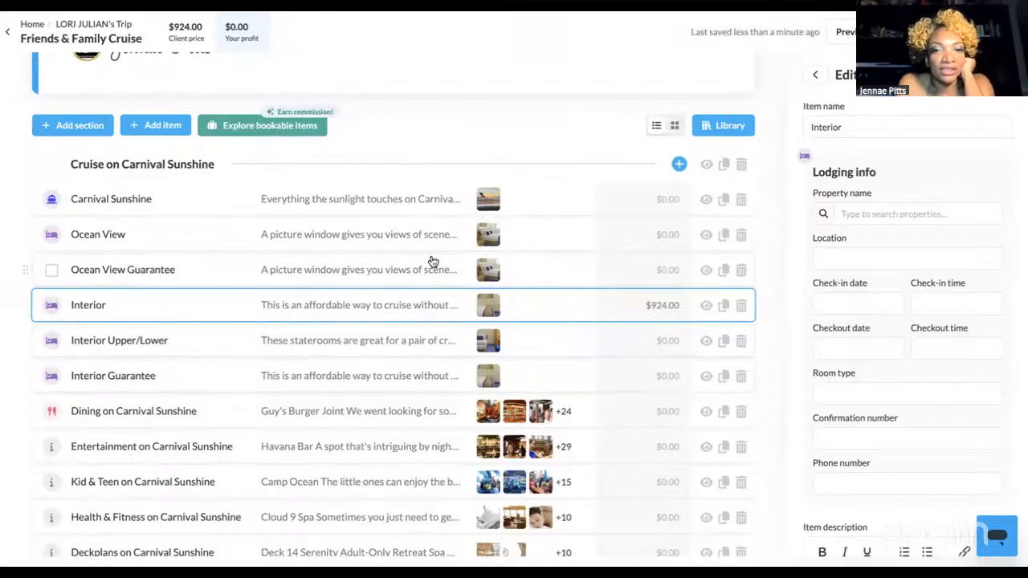
Delete the Ocean View Guarantee lodging item from the Cruise on Carnival Sunshine section.
left_click(670, 275)
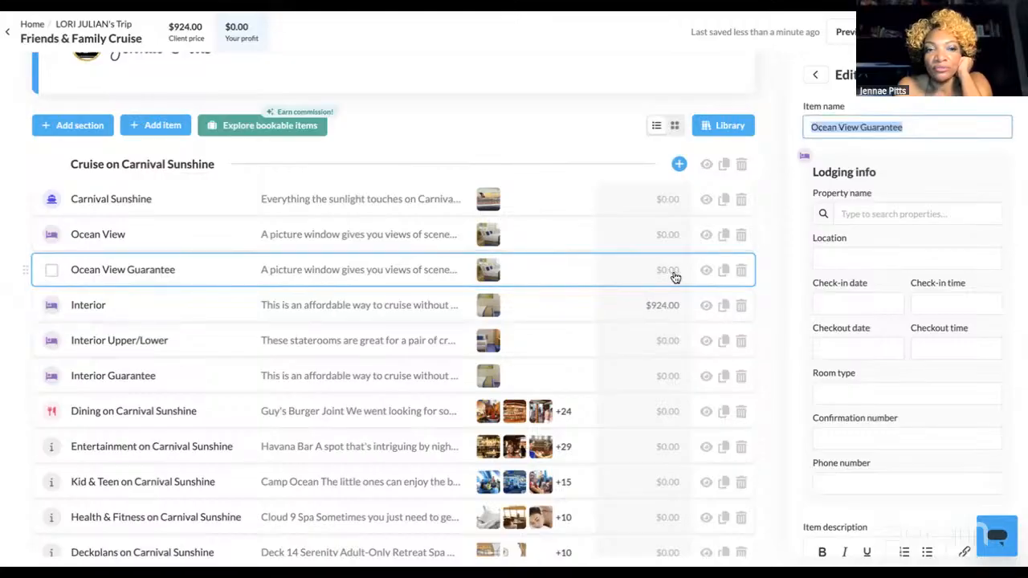
left_click(741, 274)
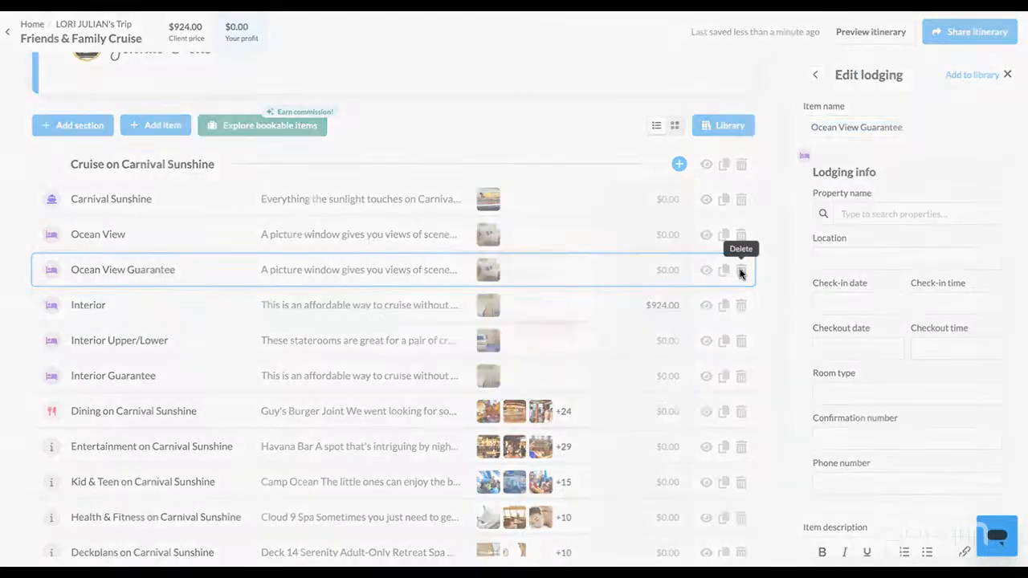
left_click(546, 330)
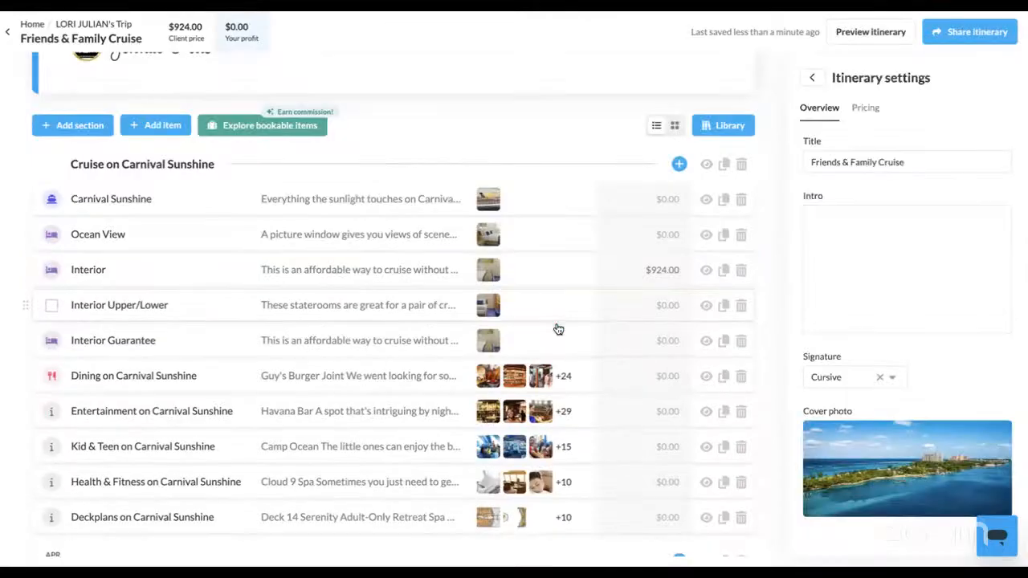
Set the price of the Ocean View lodging item in the Cruise on Carnival Sunshine section to $1,019.
left_click(665, 234)
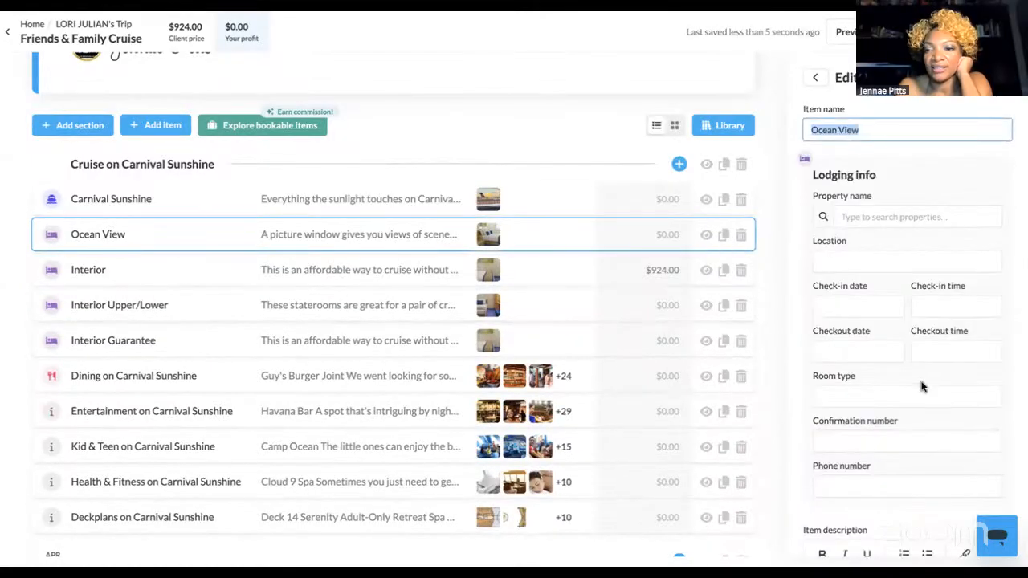
scroll(907, 425, "down", 5)
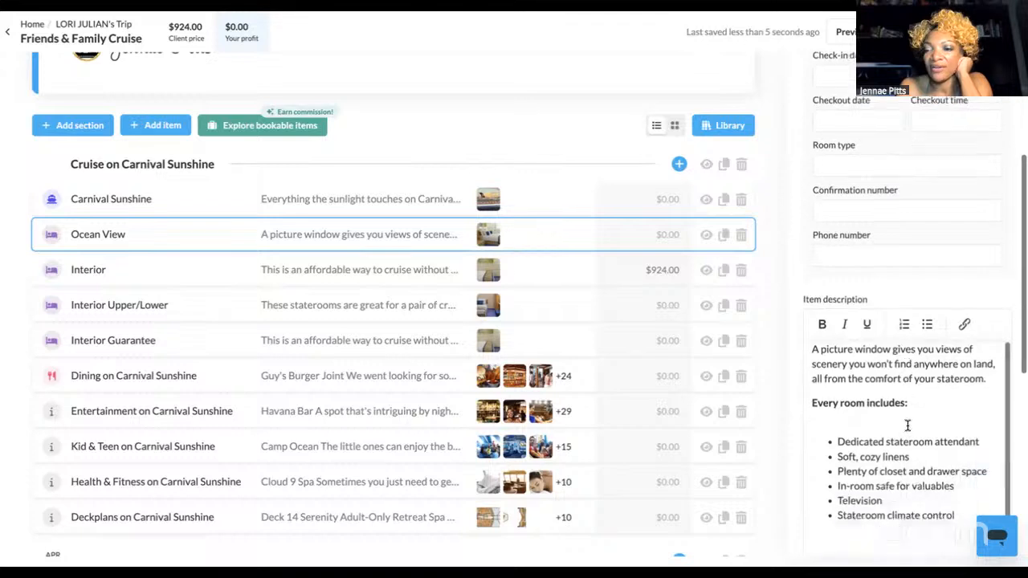
scroll(908, 426, "down", 3)
left_click(856, 404)
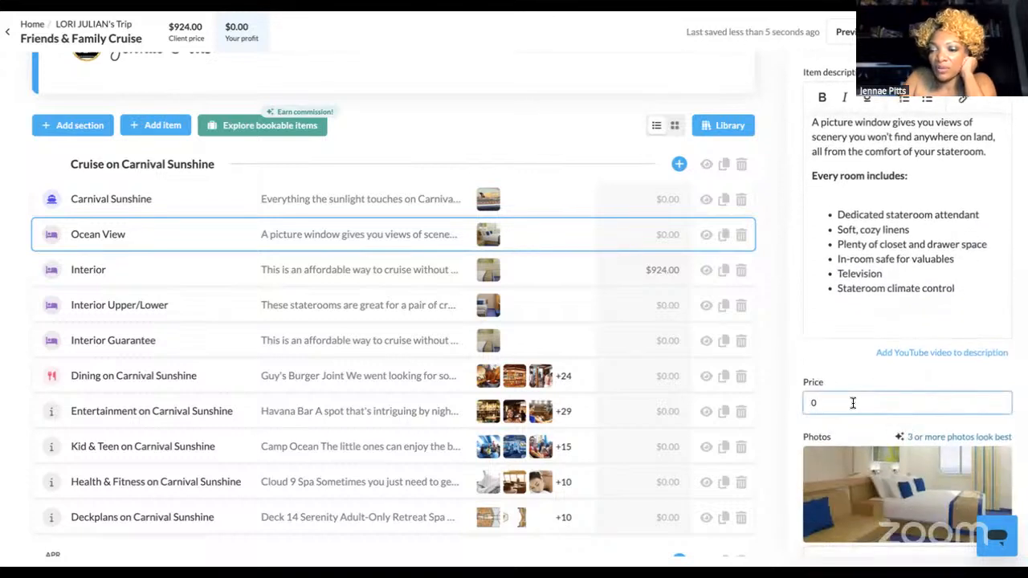
type("10")
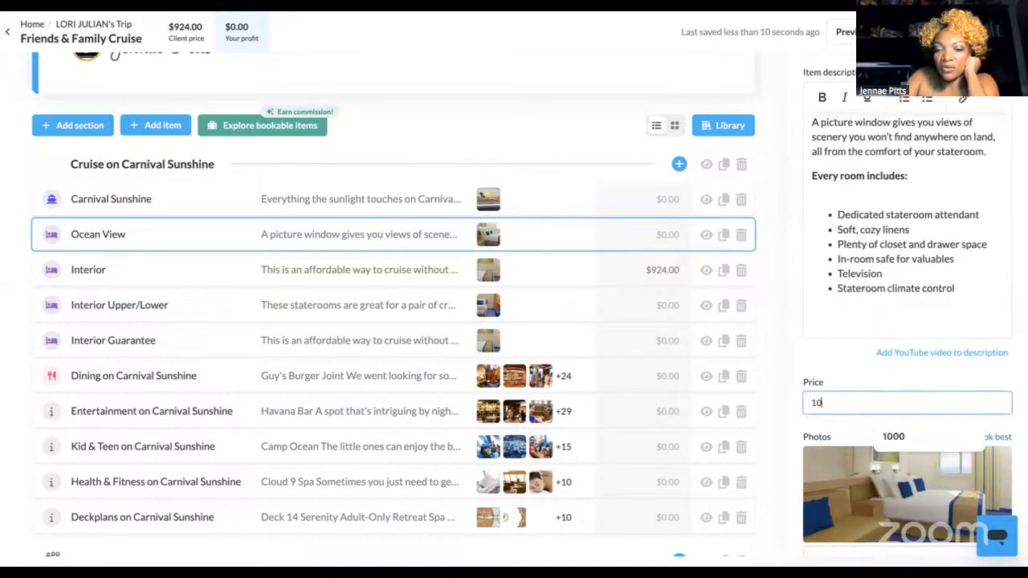
type("19")
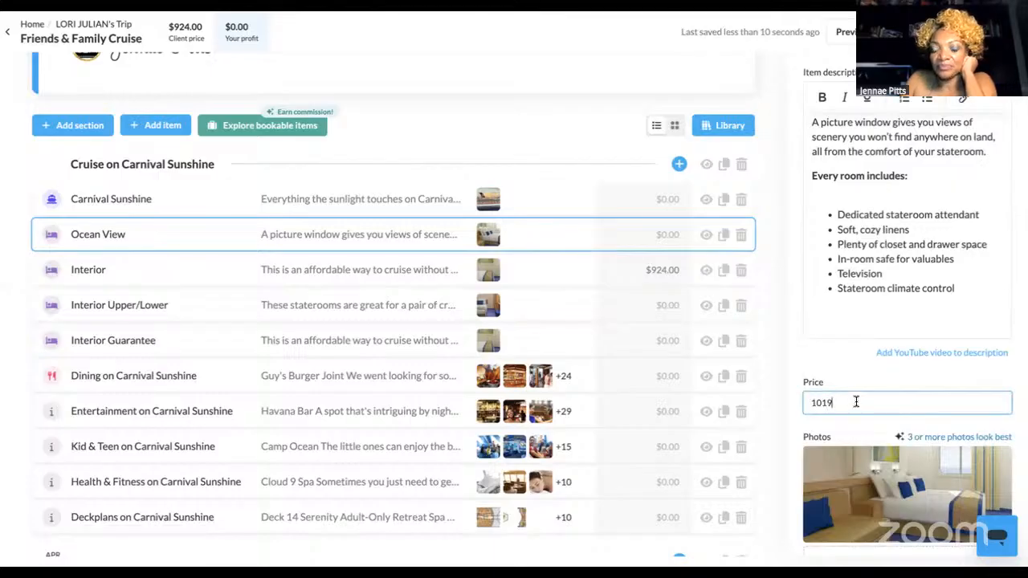
left_click(843, 374)
scroll(822, 347, "up", 1)
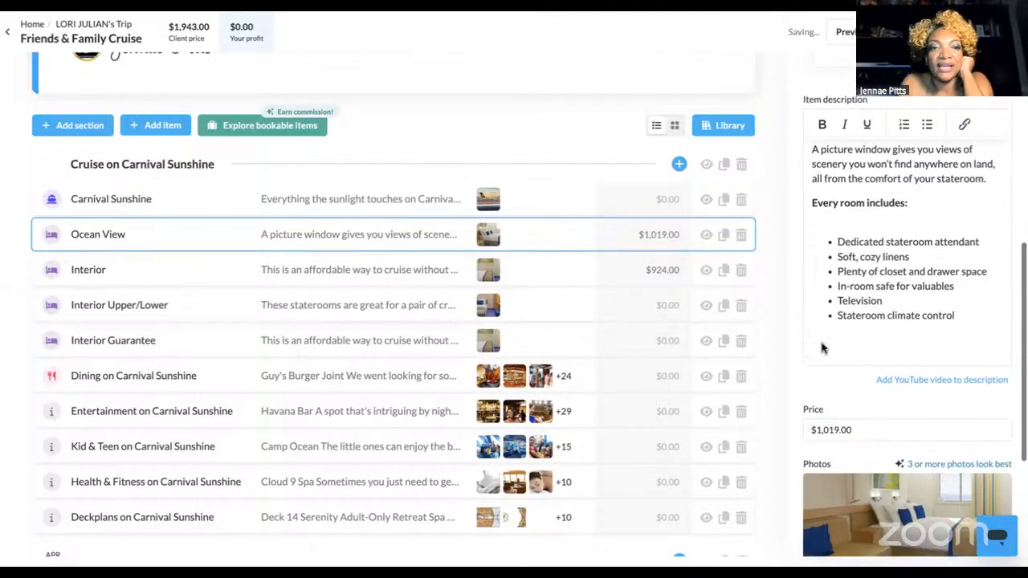
scroll(821, 343, "up", 1)
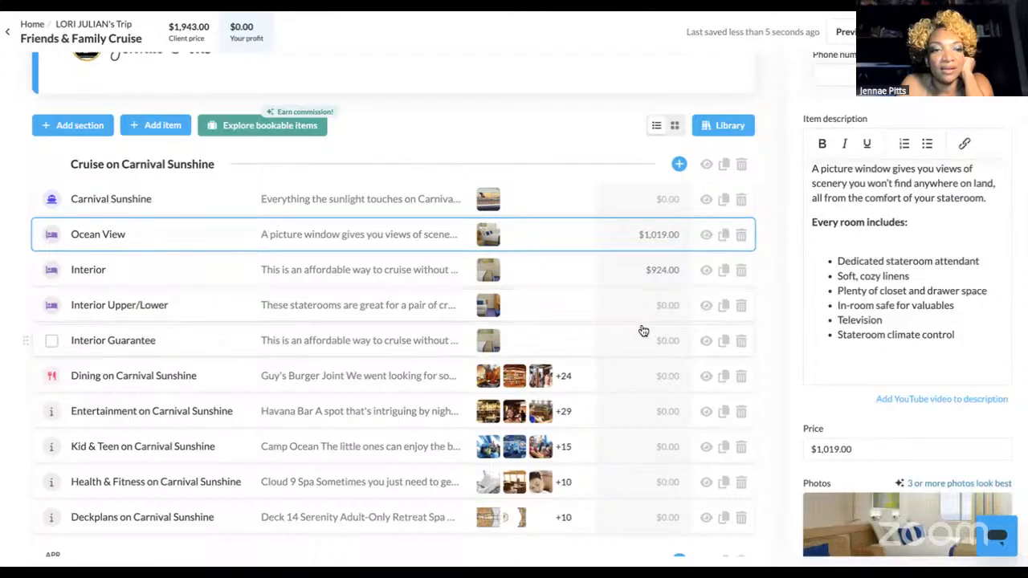
Delete the Interior Guarantee and Interior Upper/Lower lodging items from the Cruise on Carnival Sunshine section.
scroll(642, 332, "up", 1)
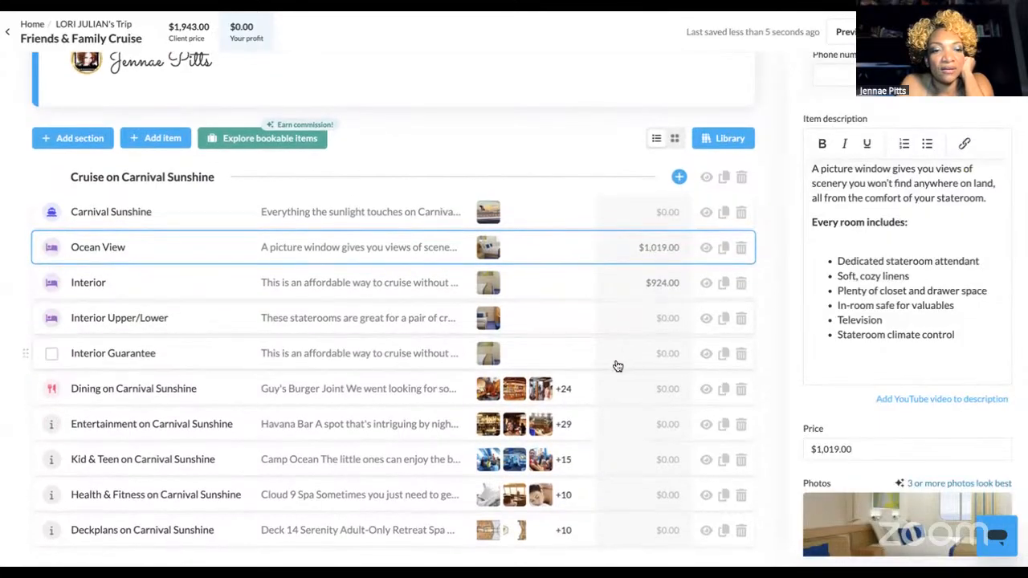
left_click(740, 359)
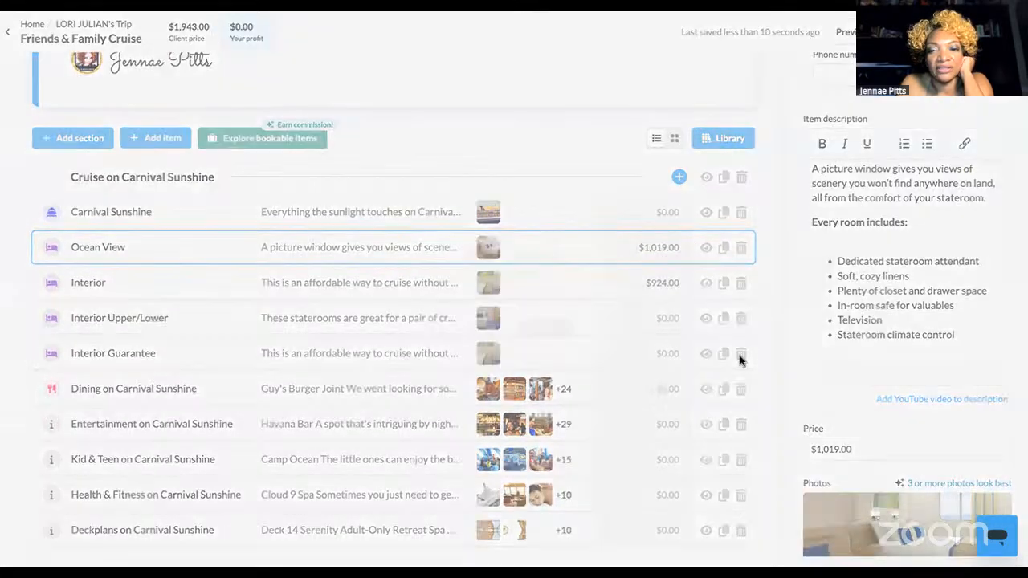
left_click(567, 338)
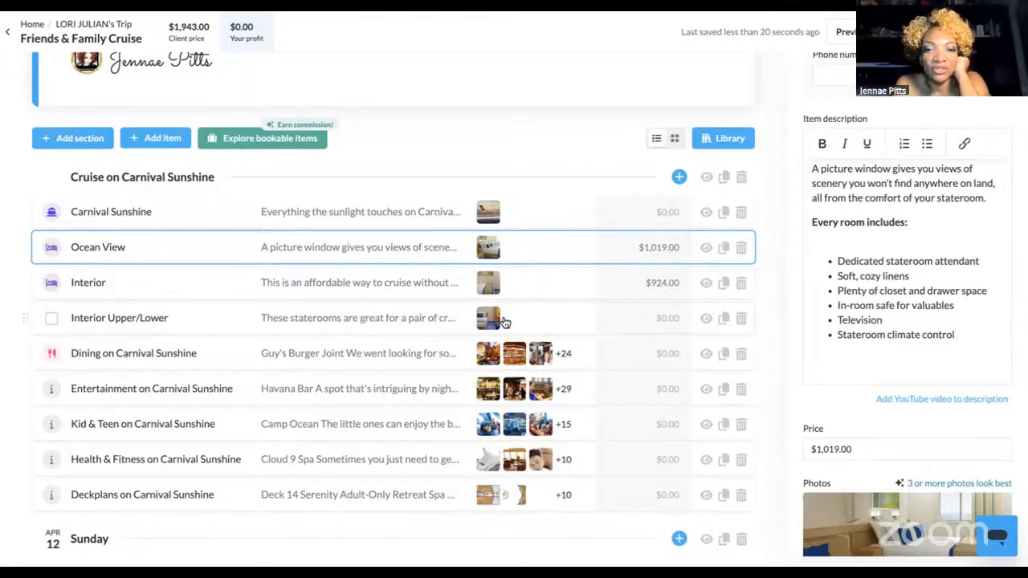
left_click(658, 324)
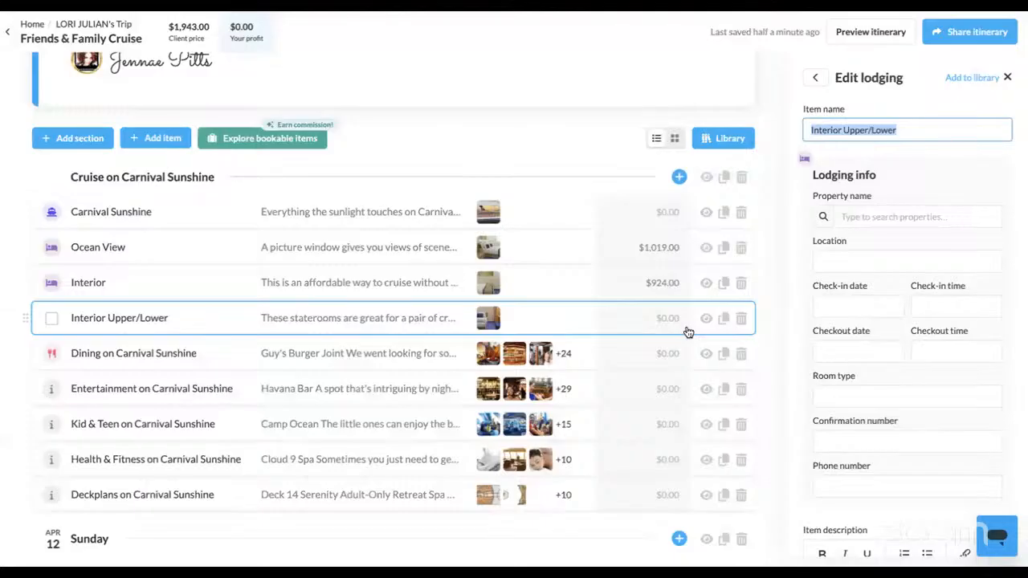
left_click(741, 319)
left_click(563, 335)
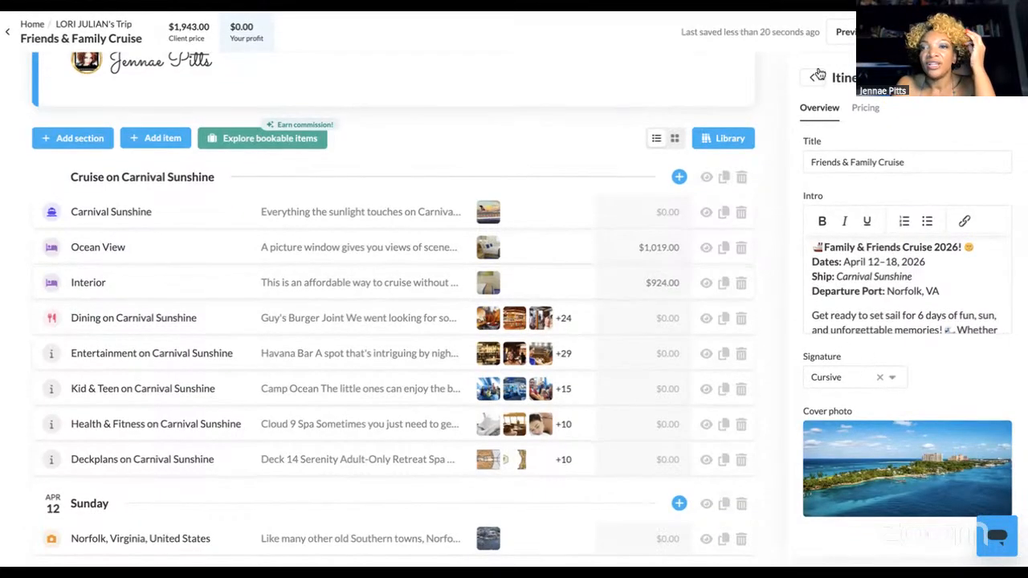
Open the pricing settings of the Friends & Family Cruise itinerary.
scroll(698, 76, "up", 1)
scroll(698, 75, "up", 3)
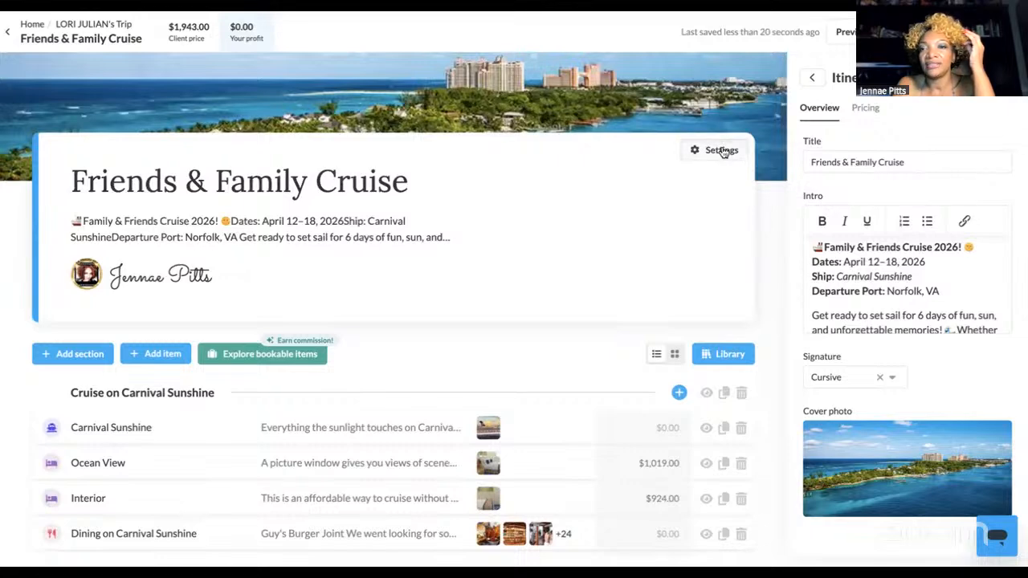
left_click(812, 78)
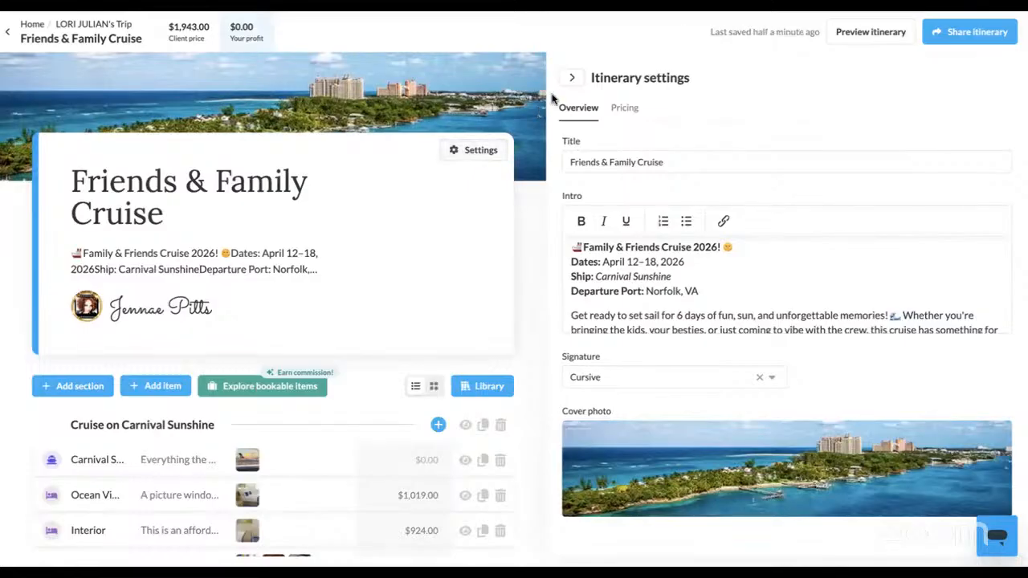
left_click(572, 77)
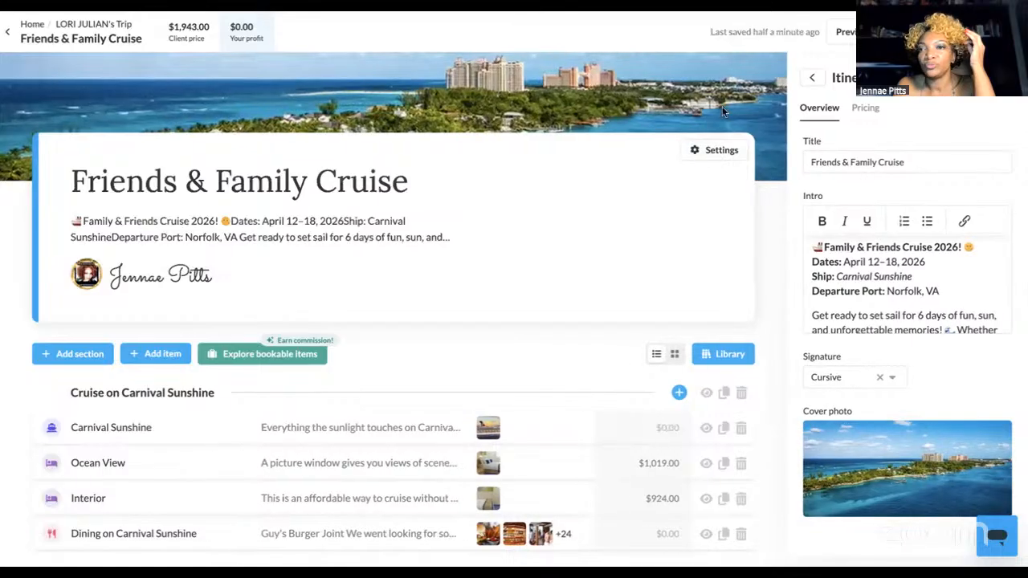
left_click(866, 108)
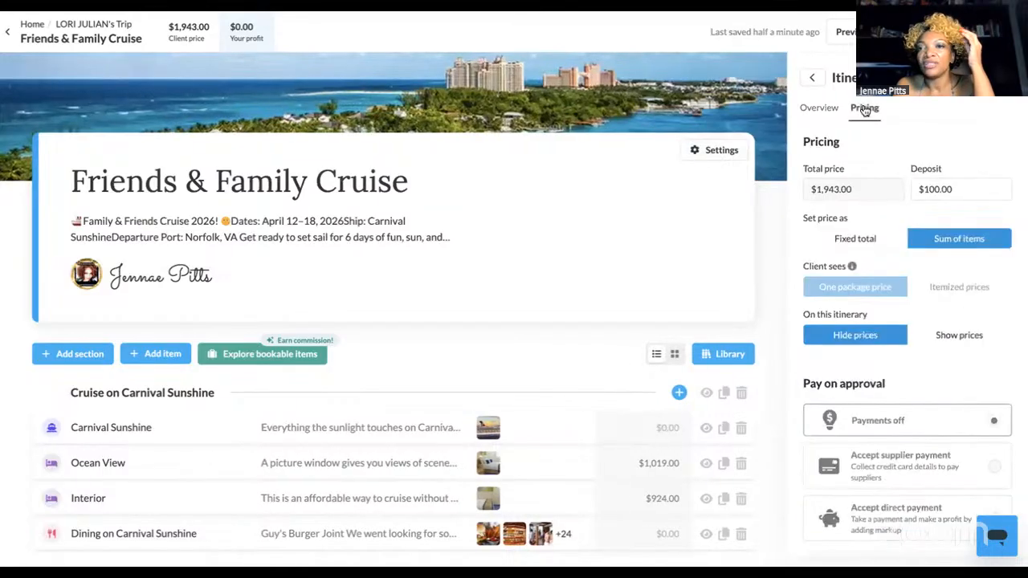
left_click(815, 80)
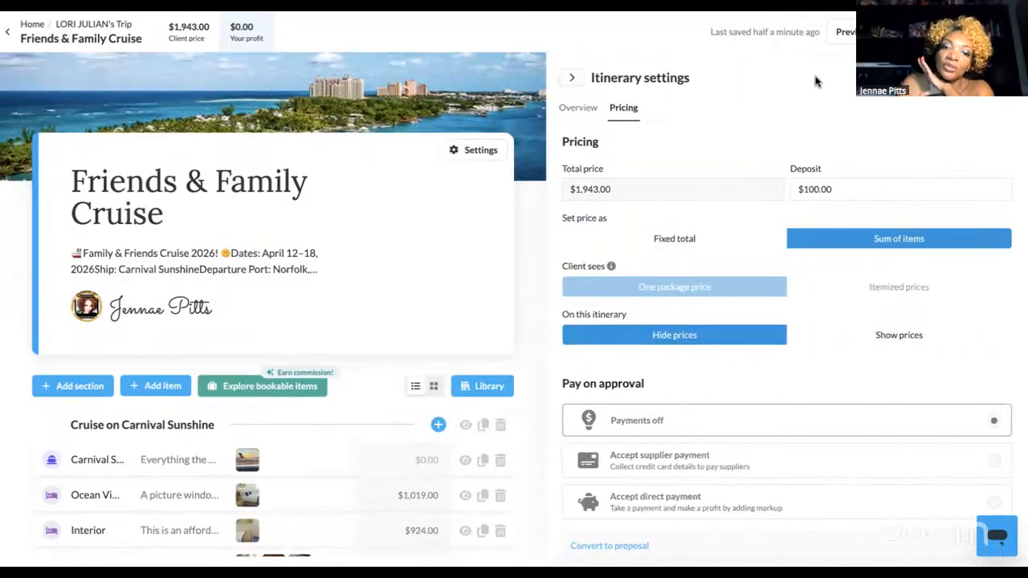
left_click(572, 77)
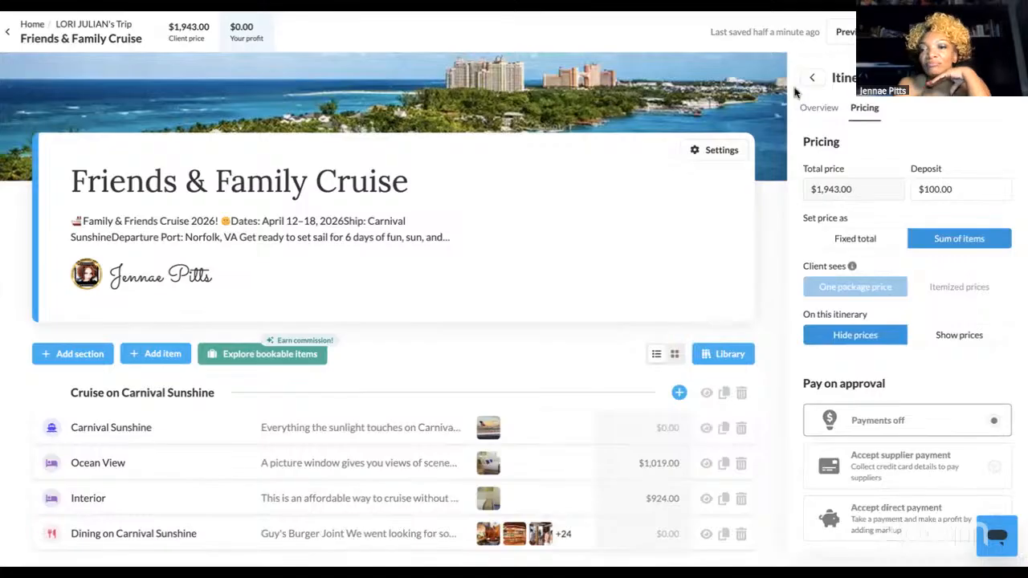
Look through the remaining cruise items and day sections, and set the itinerary to show prices.
scroll(898, 313, "down", 2)
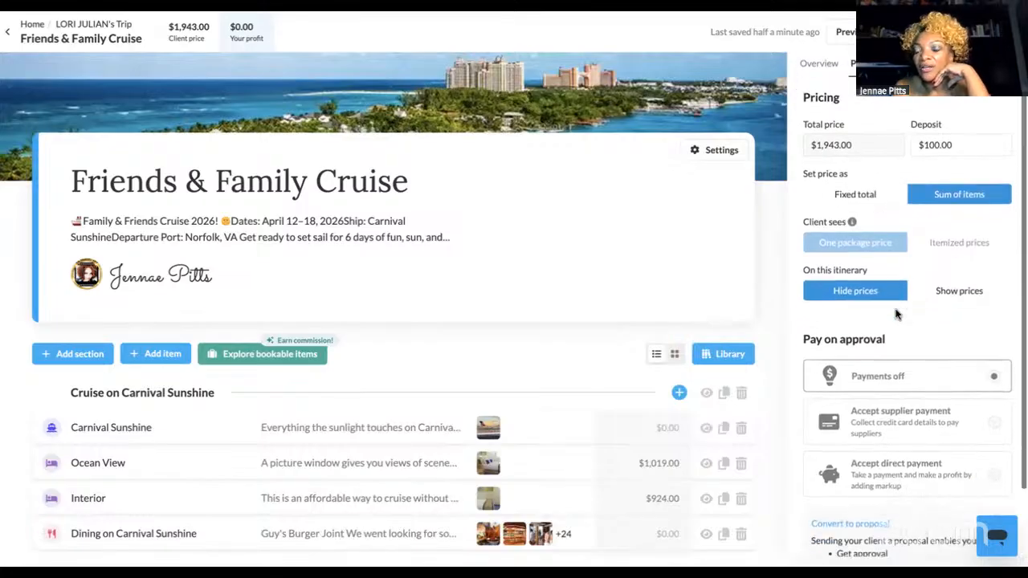
scroll(750, 436, "down", 8)
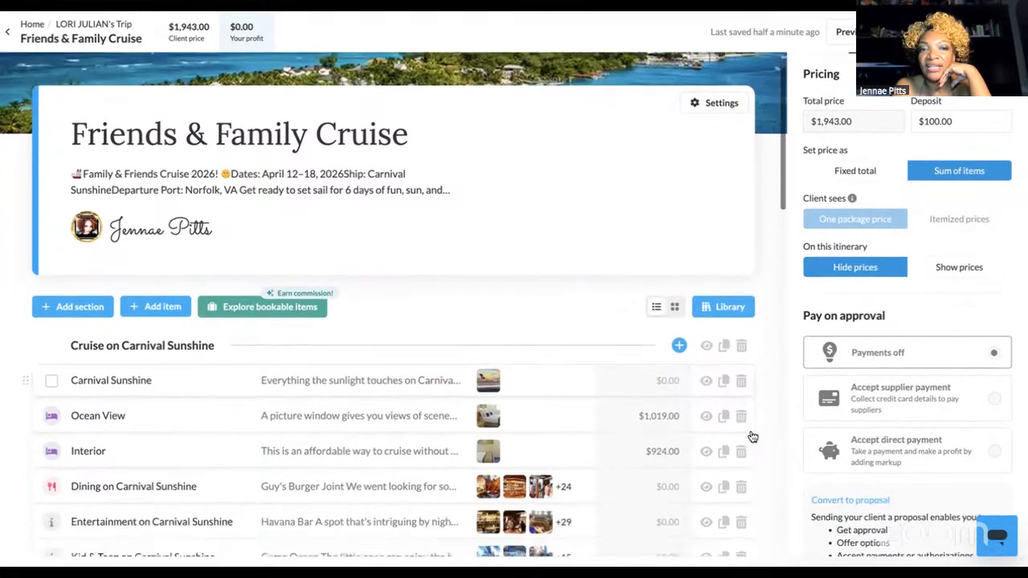
scroll(750, 434, "down", 5)
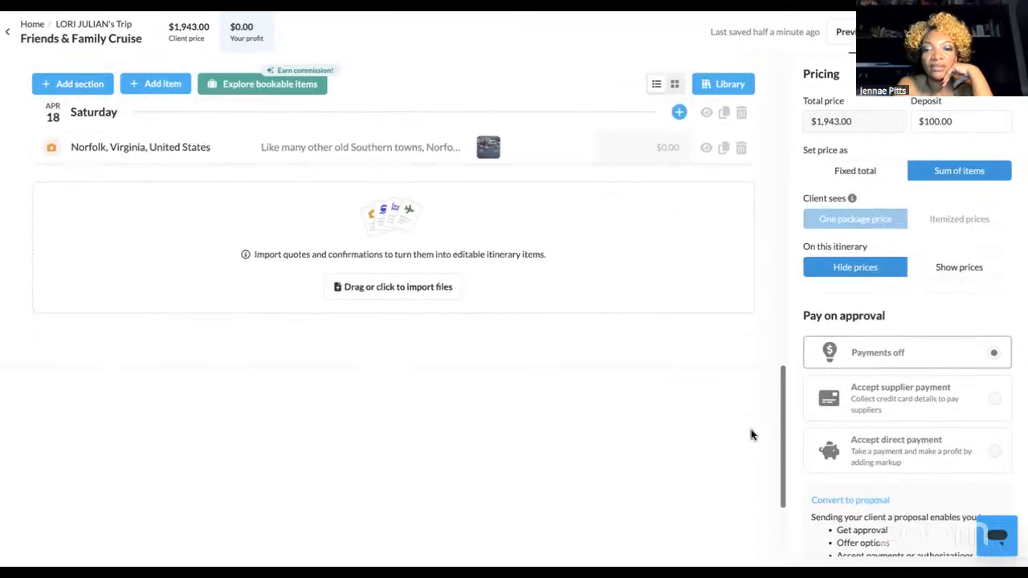
scroll(749, 437, "up", 2)
scroll(748, 438, "up", 8)
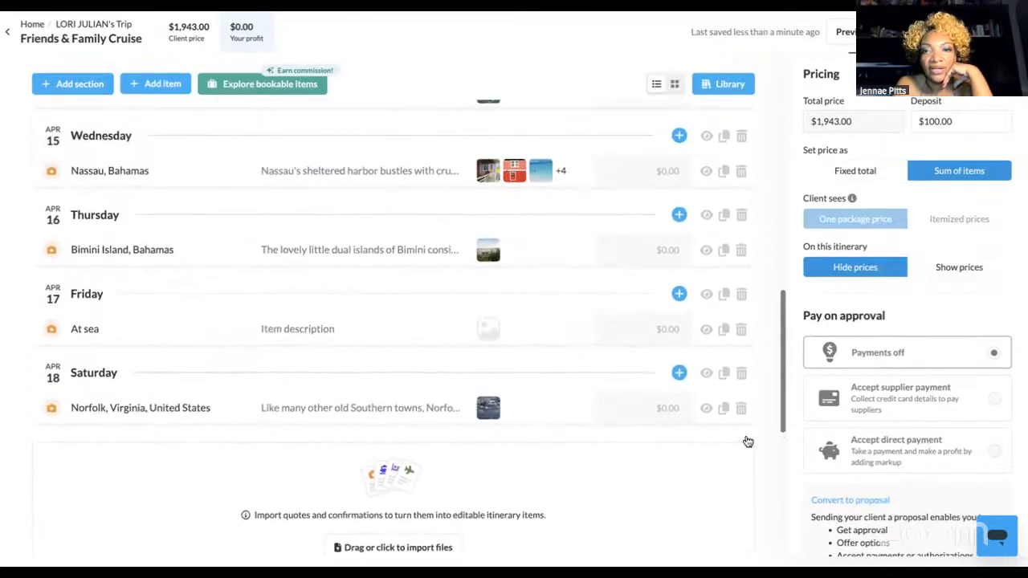
scroll(747, 444, "up", 2)
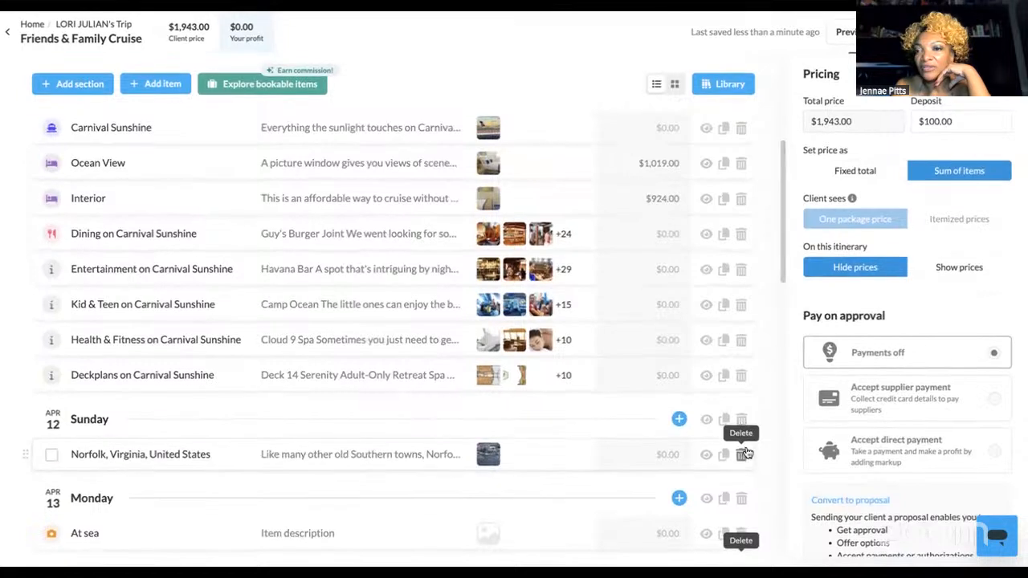
left_click(978, 269)
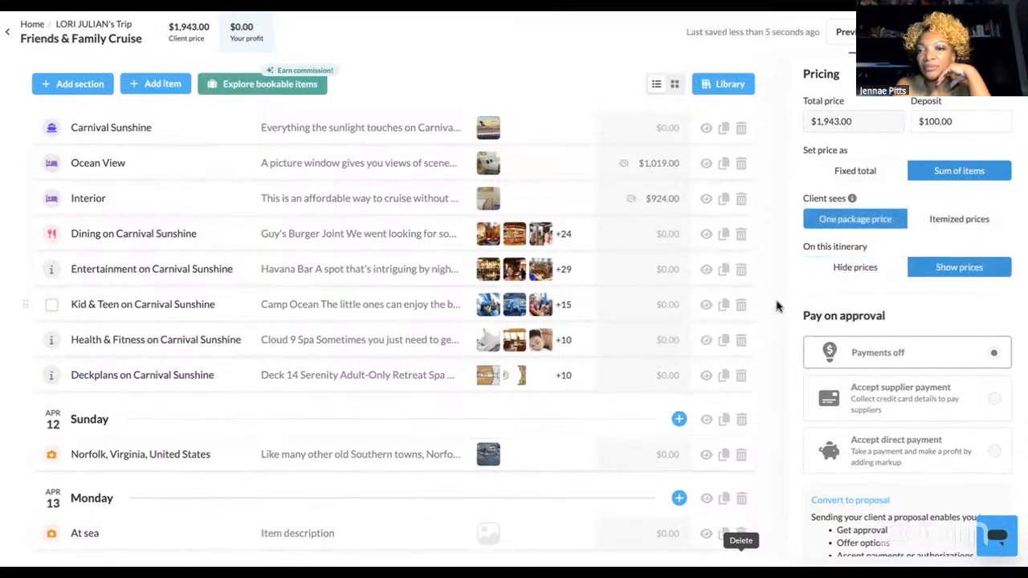
Compare the one package price and itemized price views, and set the client to see itemized prices.
scroll(777, 305, "up", 2)
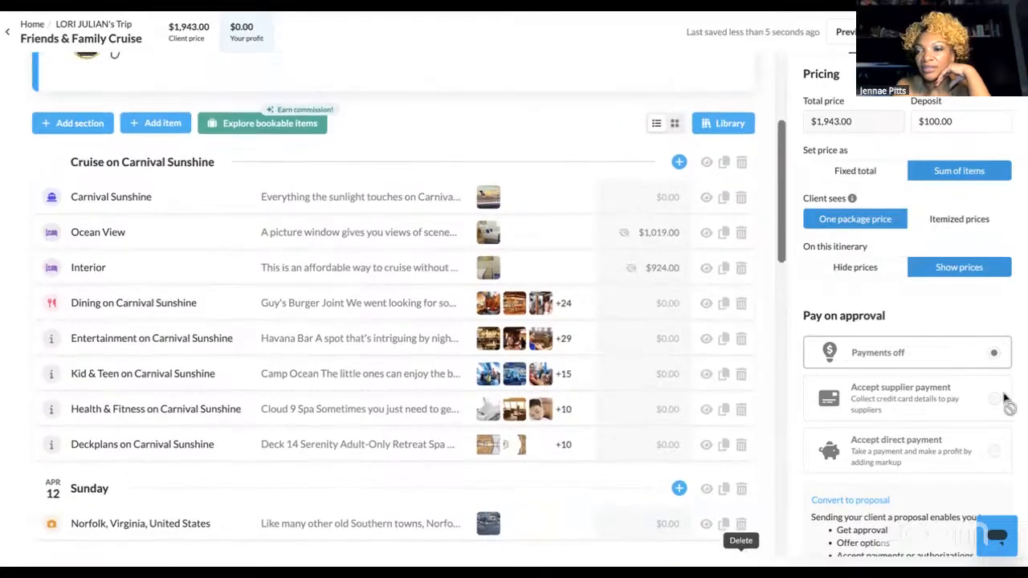
scroll(988, 358, "down", 1)
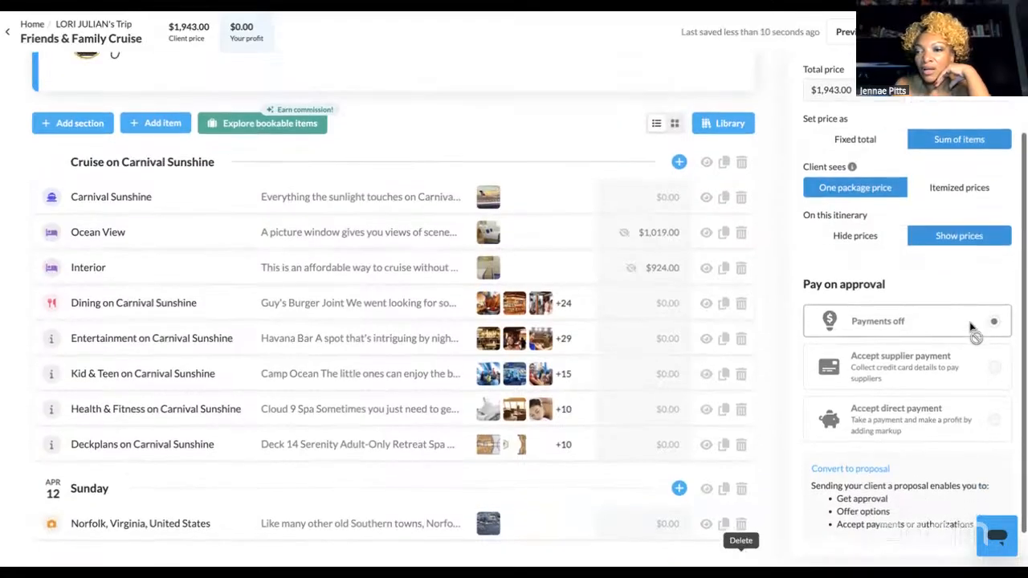
scroll(966, 424, "down", 1)
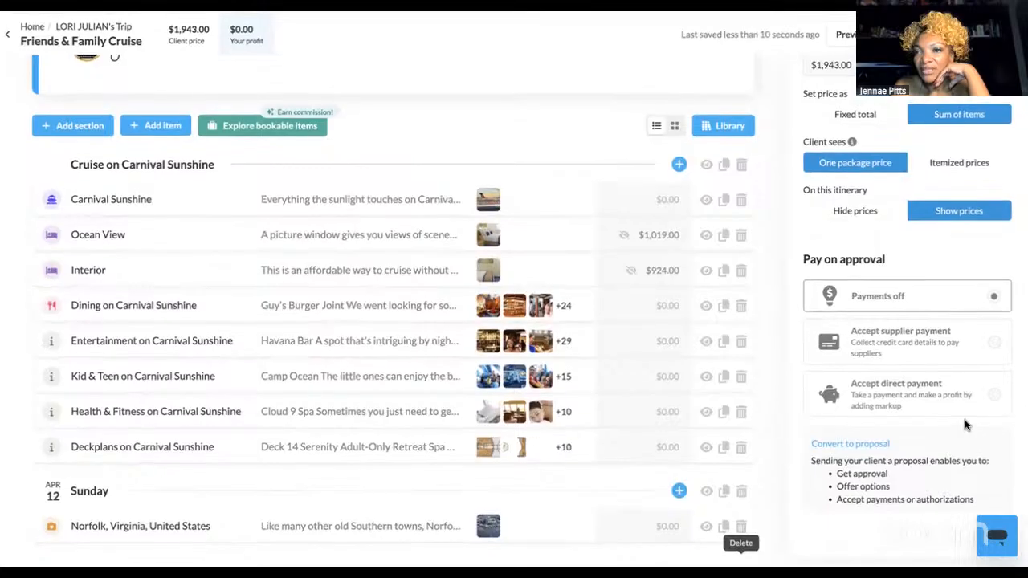
scroll(966, 425, "up", 3)
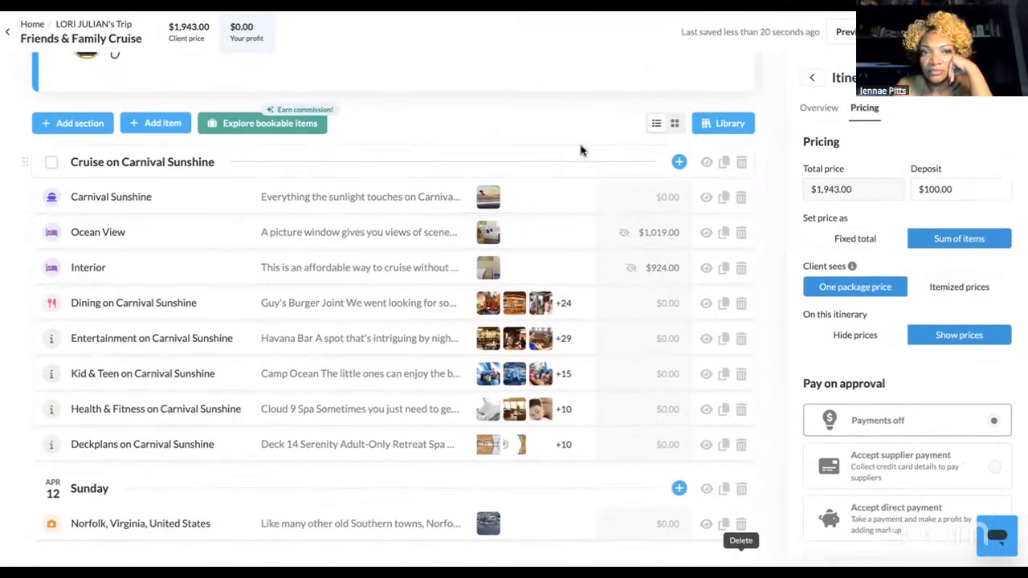
scroll(574, 141, "up", 3)
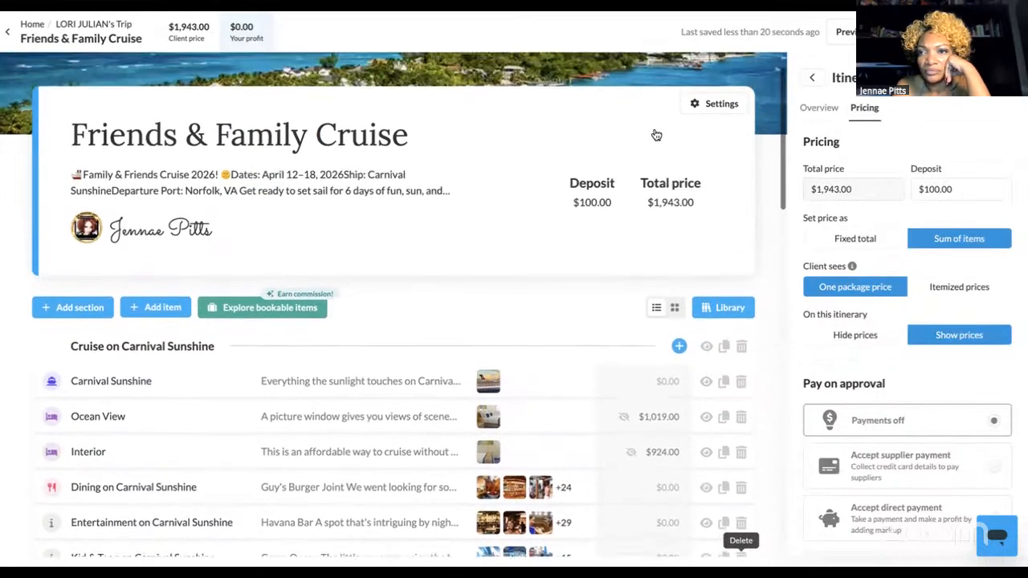
scroll(825, 177, "down", 1)
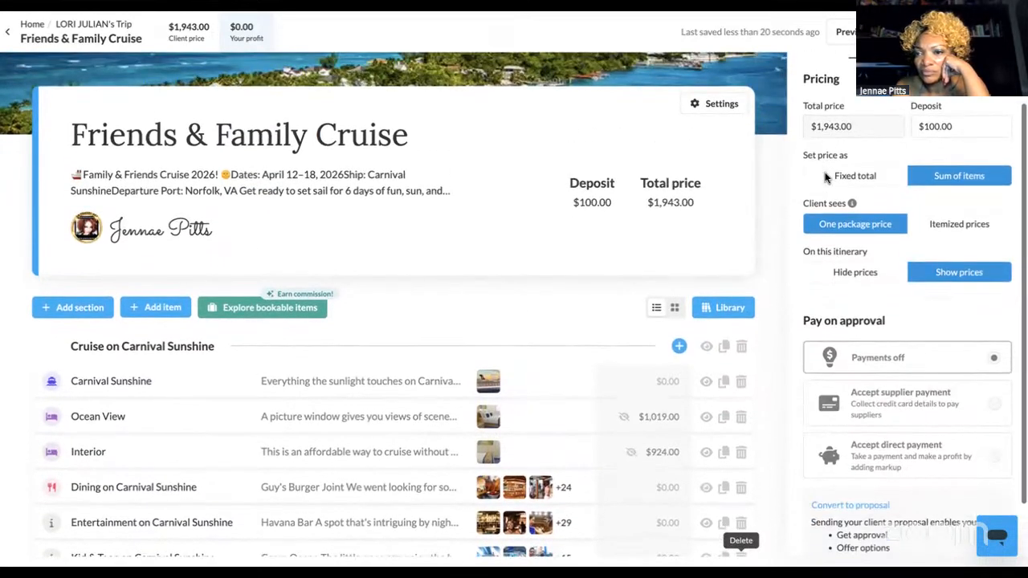
left_click(926, 230)
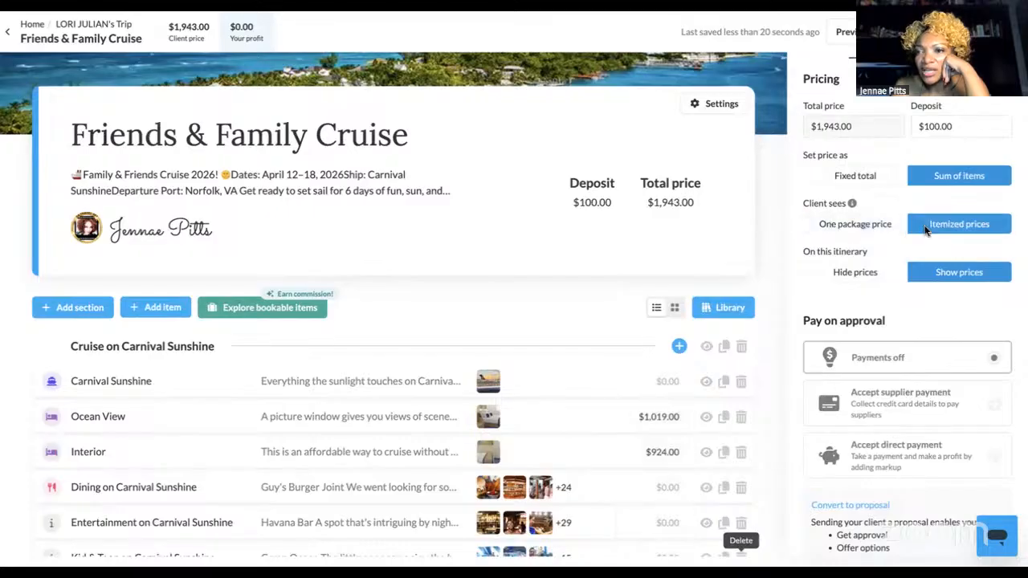
left_click(850, 224)
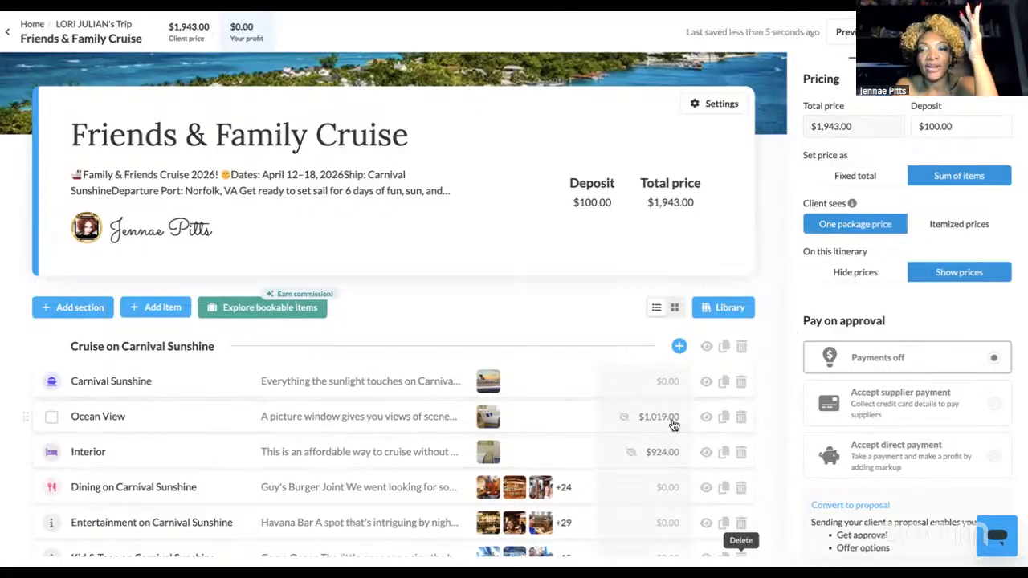
left_click(936, 224)
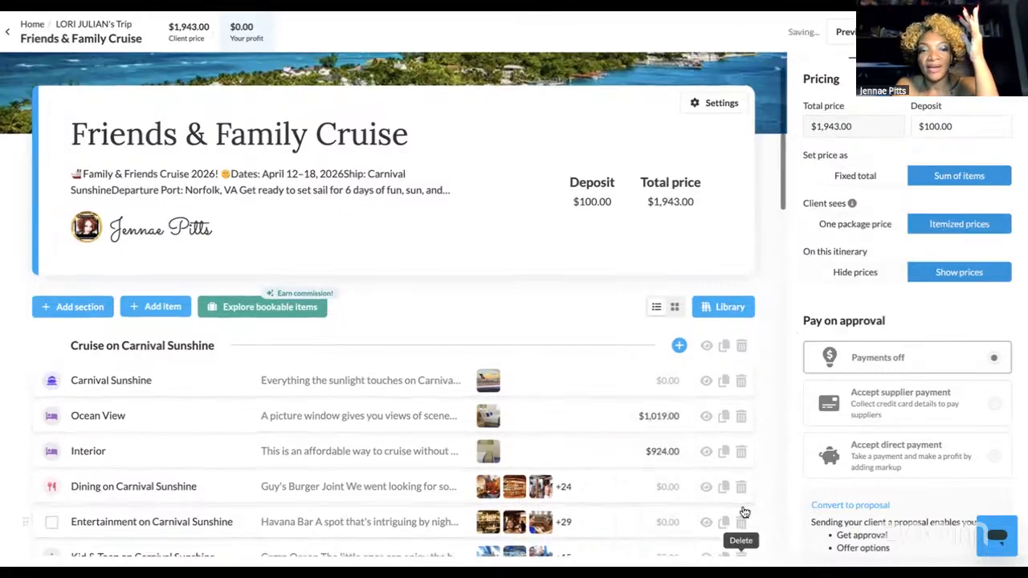
scroll(745, 512, "down", 8)
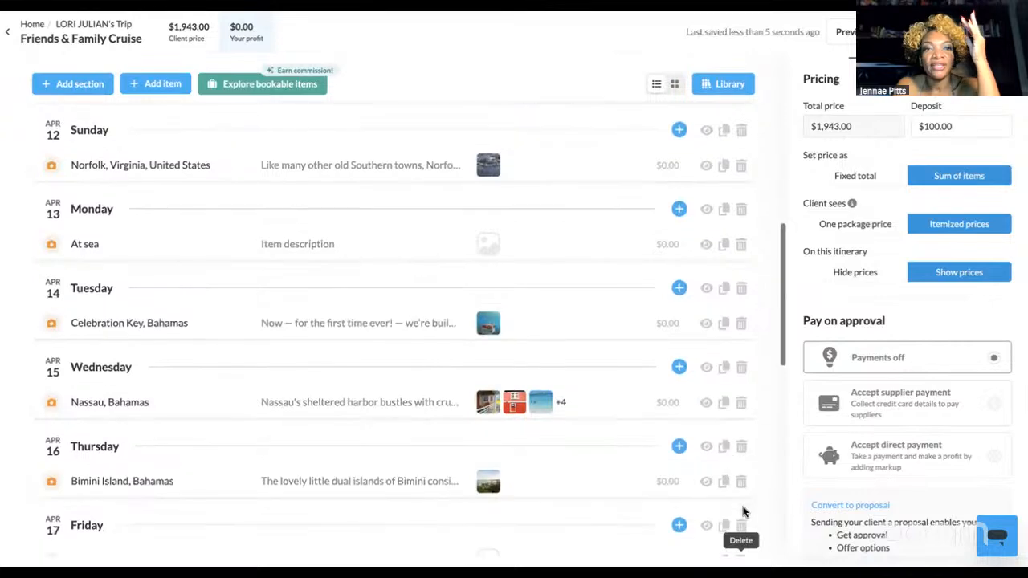
scroll(745, 506, "down", 3)
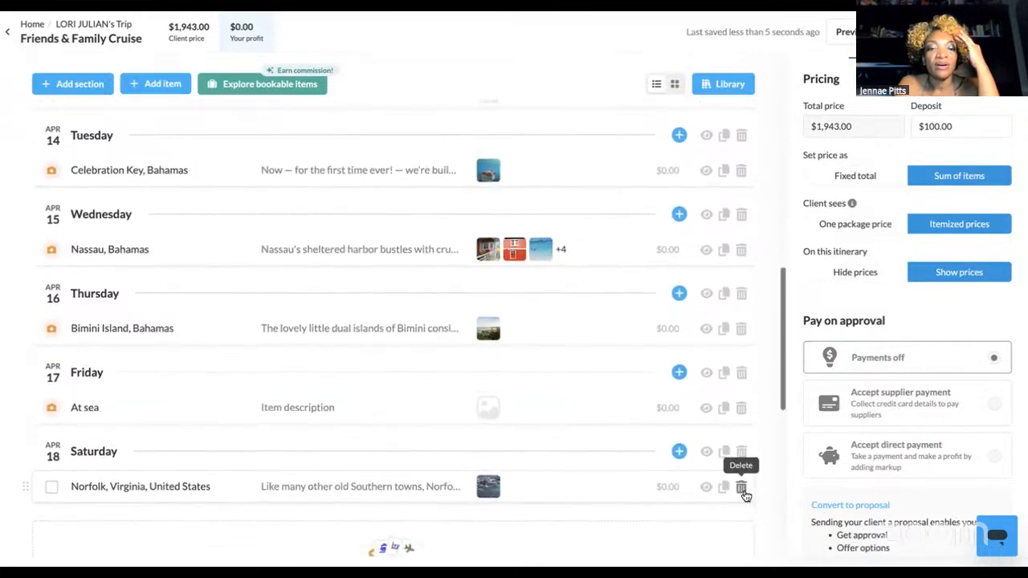
Compare how the Ocean View and Interior cabin prices are presented as one package price and as itemized prices.
scroll(745, 496, "up", 6)
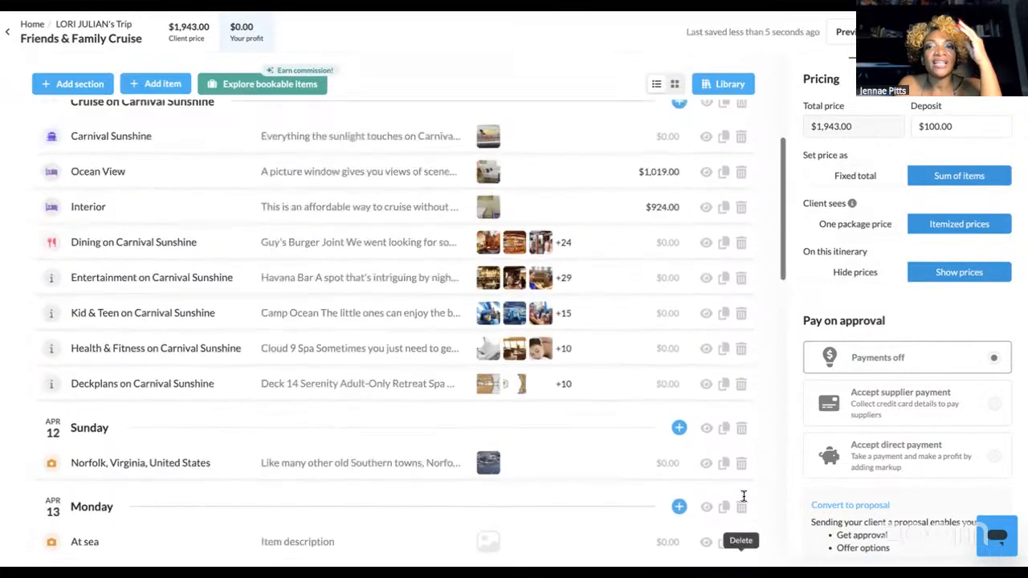
scroll(744, 495, "up", 4)
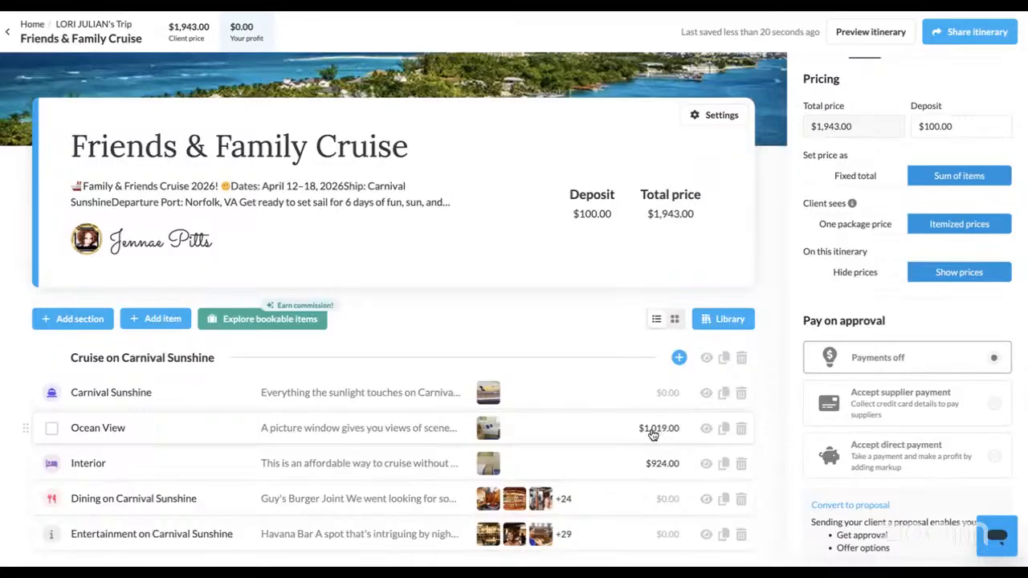
left_click(855, 227)
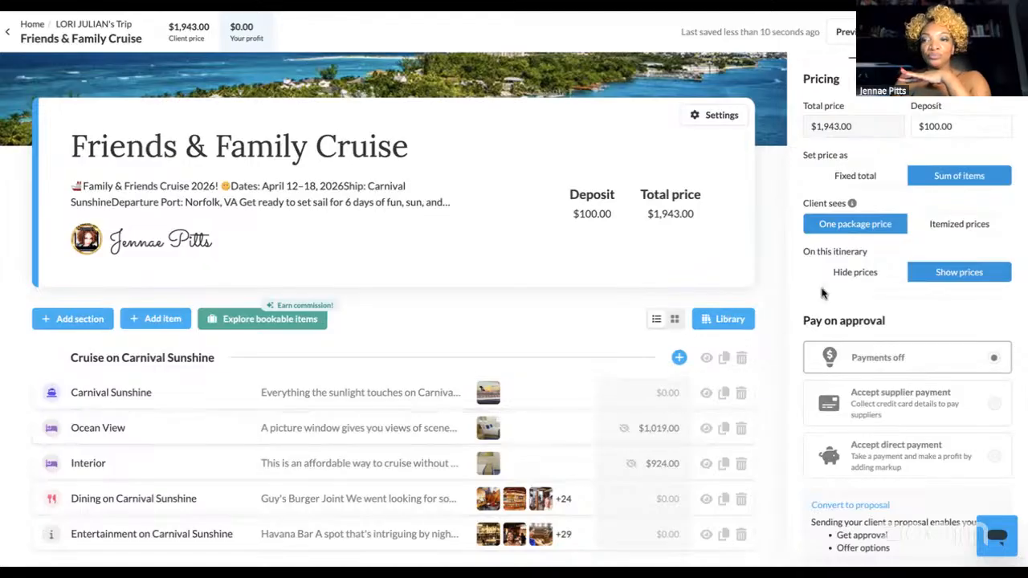
left_click(955, 225)
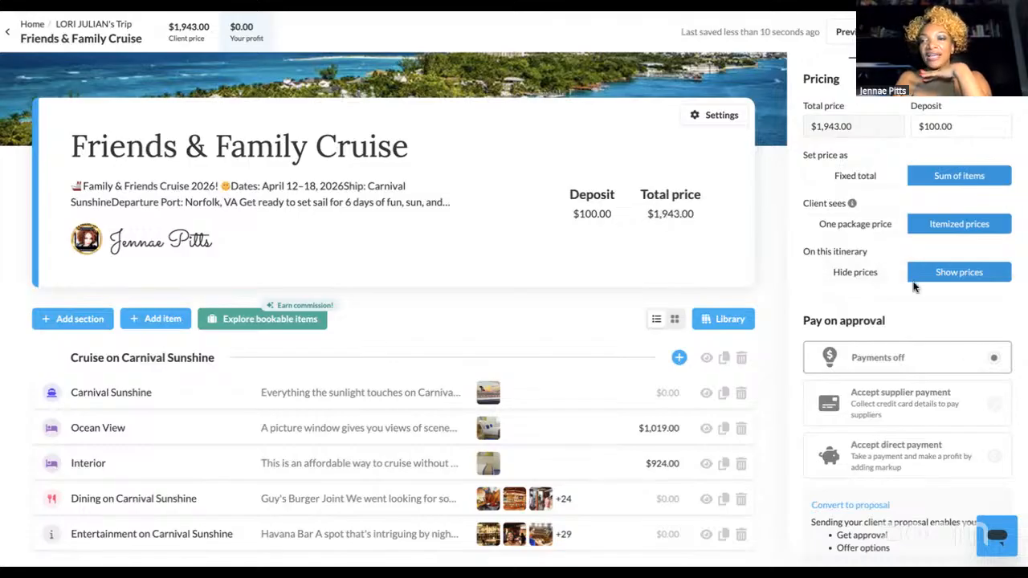
Check the profit details of the Friends & Family Cruise itinerary.
scroll(912, 286, "down", 1)
scroll(911, 281, "up", 3)
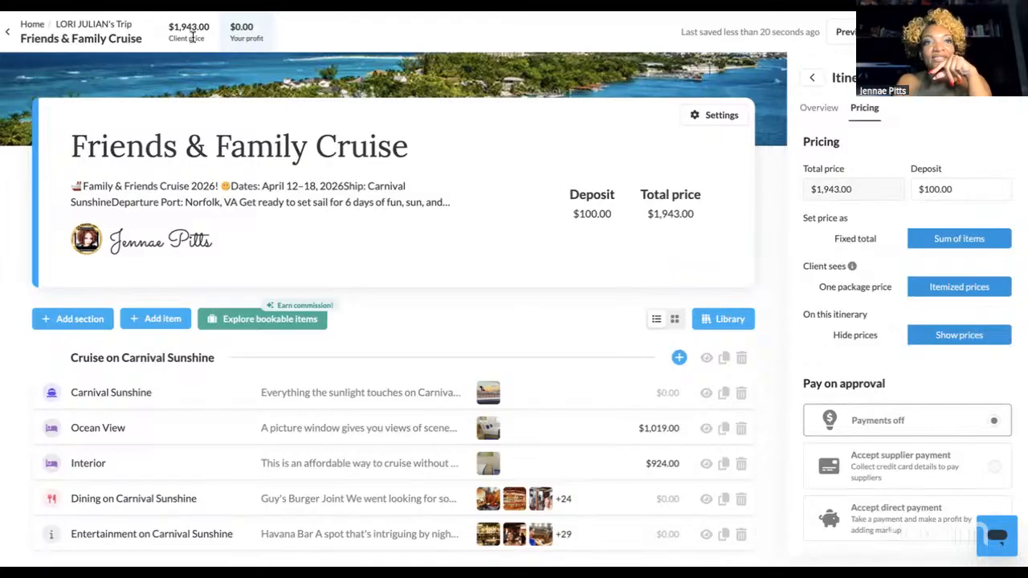
left_click(245, 38)
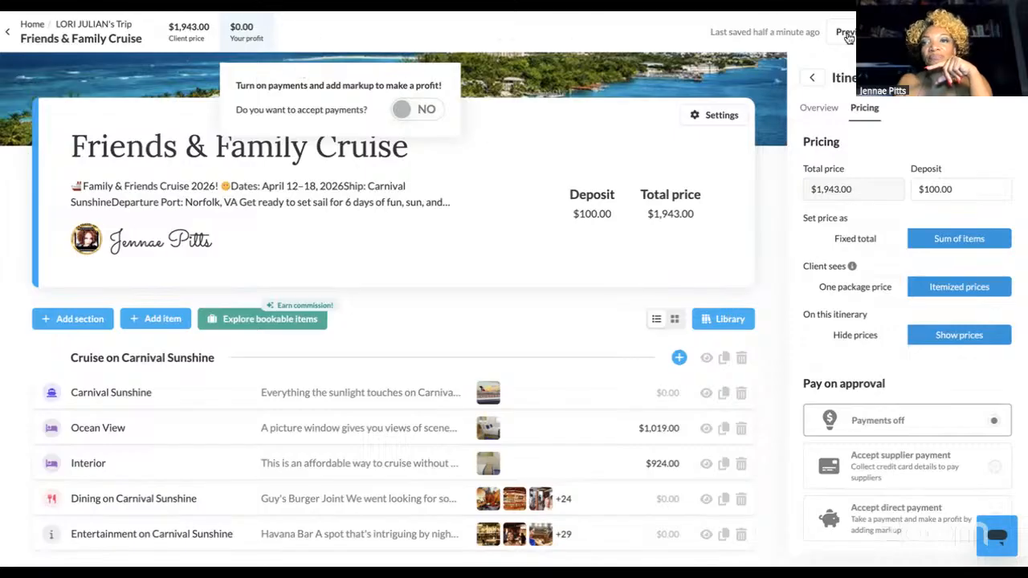
left_click(234, 43)
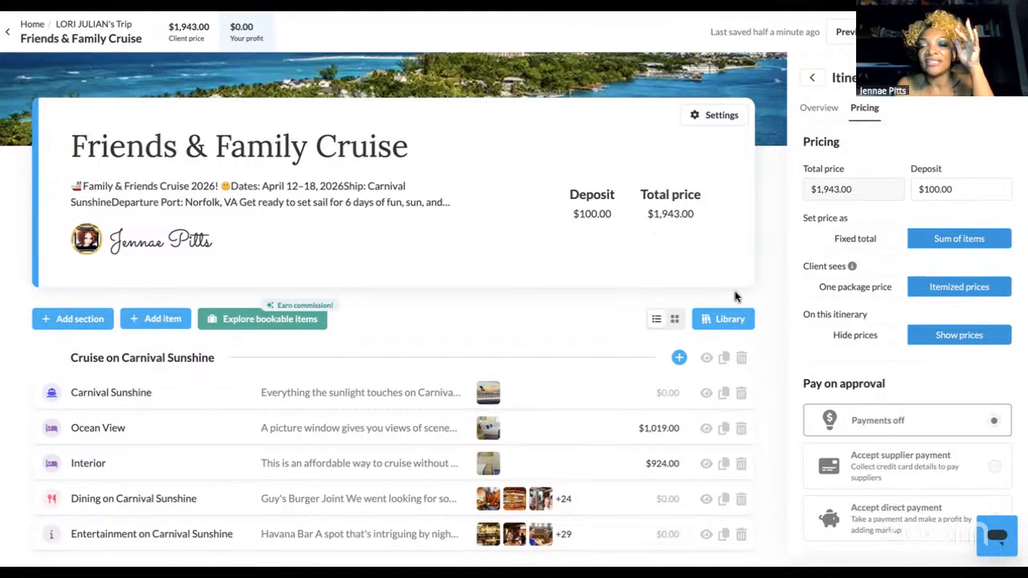
Hide the prices on the Friends & Family Cruise itinerary.
scroll(734, 297, "down", 1)
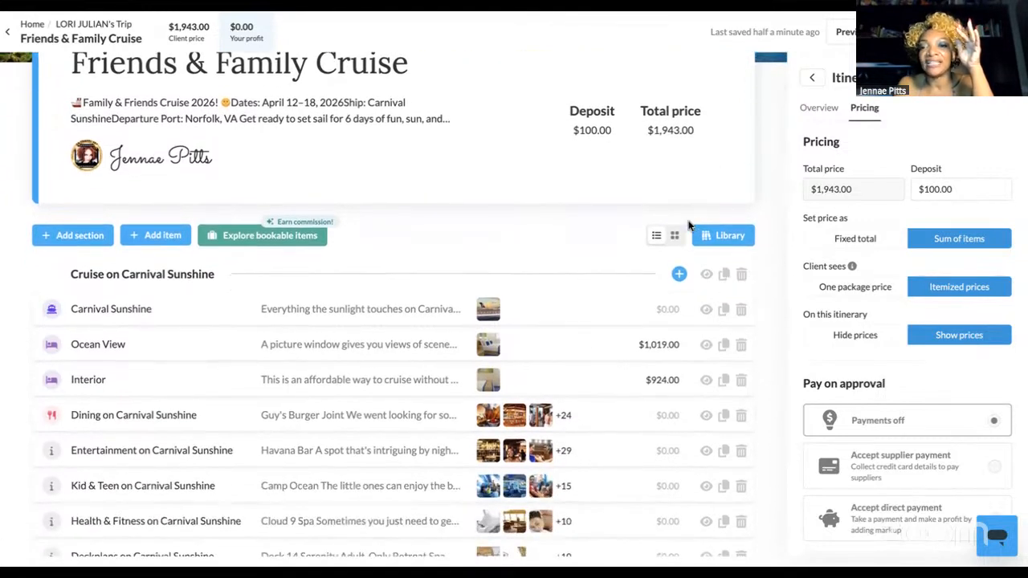
left_click(856, 337)
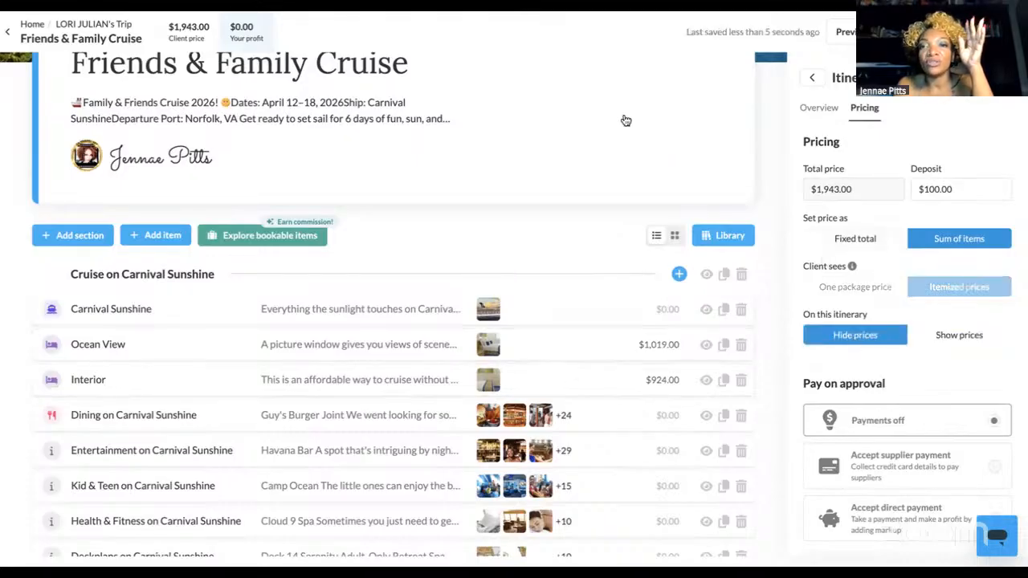
scroll(626, 120, "up", 1)
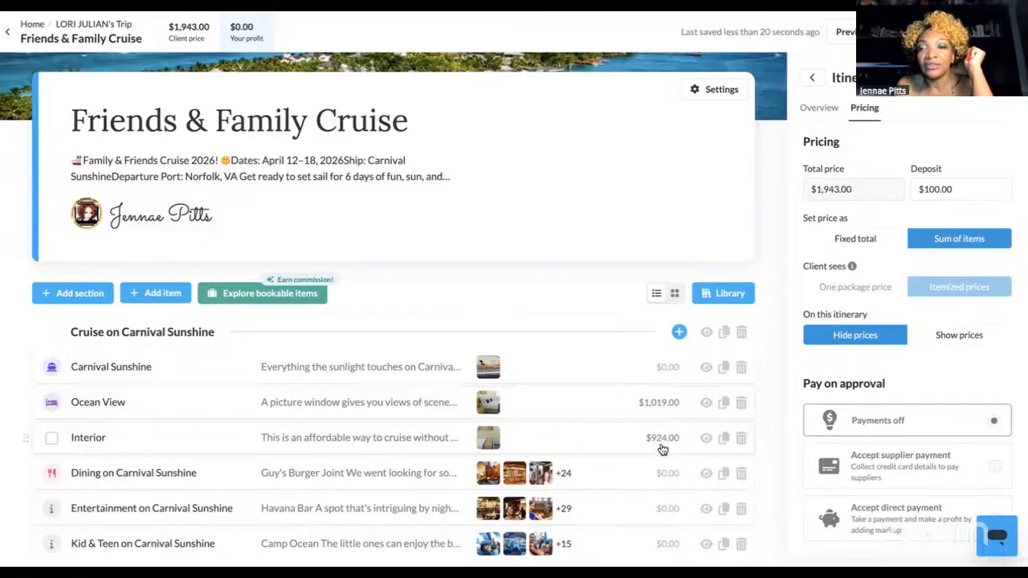
Review the pay on approval options and turn on accepting payments for the itinerary from its profit details.
scroll(982, 379, "down", 2)
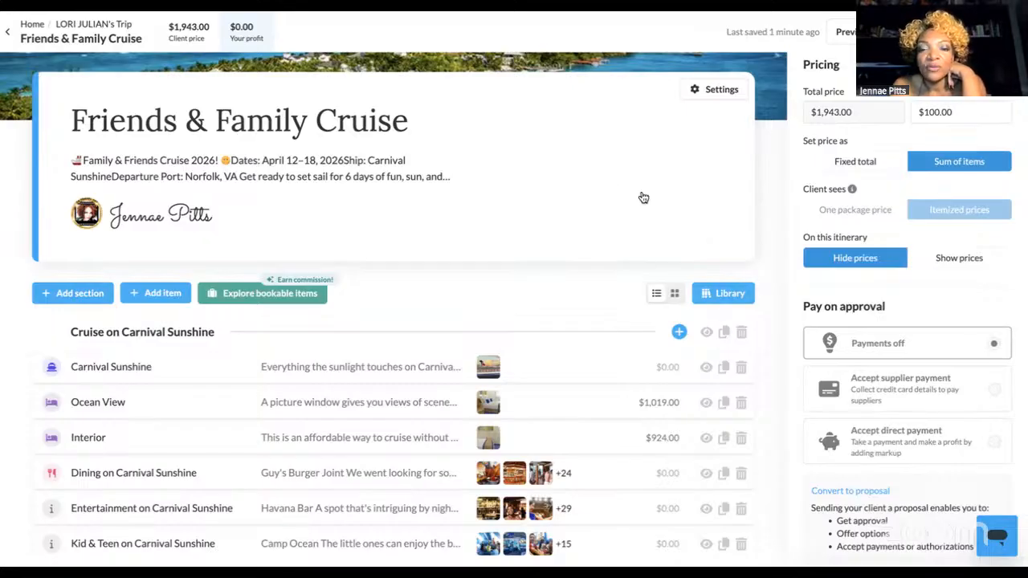
left_click_drag(917, 378, 1003, 399)
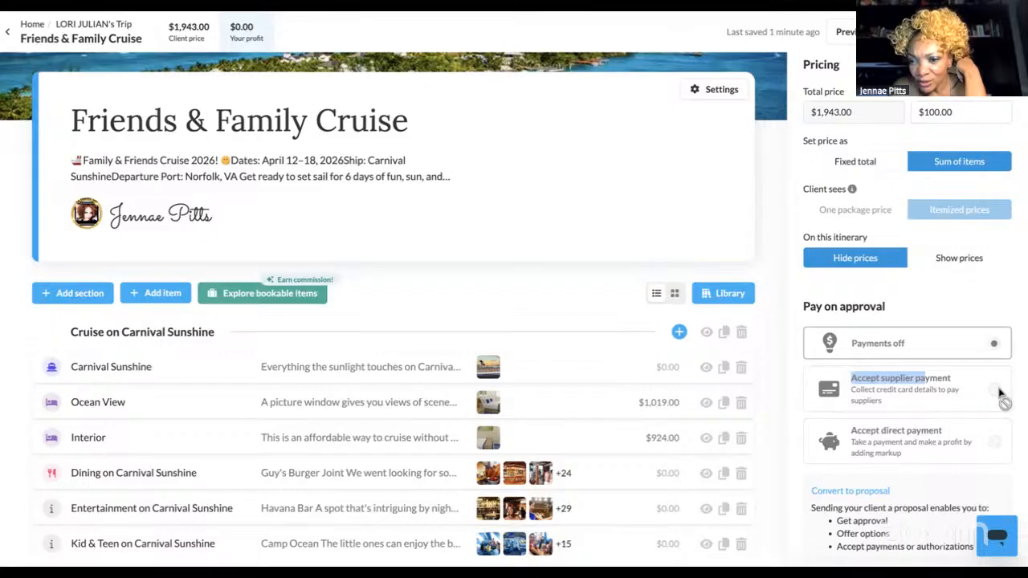
scroll(1003, 399, "down", 1)
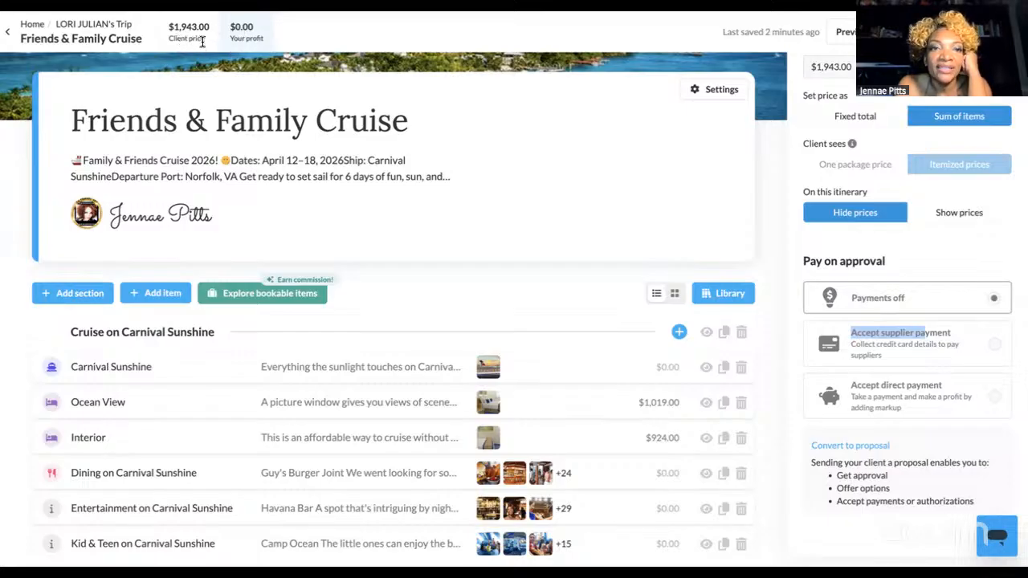
left_click(244, 38)
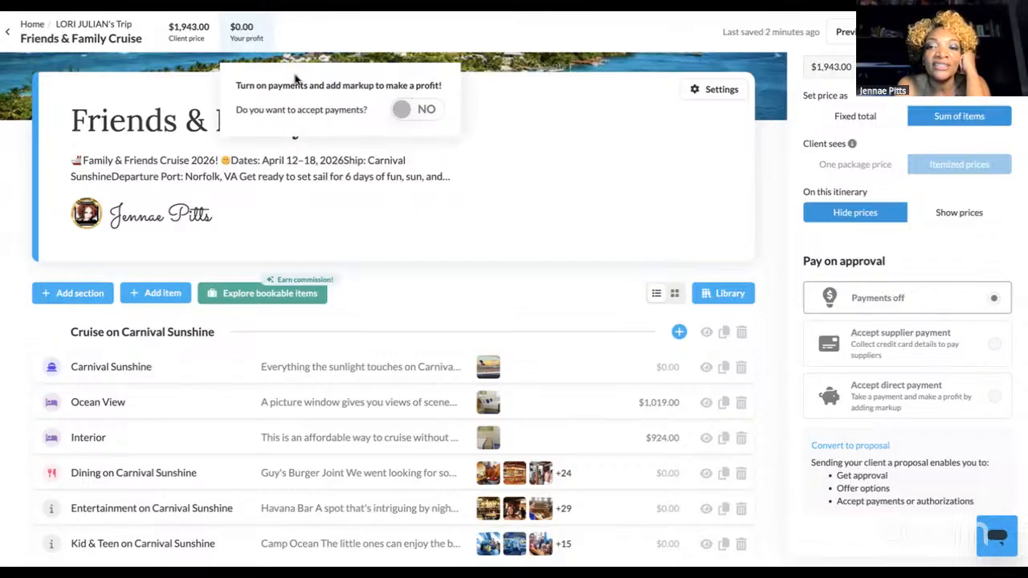
left_click(401, 110)
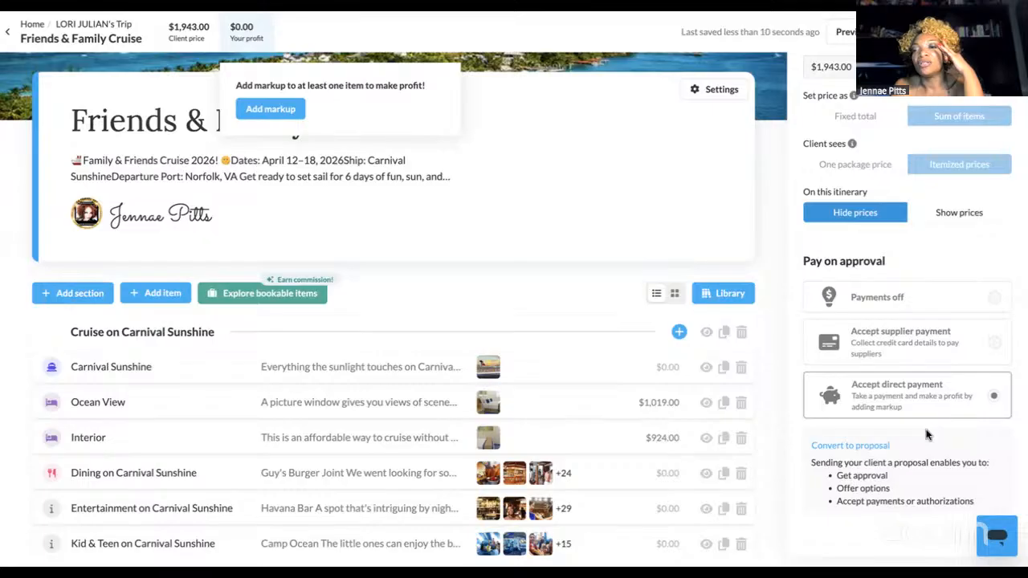
scroll(922, 392, "down", 1)
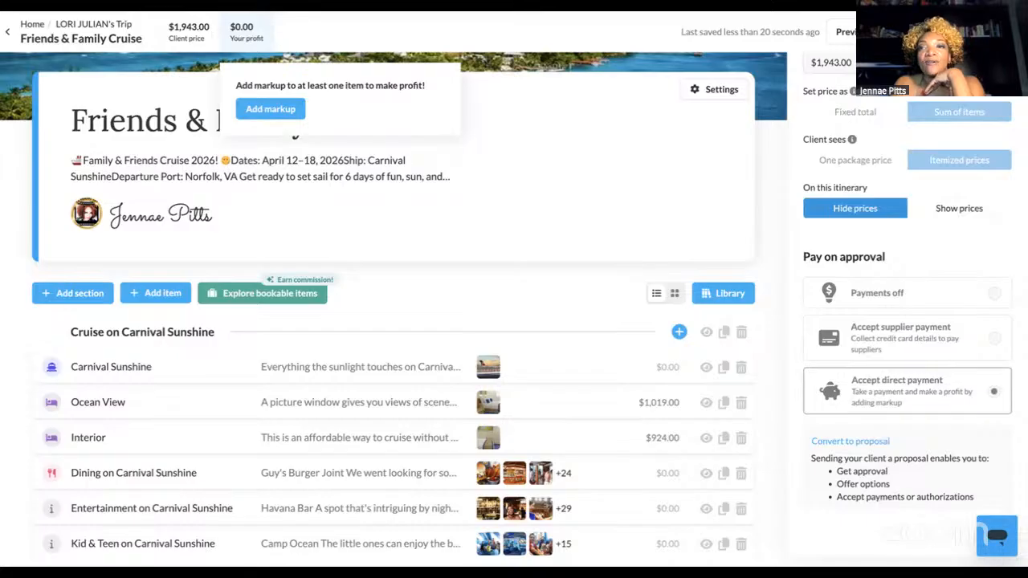
Preview the itinerary as the client sees it and check the Ocean View and Interior cabin entries.
left_click(863, 32)
scroll(787, 389, "down", 1)
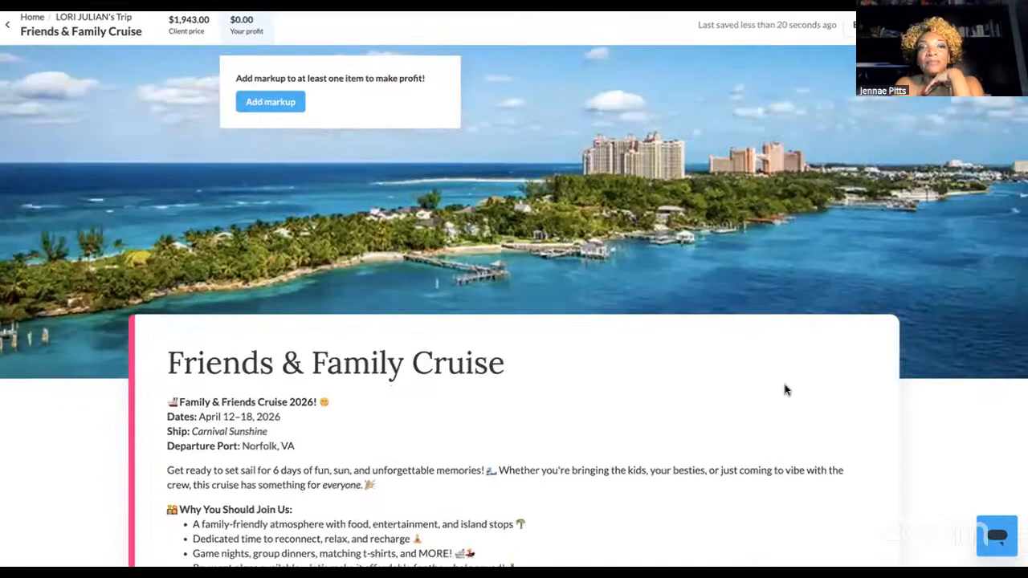
scroll(787, 390, "down", 10)
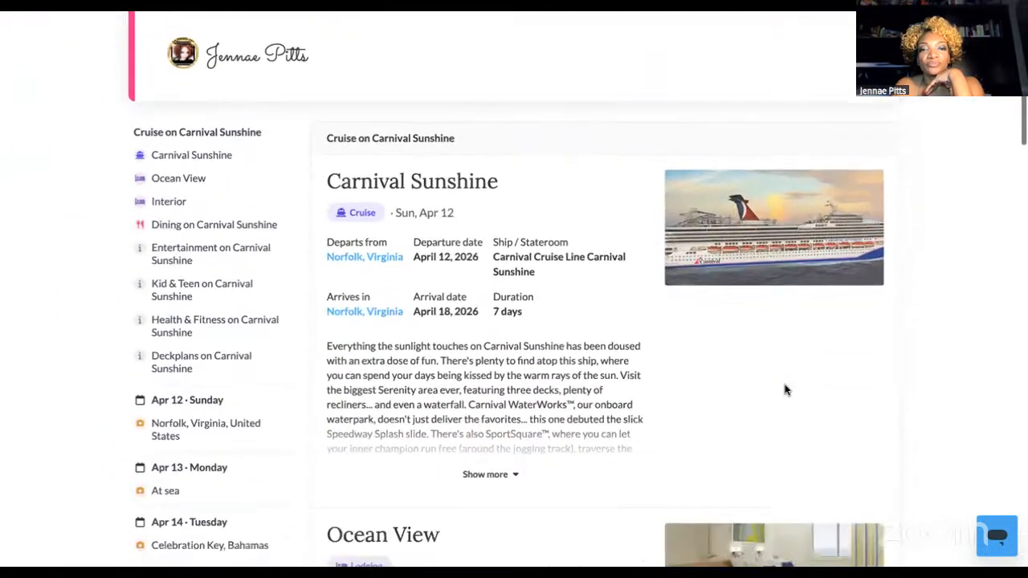
scroll(786, 390, "down", 5)
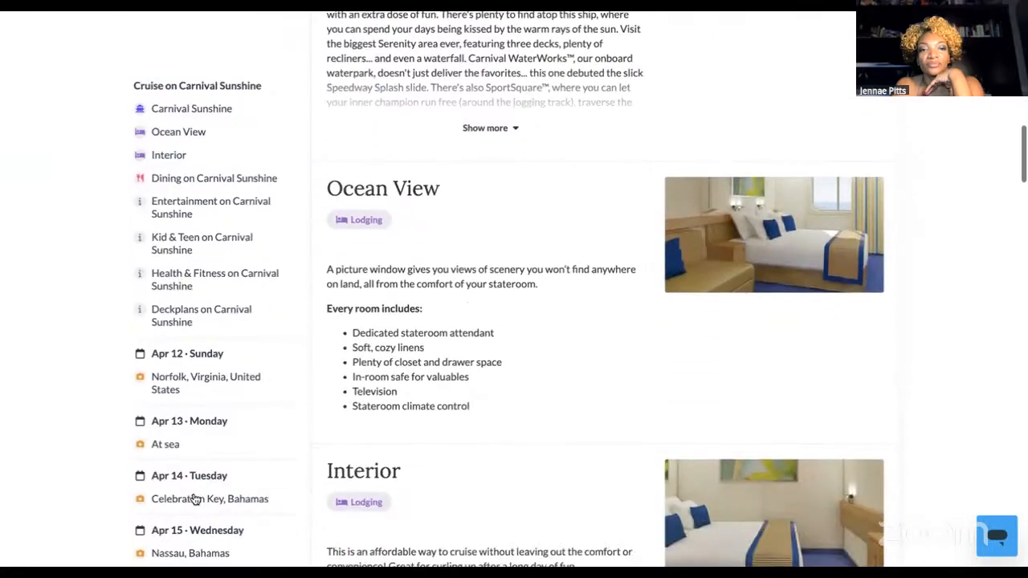
scroll(194, 499, "down", 3)
scroll(734, 230, "down", 2)
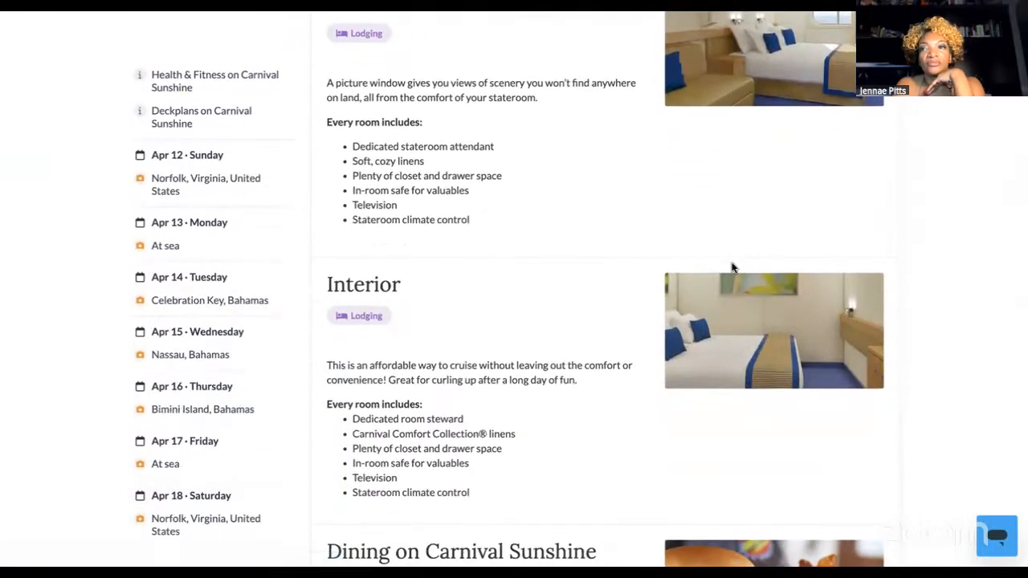
scroll(732, 315, "up", 2)
scroll(732, 314, "up", 15)
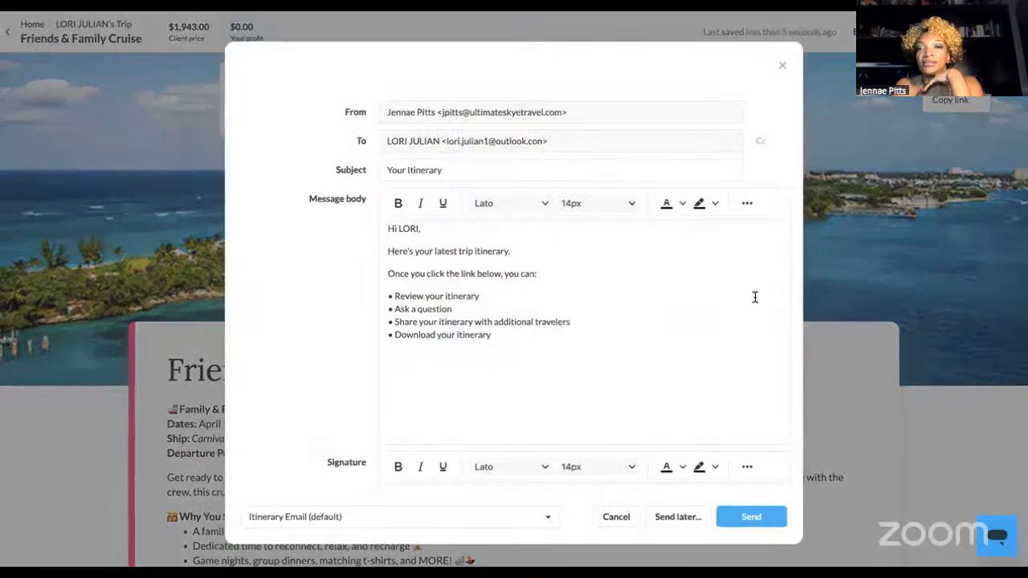
Review the message body and signature of the itinerary email draft, and close it without sending.
scroll(674, 374, "down", 2)
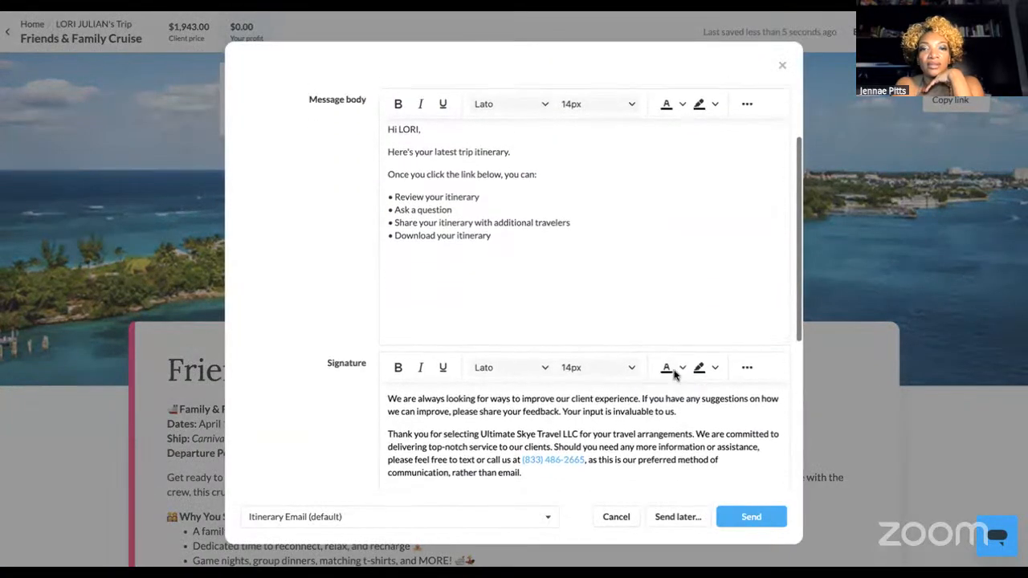
scroll(674, 374, "up", 1)
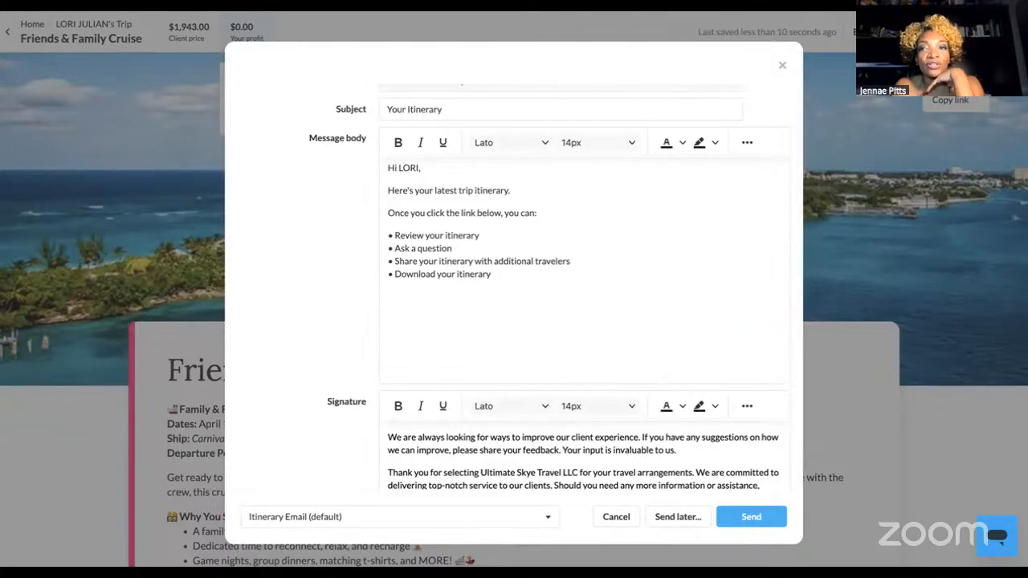
scroll(691, 310, "up", 3)
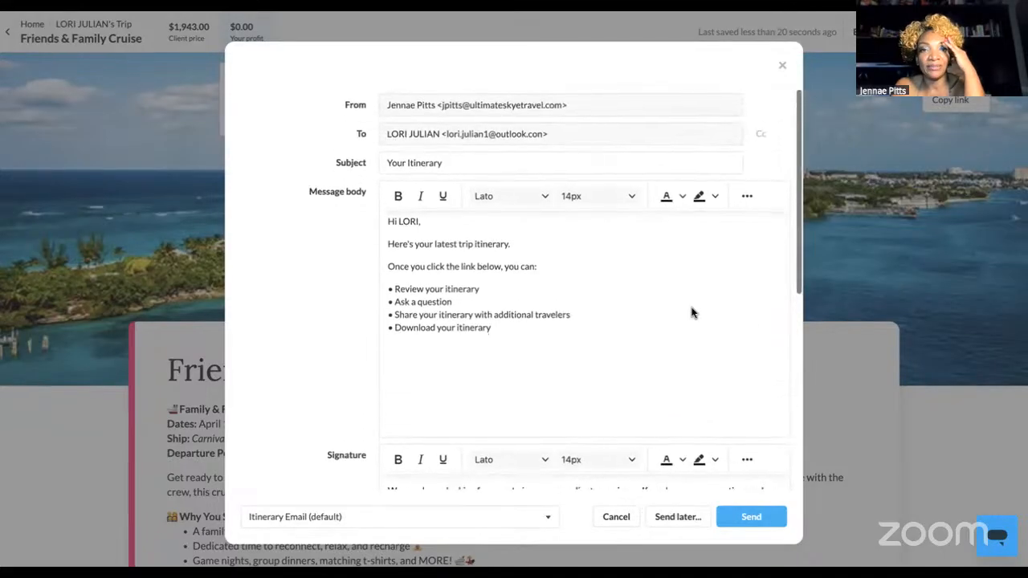
scroll(692, 312, "down", 4)
scroll(692, 312, "up", 1)
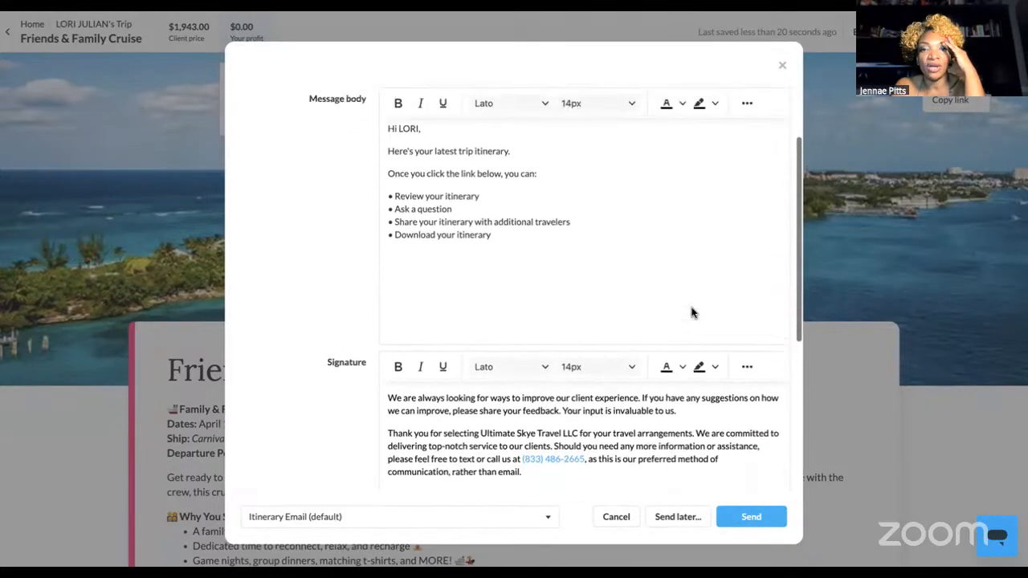
scroll(692, 312, "up", 1)
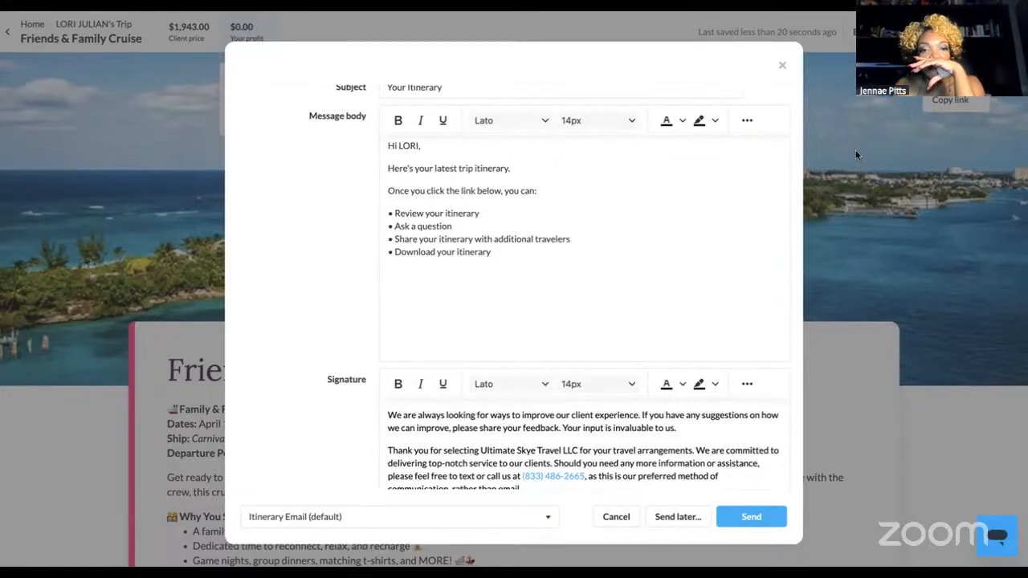
left_click(900, 260)
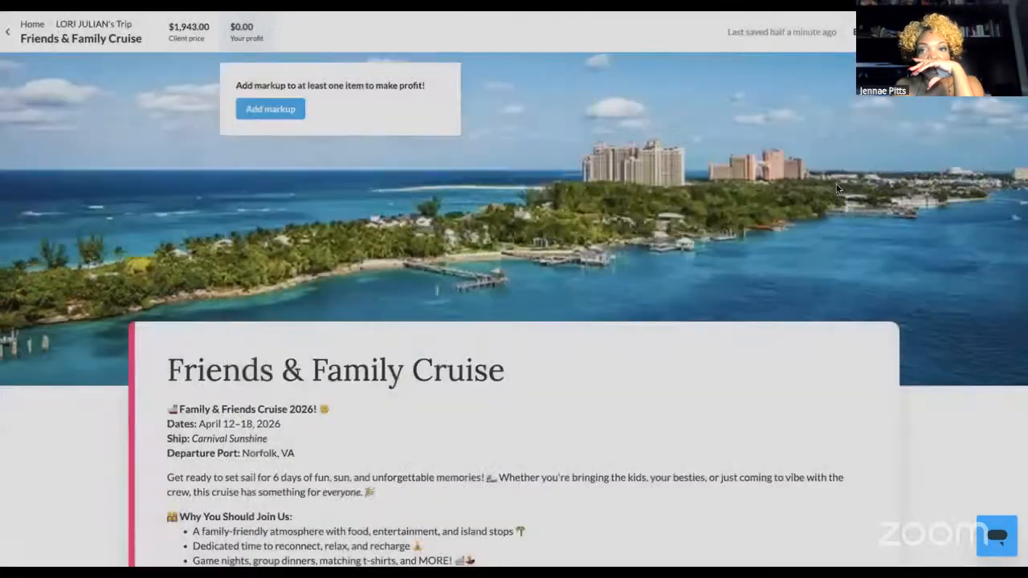
Look through the itinerary preview from the introduction and cabins to the onboard sections and the daily port stops.
scroll(900, 281, "down", 5)
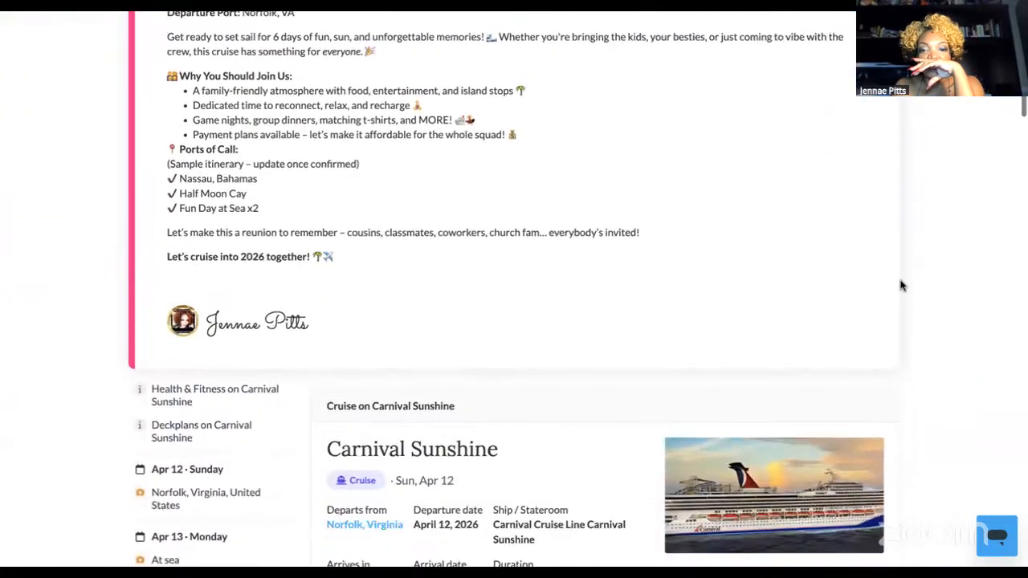
scroll(900, 285, "down", 2)
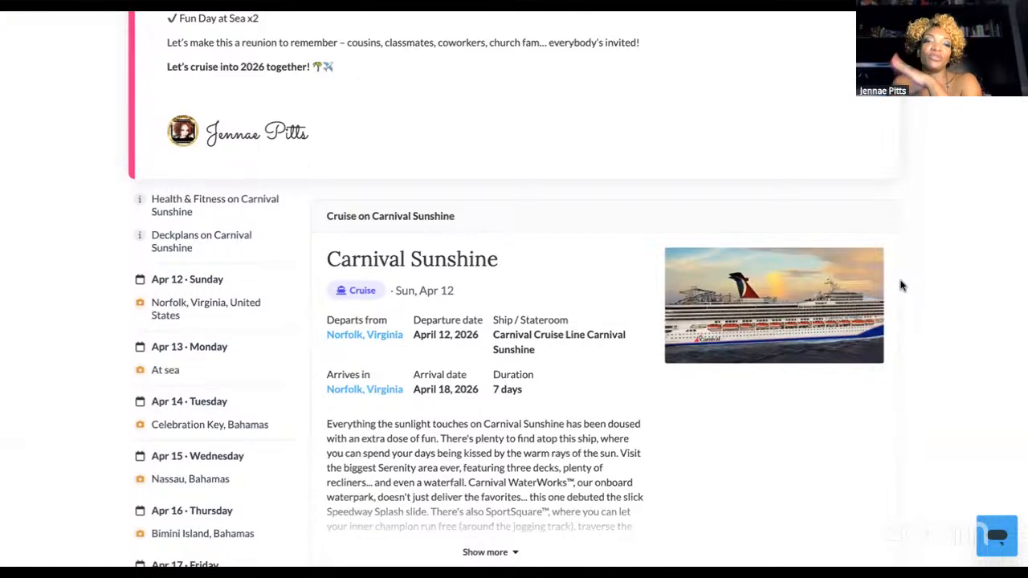
scroll(874, 379, "down", 2)
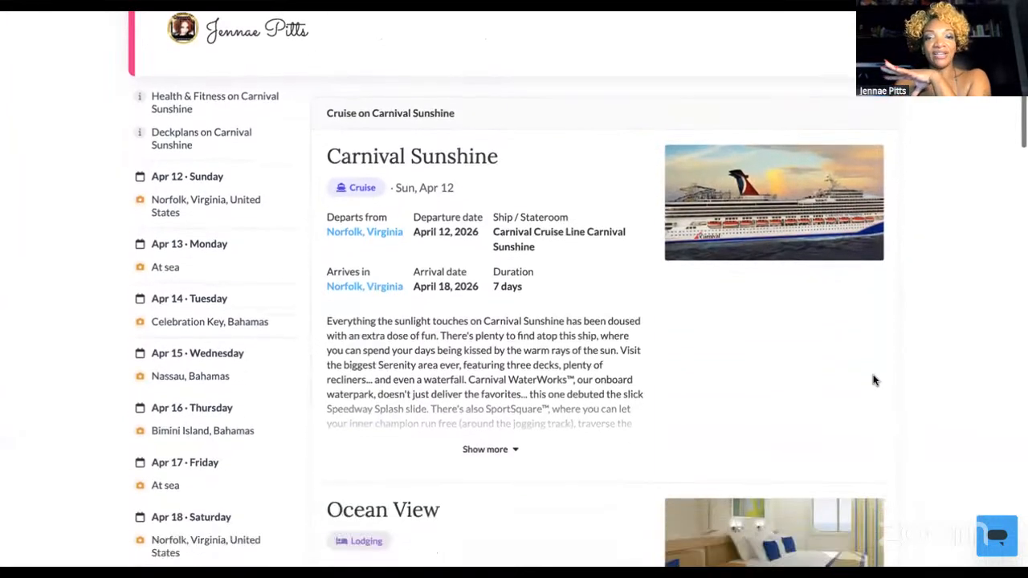
scroll(875, 381, "down", 3)
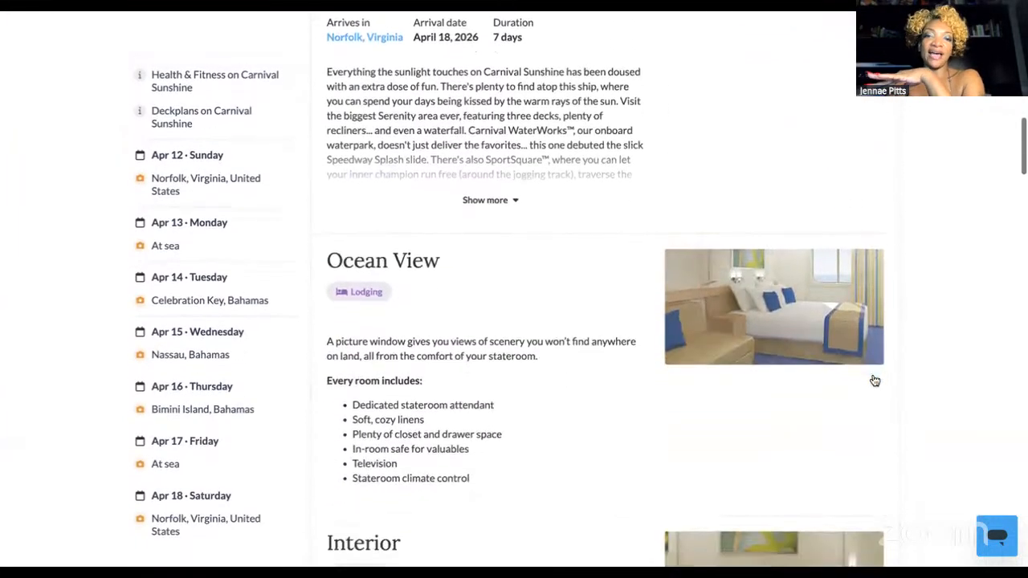
scroll(875, 381, "down", 6)
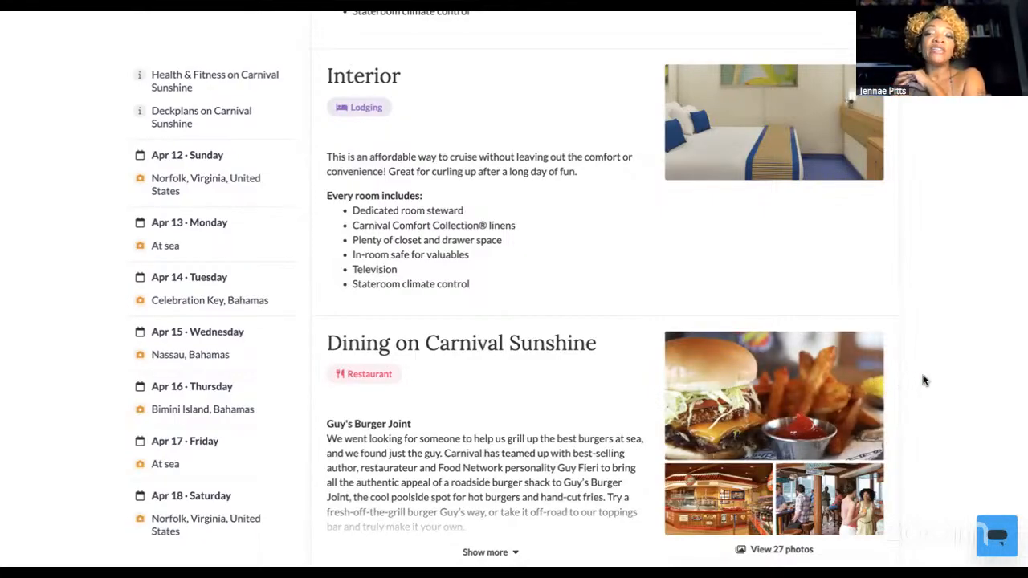
scroll(923, 380, "down", 5)
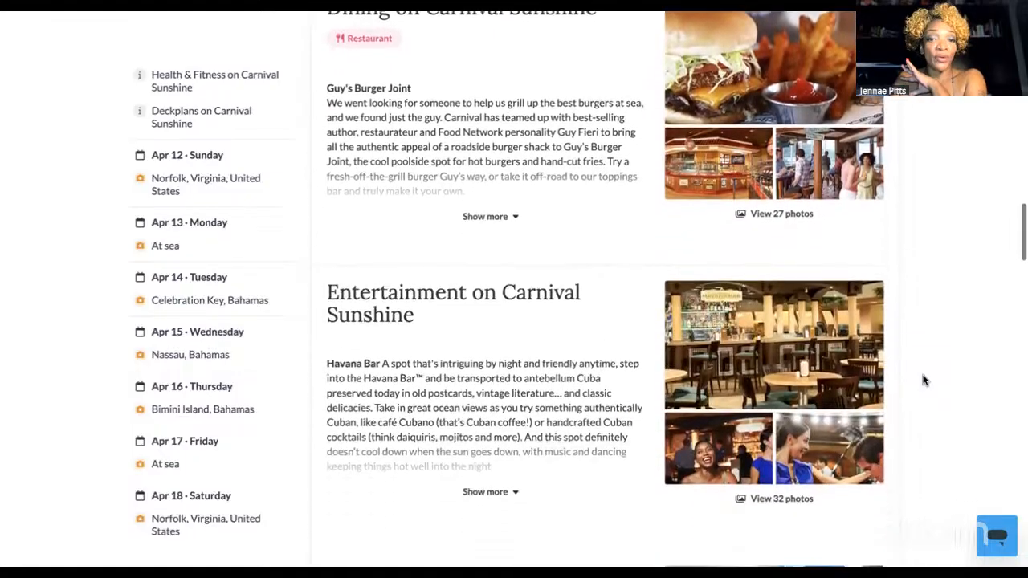
scroll(924, 381, "down", 10)
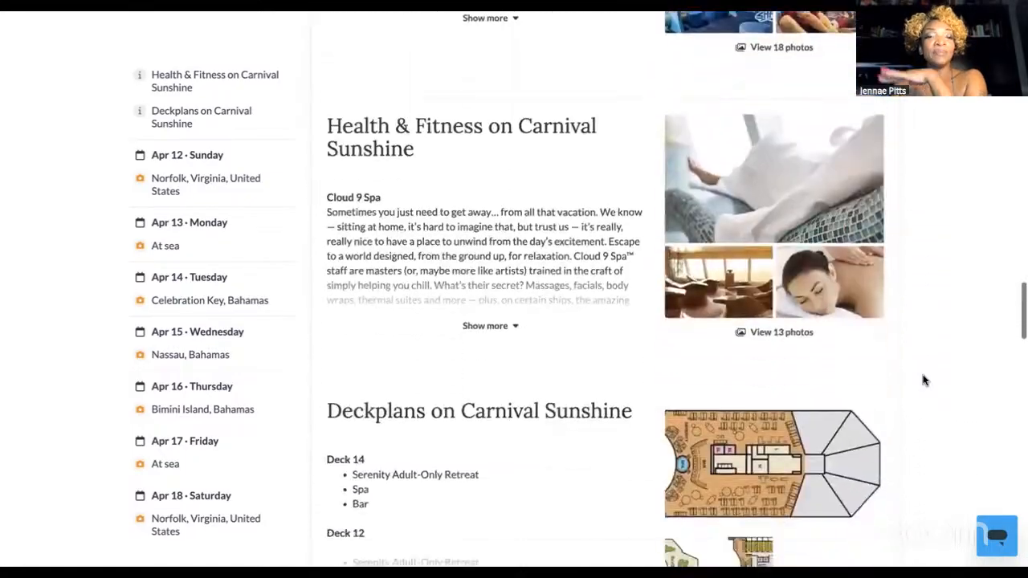
scroll(924, 381, "down", 15)
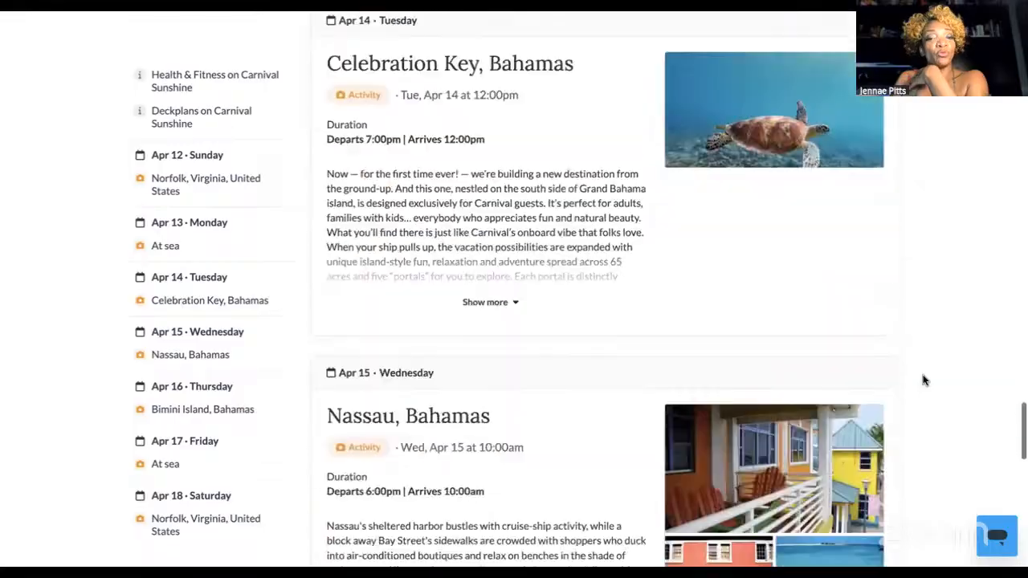
Look through the rest of the preview down to the final Norfolk stop, and return to editing the itinerary.
scroll(924, 381, "down", 14)
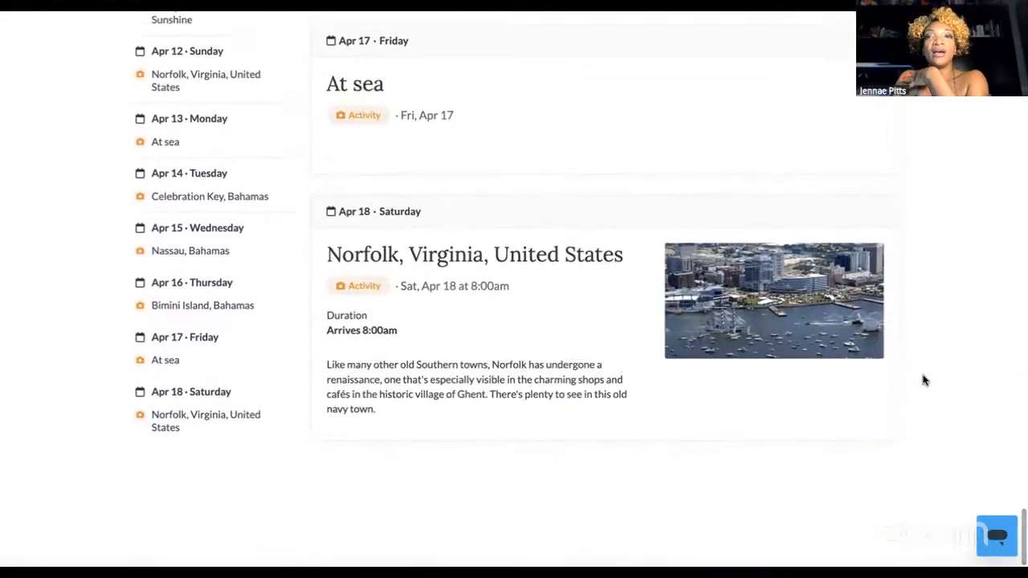
scroll(924, 381, "up", 20)
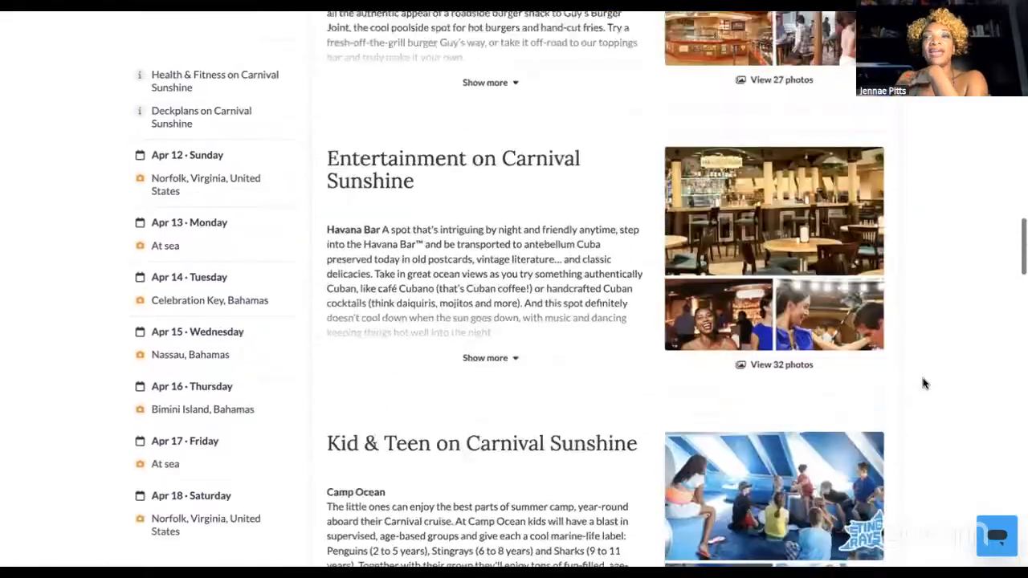
scroll(923, 383, "up", 20)
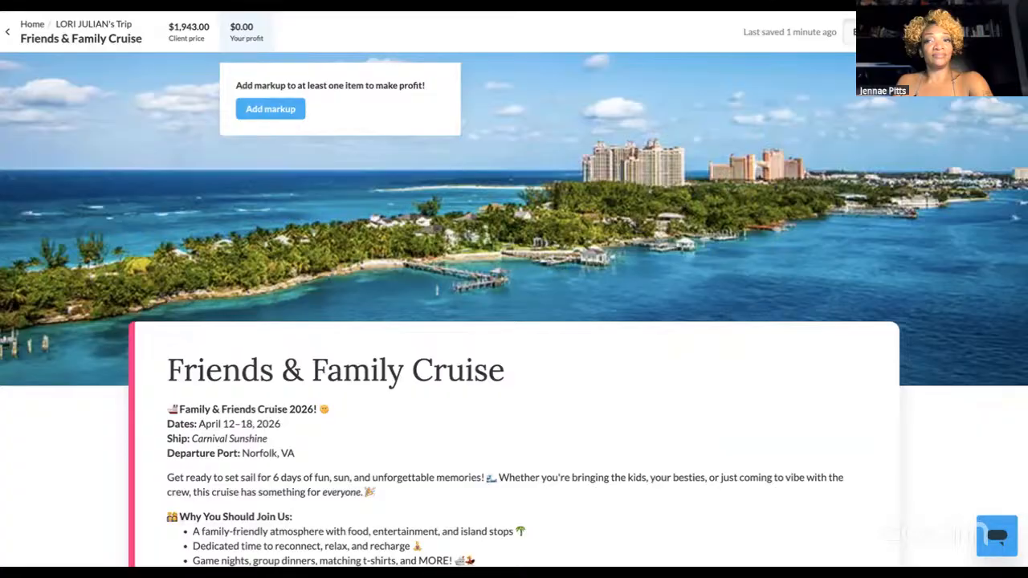
left_click(866, 32)
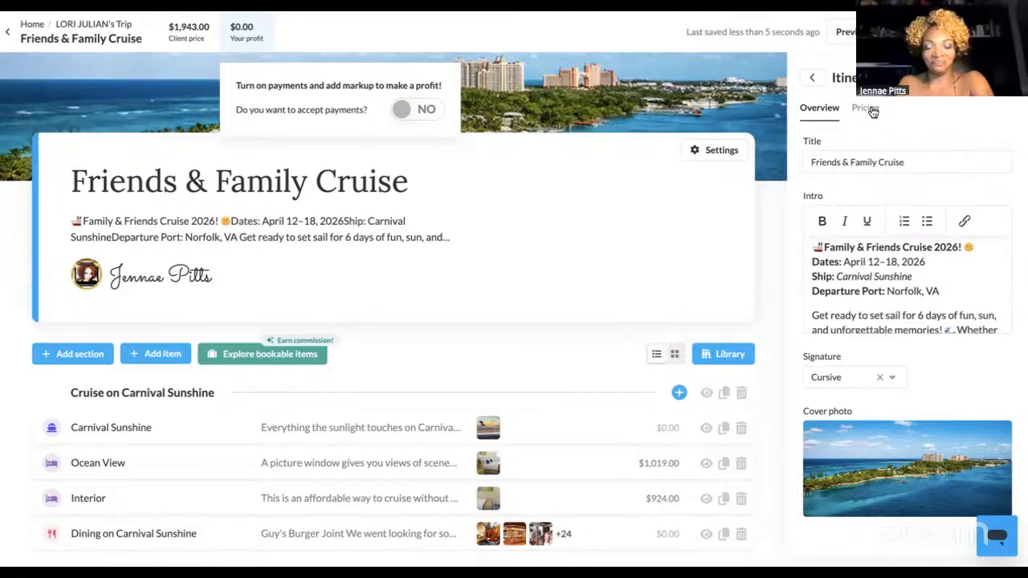
Review the itinerary's pricing settings, price visibility and pay on approval options alongside the cruise item list.
left_click(865, 108)
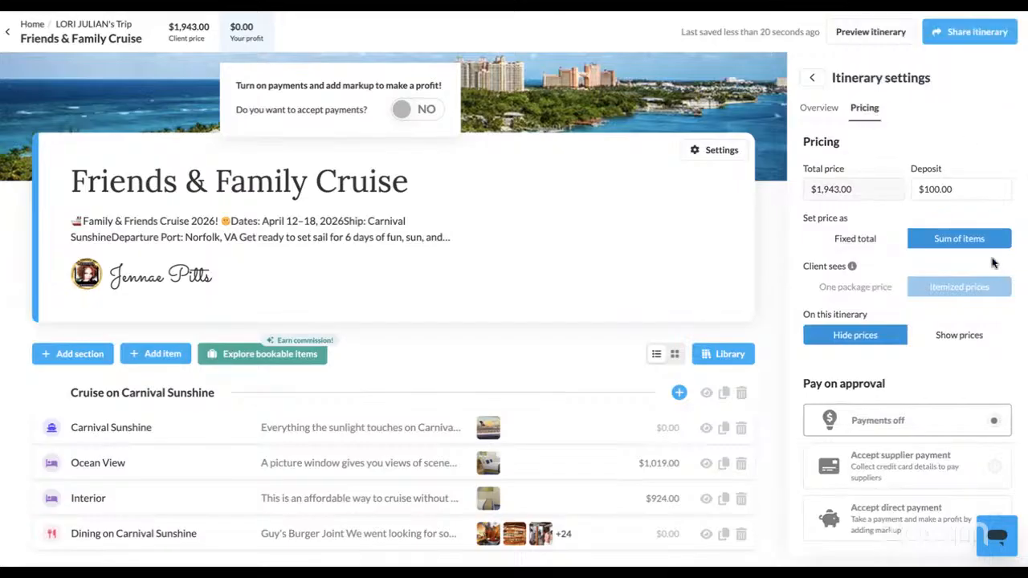
scroll(993, 263, "down", 1)
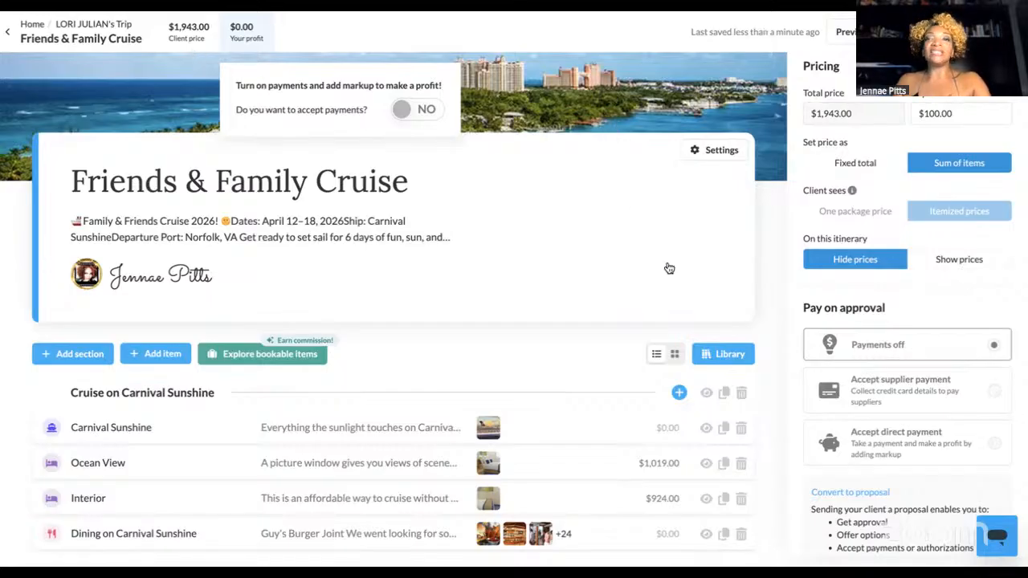
scroll(729, 280, "down", 1)
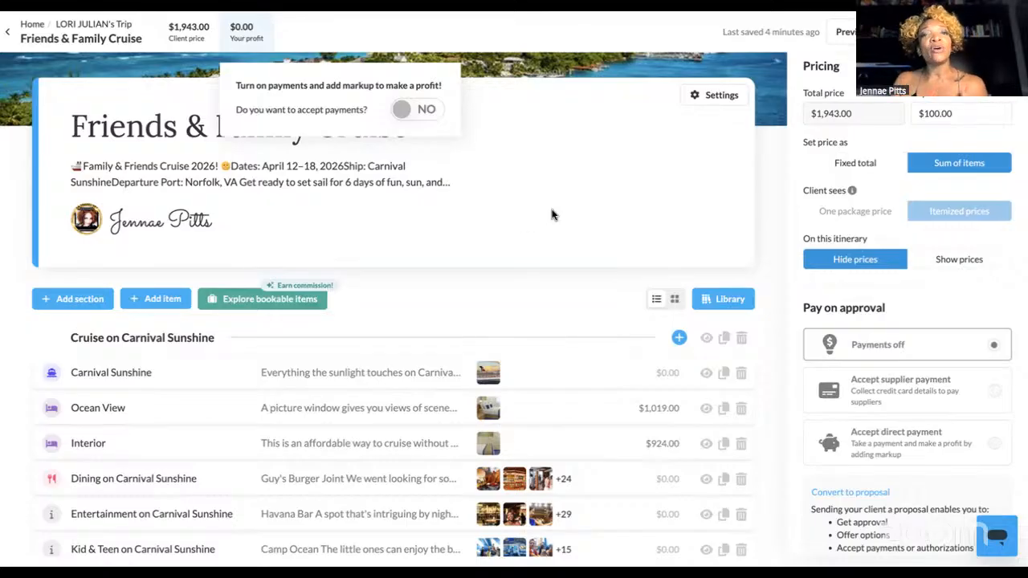
scroll(551, 210, "up", 1)
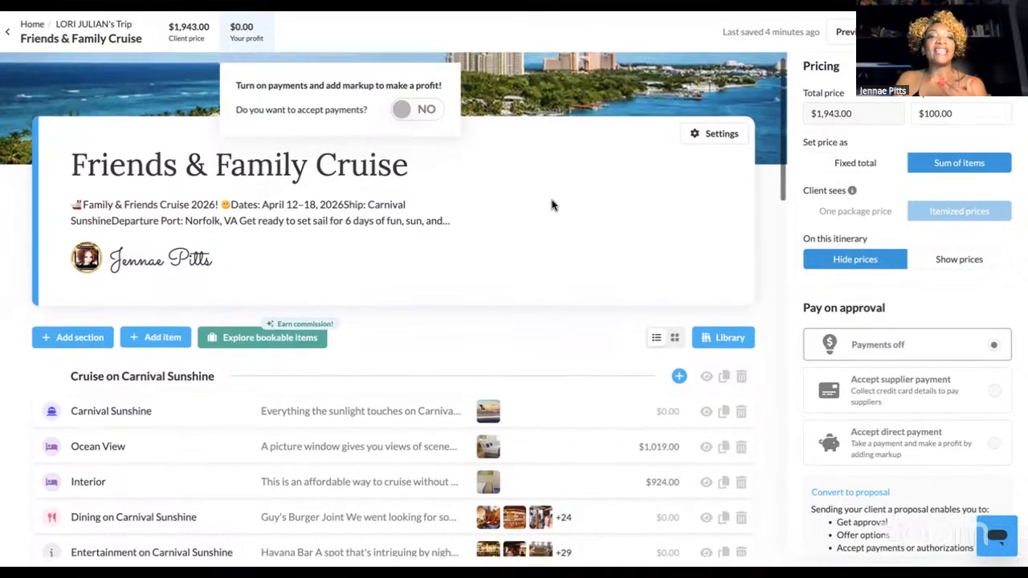
scroll(551, 205, "up", 1)
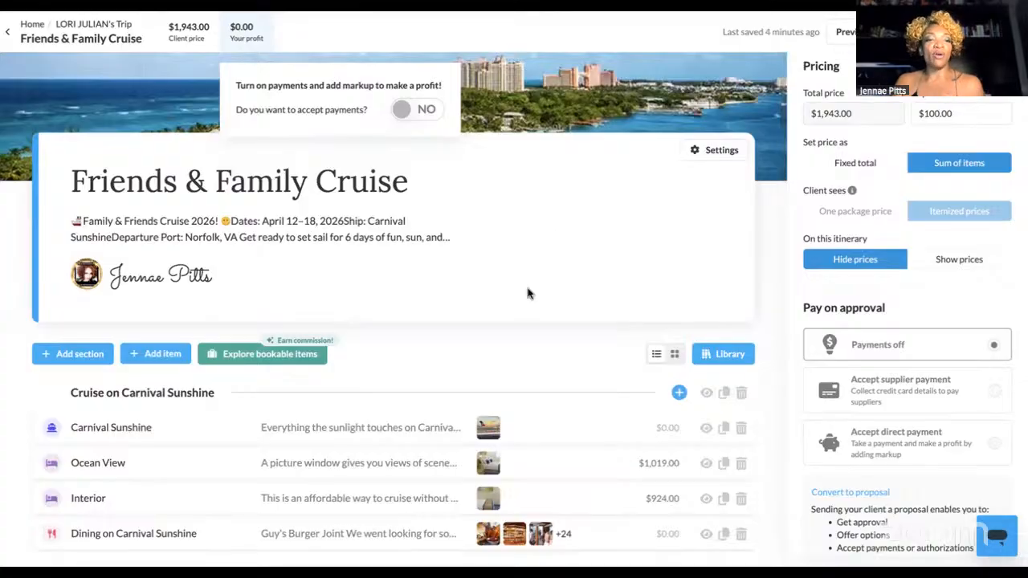
scroll(530, 294, "down", 3)
scroll(530, 294, "up", 3)
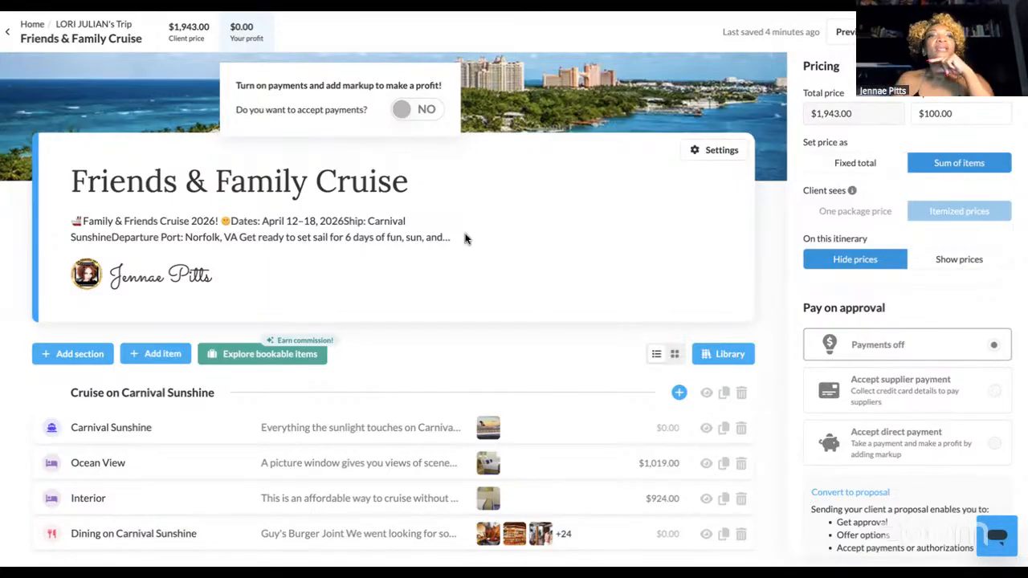
Return to the dashboard, expand the All Roads Lead to Orlando Convention 2025 group and open its group page.
left_click(36, 27)
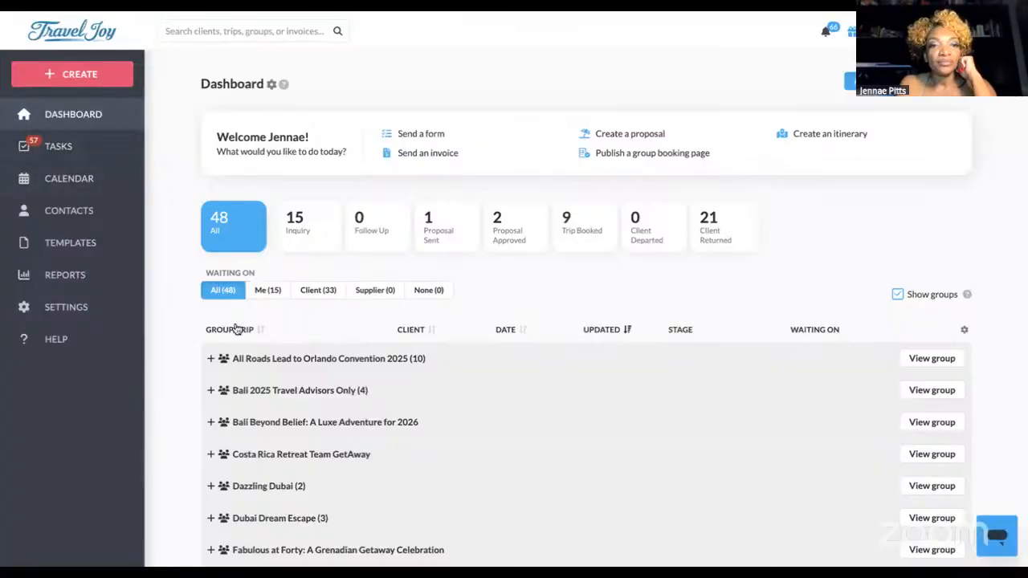
scroll(320, 417, "down", 2)
scroll(321, 413, "up", 1)
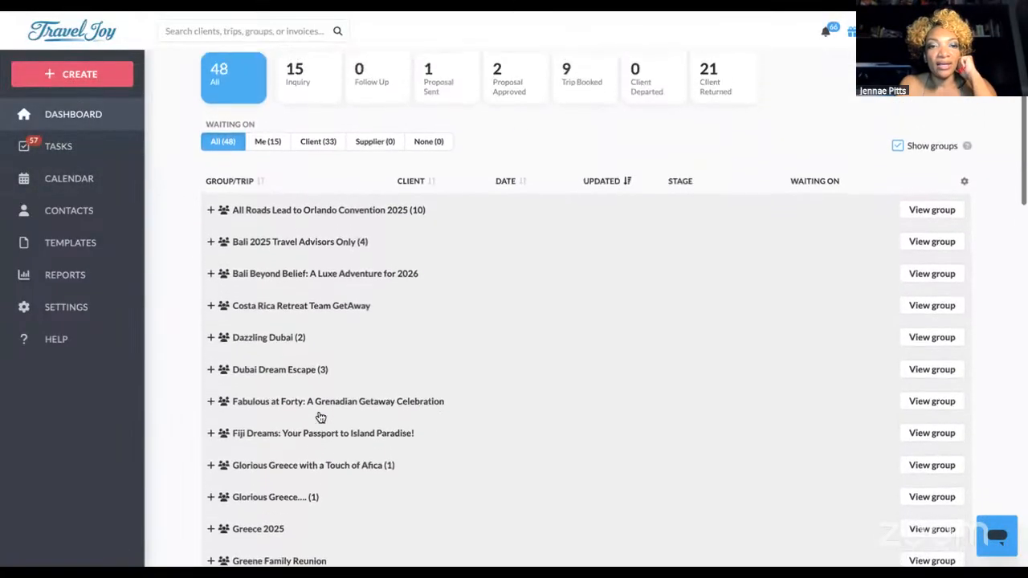
left_click(336, 237)
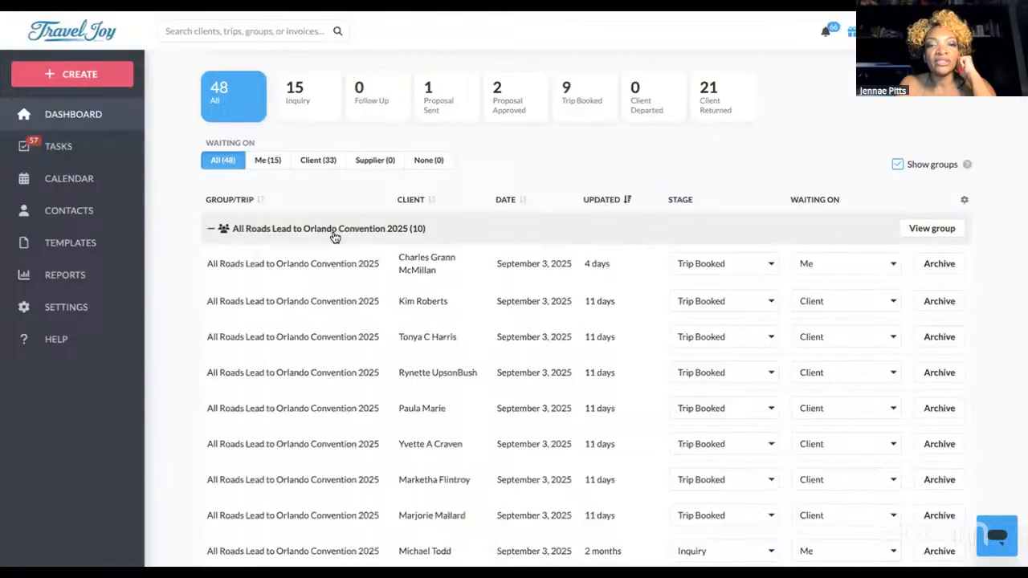
left_click(933, 228)
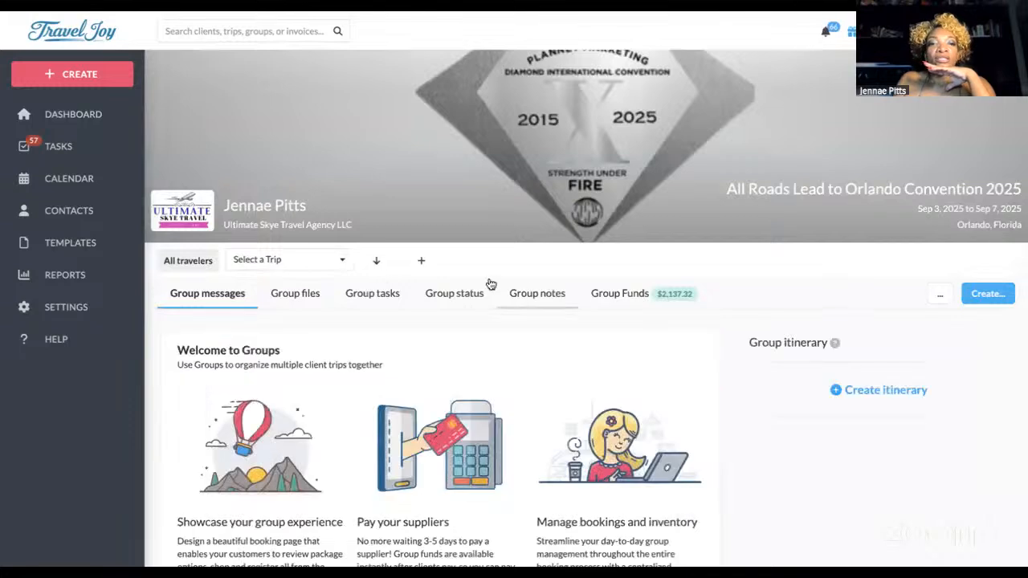
Open the travel advisor's own trip within the convention group and locate its itinerary.
left_click(342, 260)
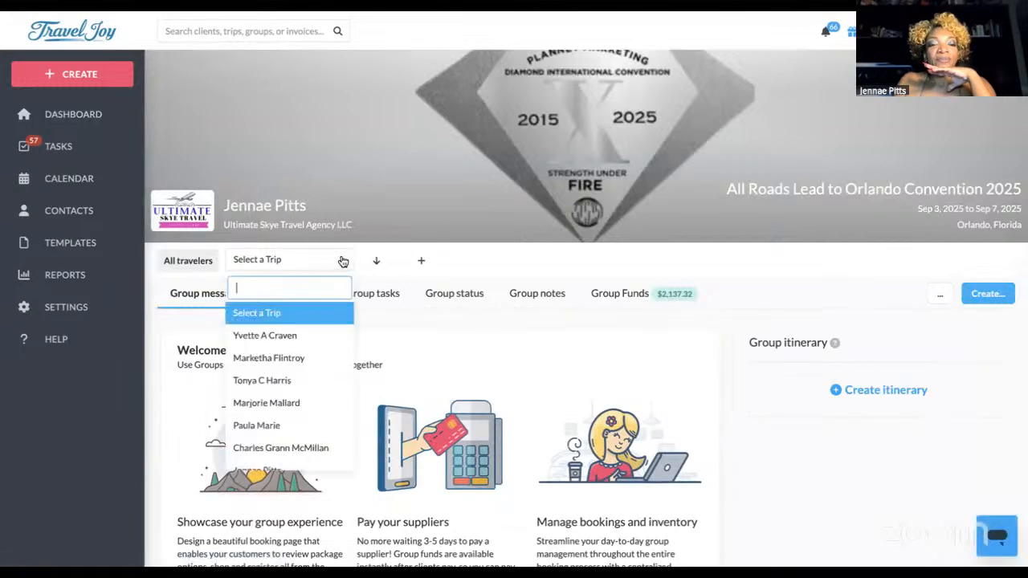
left_click(297, 458)
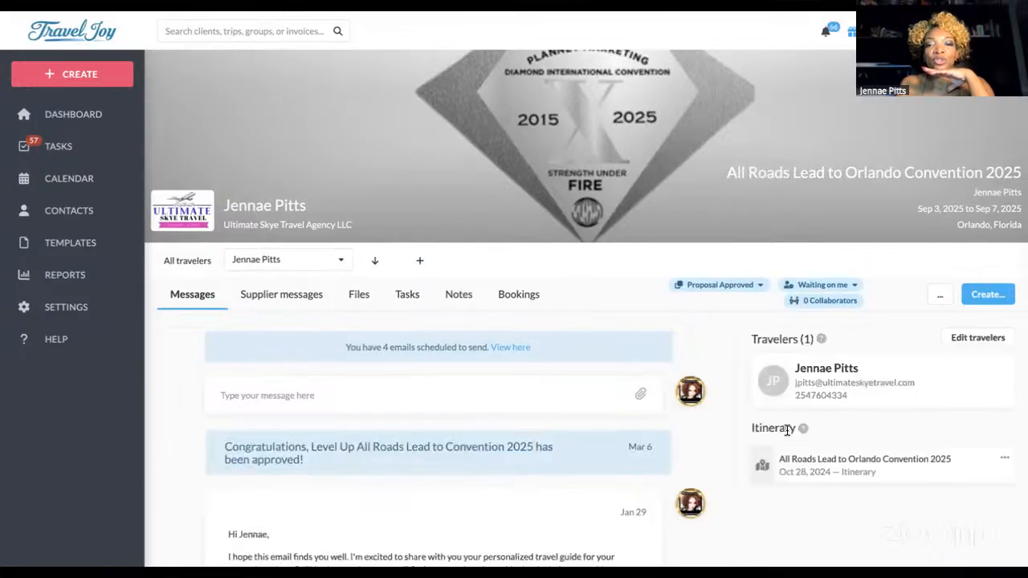
scroll(788, 430, "down", 1)
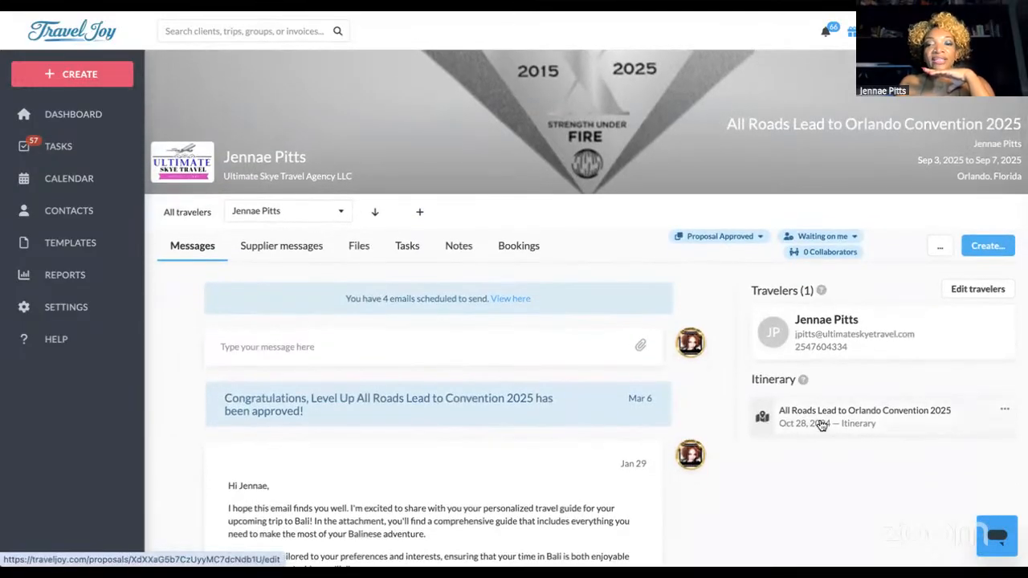